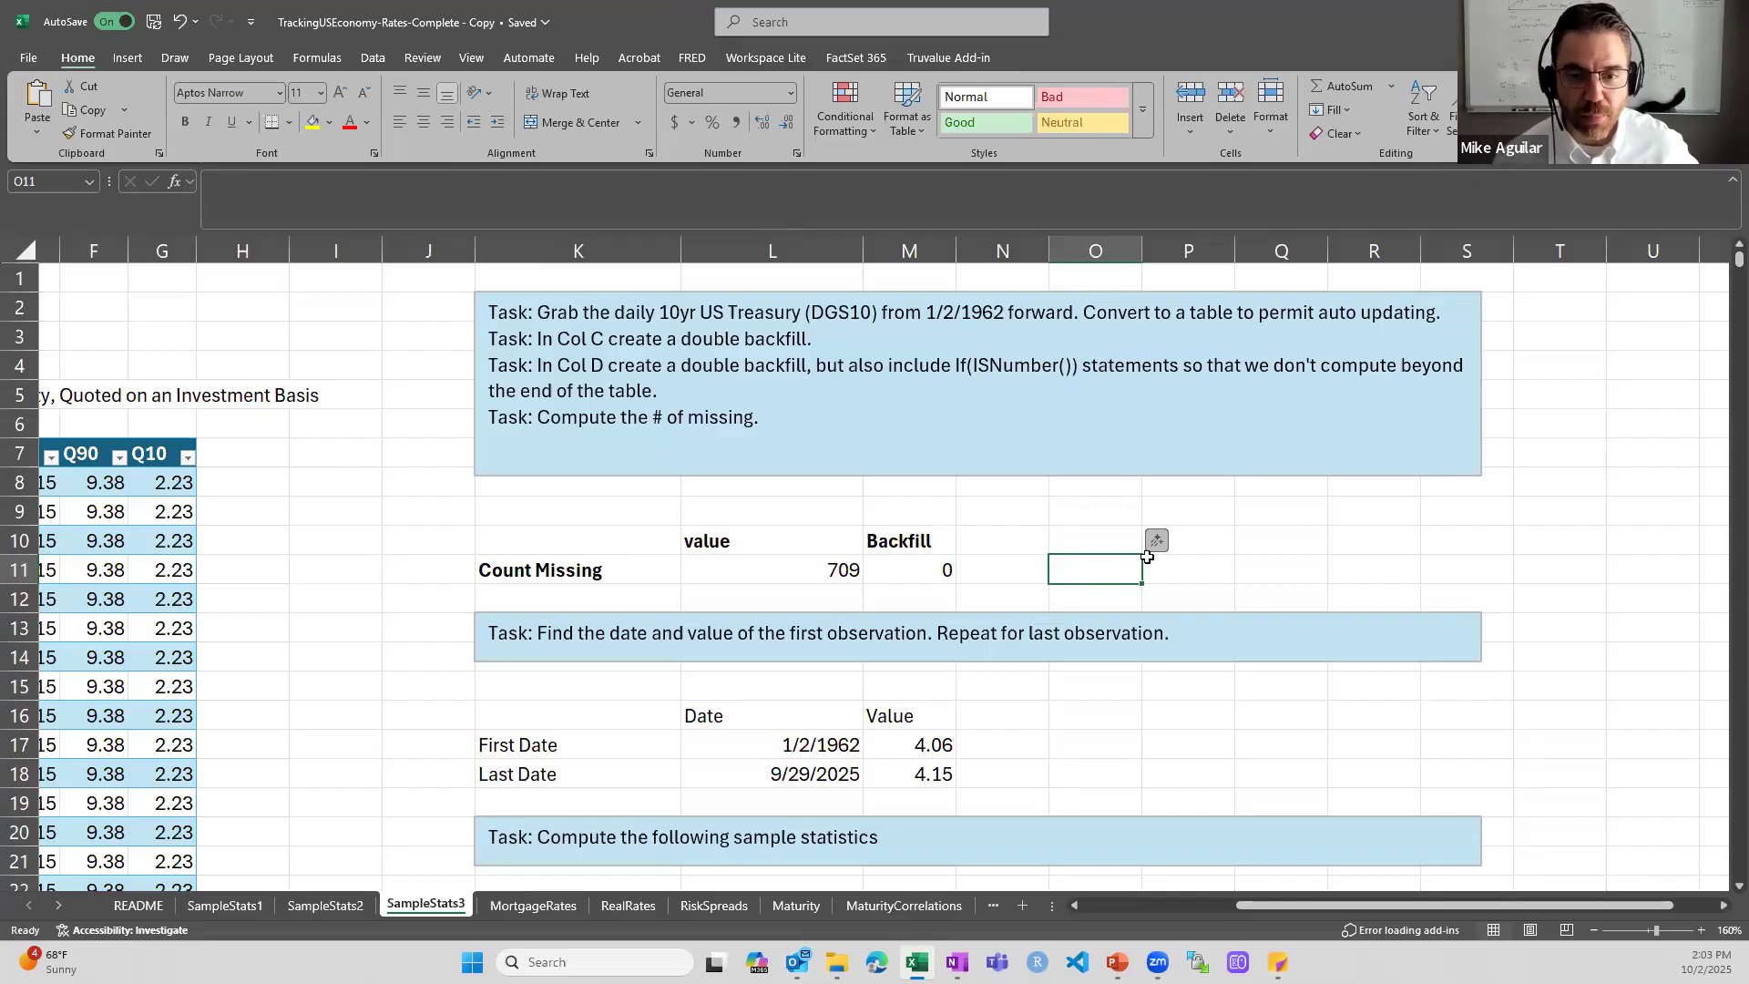
# - Review the DGS10 series settings in column A, from the series code down to the first date and value
pyautogui.hotkey('ctrl', 'Home')
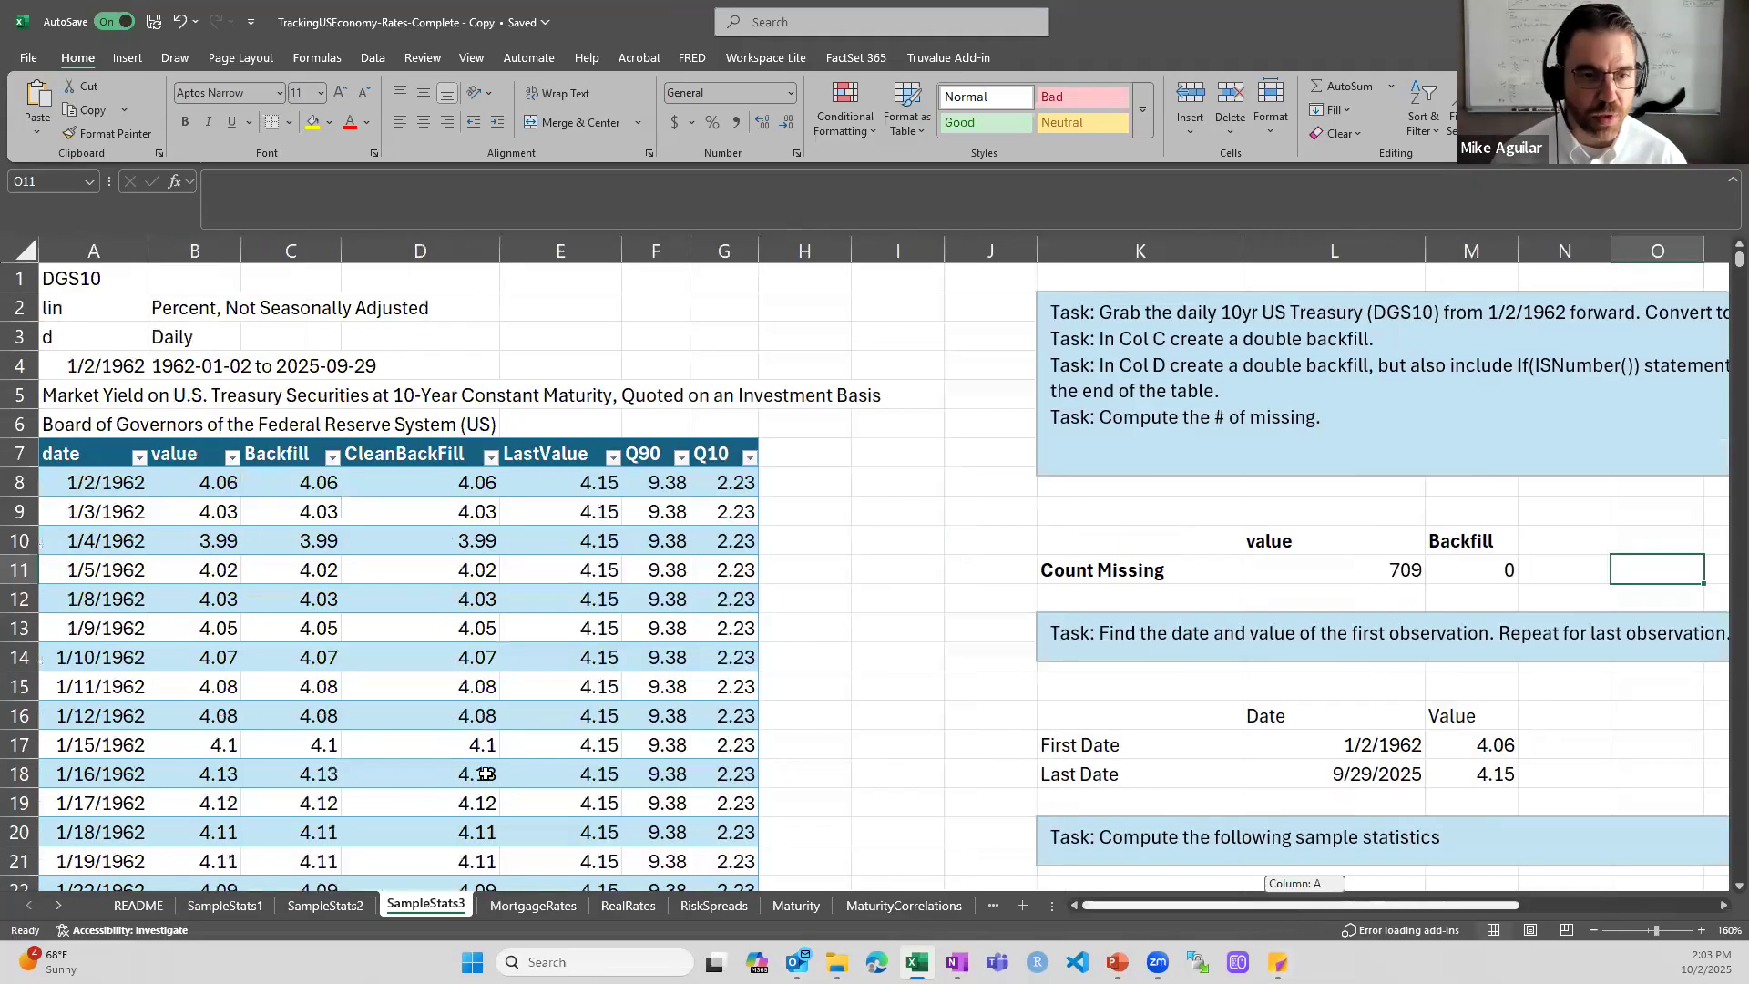
pyautogui.press('Down')
pyautogui.press('Down')
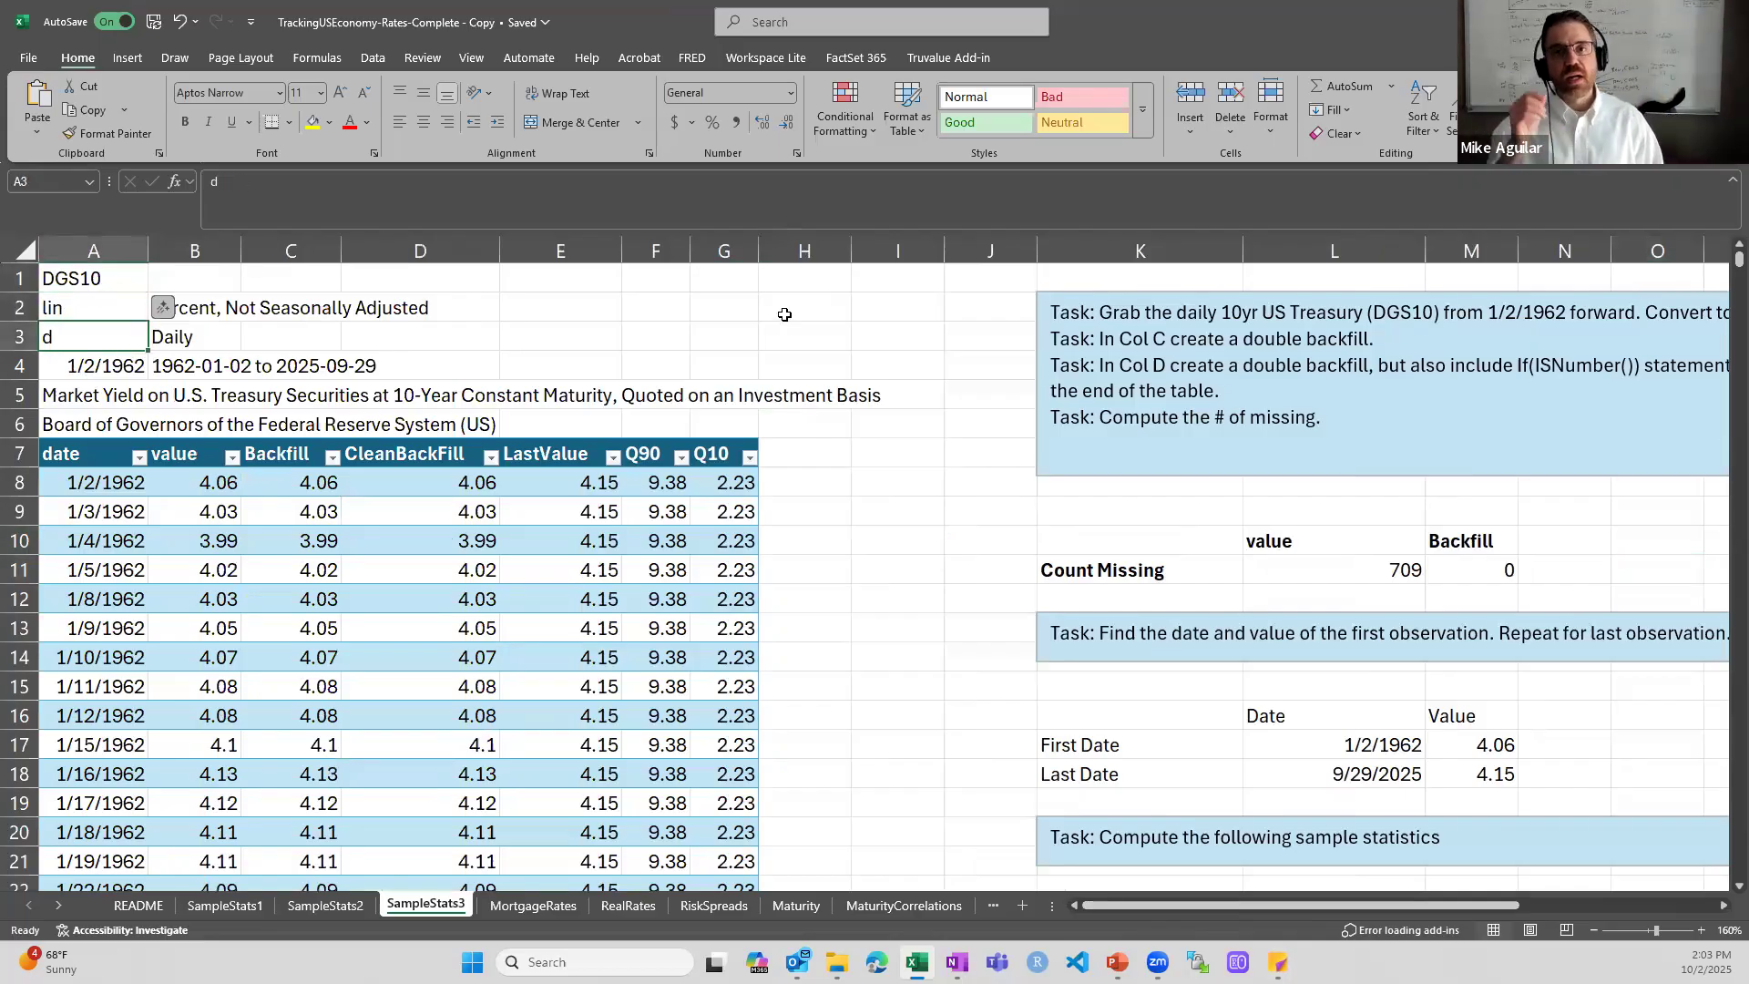
pyautogui.press('Up')
pyautogui.press('Up')
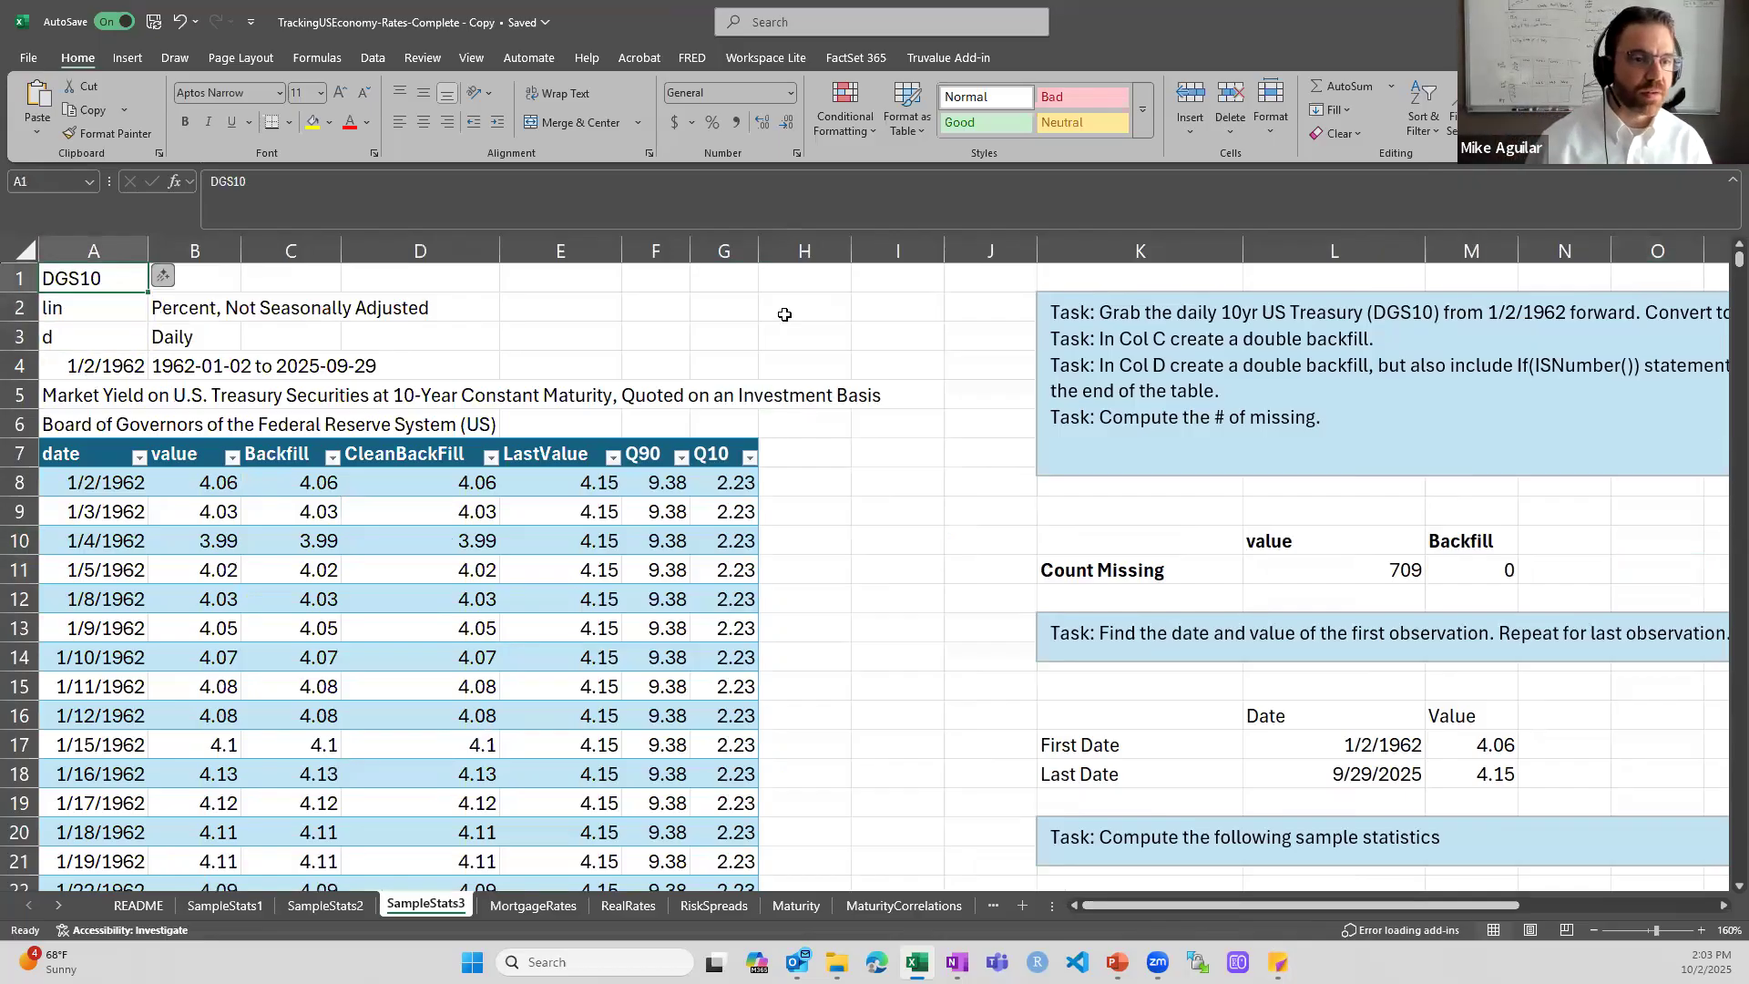
pyautogui.press('Down')
pyautogui.press('Down')
pyautogui.press('Down')
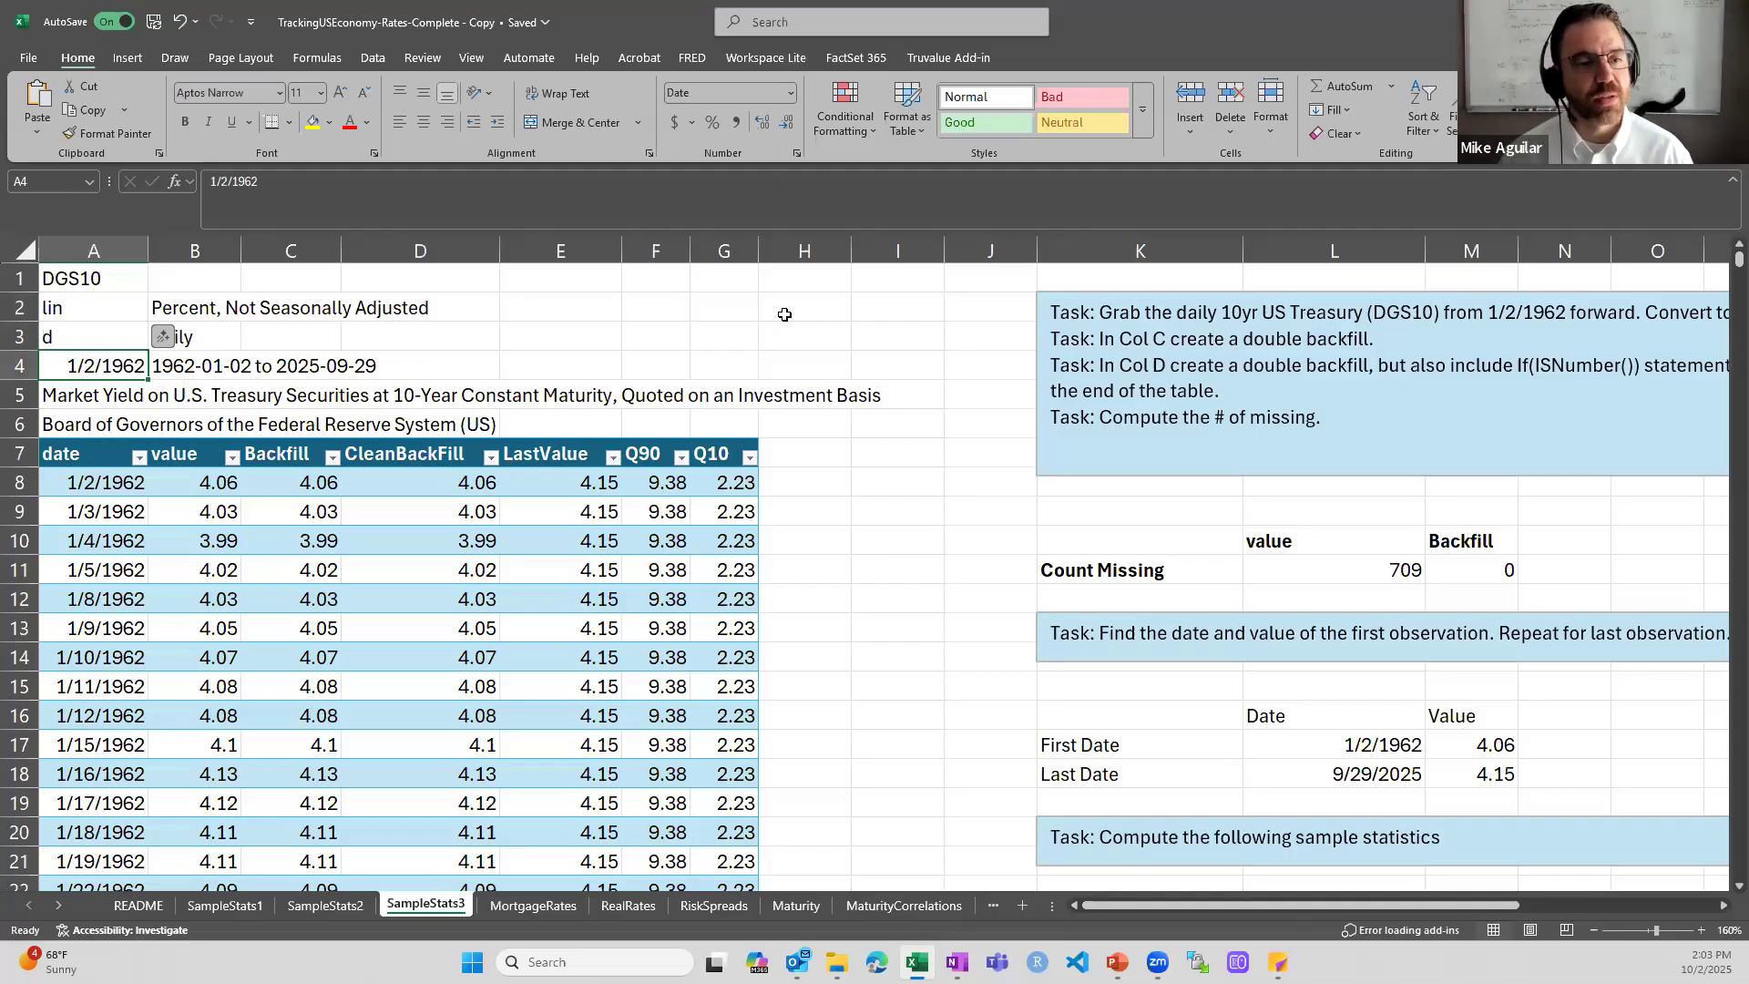
pyautogui.press('Down')
pyautogui.press('Down')
pyautogui.press('Down')
pyautogui.press('Down')
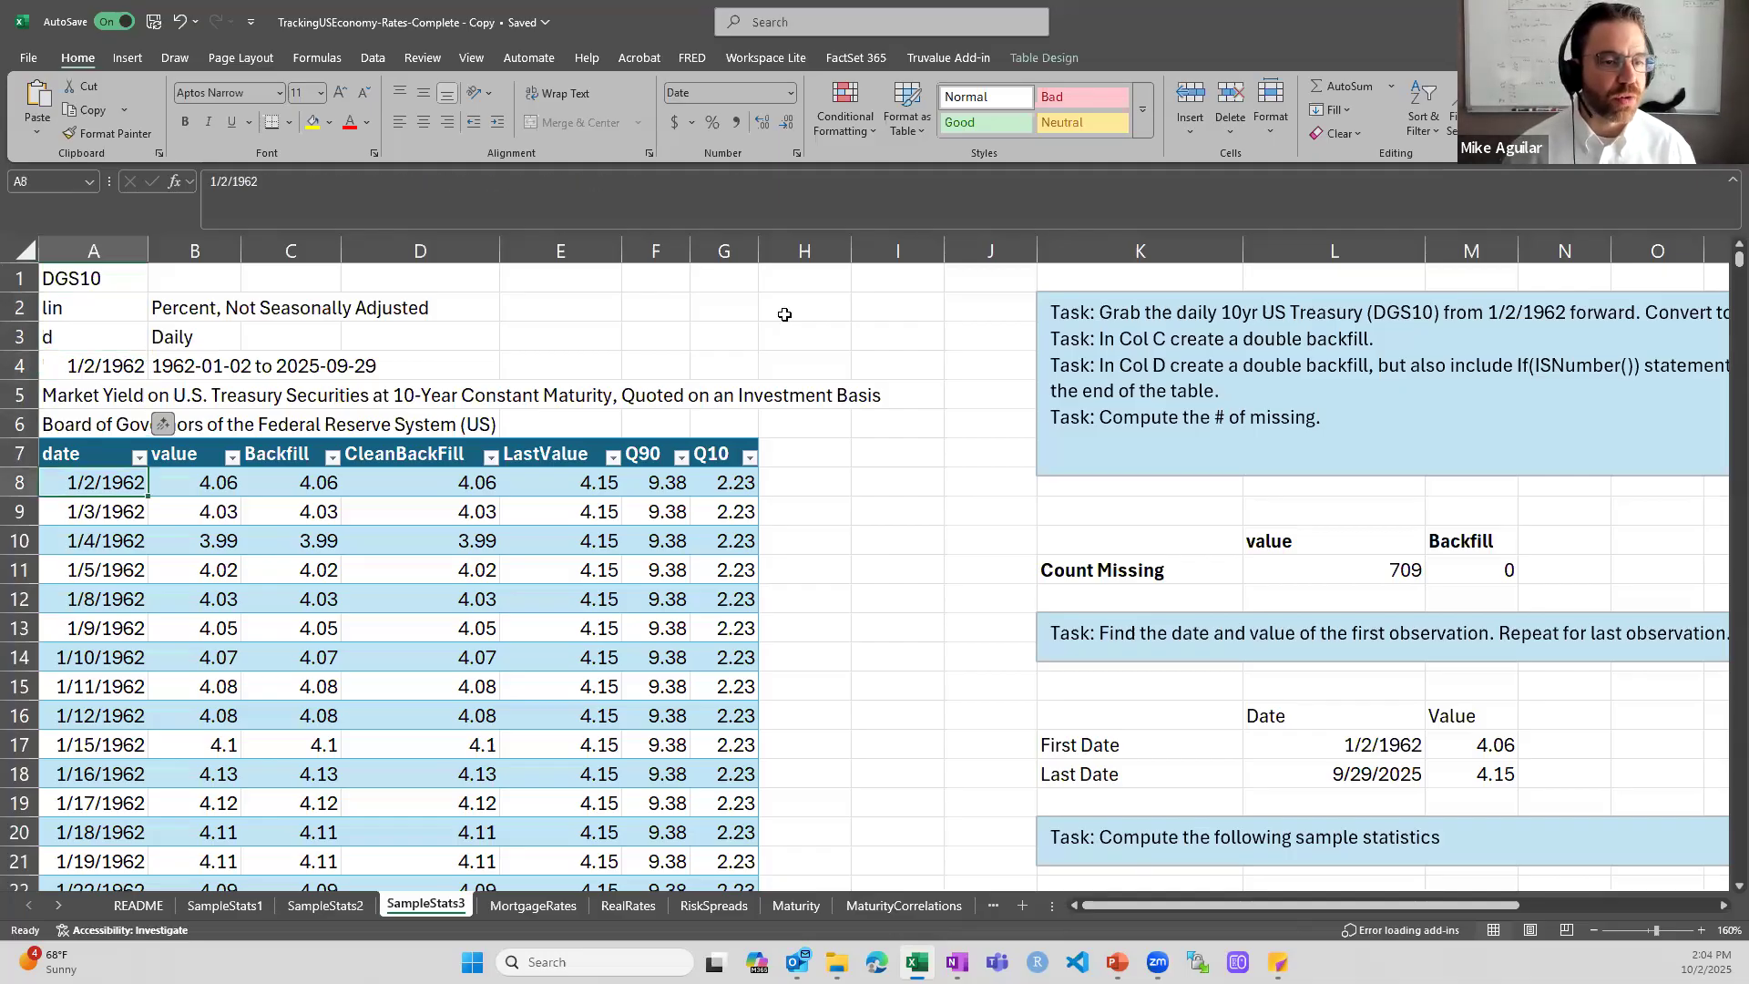
pyautogui.press('Right')
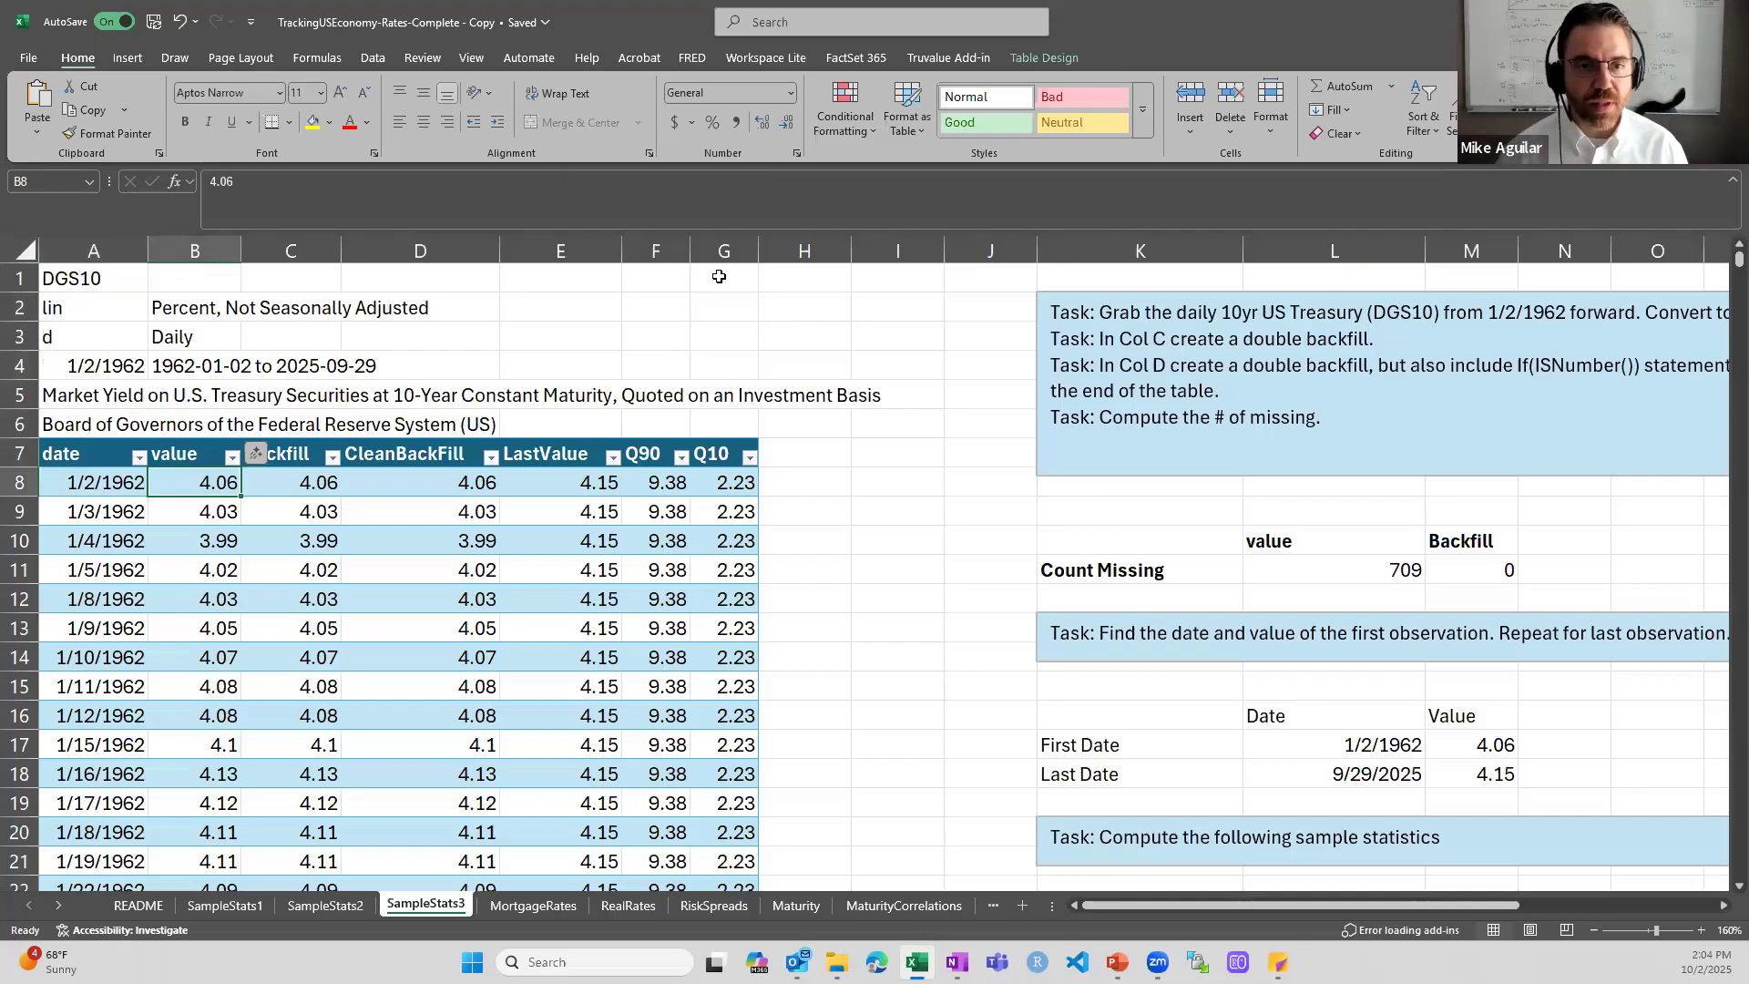
# - Locate the command that creates a table, and select the date and value headers of the DGS10 data
pyautogui.moveTo(671, 272); pyautogui.dragTo(807, 365)
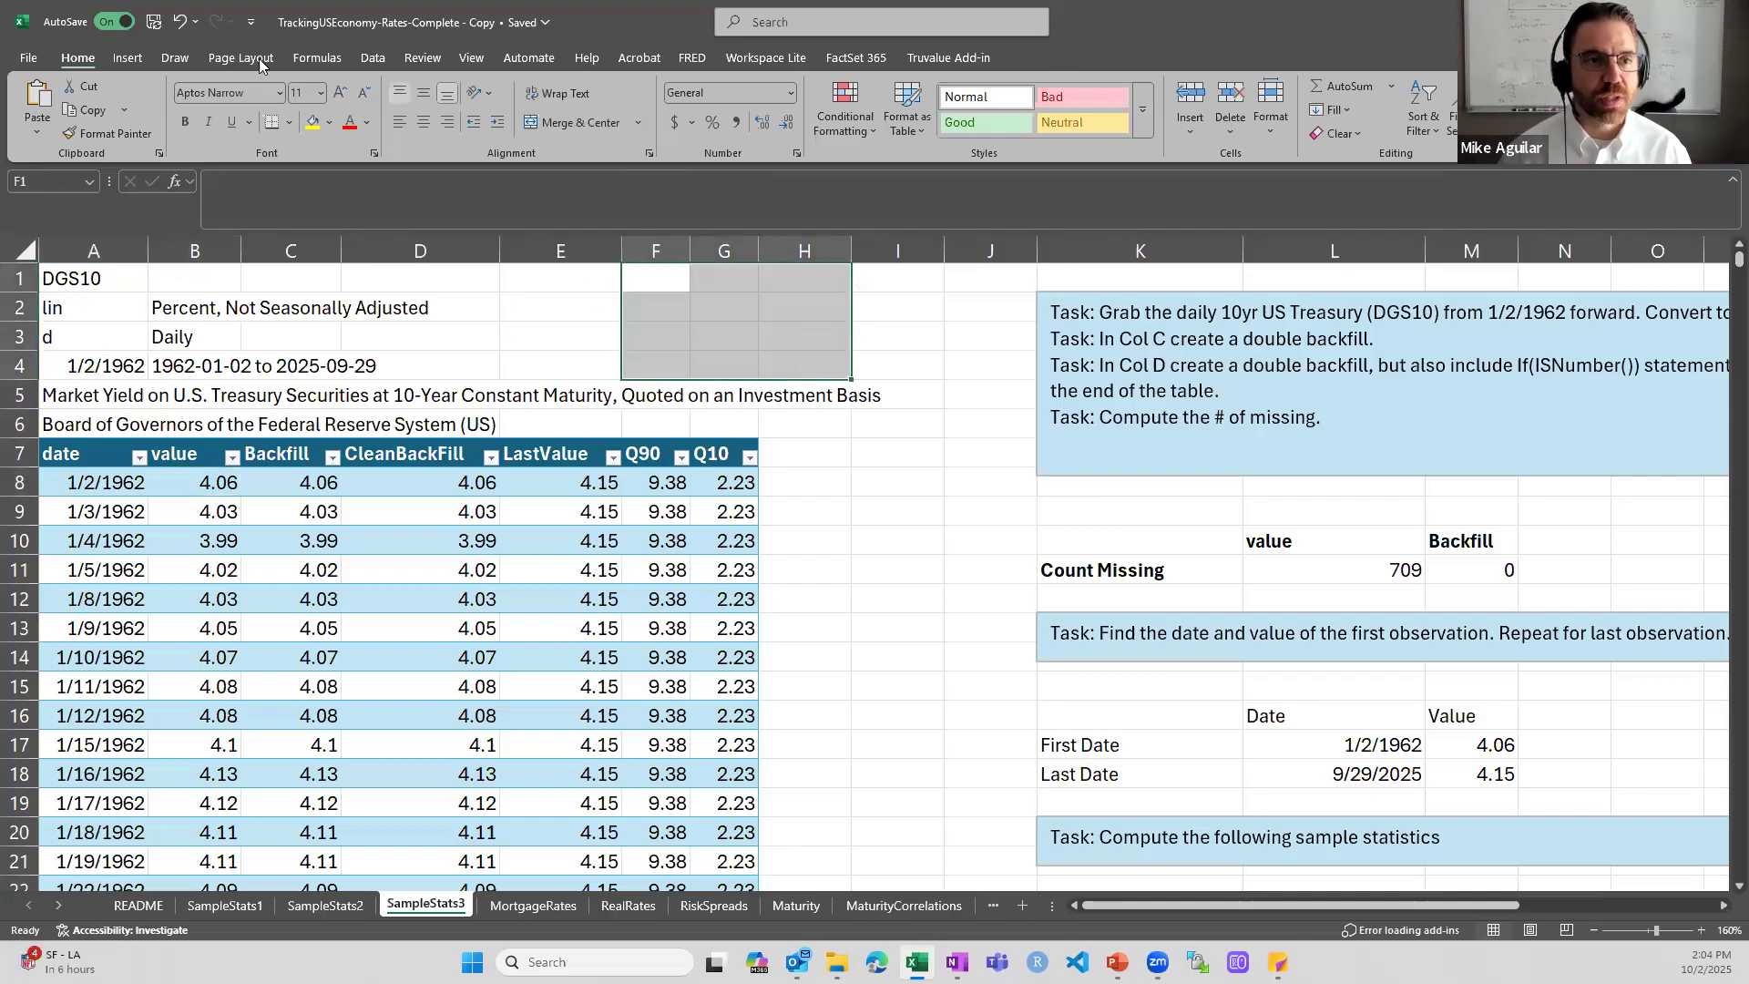
pyautogui.click(136, 58)
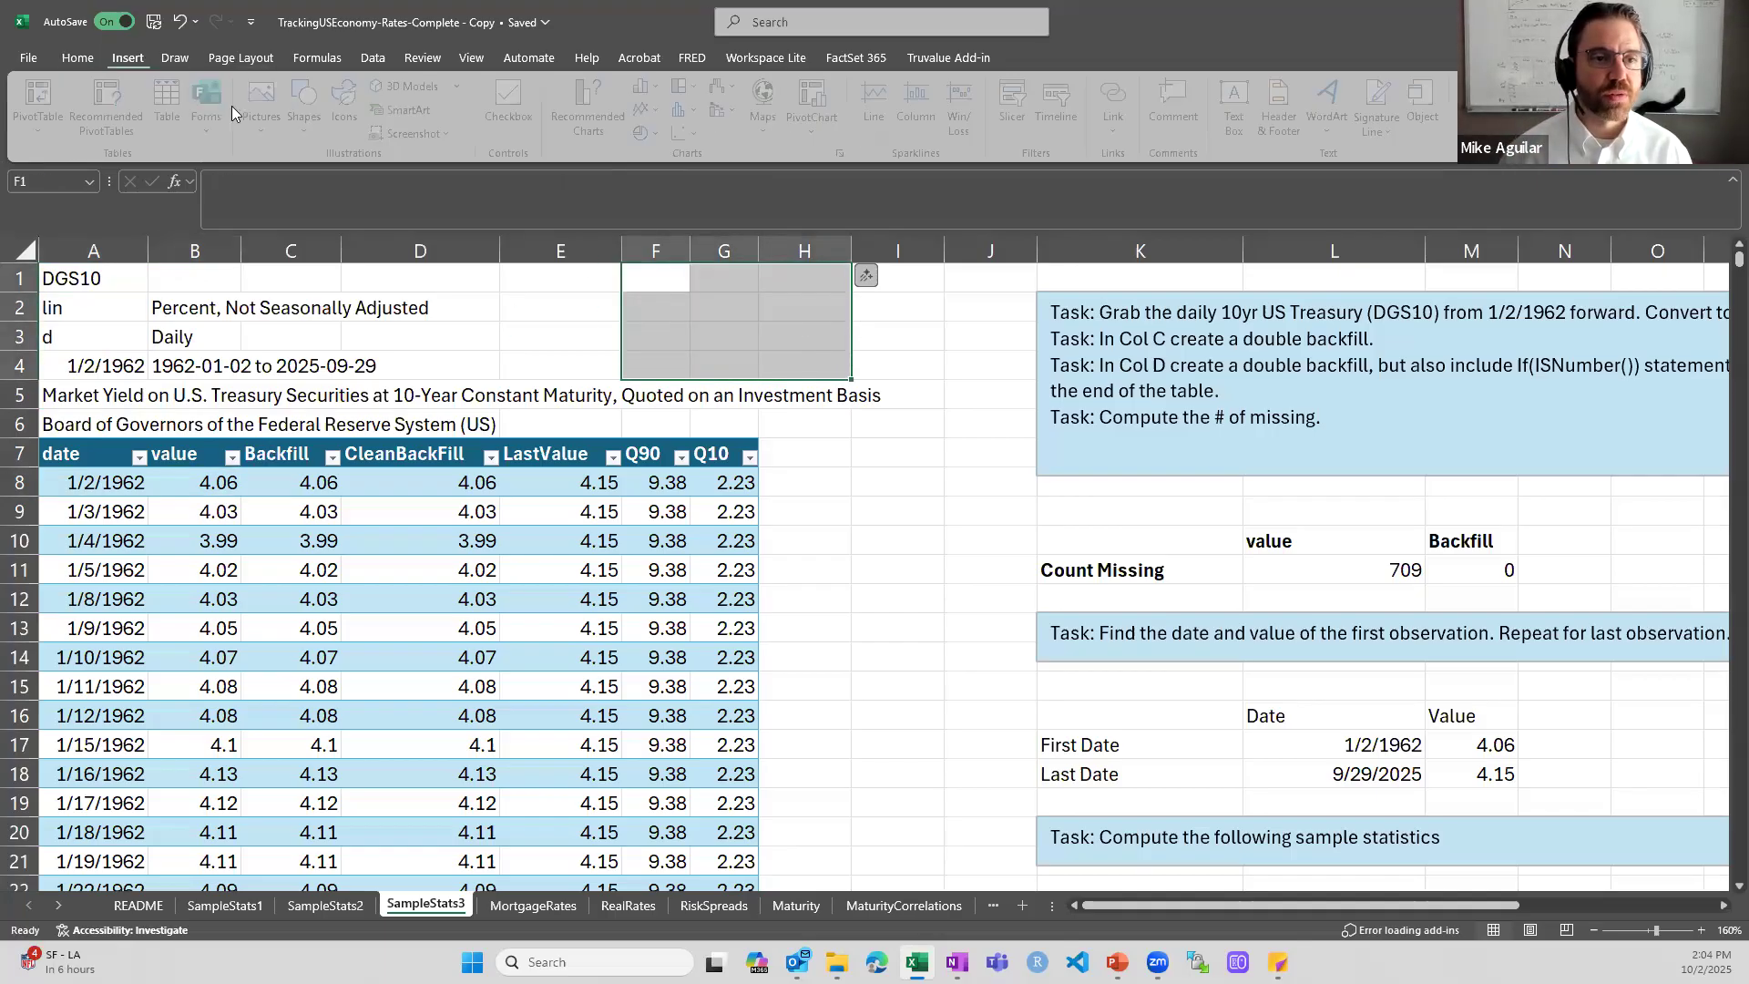
pyautogui.click(291, 650)
pyautogui.moveTo(112, 448); pyautogui.dragTo(223, 453)
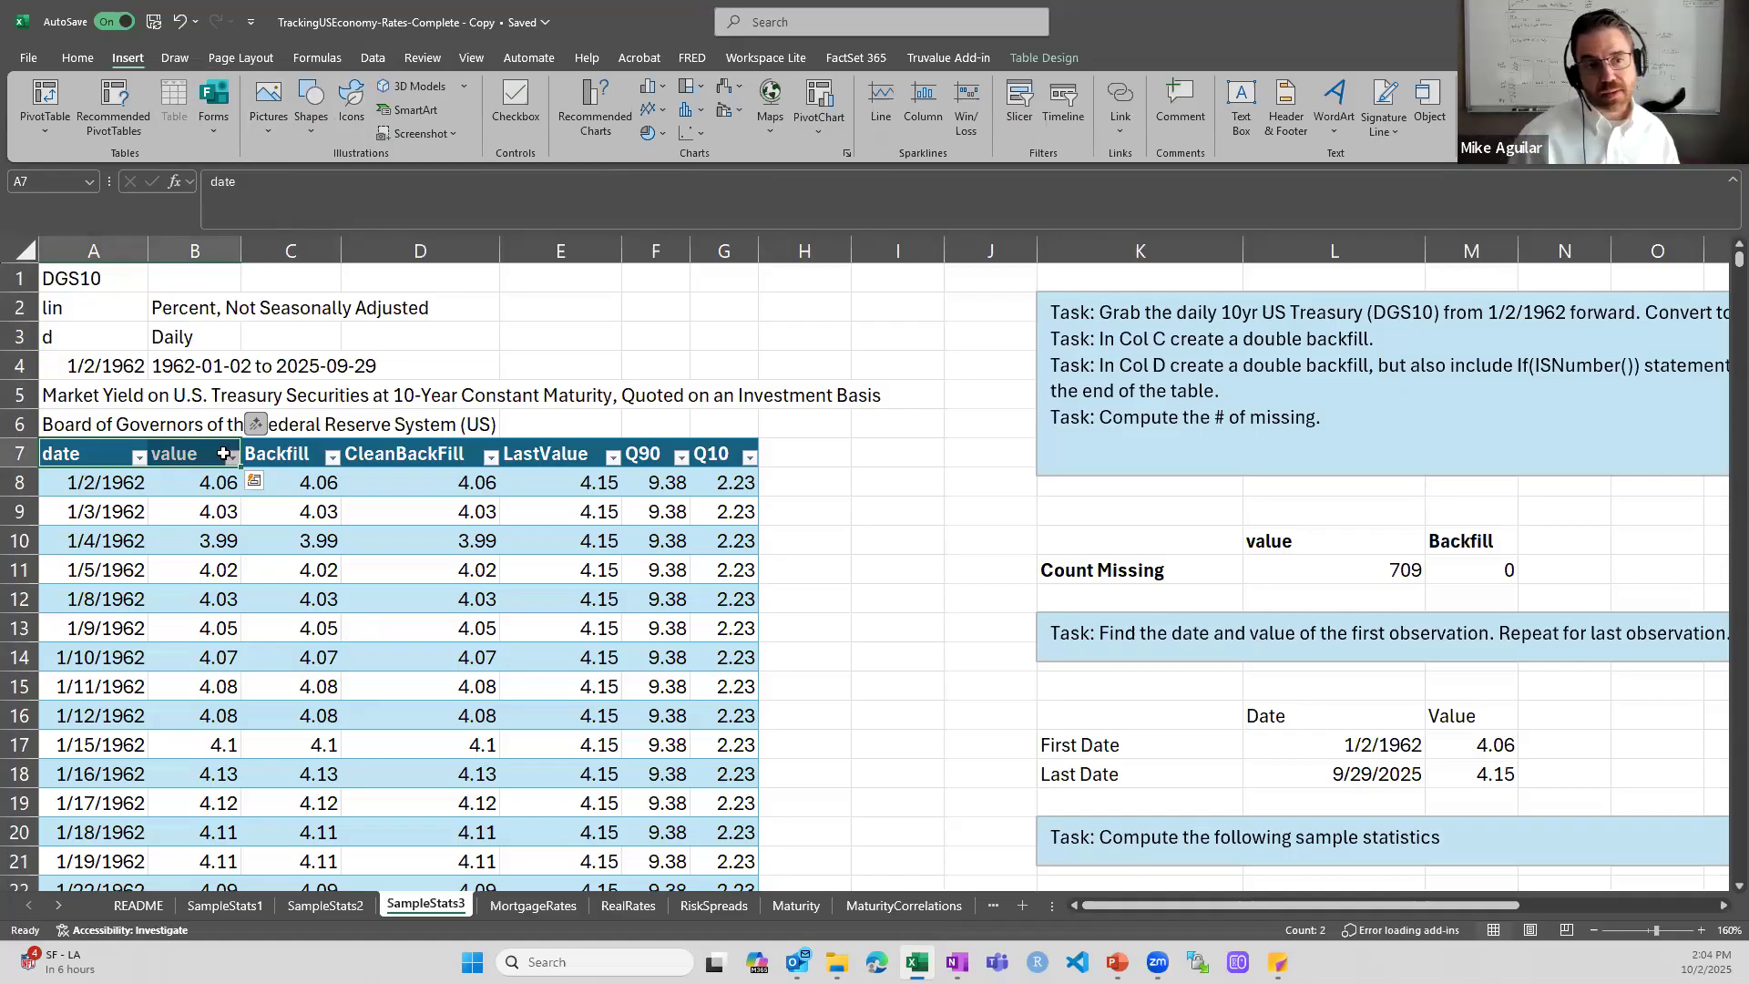
# - Inspect the double backfill formula in the Backfill column at cell C11 and its references to the value column
pyautogui.press('Right')
pyautogui.press('Right')
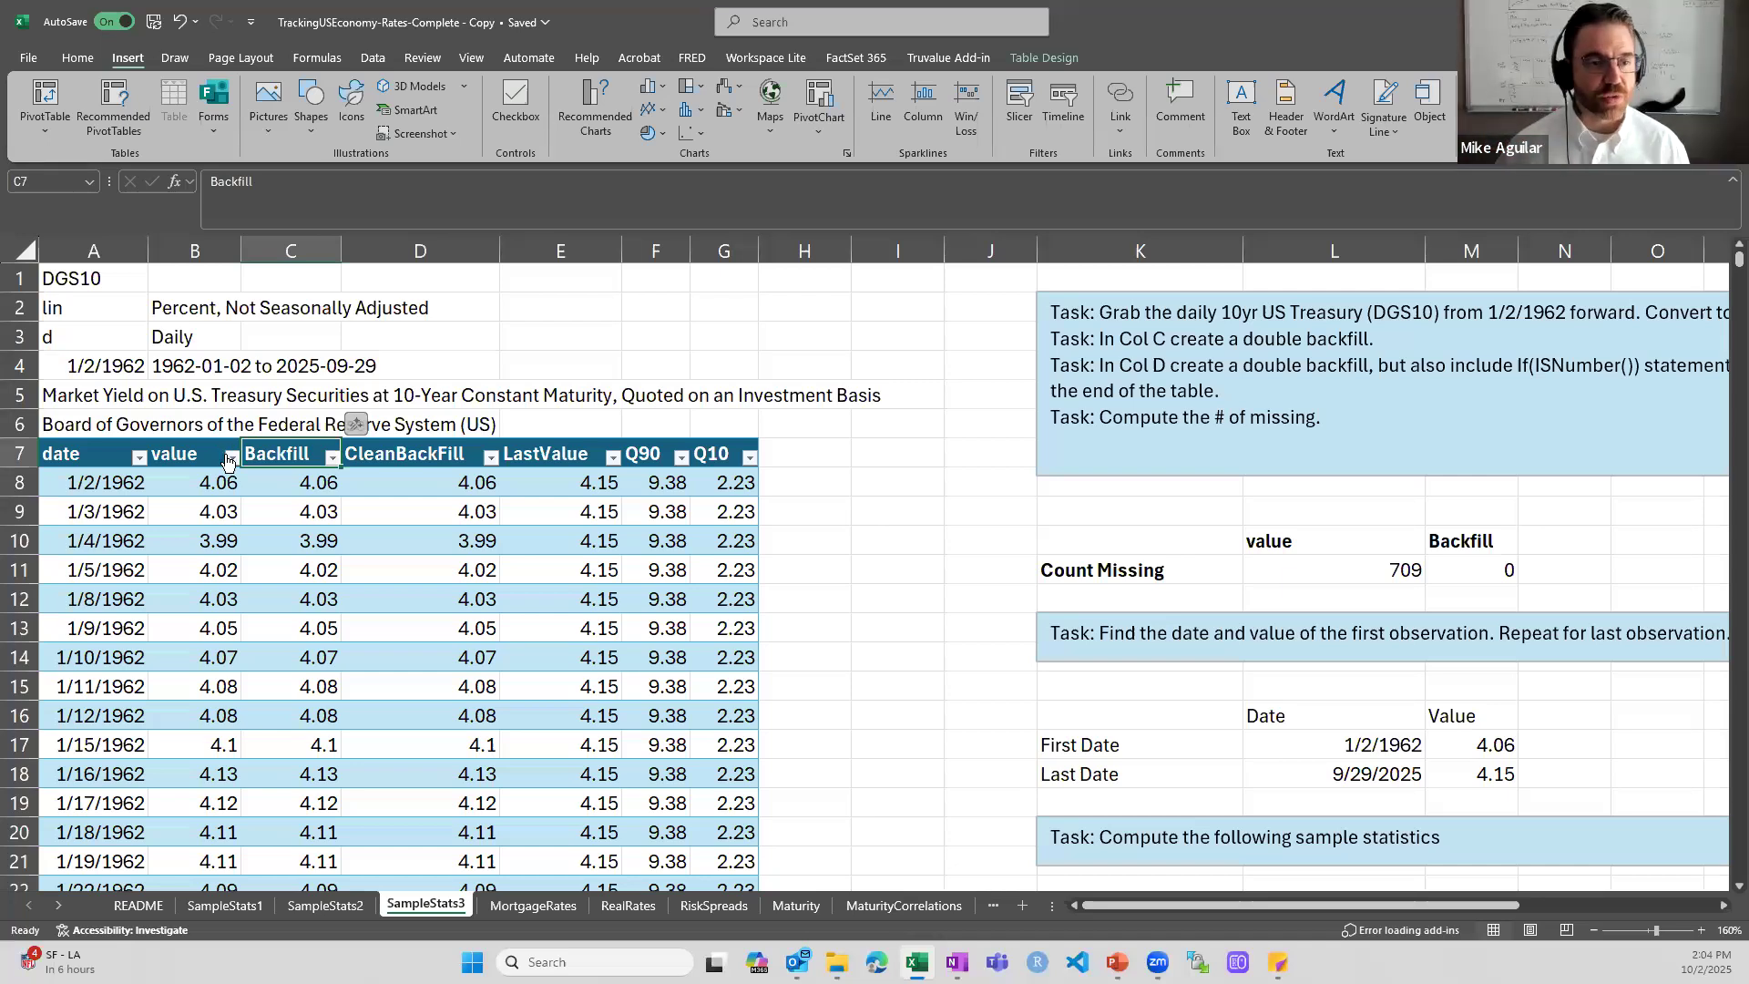
pyautogui.press('Left')
pyautogui.press('Down')
pyautogui.press('Down')
pyautogui.press('Down')
pyautogui.press('Down')
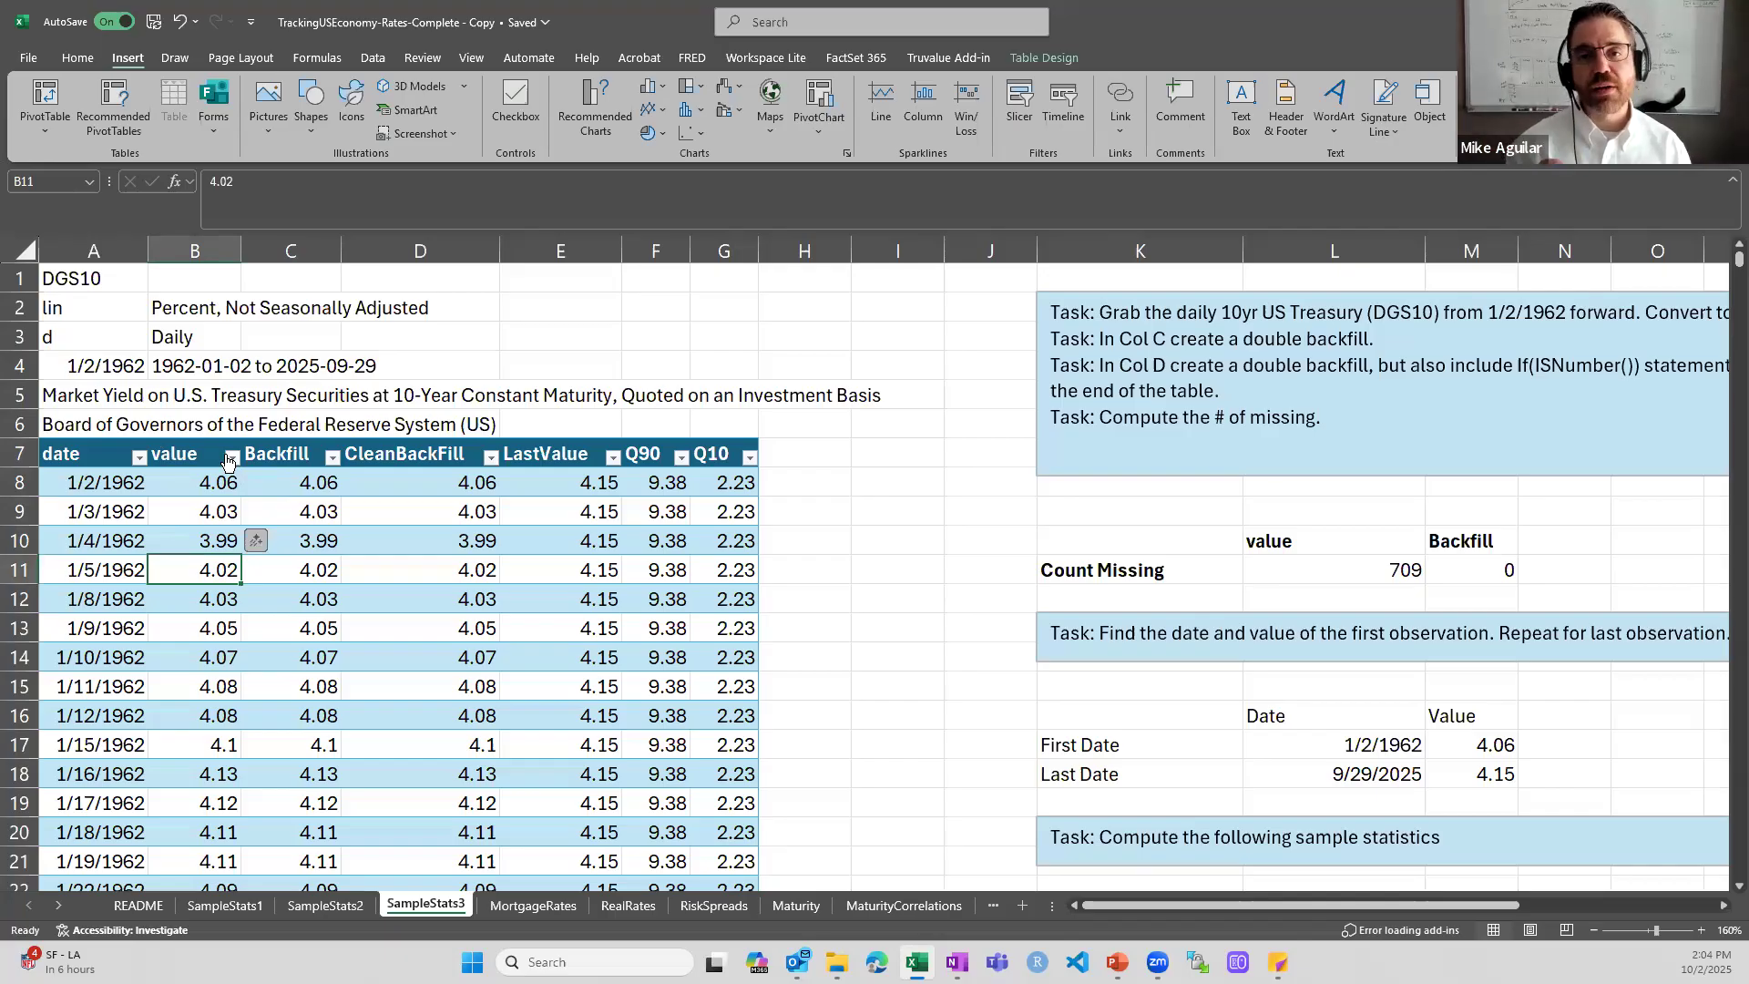
pyautogui.press('Right')
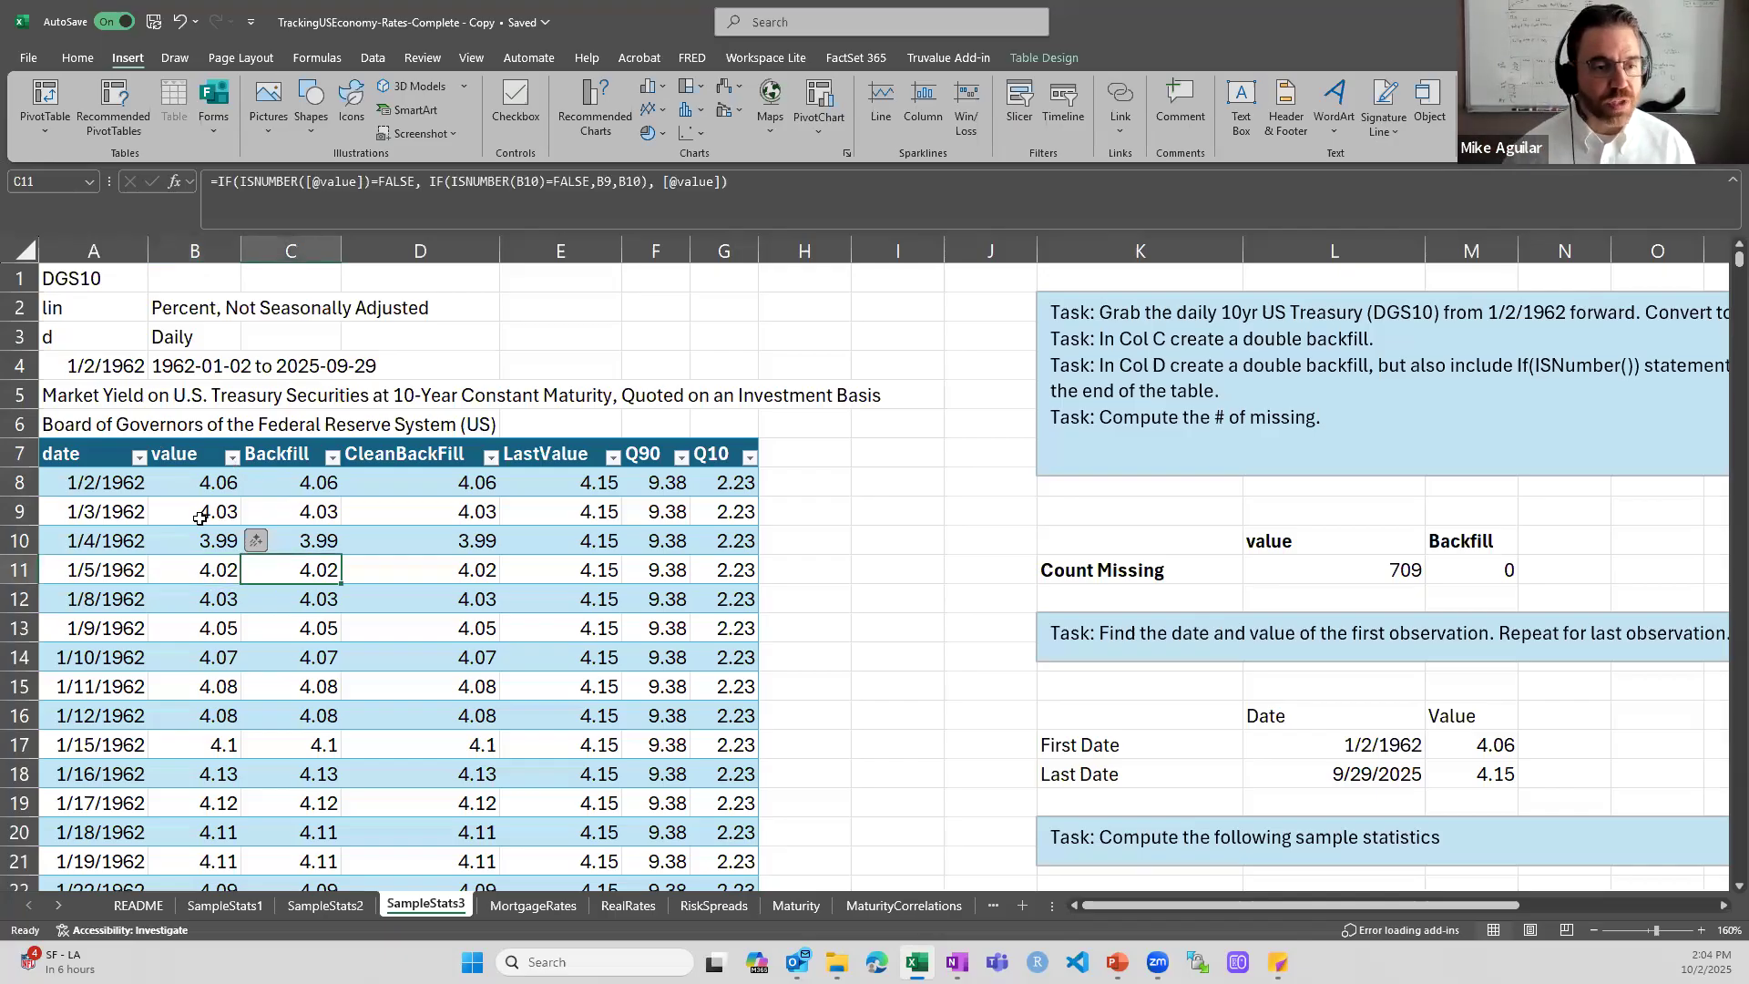
pyautogui.doubleClick(279, 570)
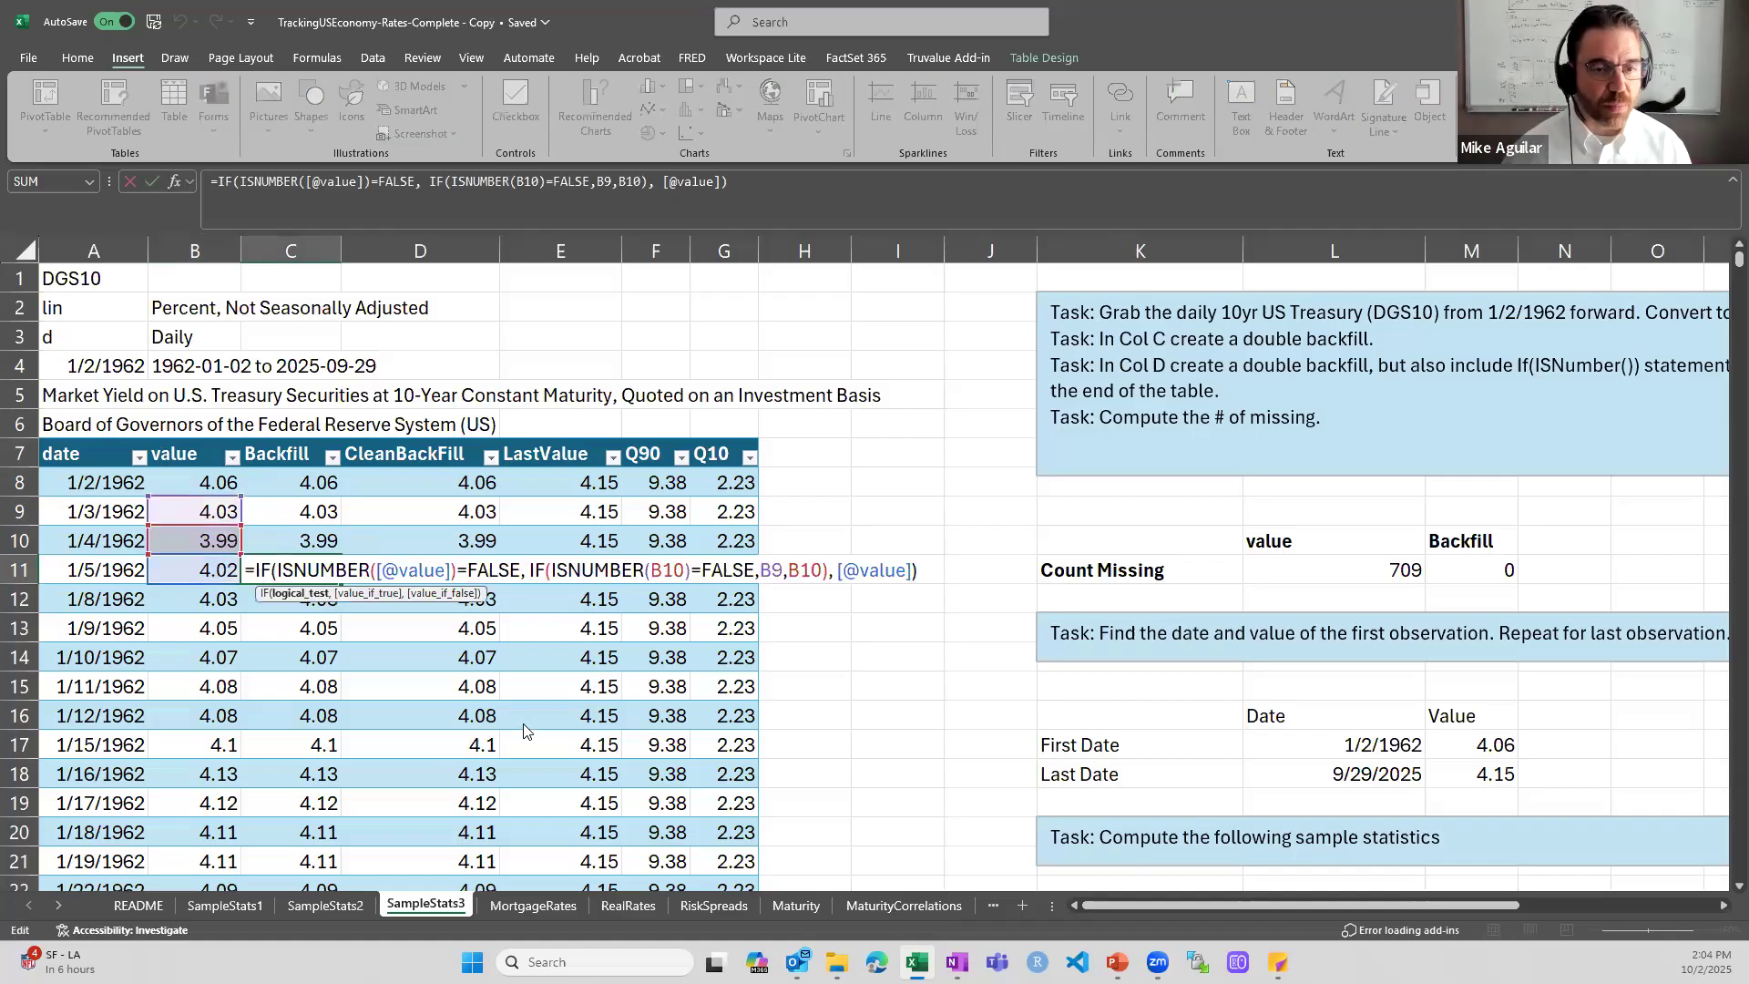
pyautogui.press('Escape')
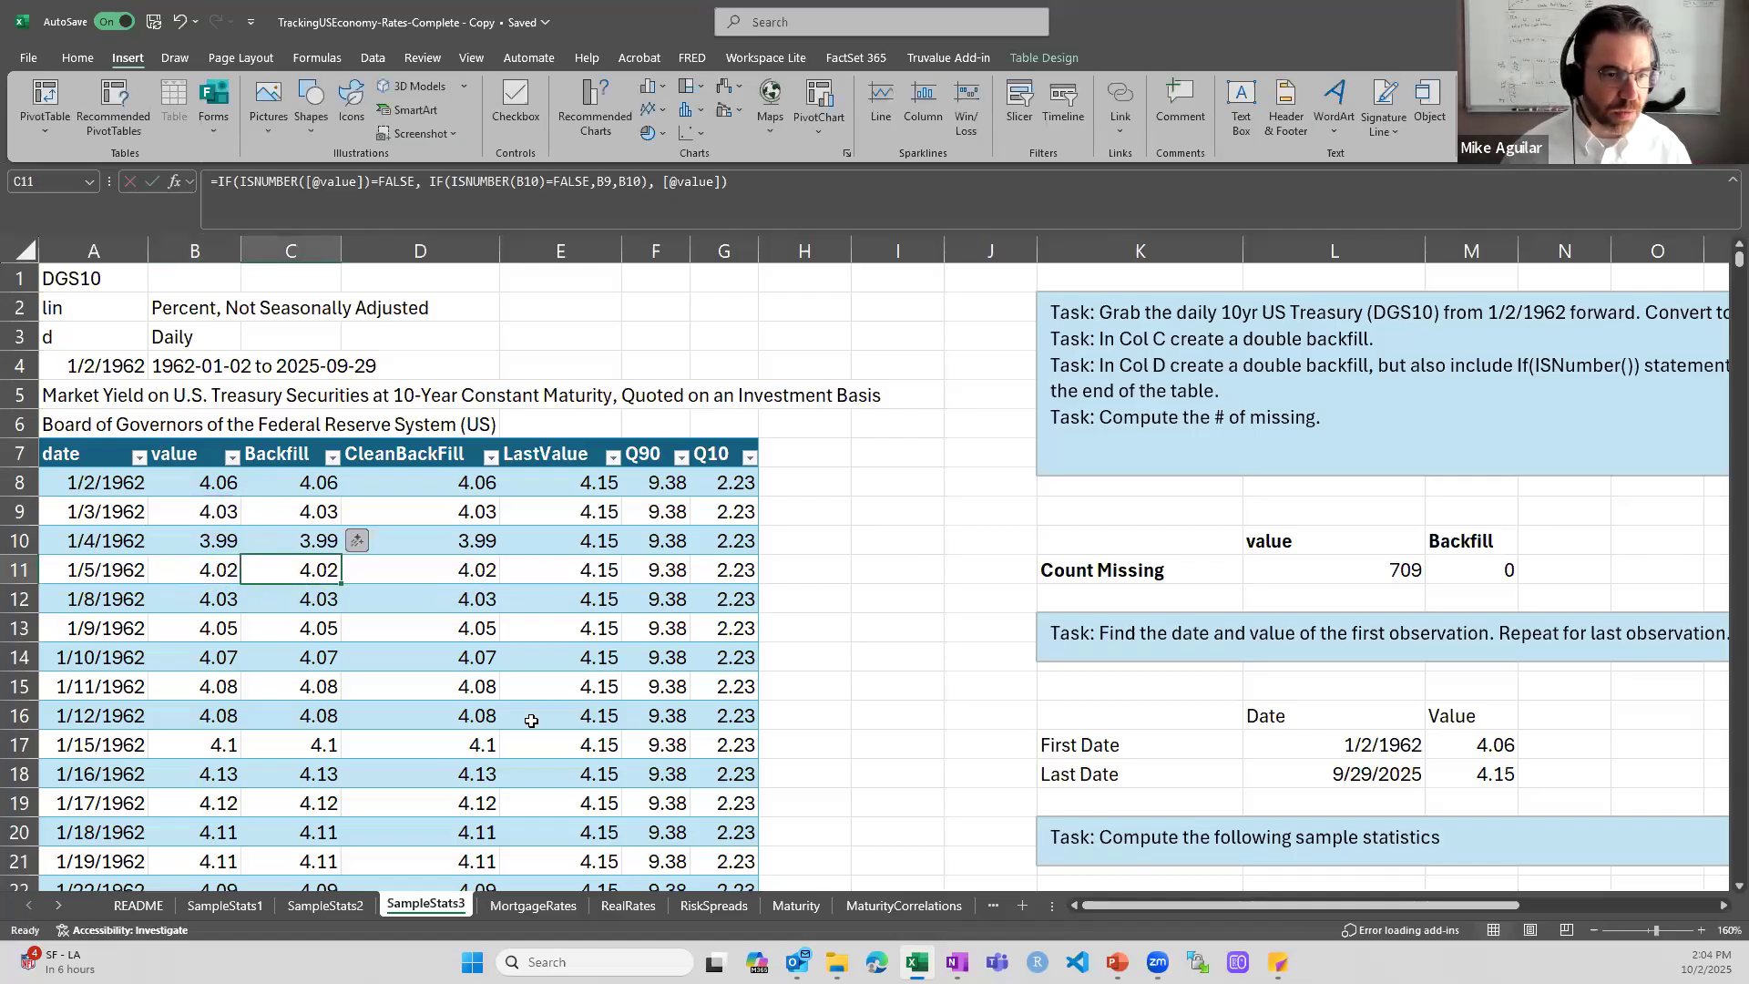
pyautogui.keyDown('ctrl'); pyautogui.scroll(3, 1129, 936); pyautogui.keyUp('ctrl')
pyautogui.click(1093, 903)
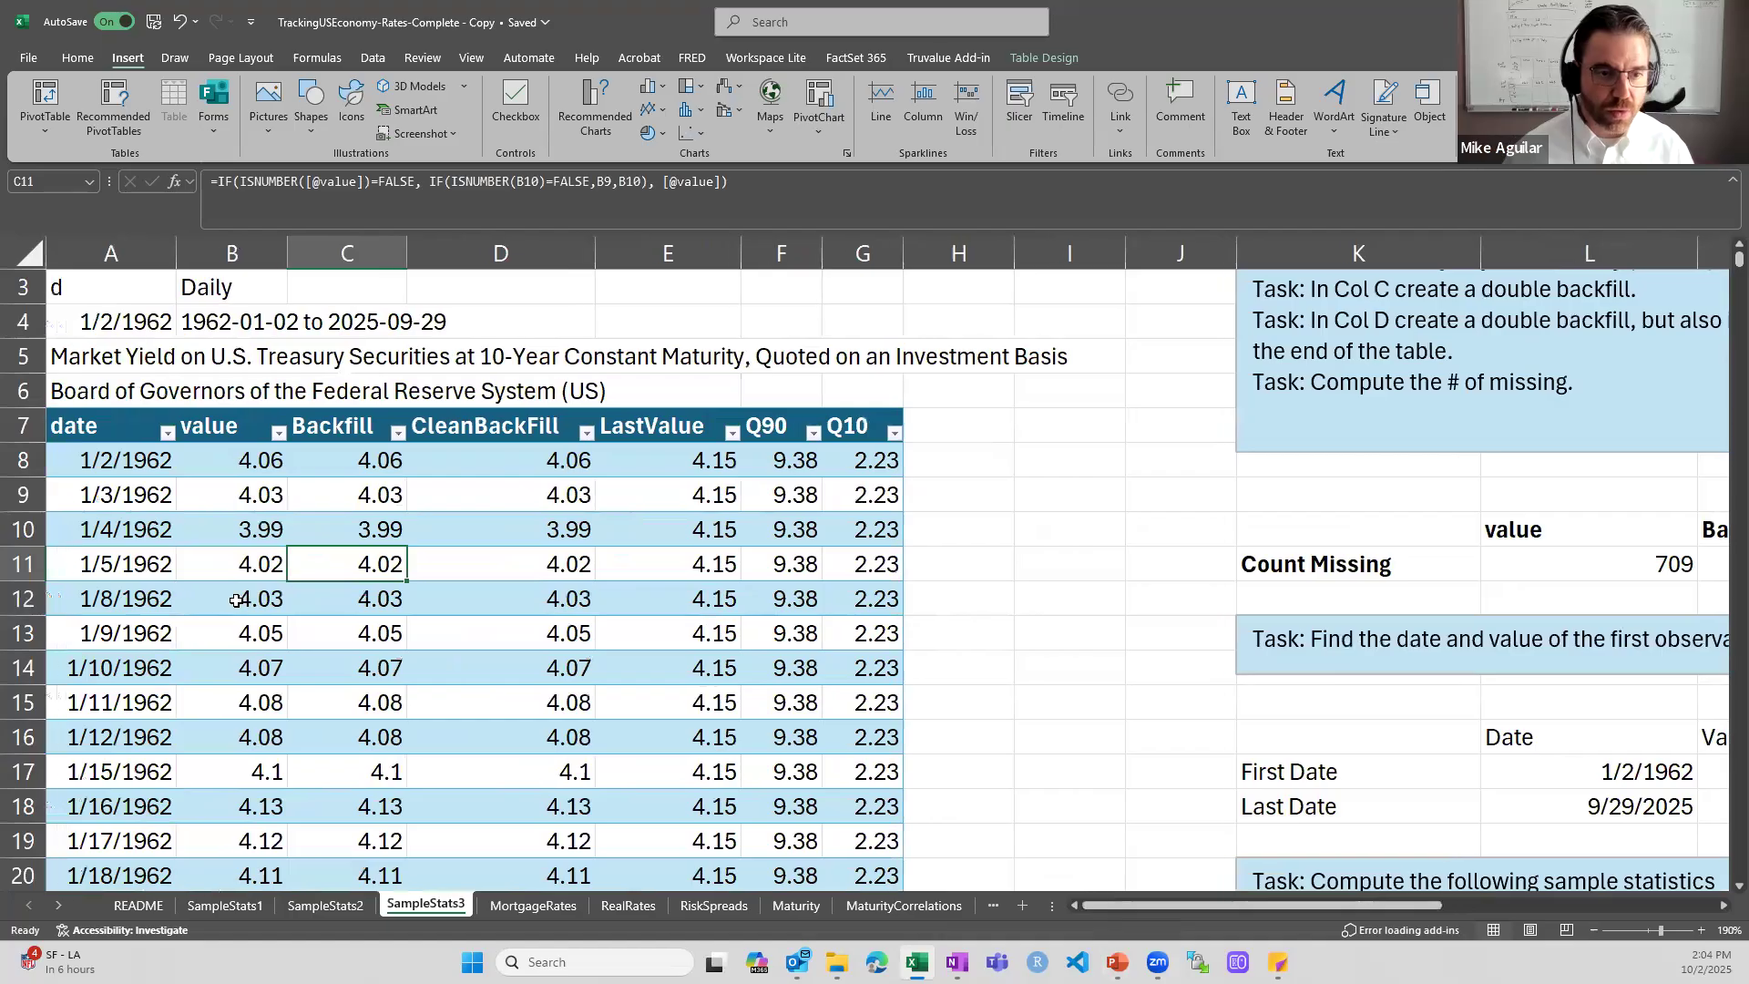
pyautogui.doubleClick(353, 565)
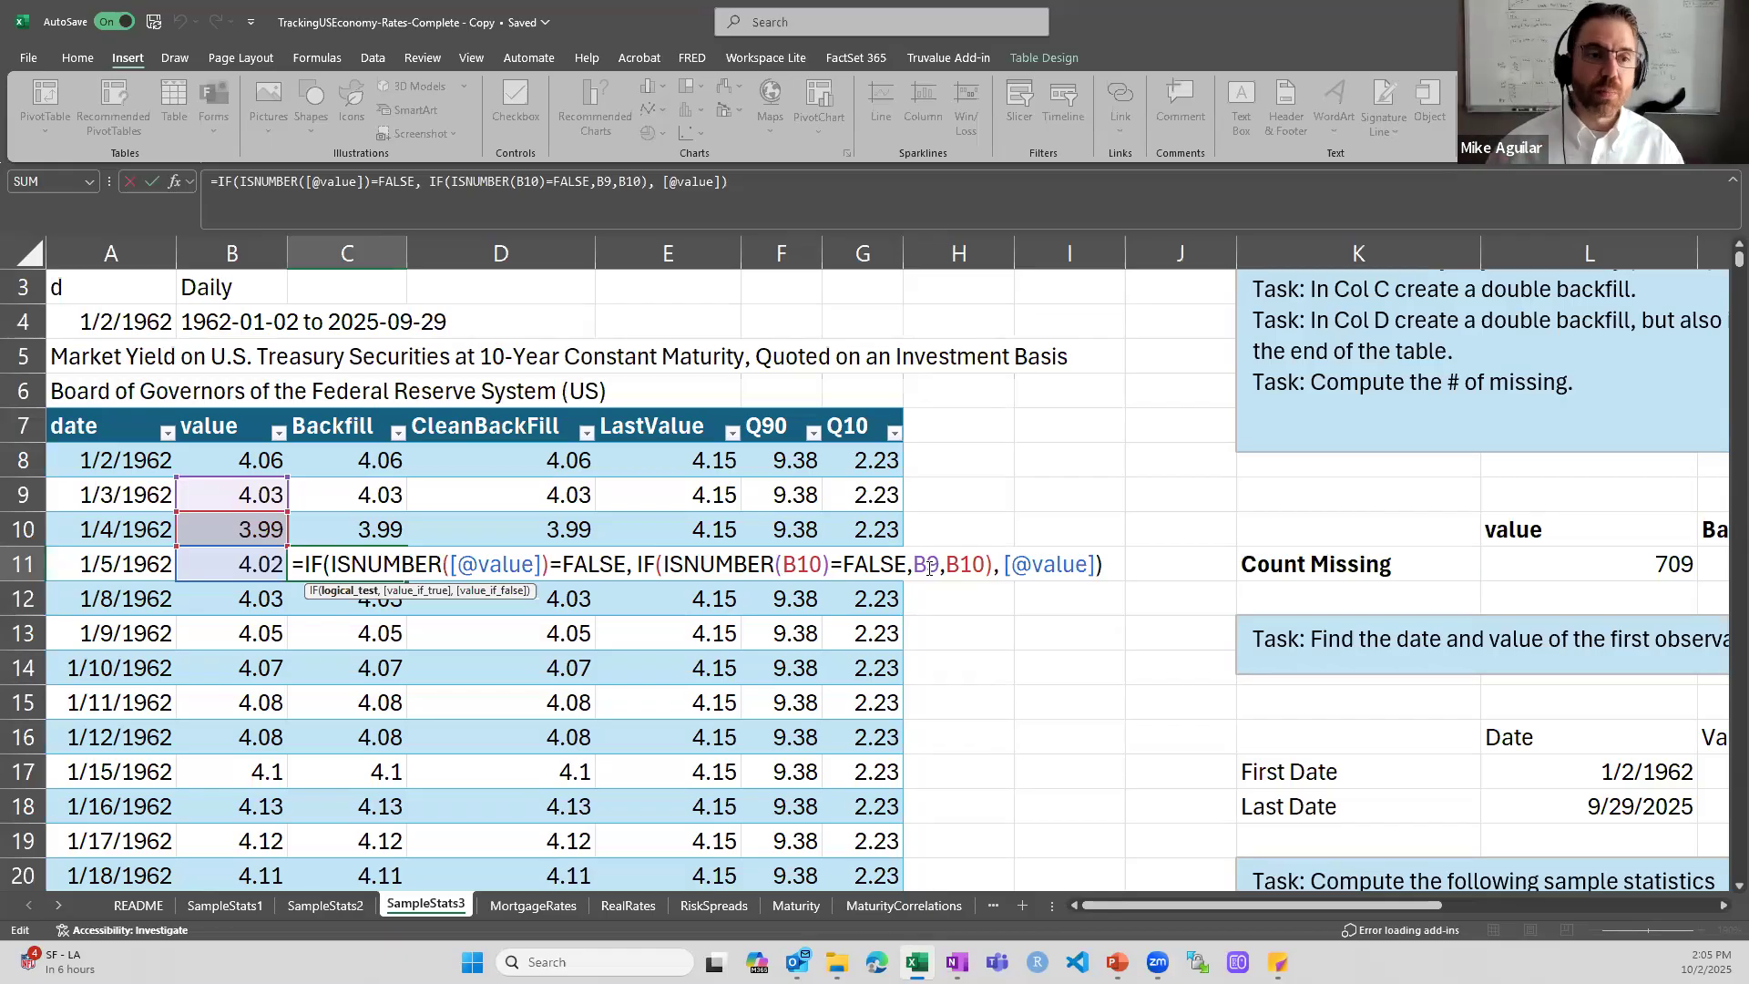
pyautogui.hotkey('ctrl', 'Return')
# - Examine the Backfill column down to the table's last row, then return to the top of the sheet
pyautogui.press('Down')
pyautogui.press('Down')
pyautogui.press('Down')
pyautogui.press('Down')
pyautogui.press('Down')
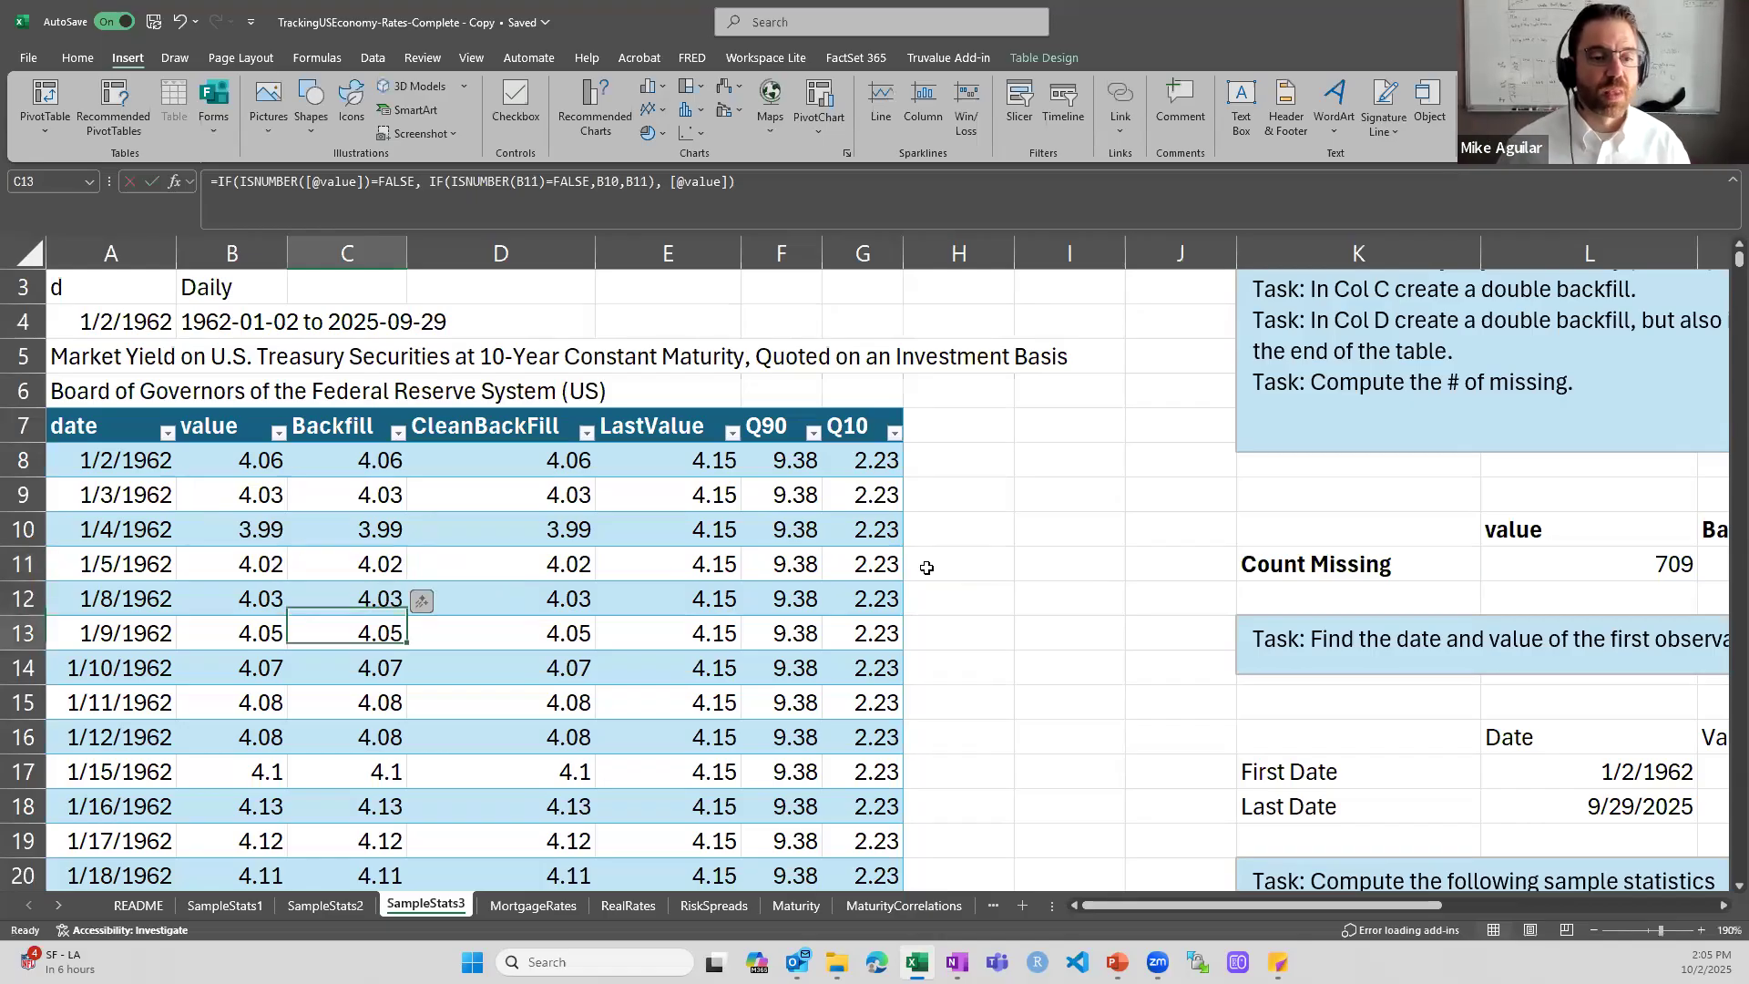
pyautogui.press('Down')
pyautogui.press('Down')
pyautogui.press('Down')
pyautogui.hotkey('ctrl', 'Down')
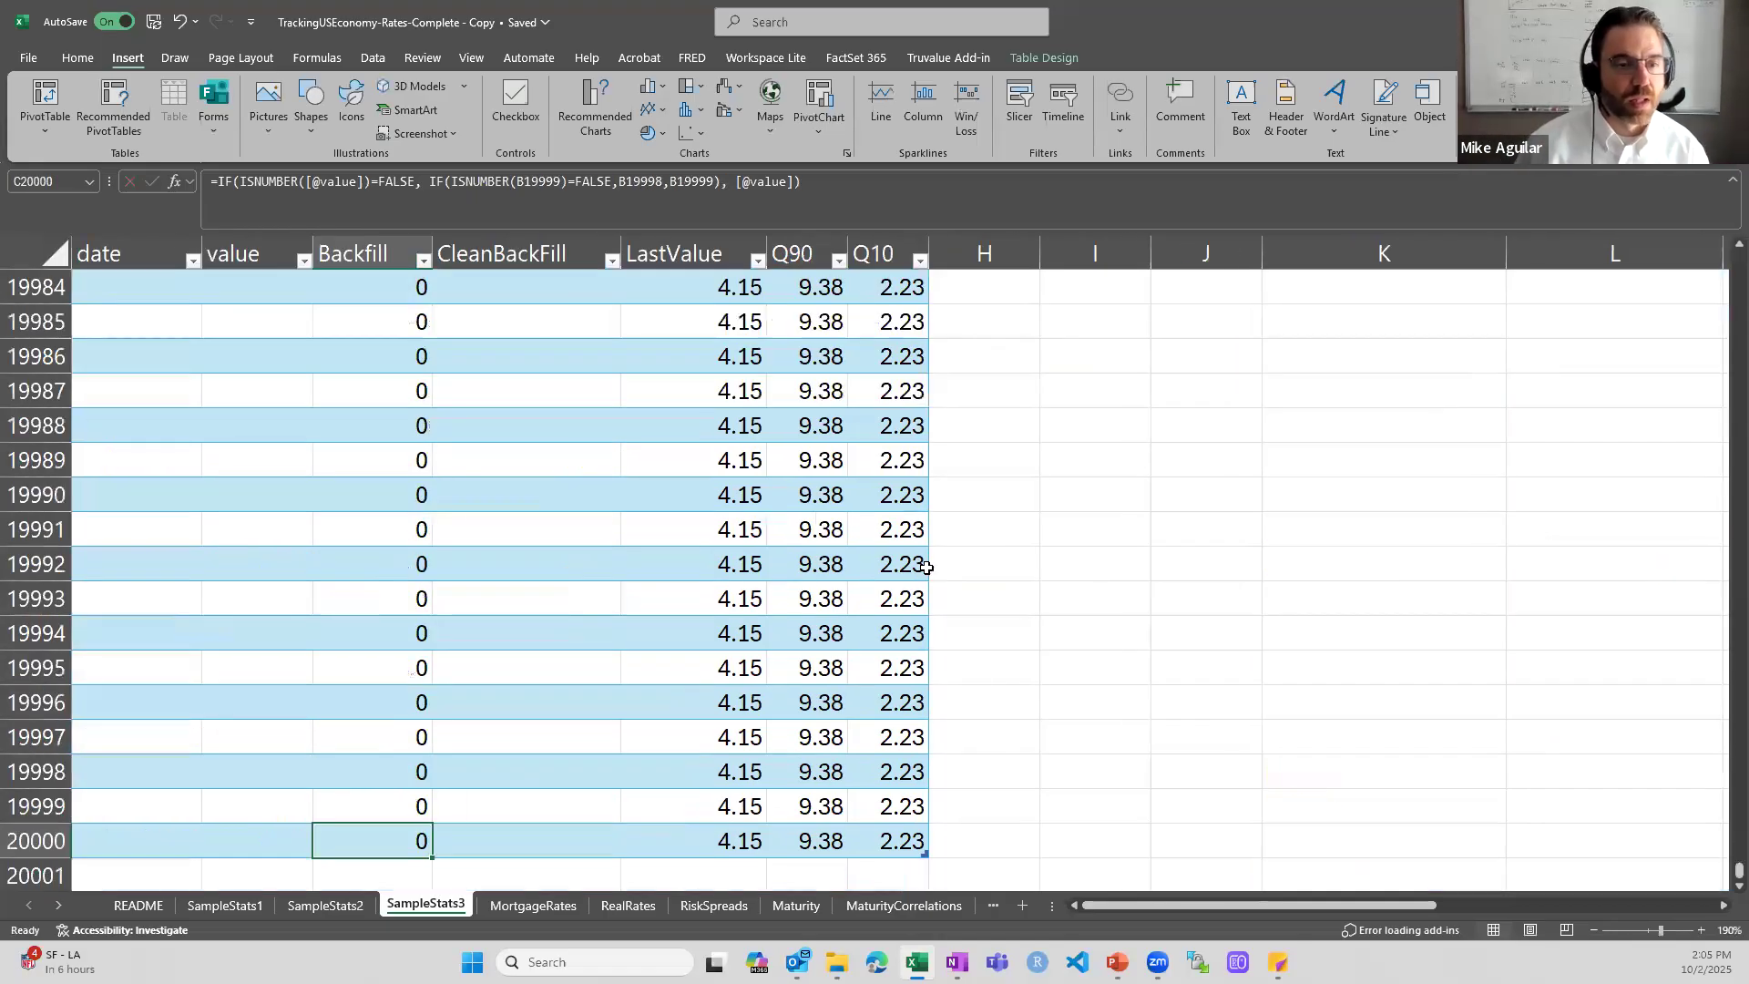
pyautogui.hotkey('ctrl', 'Up')
pyautogui.hotkey('ctrl', 'Down')
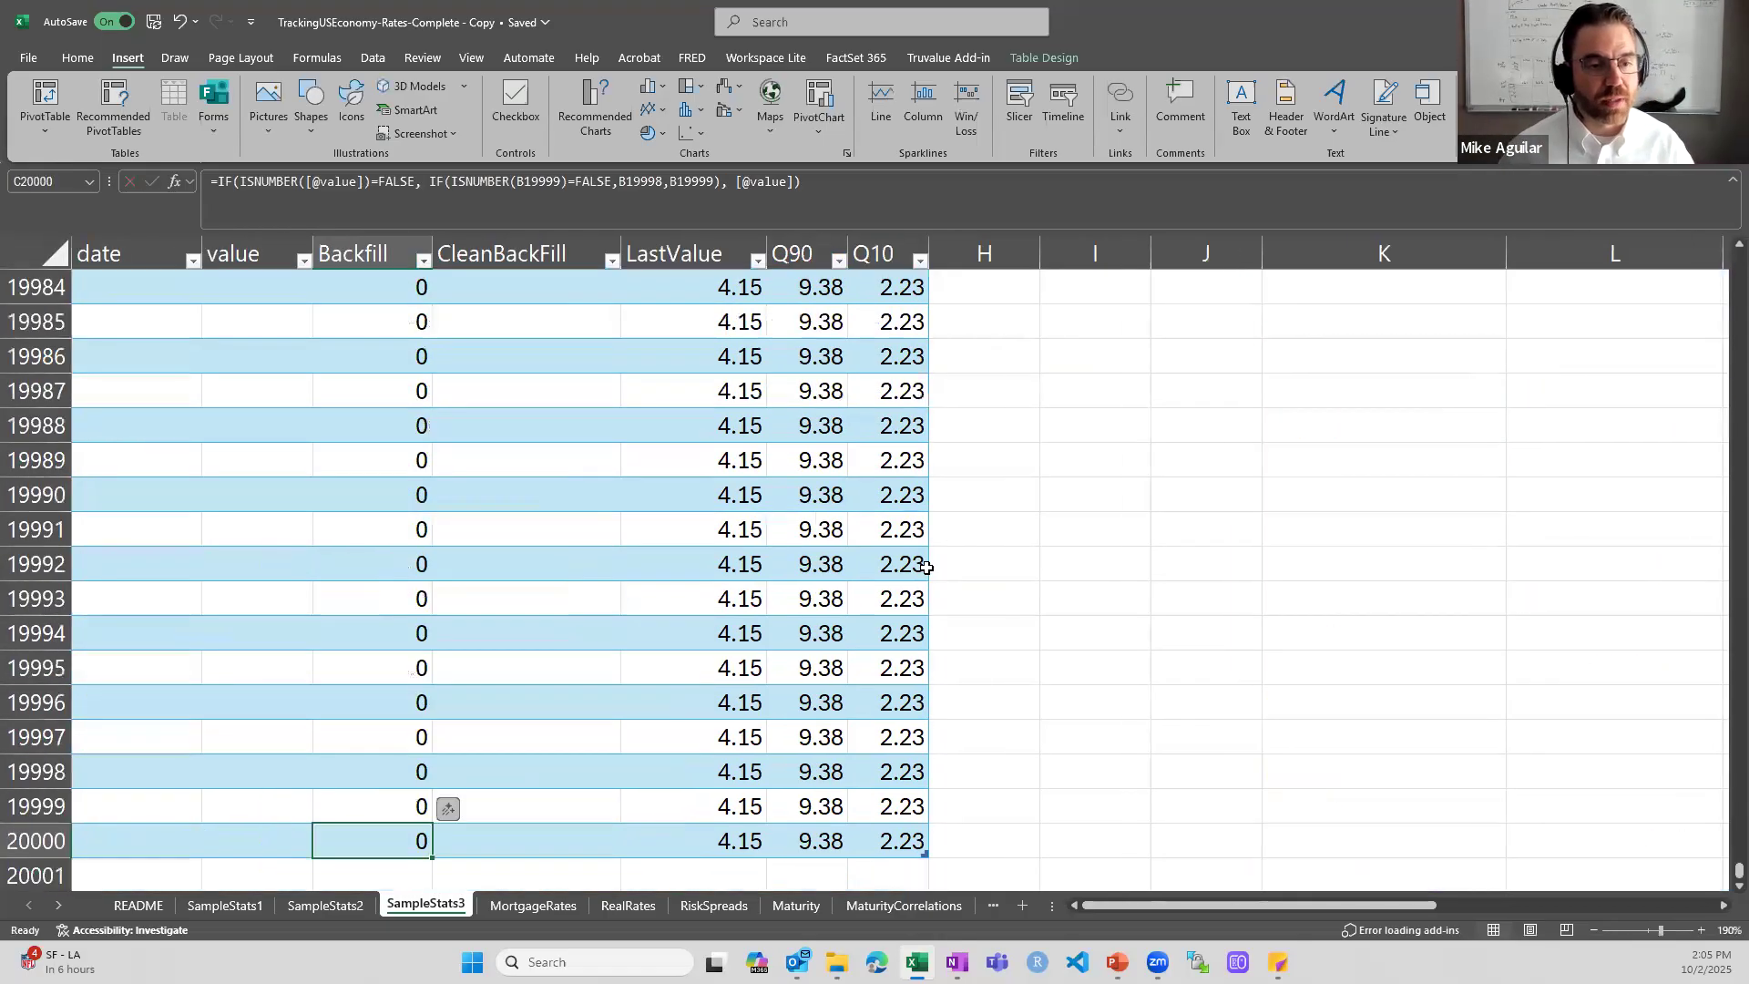
pyautogui.hotkey('ctrl', 'Up')
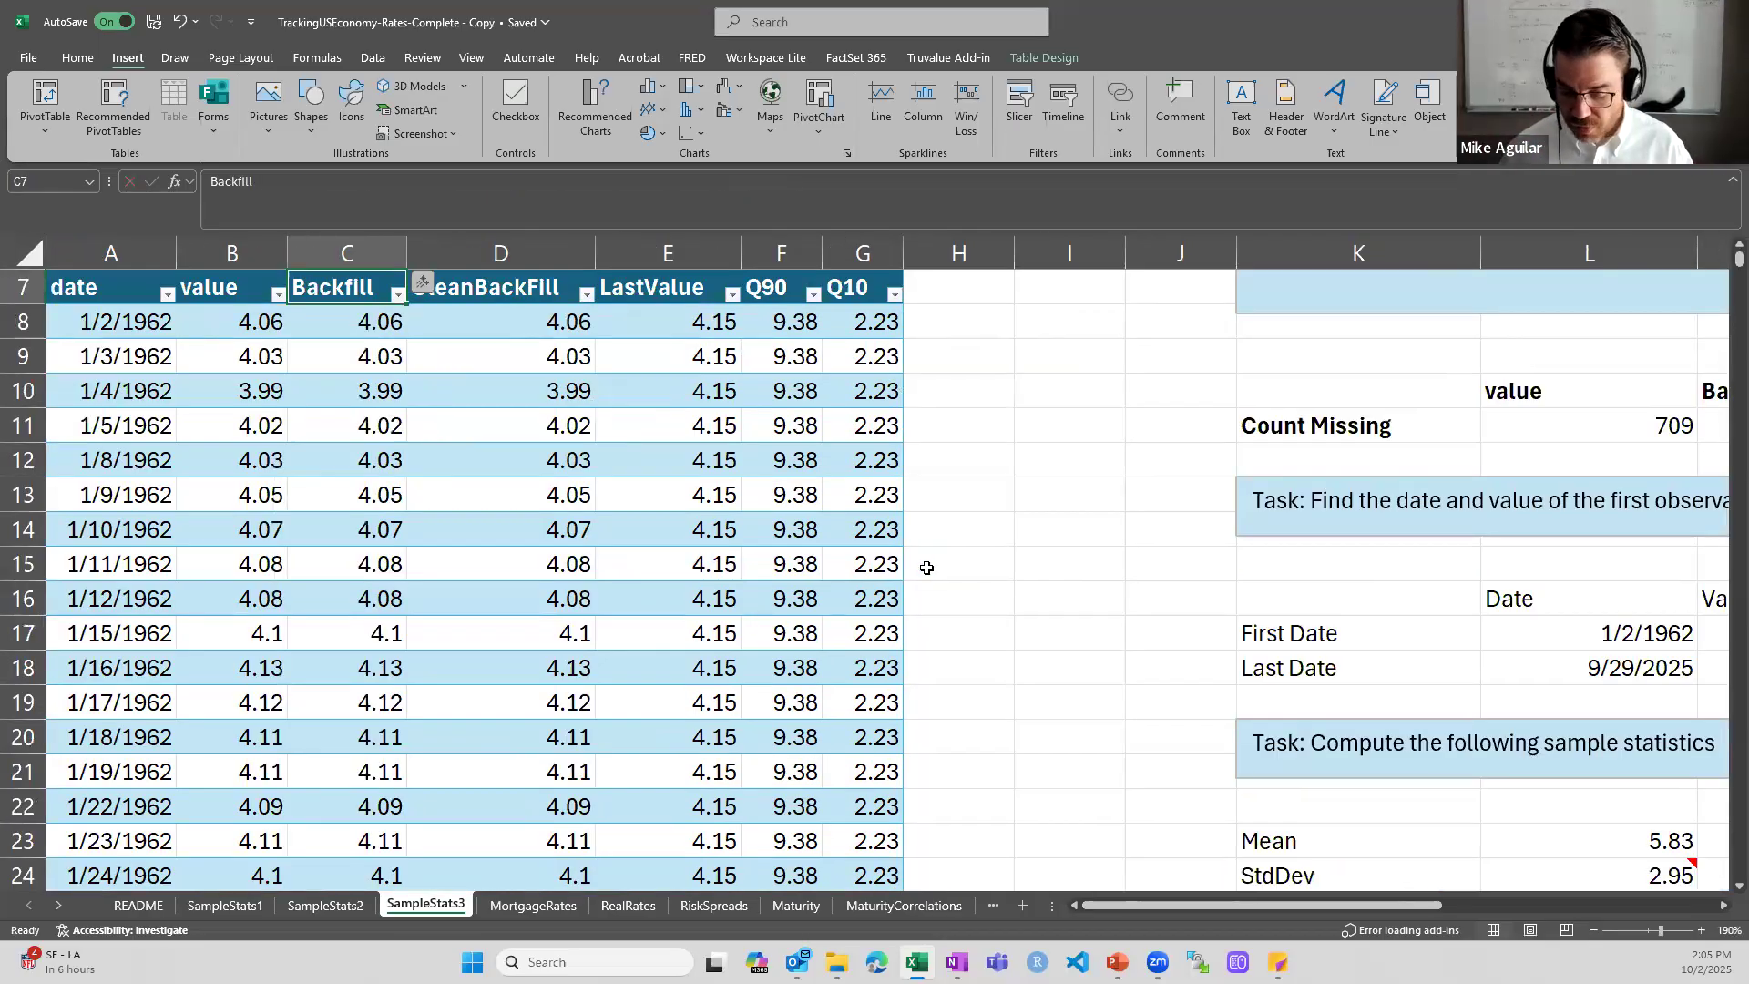
pyautogui.hotkey('ctrl', 'Down')
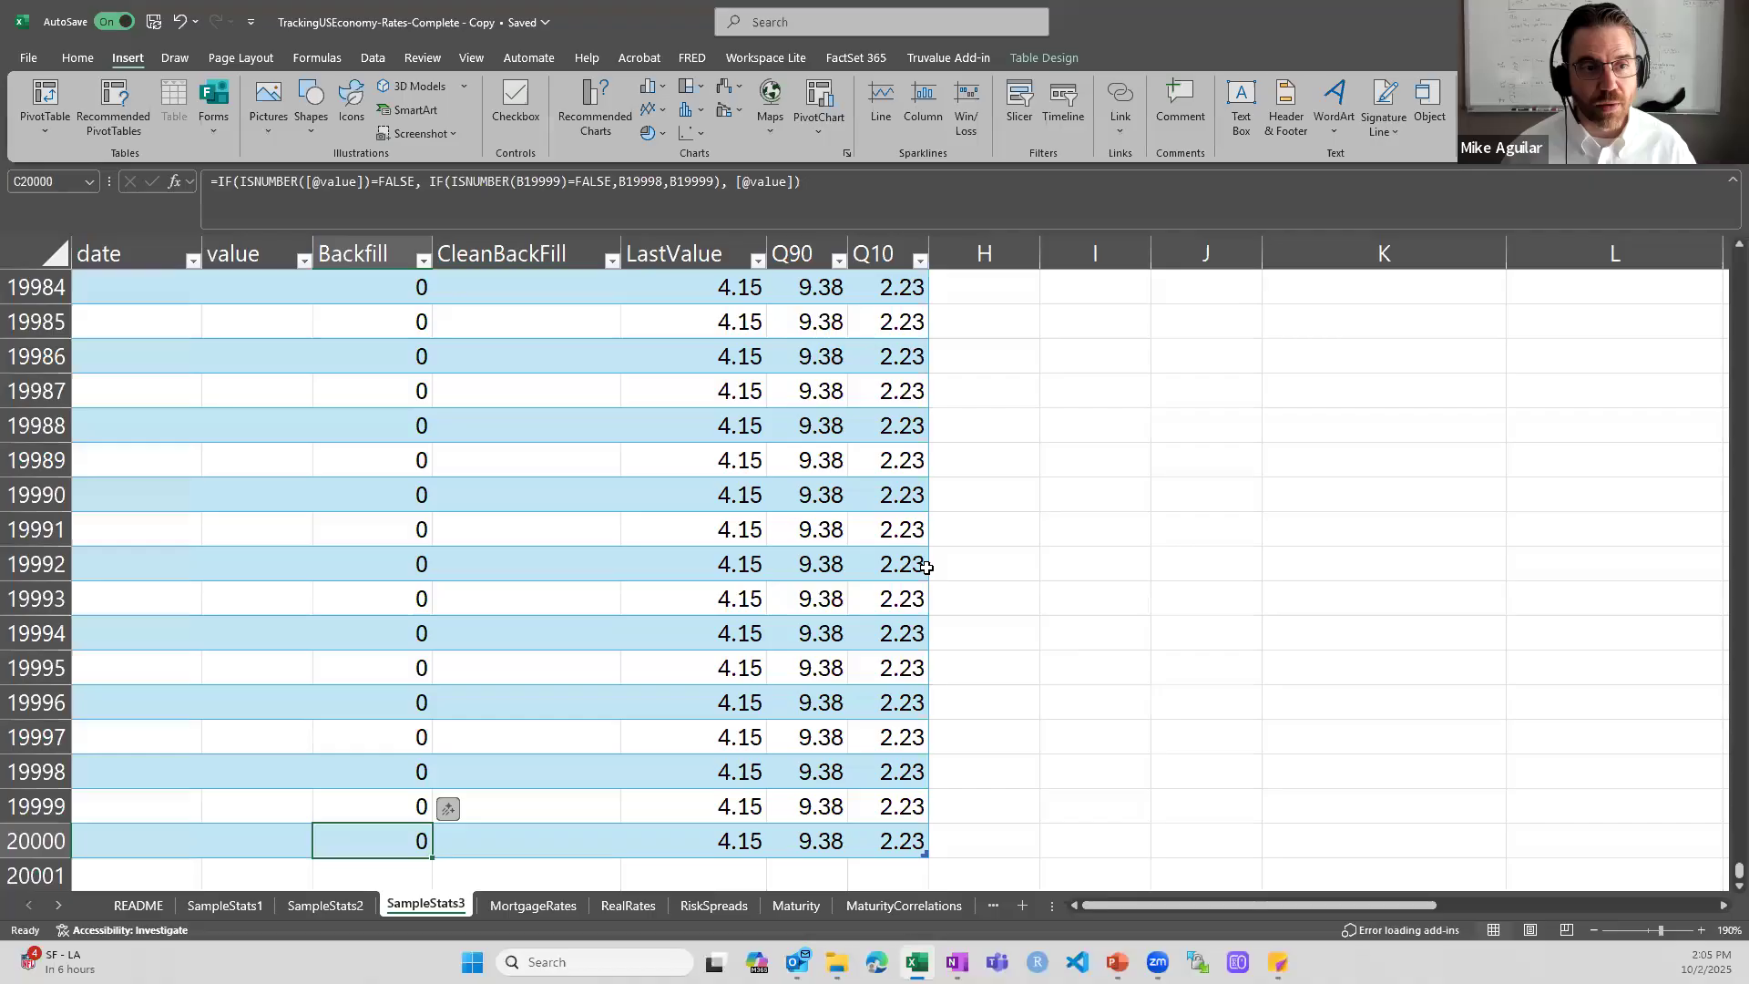
pyautogui.hotkey('ctrl', 'Up')
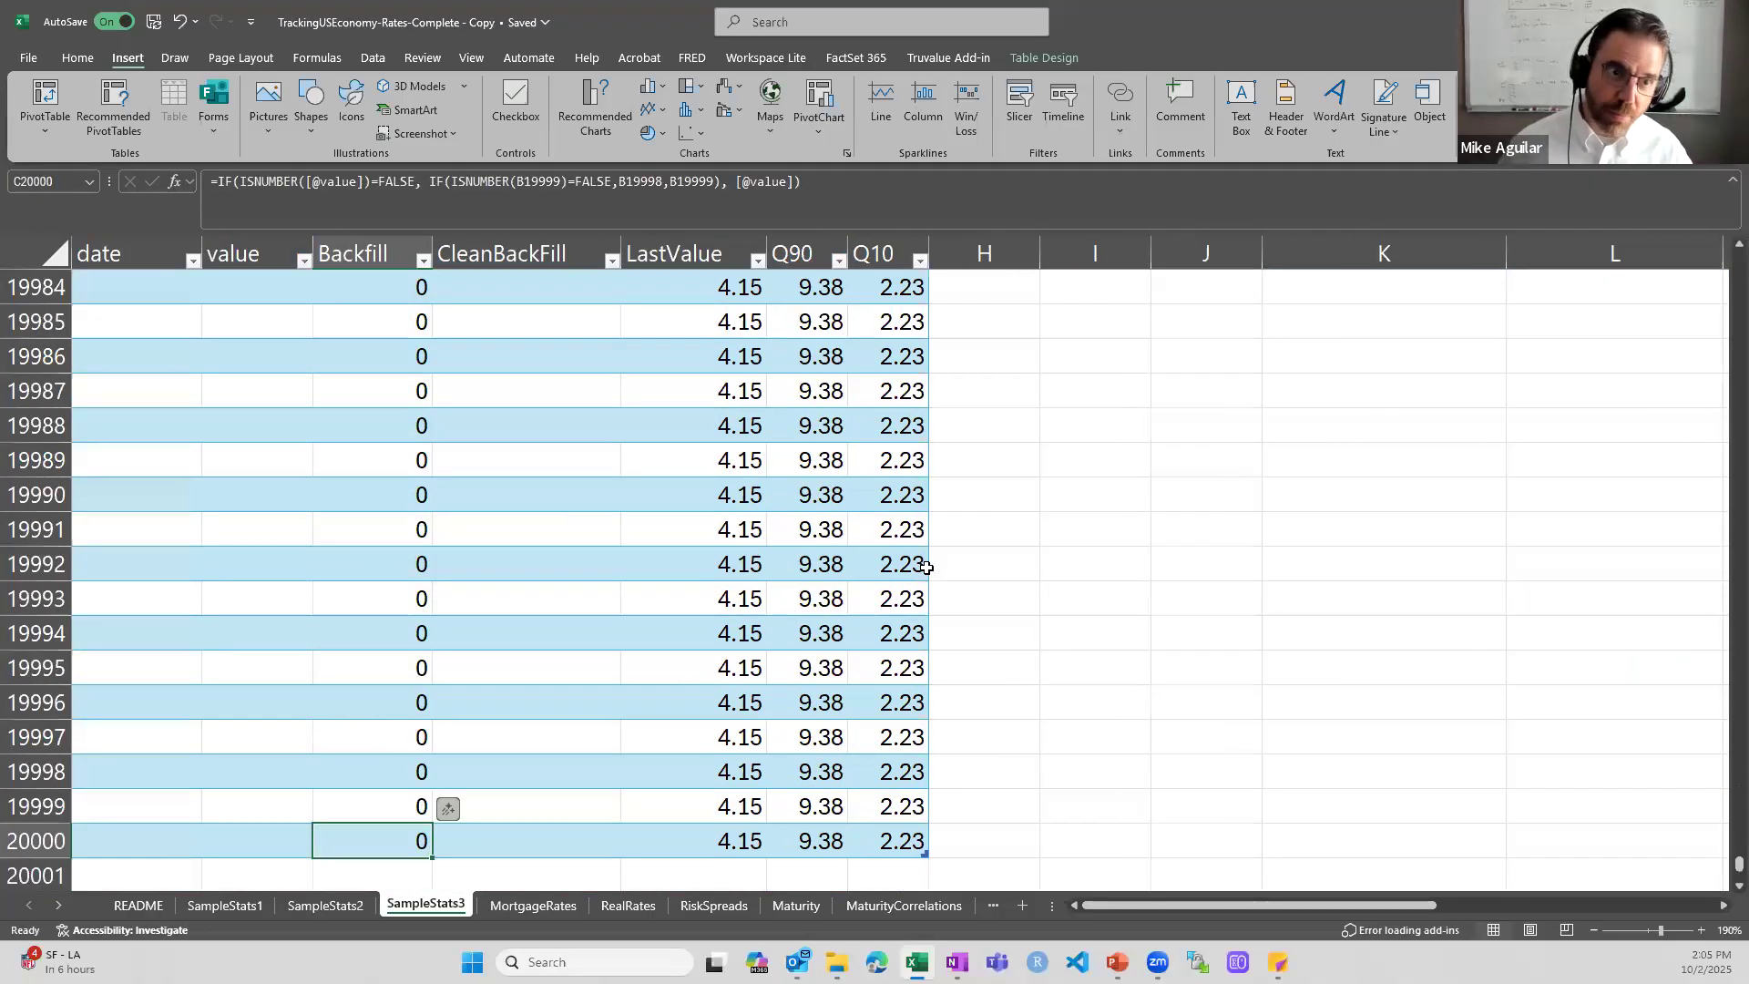
pyautogui.hotkey('ctrl', 'Up')
pyautogui.scroll(2, 1343, 594)
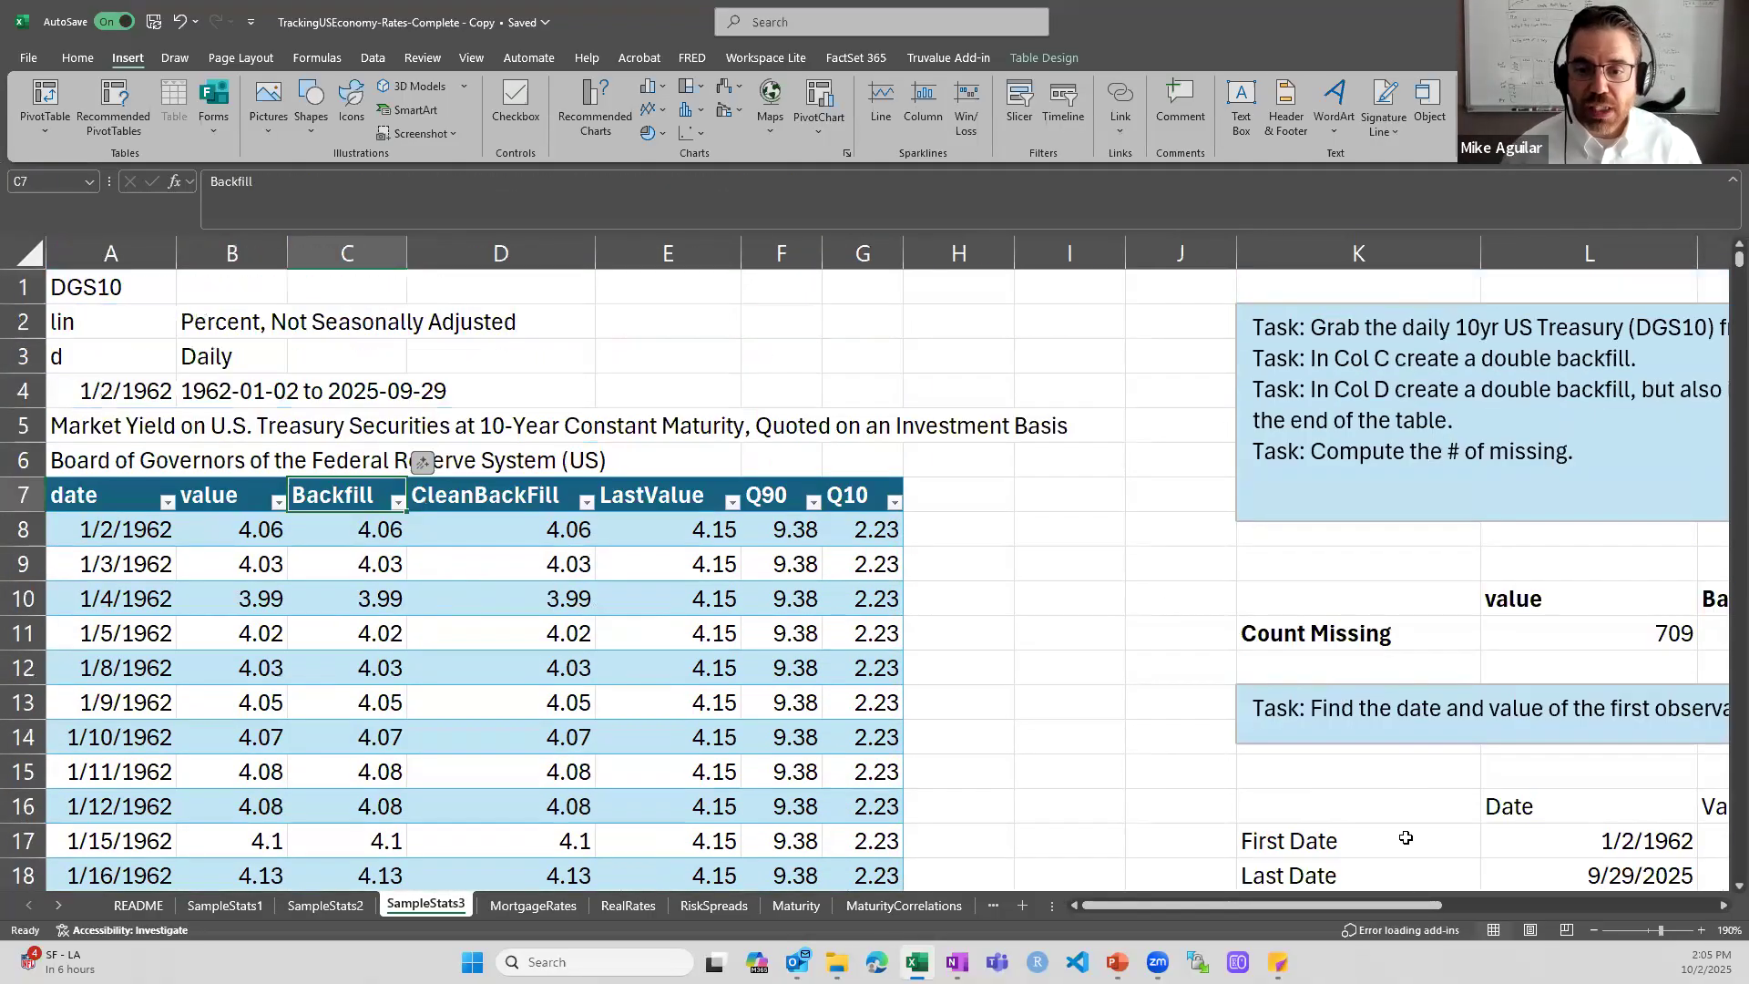
# - Compare the COUNTIF formulas in the Count Missing row for the value and Backfill columns
pyautogui.moveTo(1406, 907); pyautogui.dragTo(1525, 896)
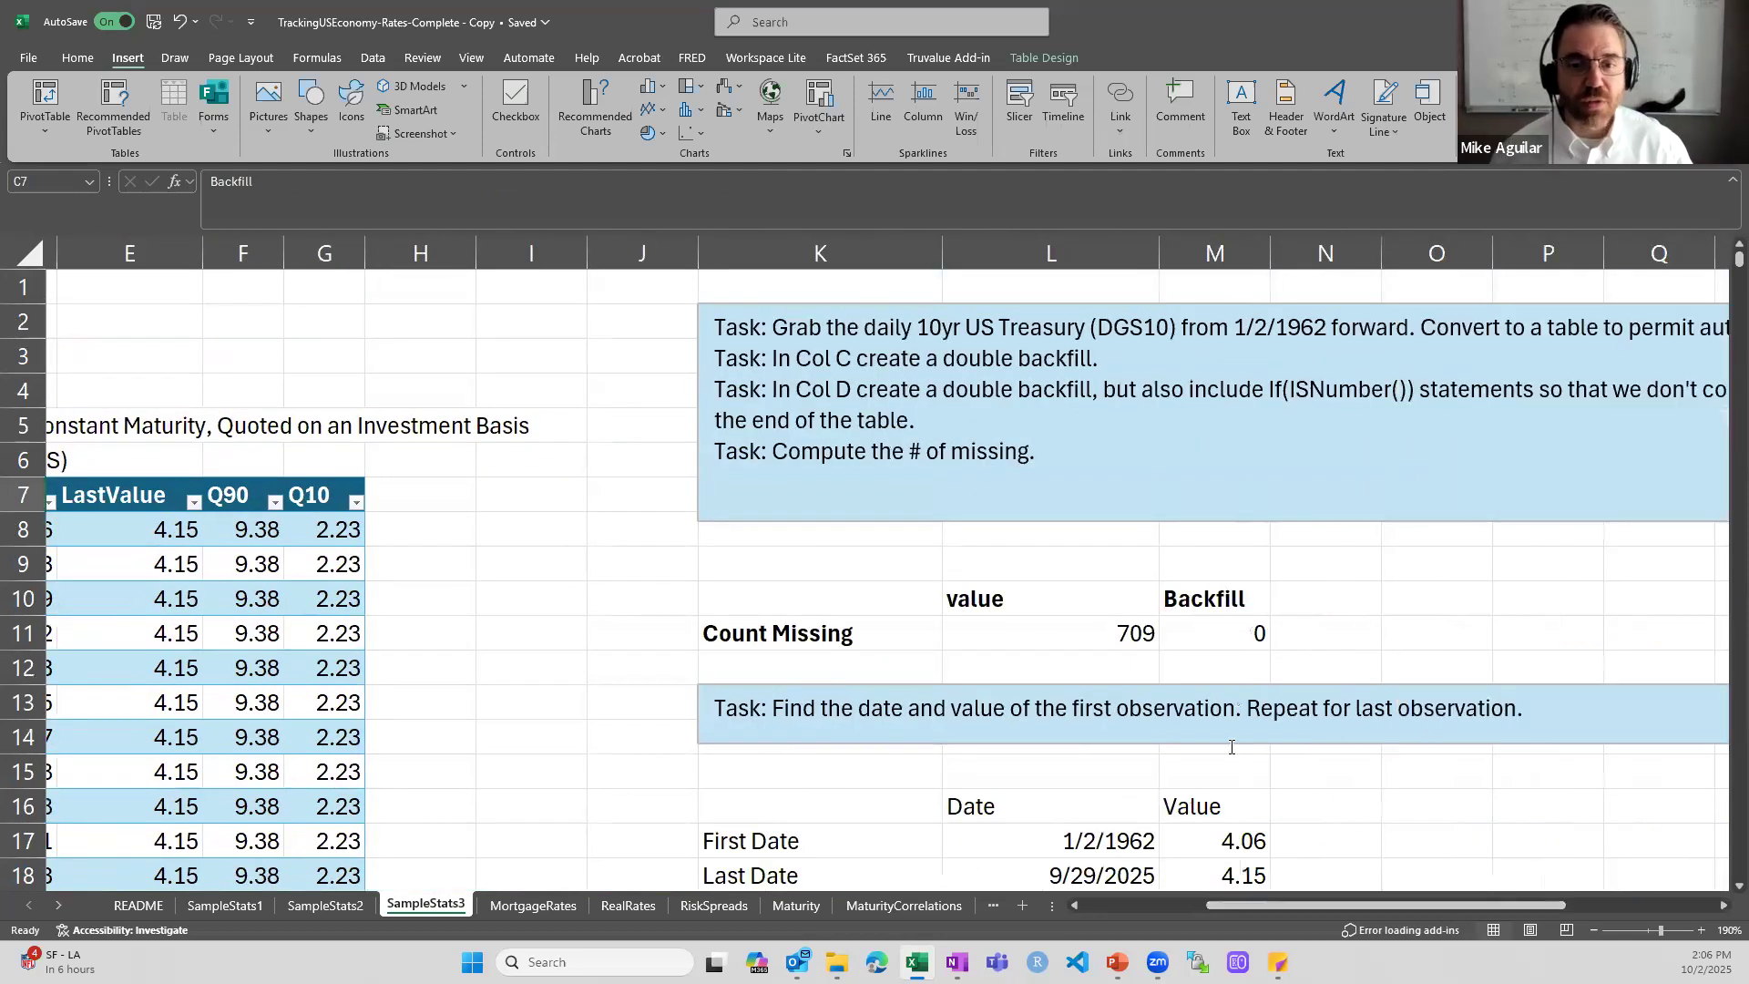
pyautogui.doubleClick(1051, 635)
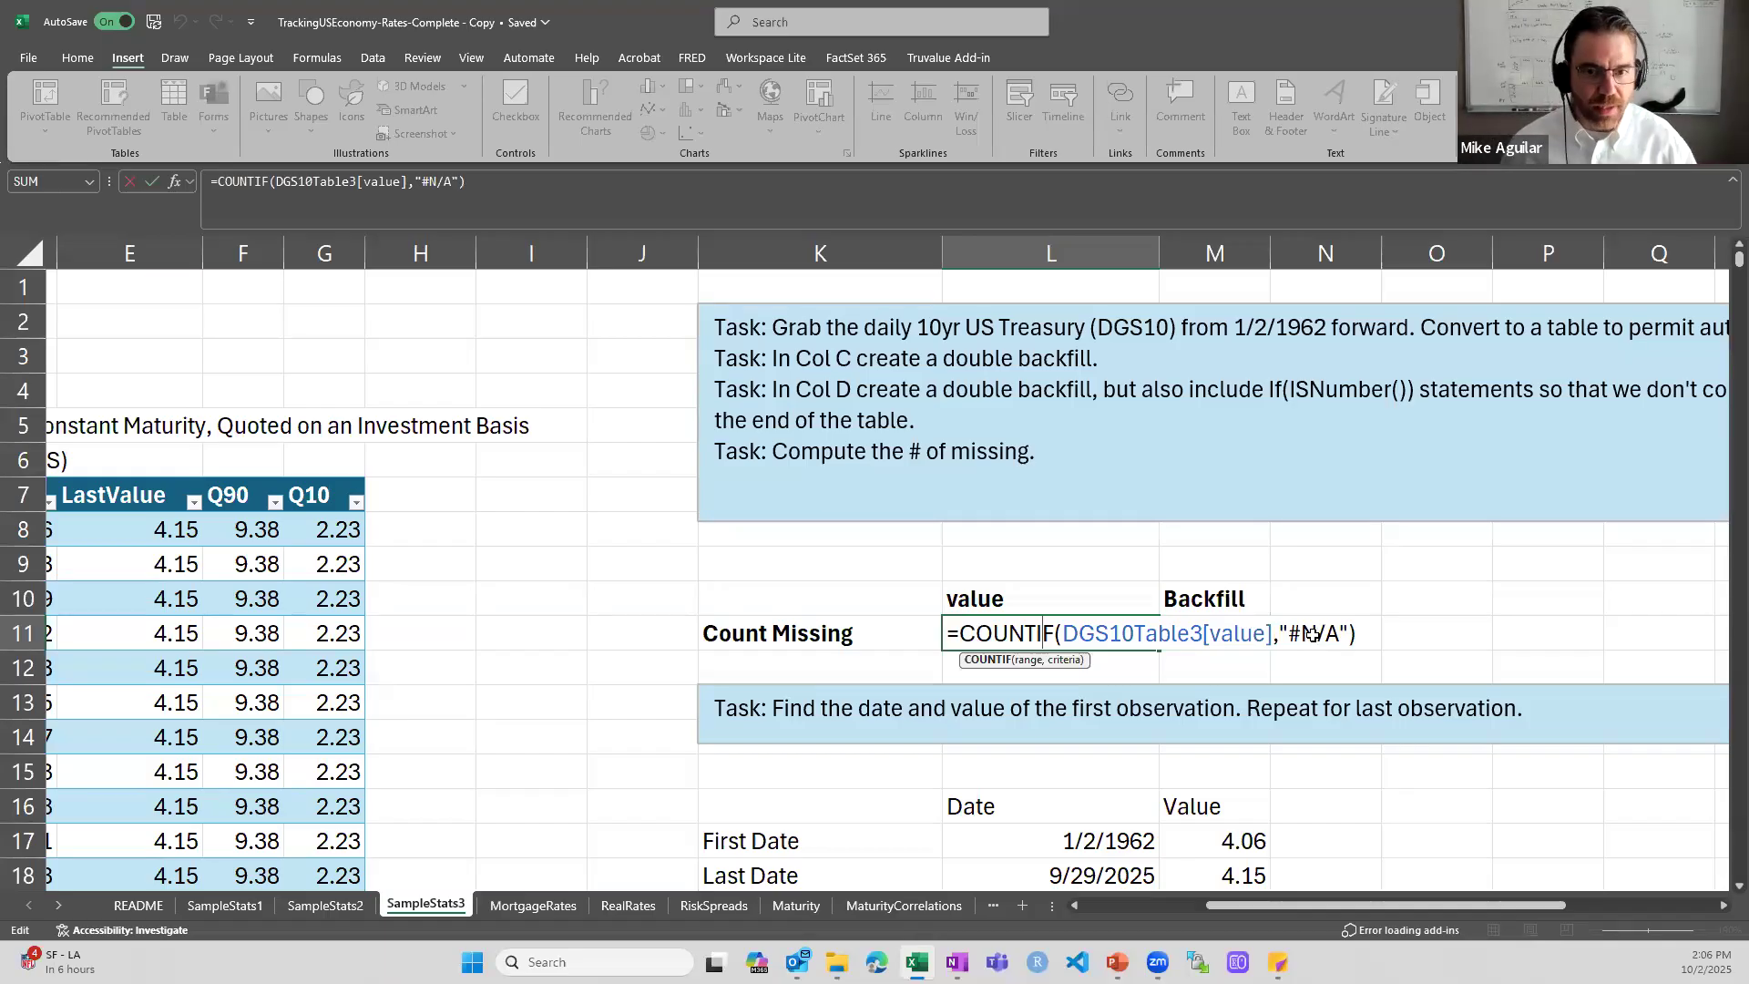
pyautogui.hotkey('ctrl', 'Return')
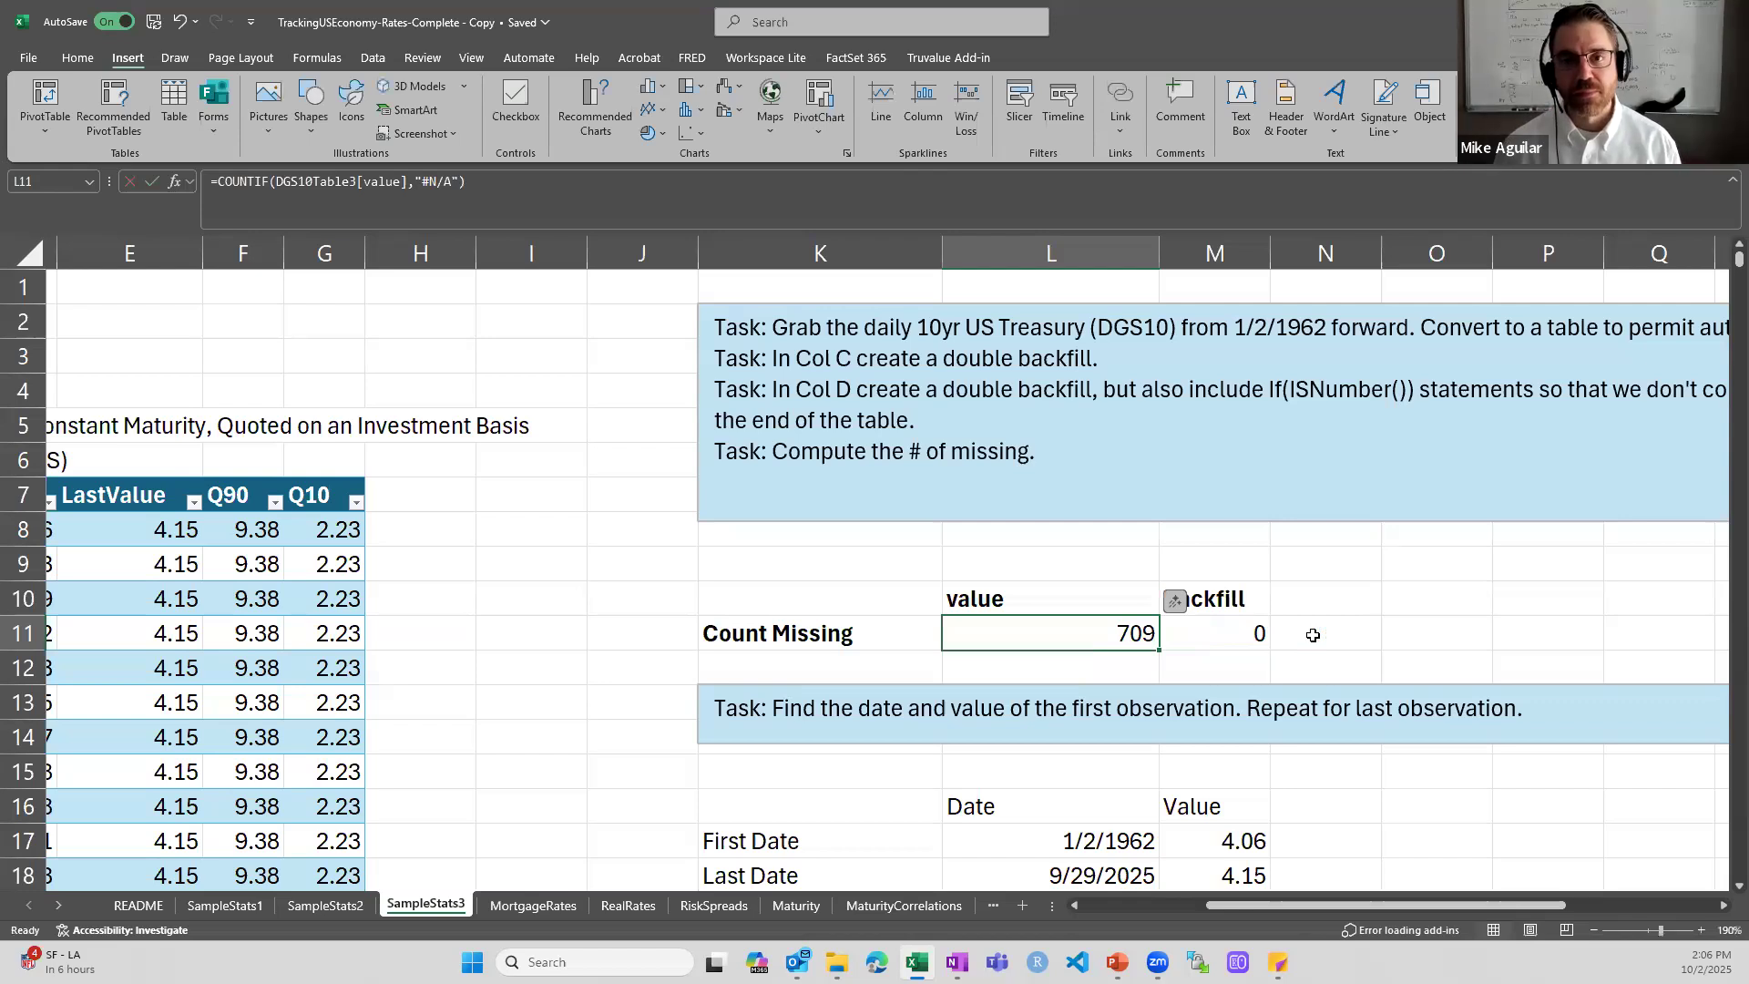
pyautogui.press('Right')
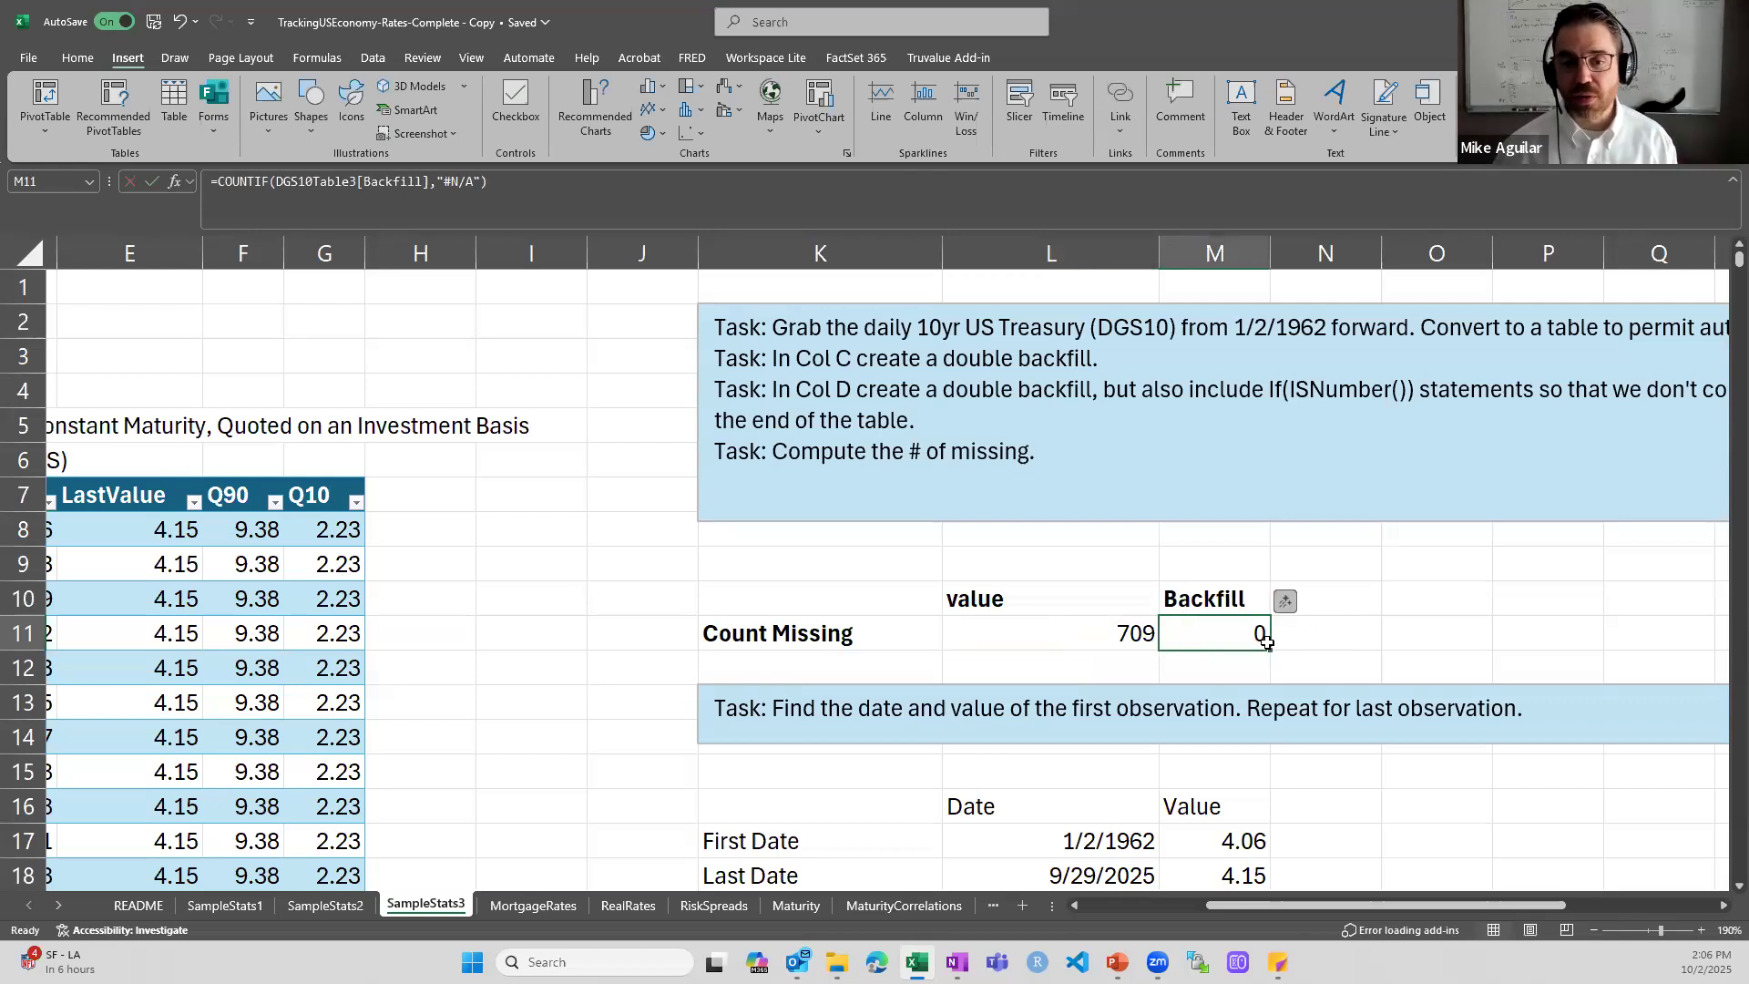
pyautogui.doubleClick(1228, 633)
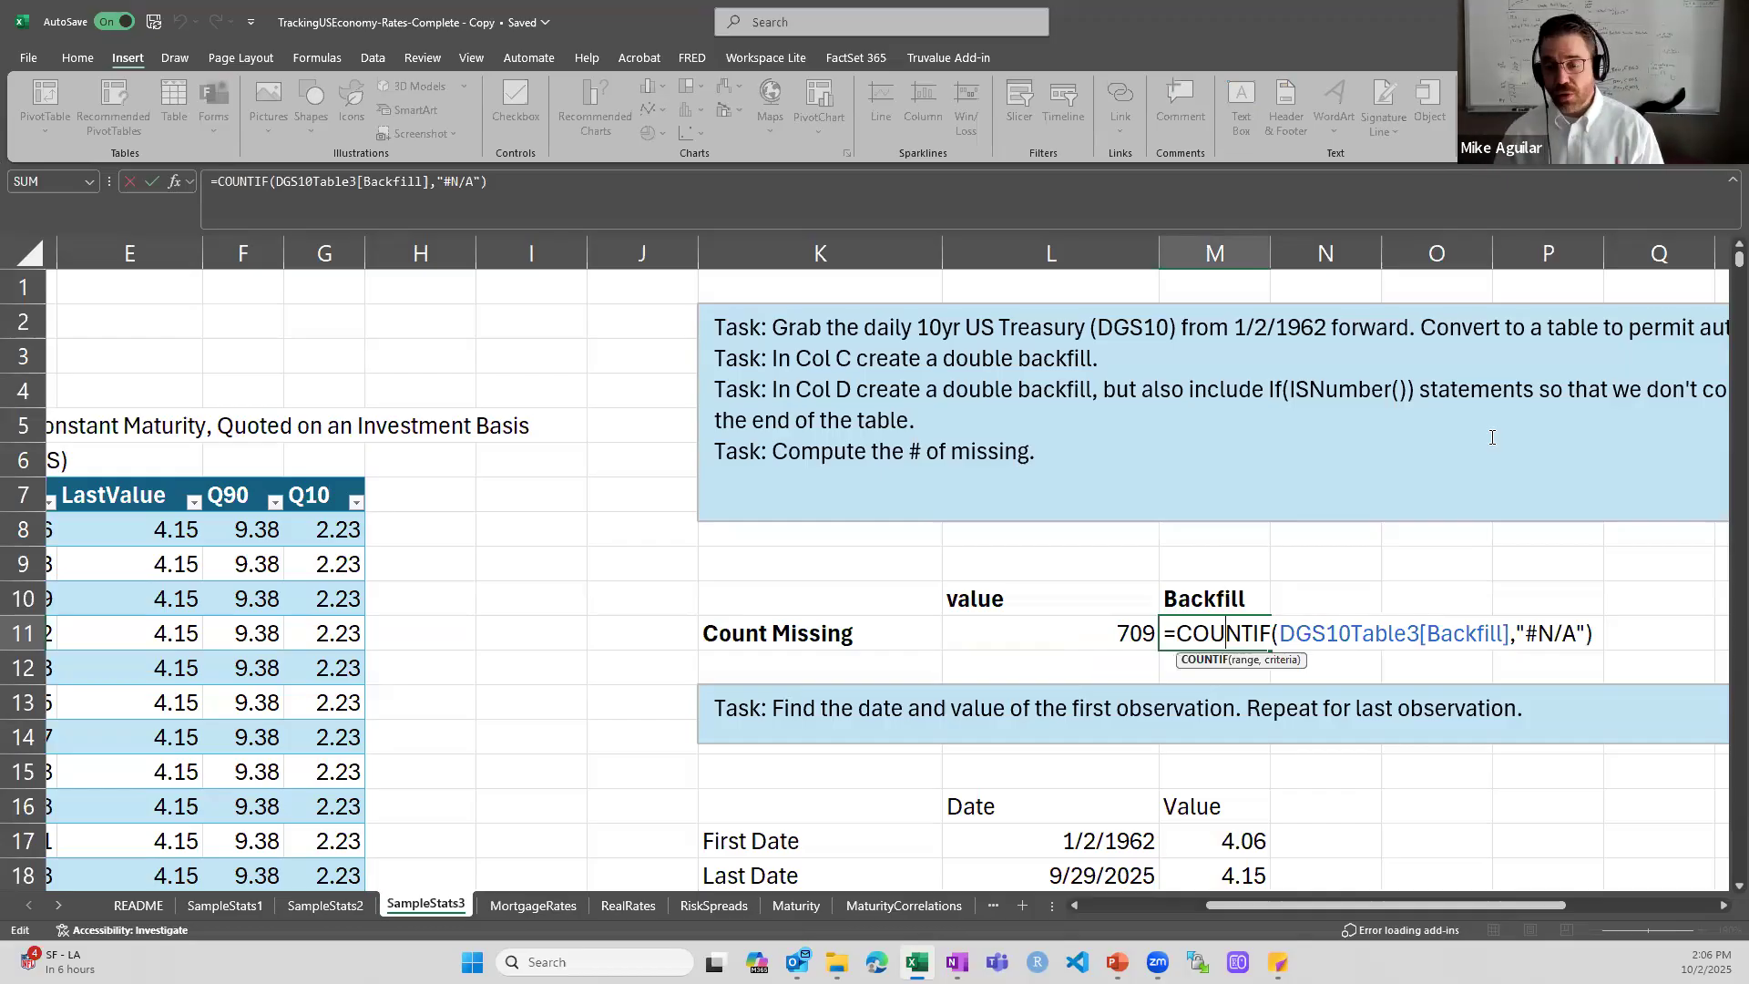
pyautogui.hotkey('ctrl', 'Return')
pyautogui.press('Left')
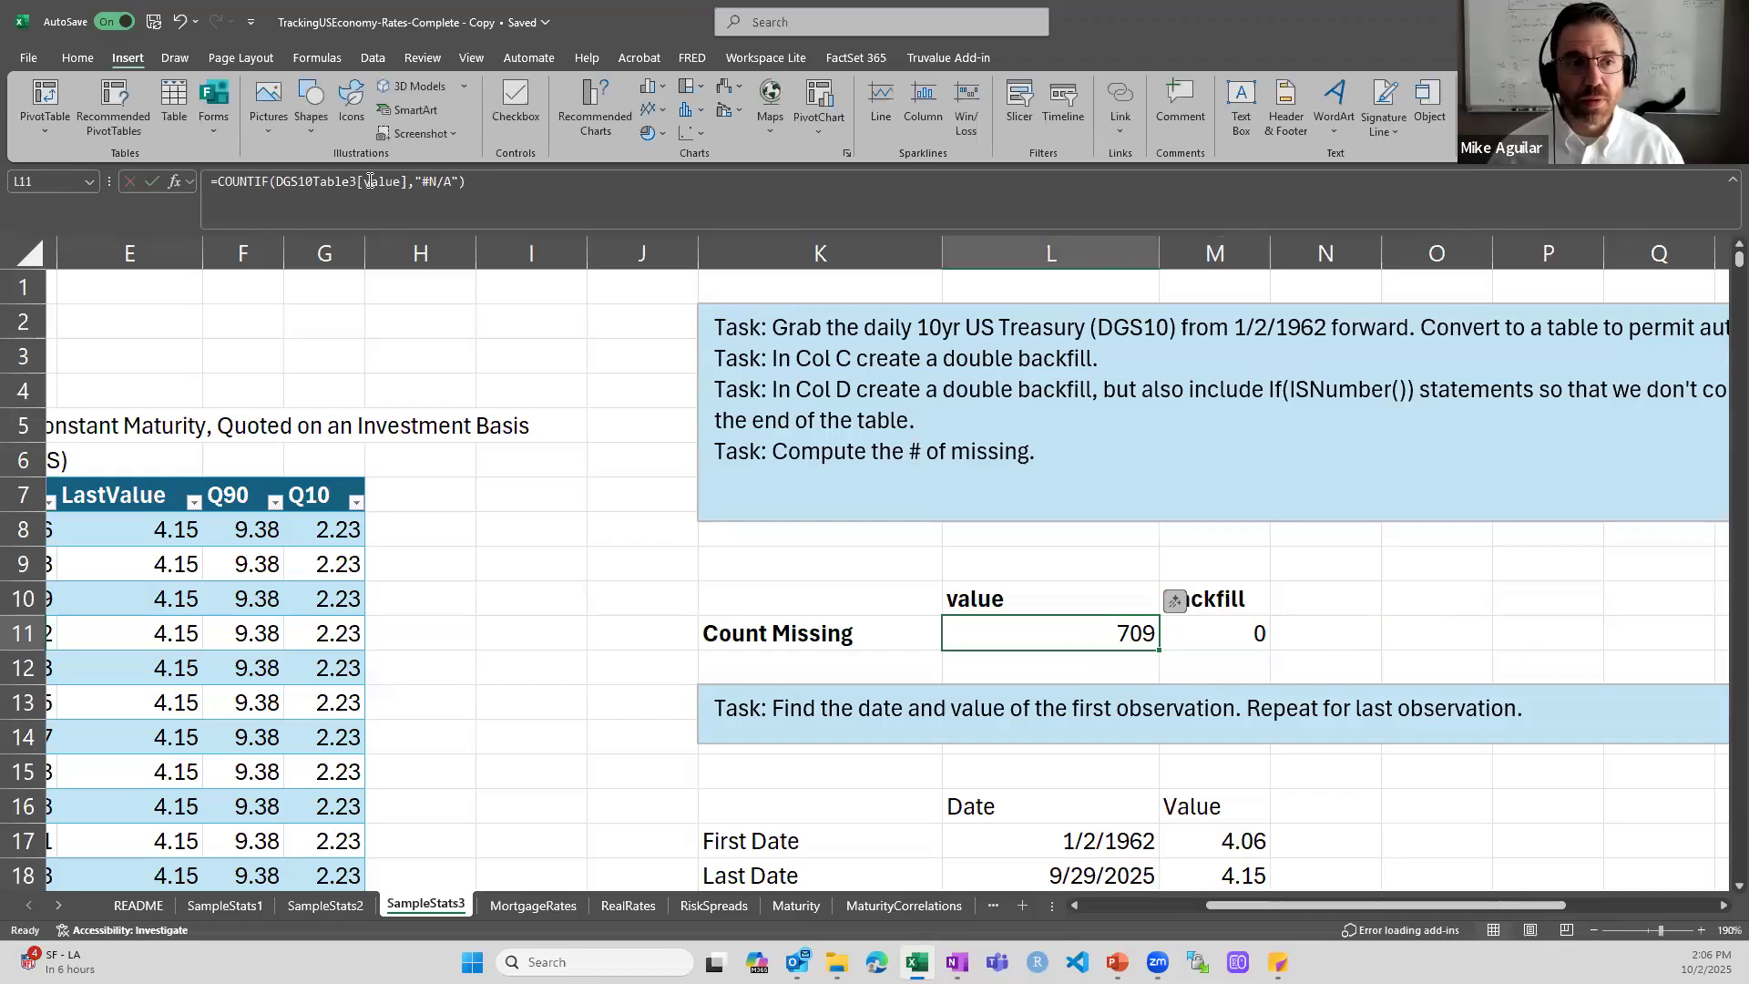
pyautogui.press('Right')
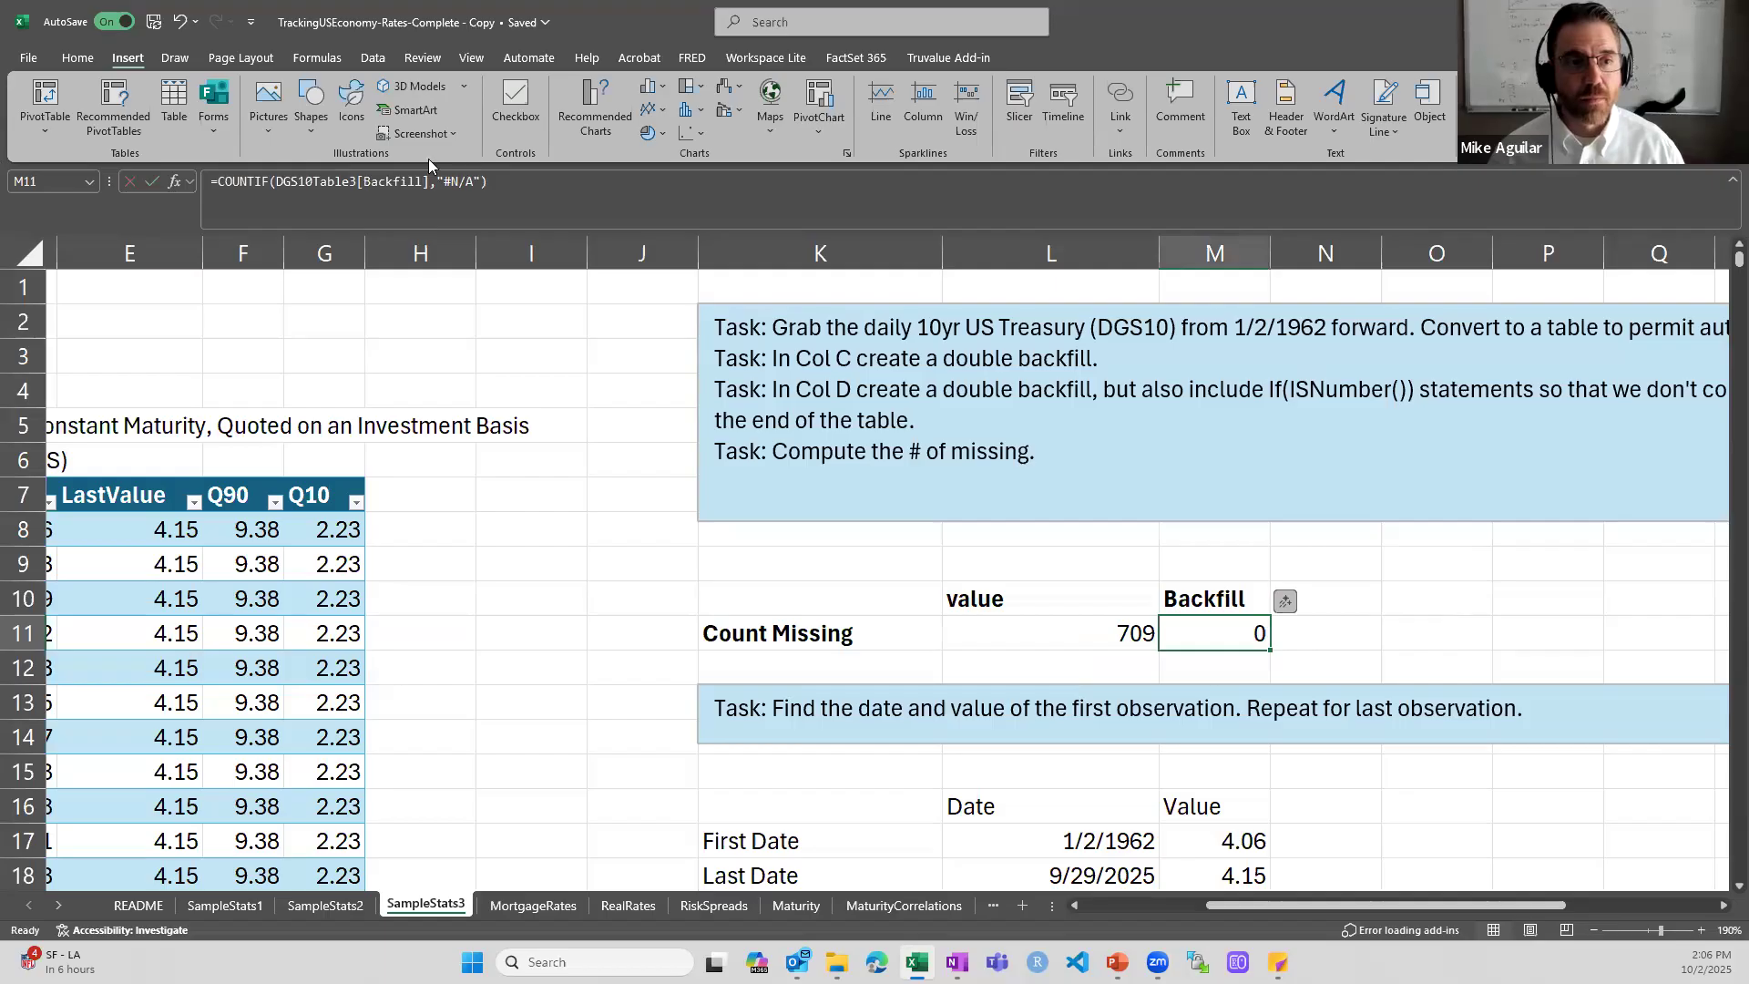
pyautogui.press('Left')
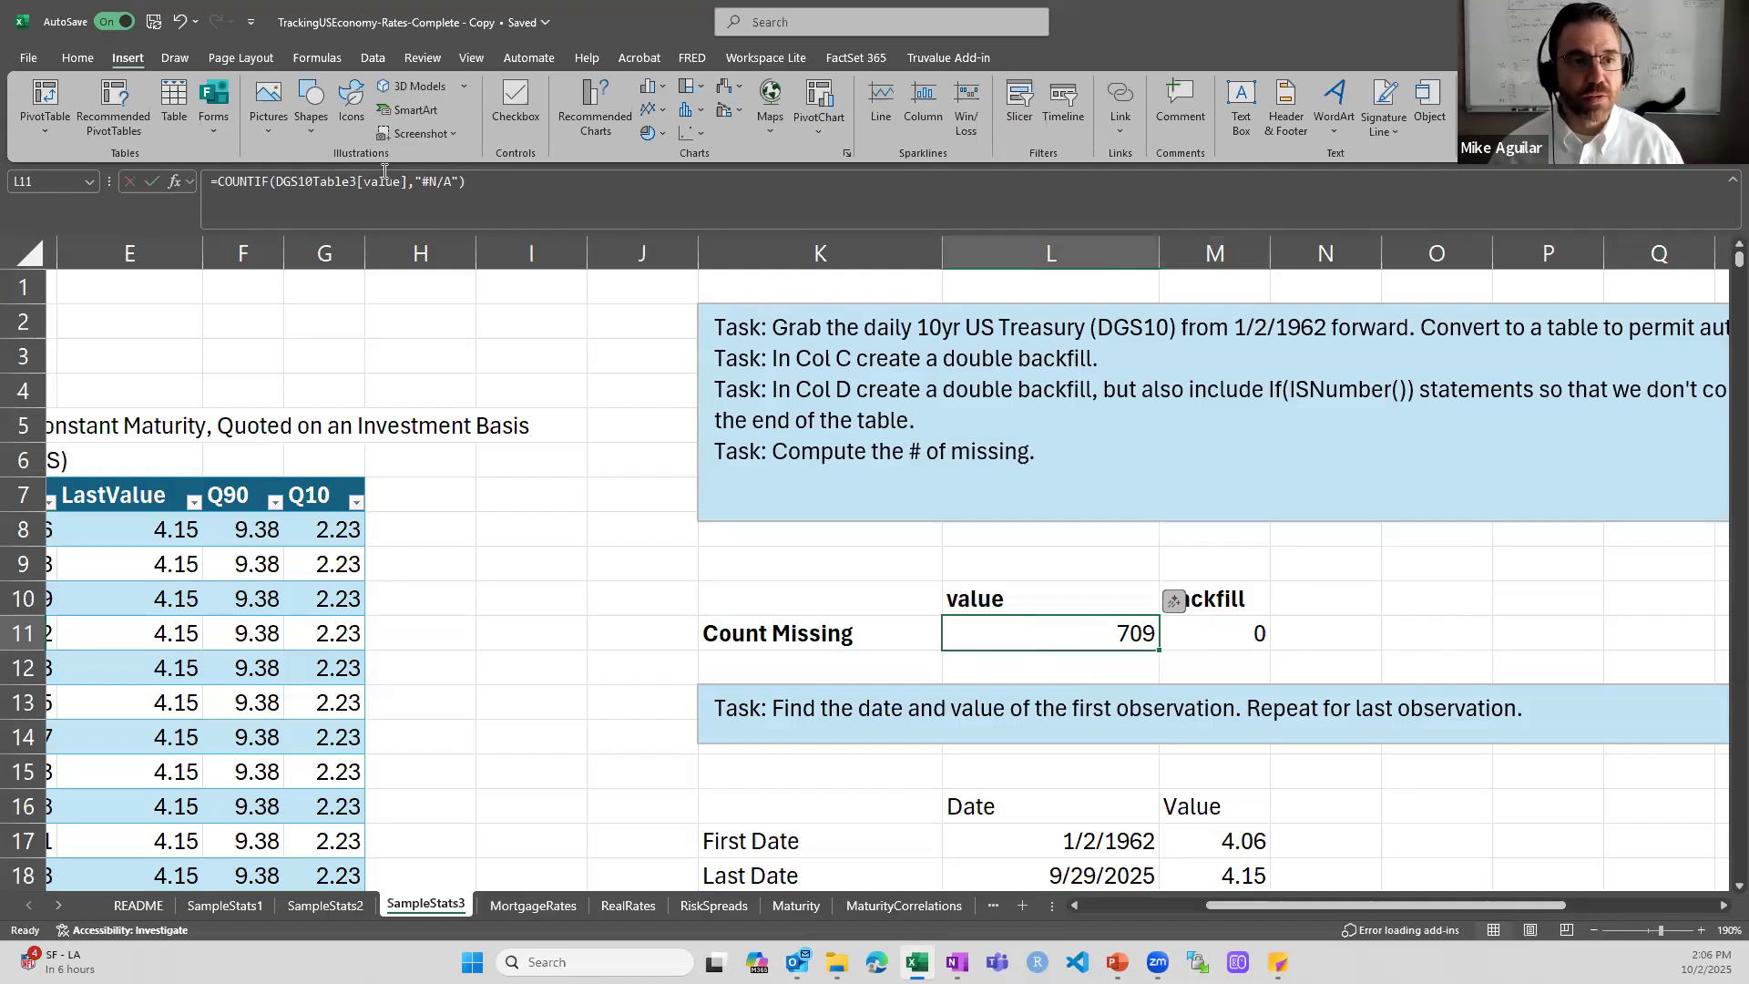
pyautogui.press('Right')
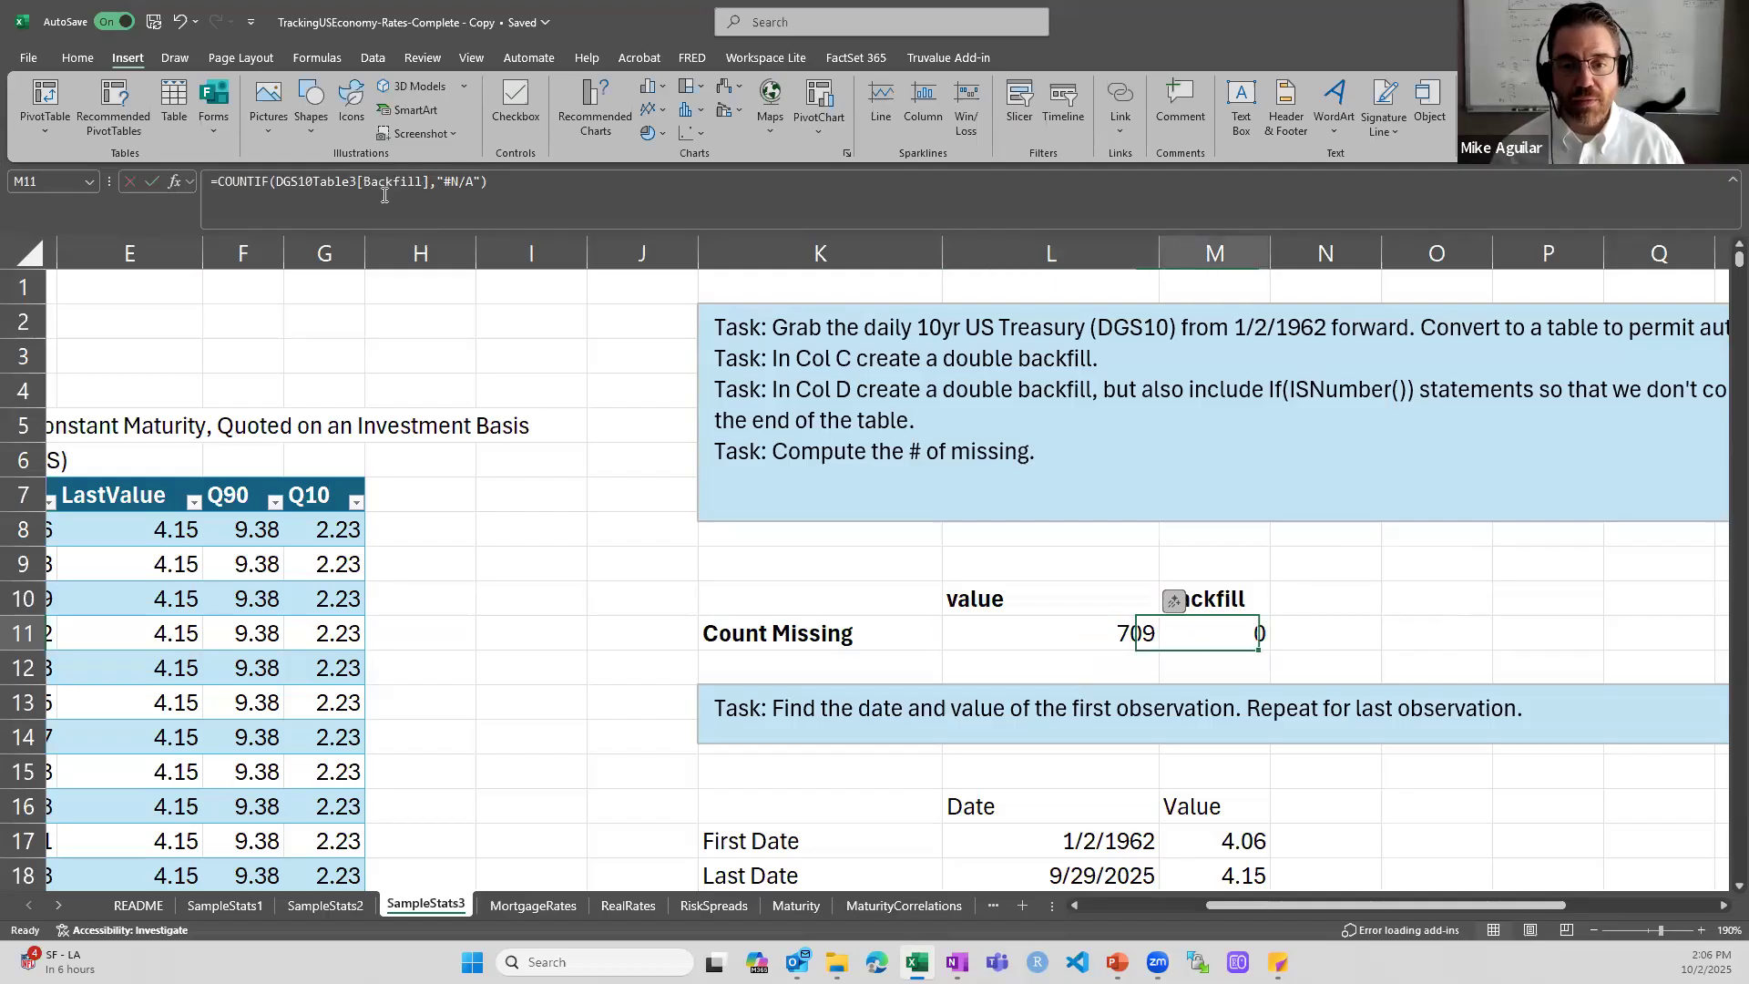
pyautogui.doubleClick(1233, 638)
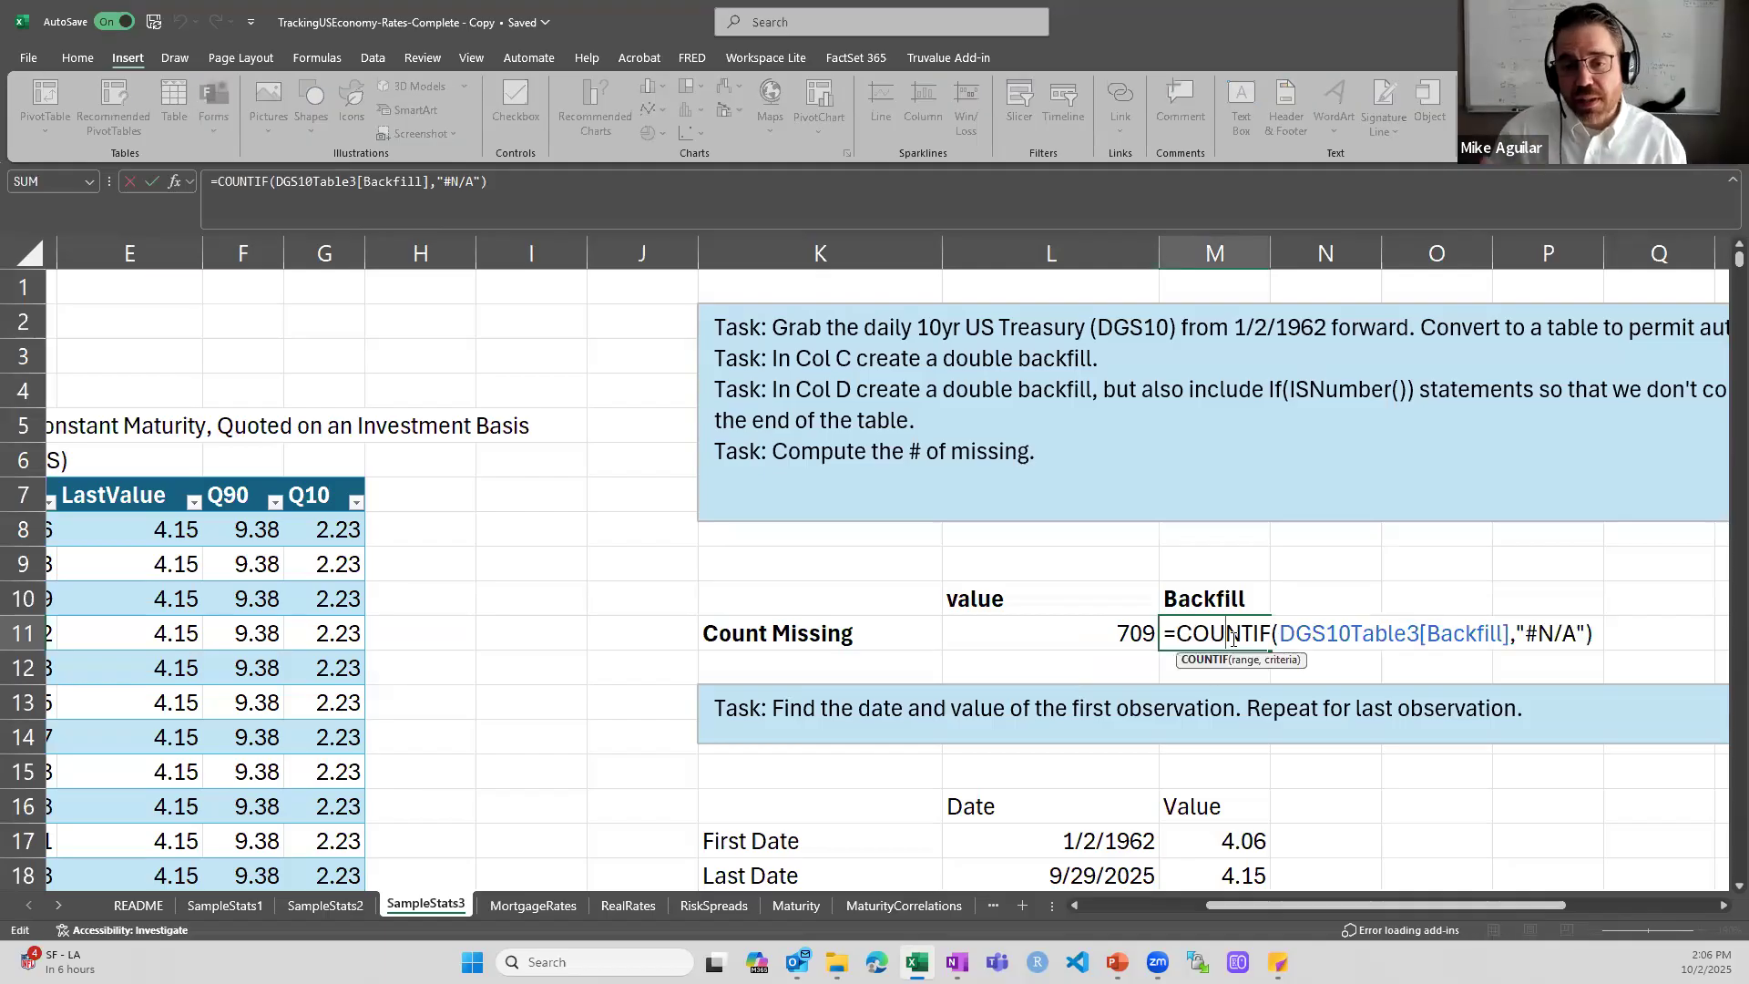
pyautogui.hotkey('ctrl', 'Return')
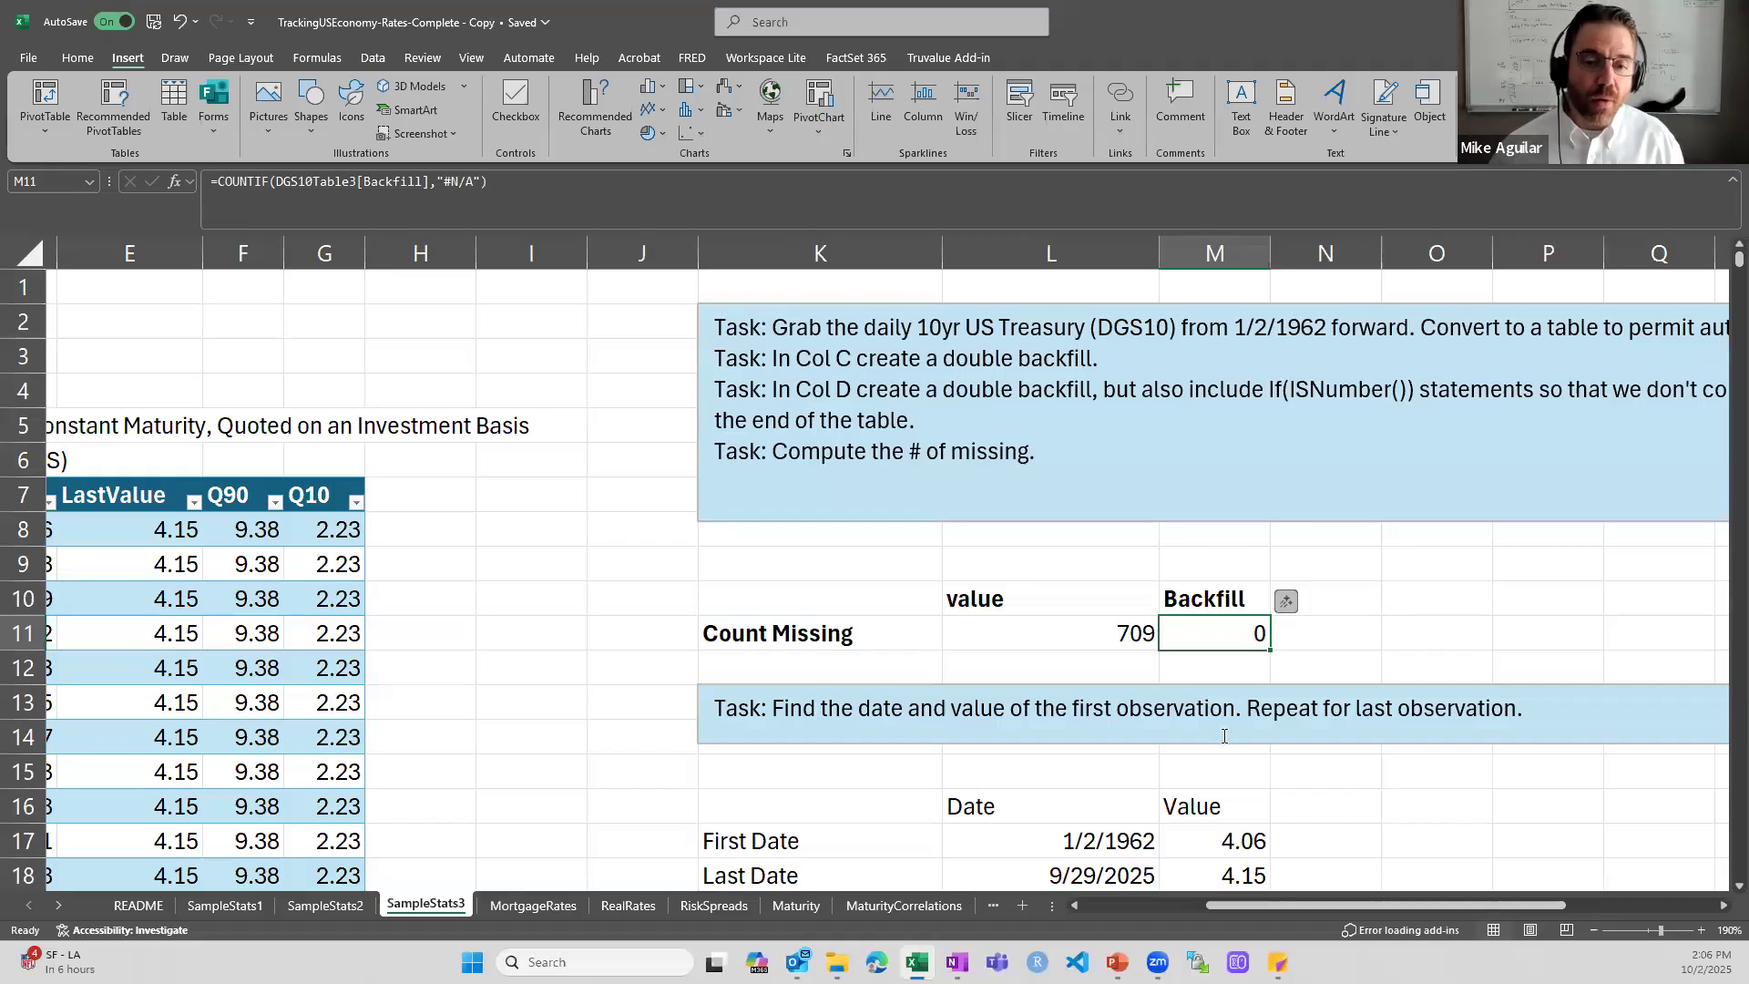
pyautogui.moveTo(1211, 908); pyautogui.dragTo(1020, 909)
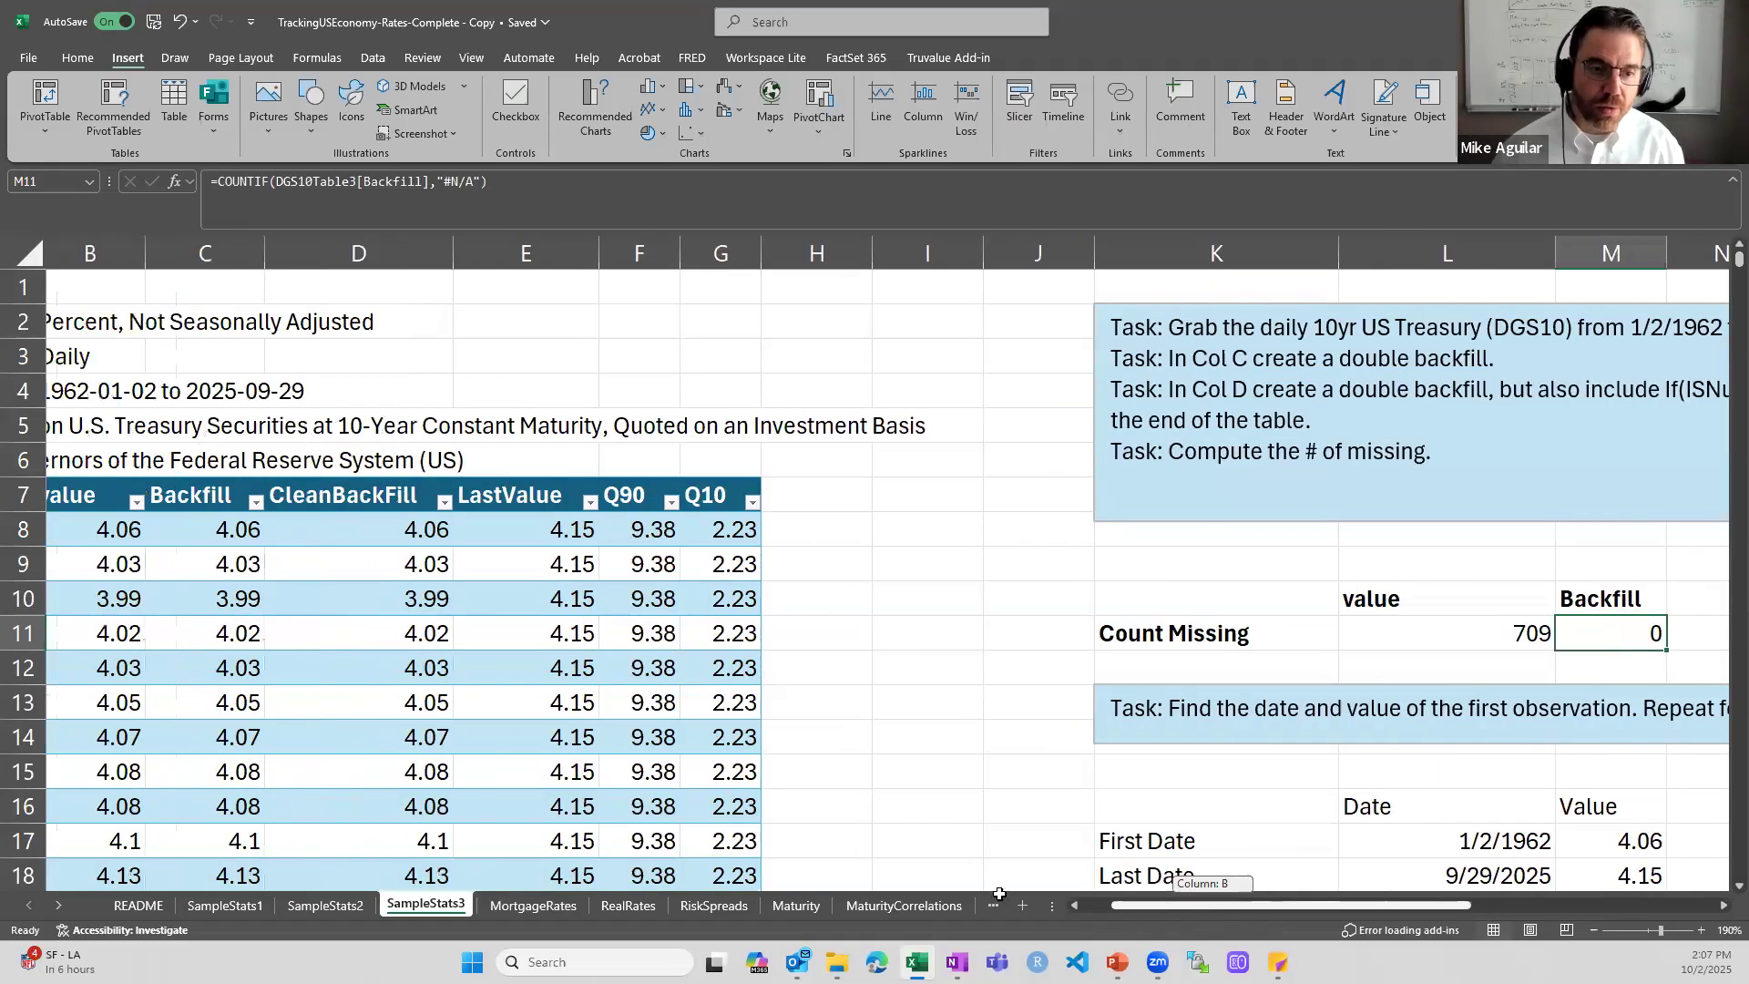
# - Go to the last dated row of the DGS10 table and examine the Backfill cells in the undated rows below it
pyautogui.click(380, 601)
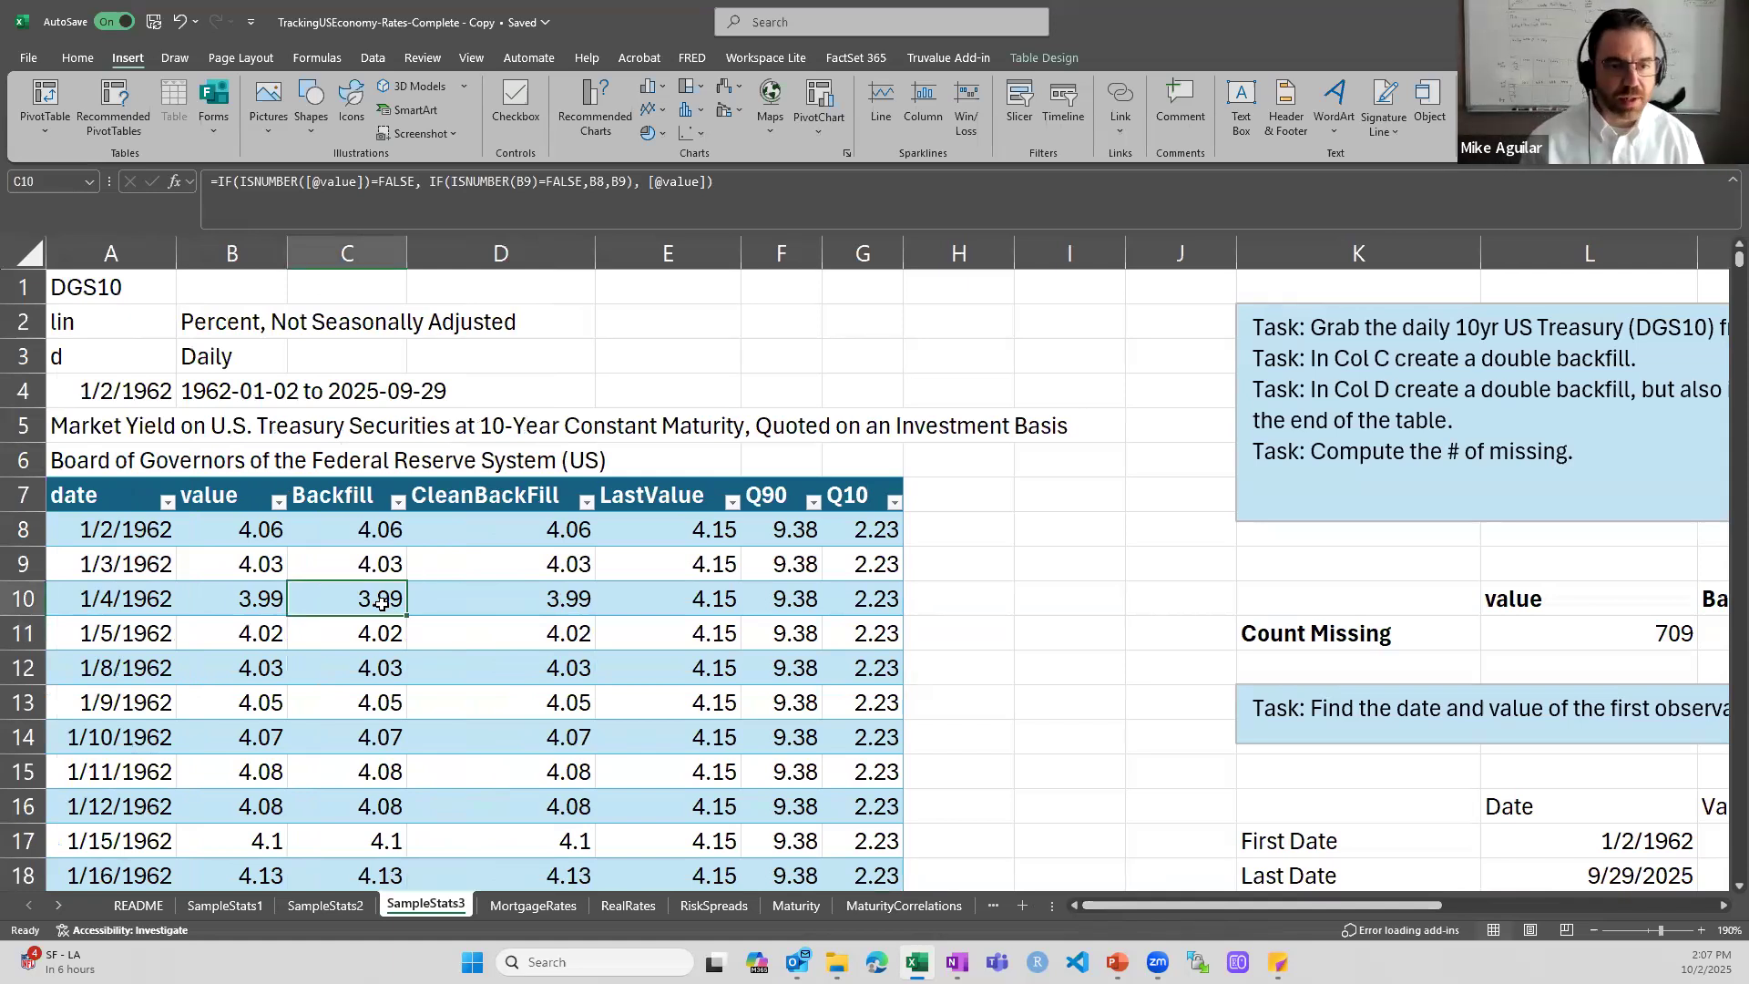
pyautogui.hotkey('ctrl', 'Down')
pyautogui.hotkey('ctrl', 'Up')
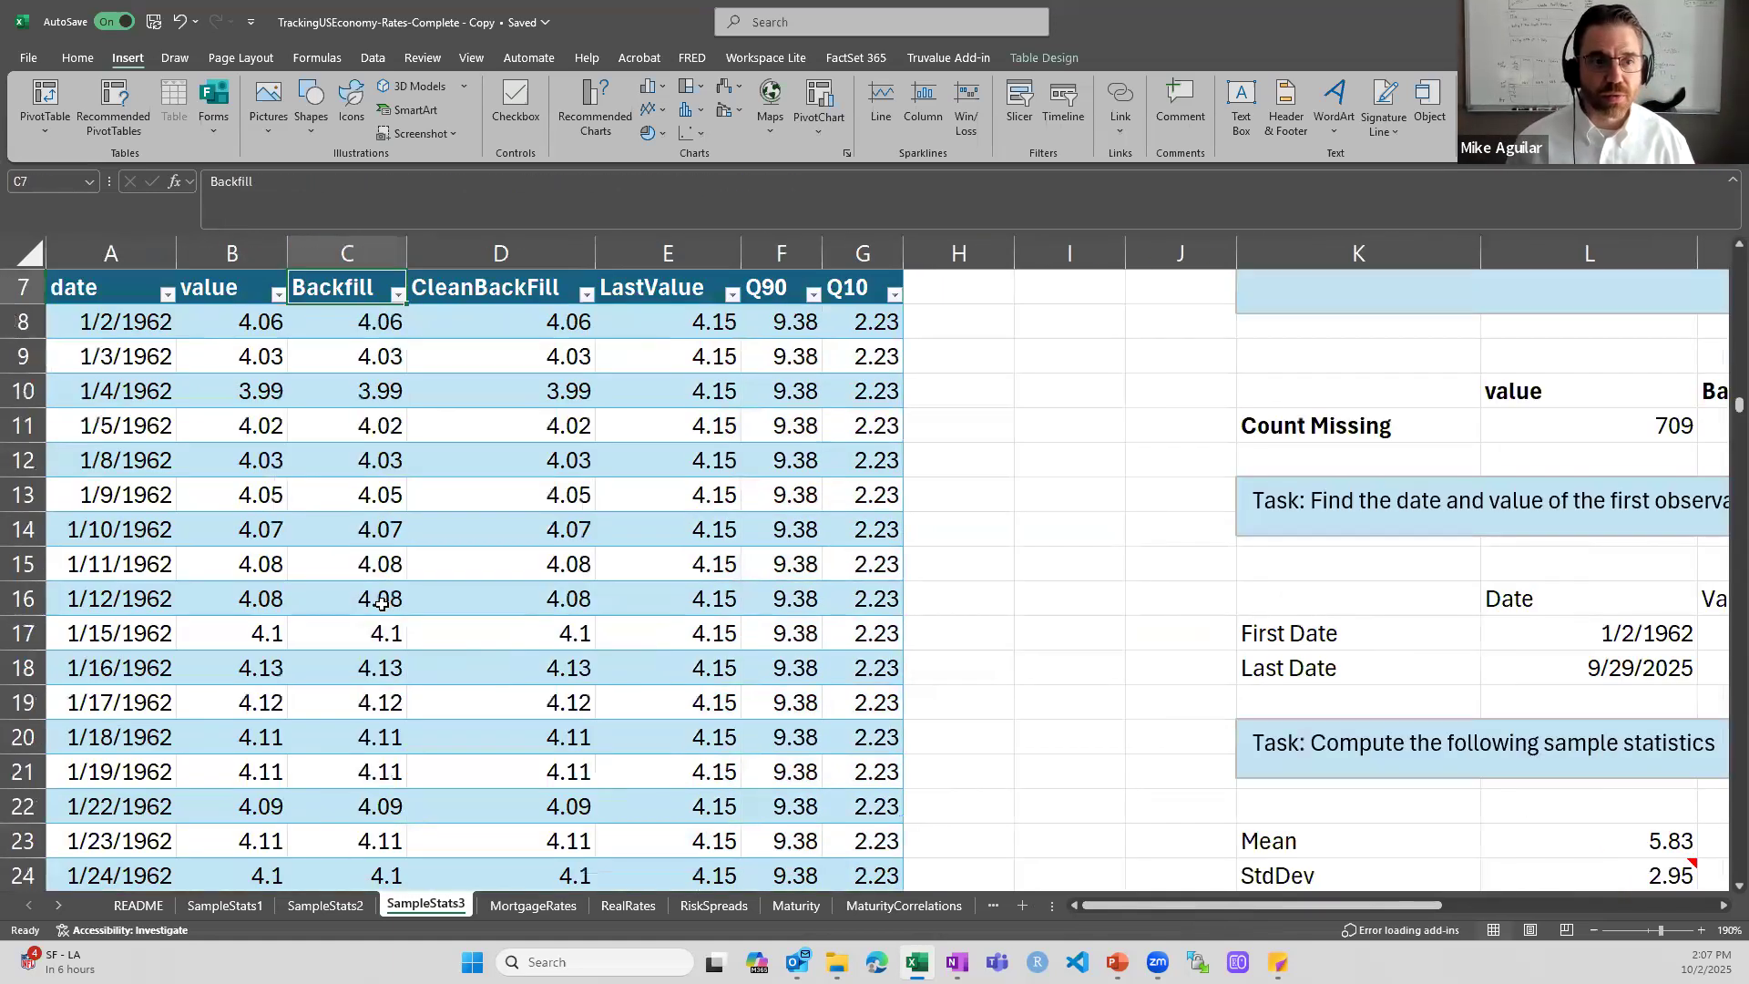
pyautogui.hotkey('ctrl', 'Left')
pyautogui.hotkey('ctrl', 'Down')
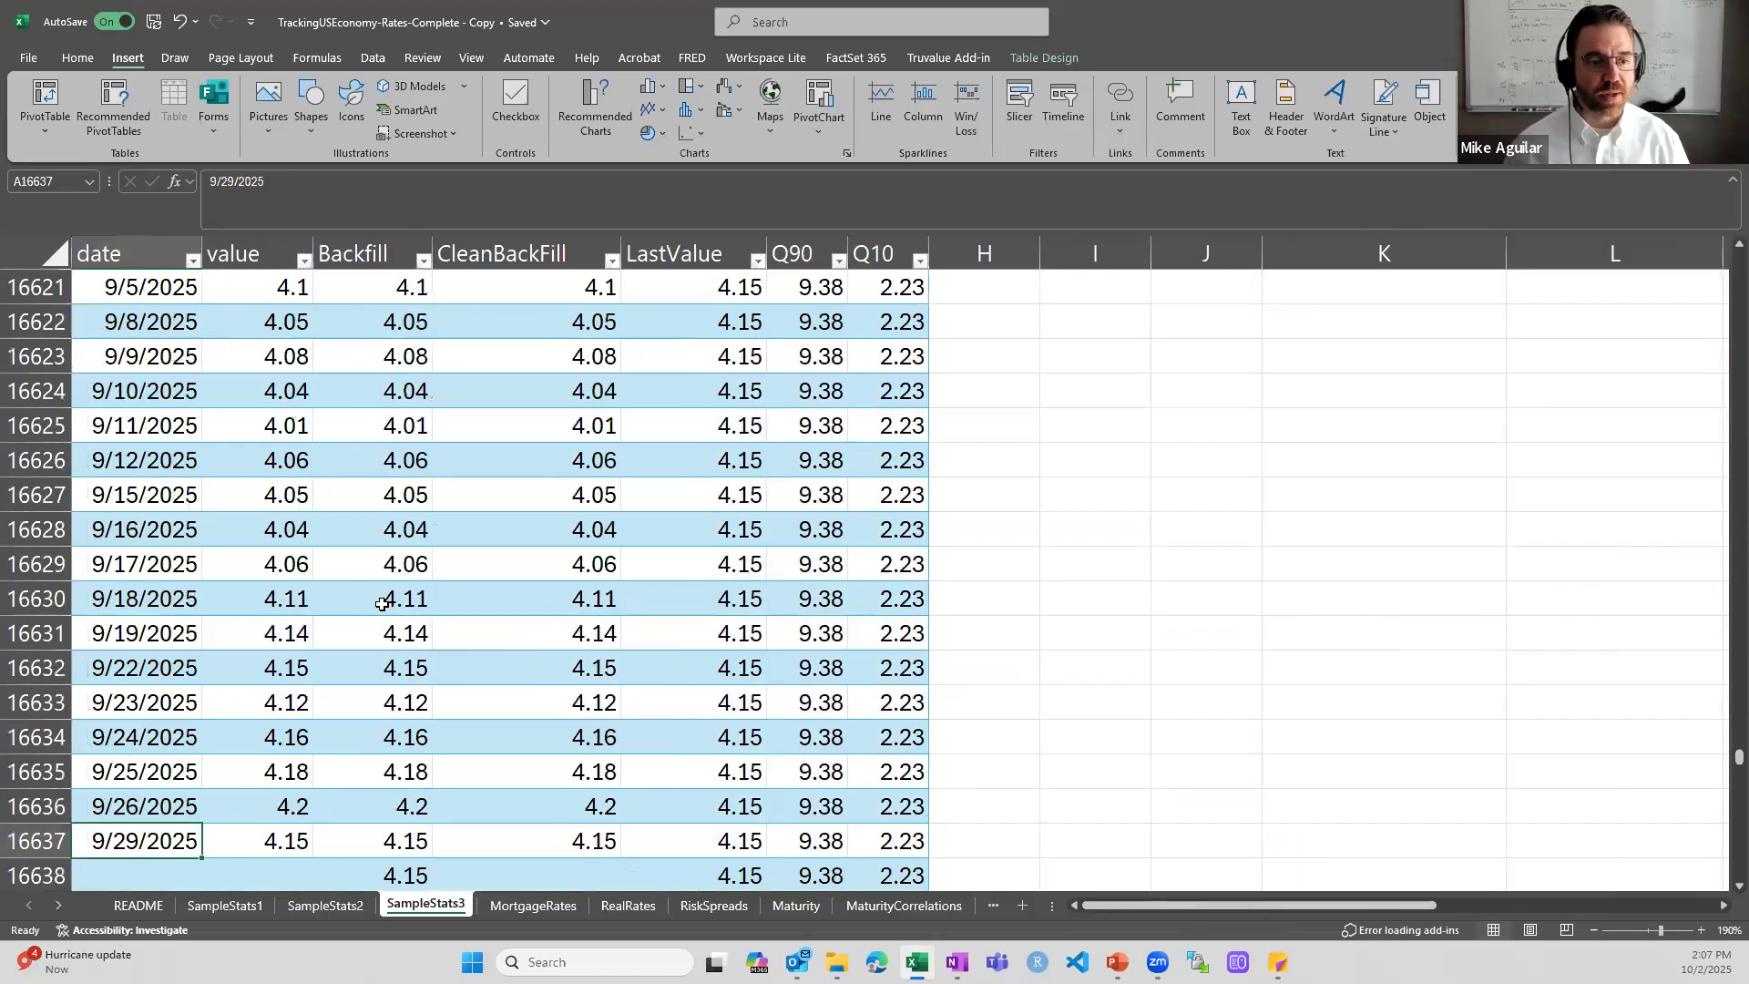
pyautogui.scroll(-2, 289, 890)
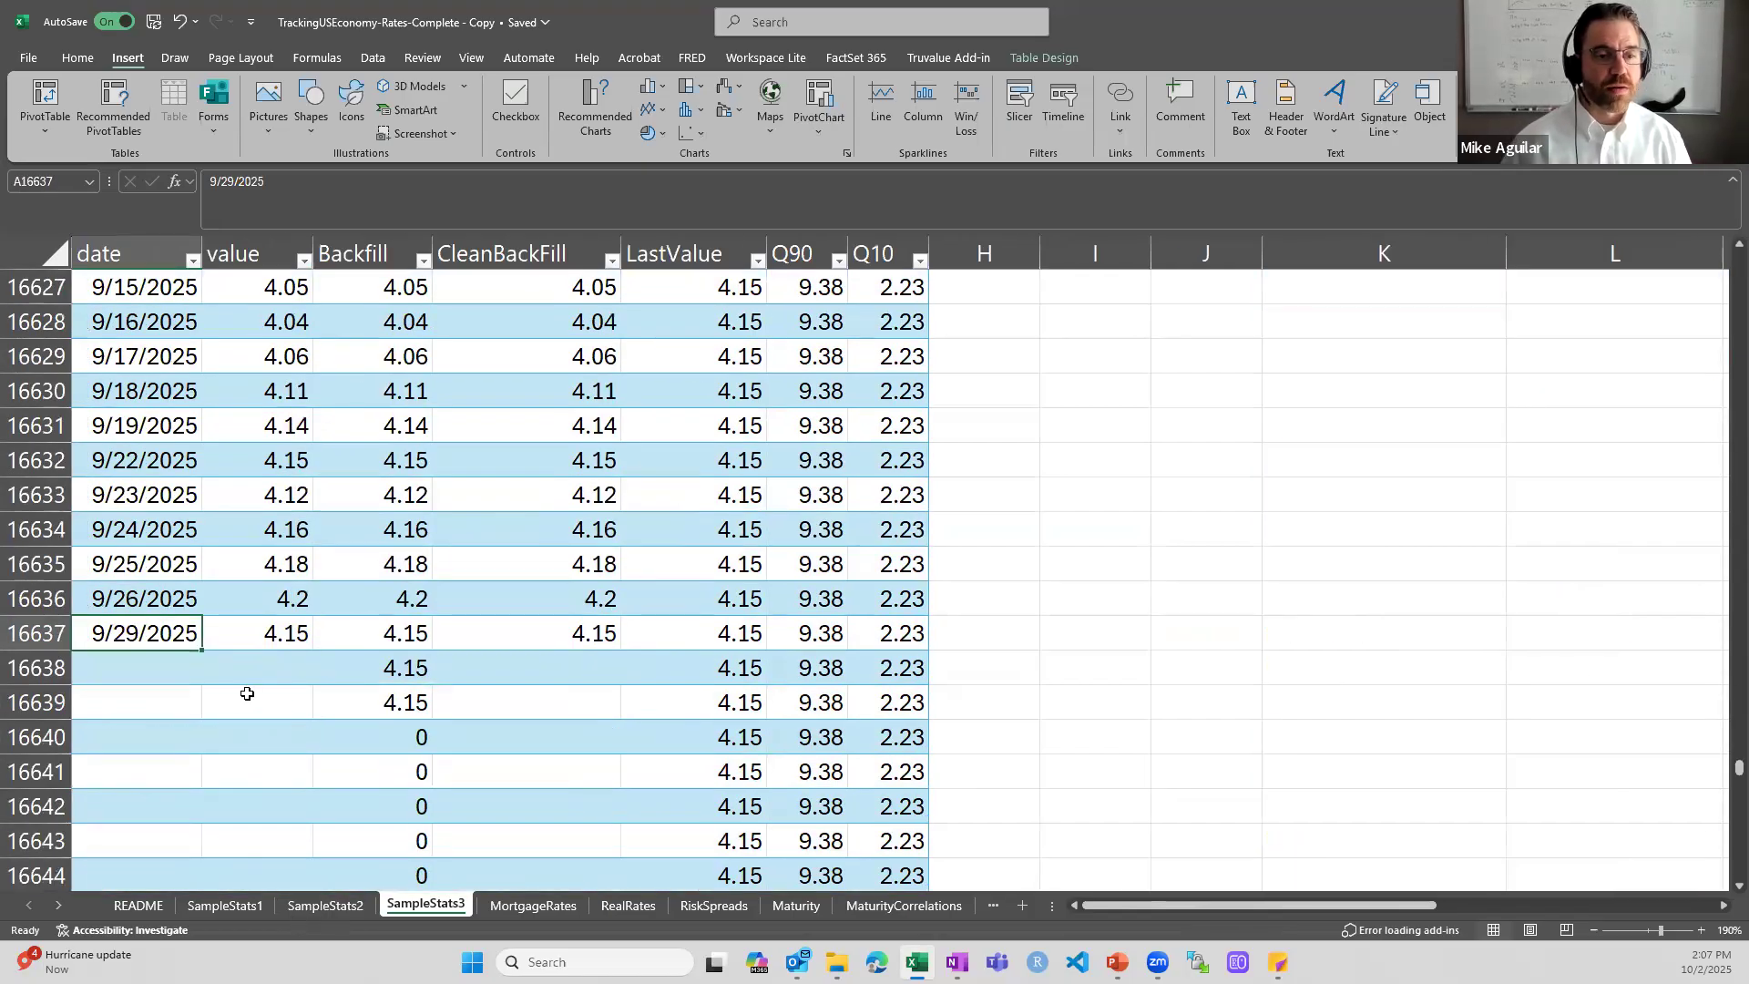
pyautogui.click(400, 667)
pyautogui.press('Down')
pyautogui.press('Down')
pyautogui.press('Down')
pyautogui.press('Down')
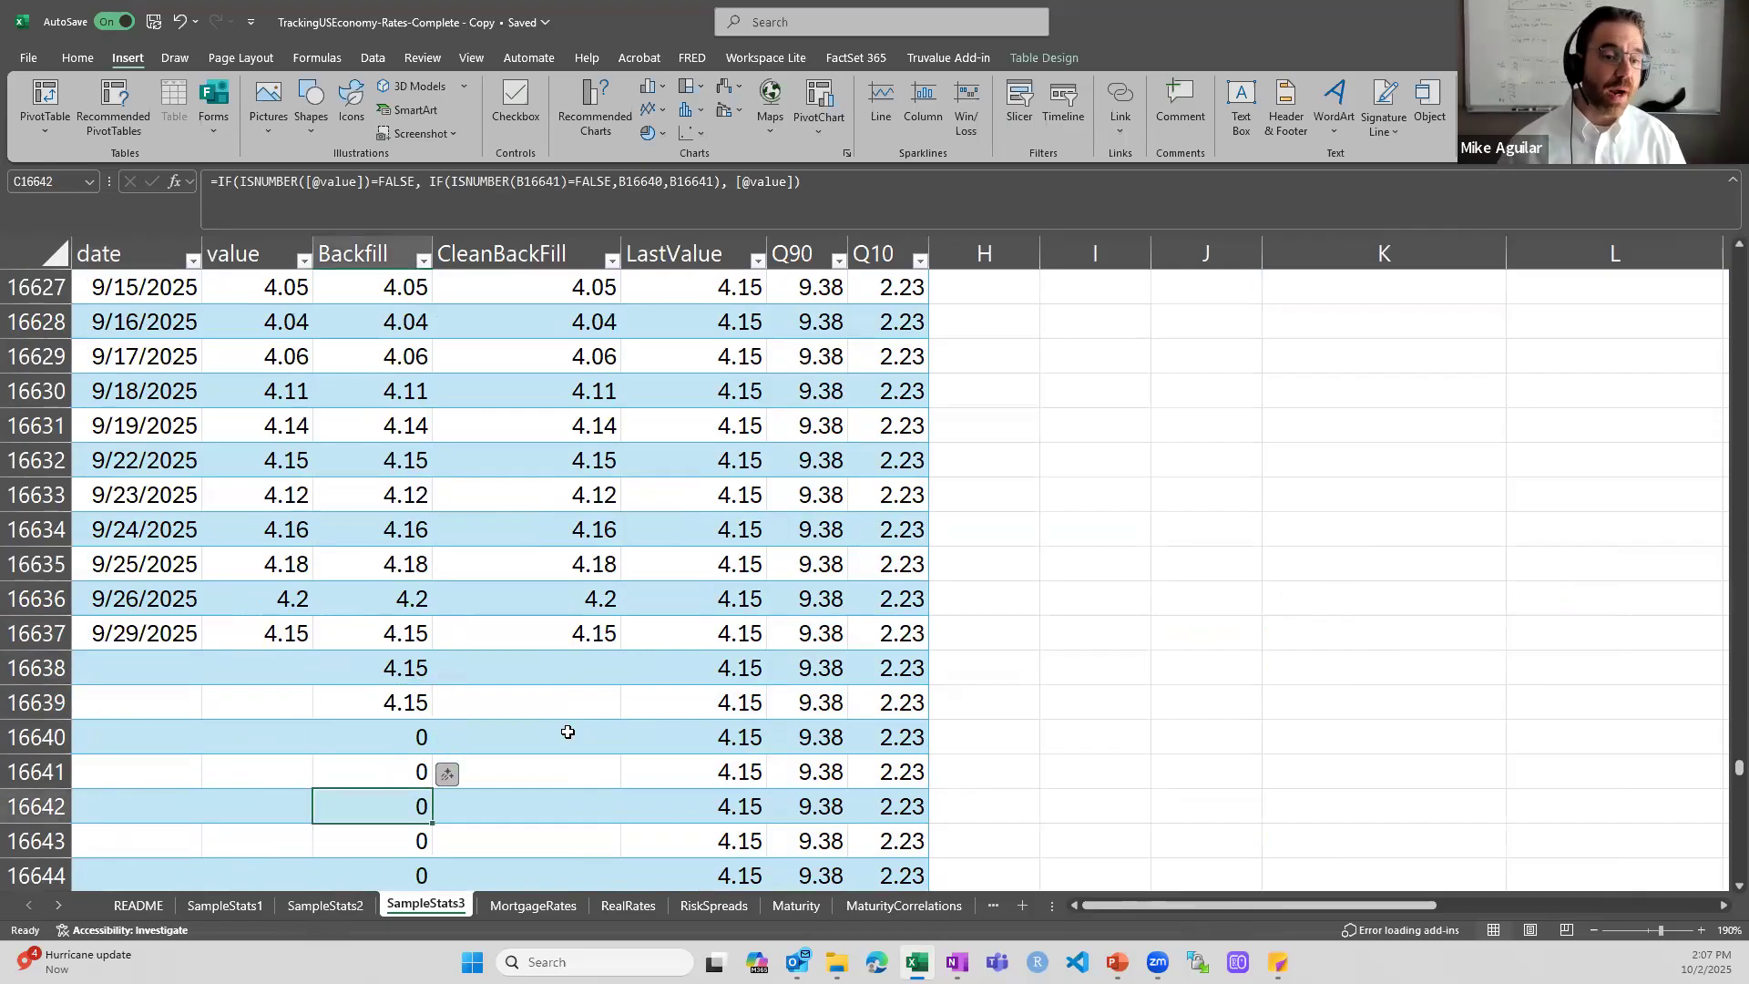
# - Inspect the double backfill formula in Backfill cell C16639 and the value cells it references, leaving it unedited
pyautogui.doubleClick(375, 702)
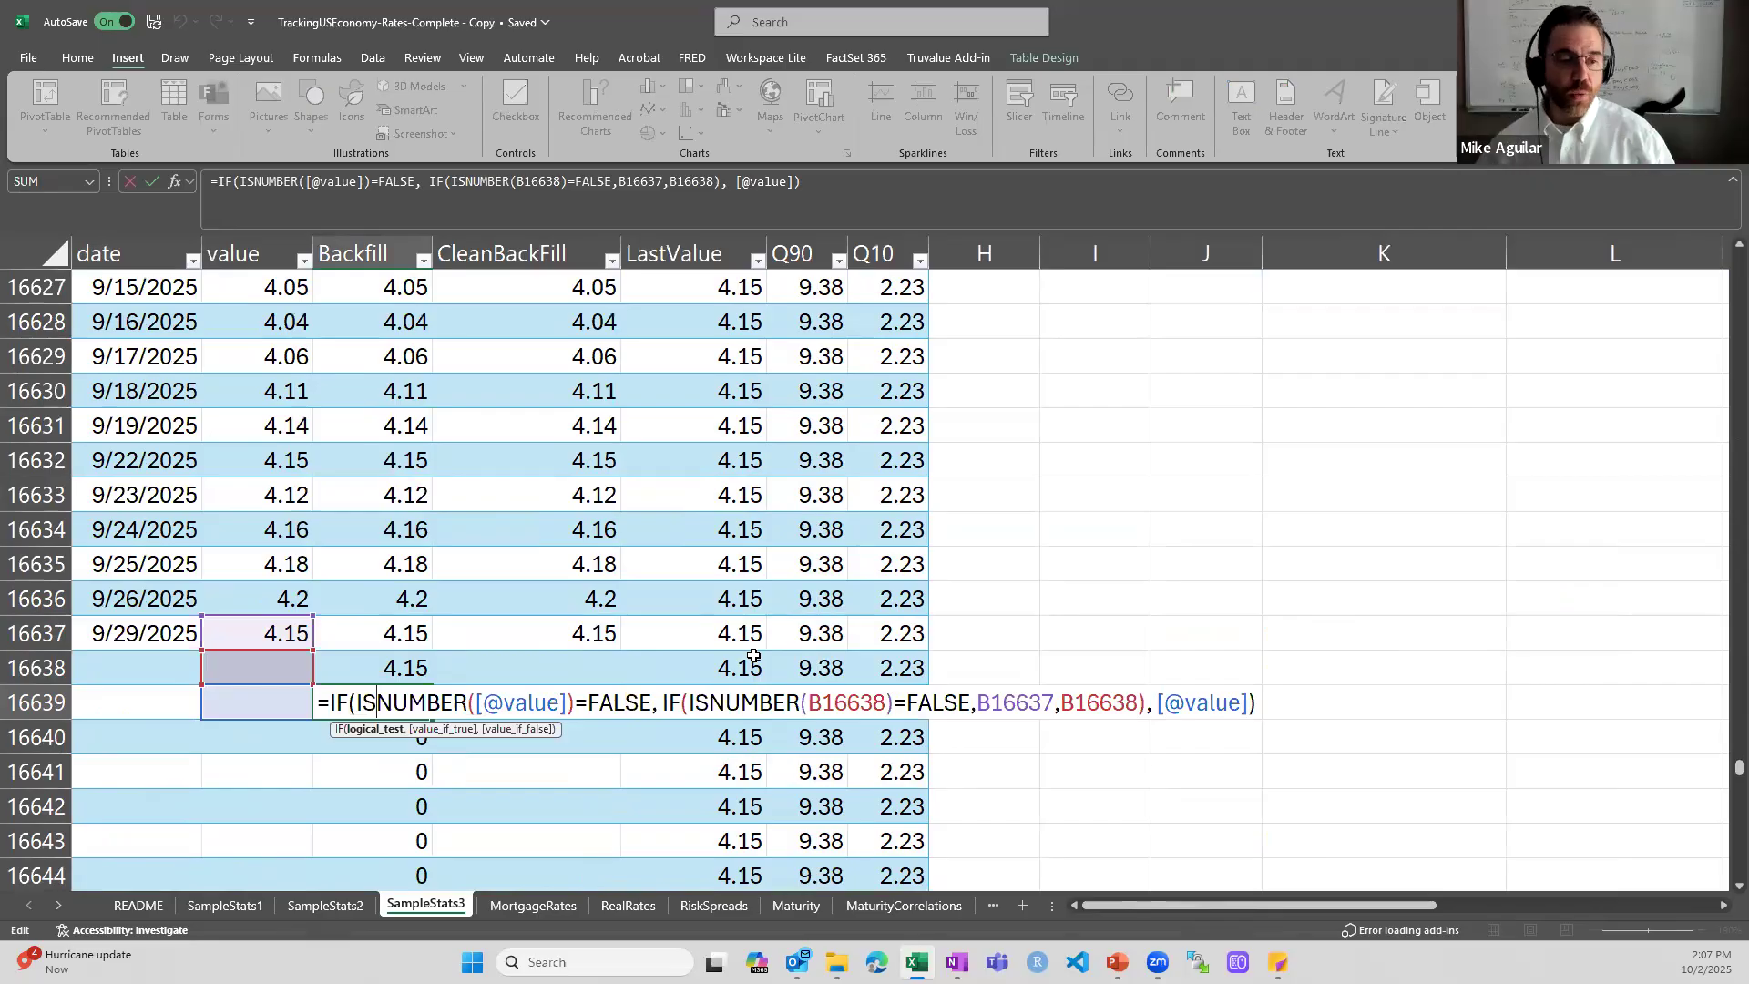
pyautogui.press('Escape')
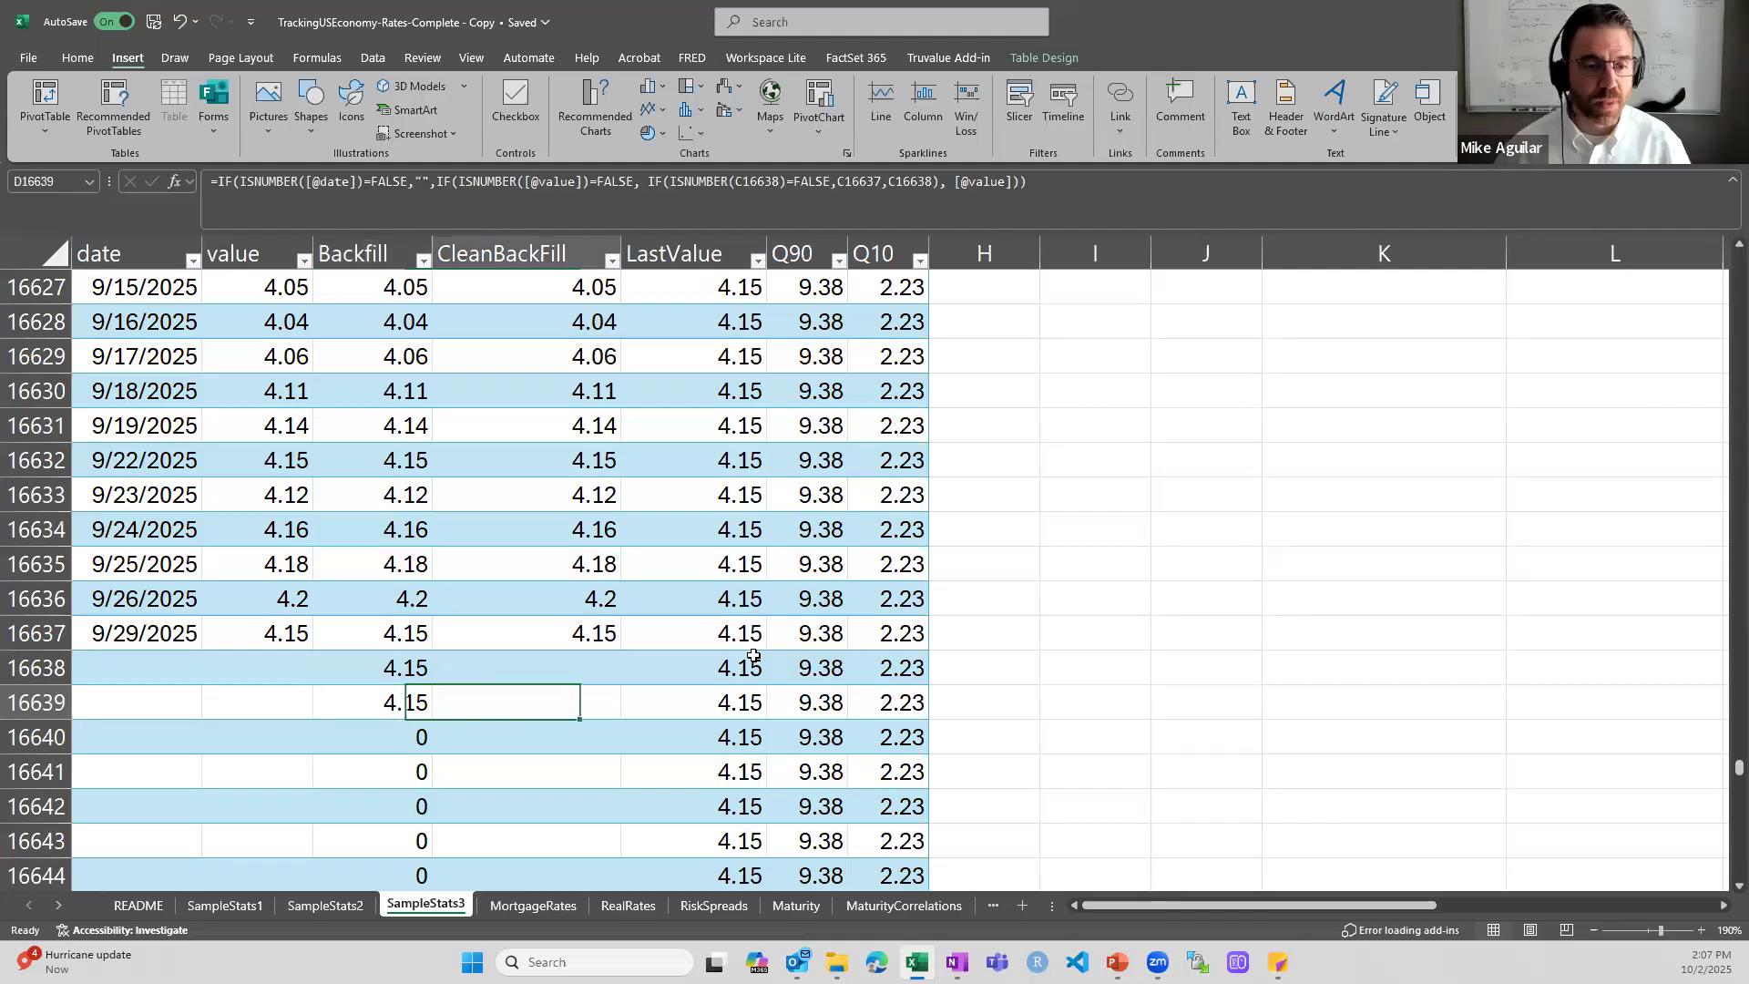
pyautogui.doubleClick(376, 705)
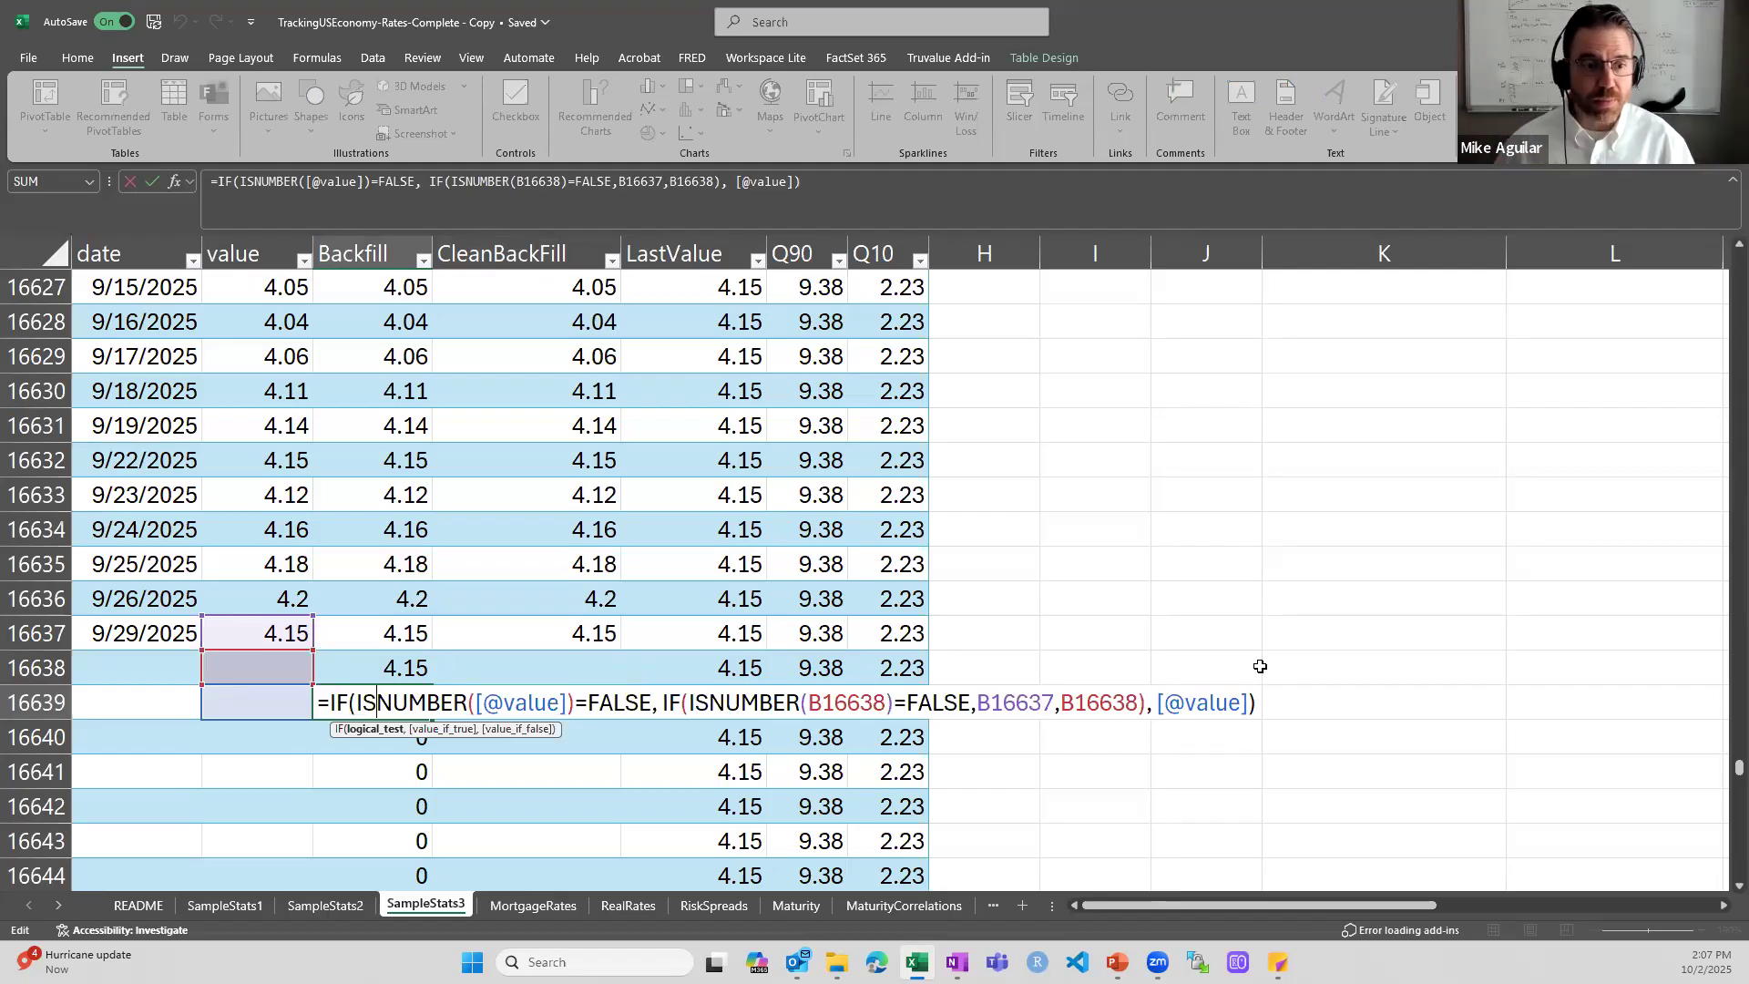
pyautogui.press('Escape')
# - Inspect the CleanBackFill formula in D16639, including its ISNUMBER check on the date column
pyautogui.click(519, 720)
pyautogui.doubleClick(512, 703)
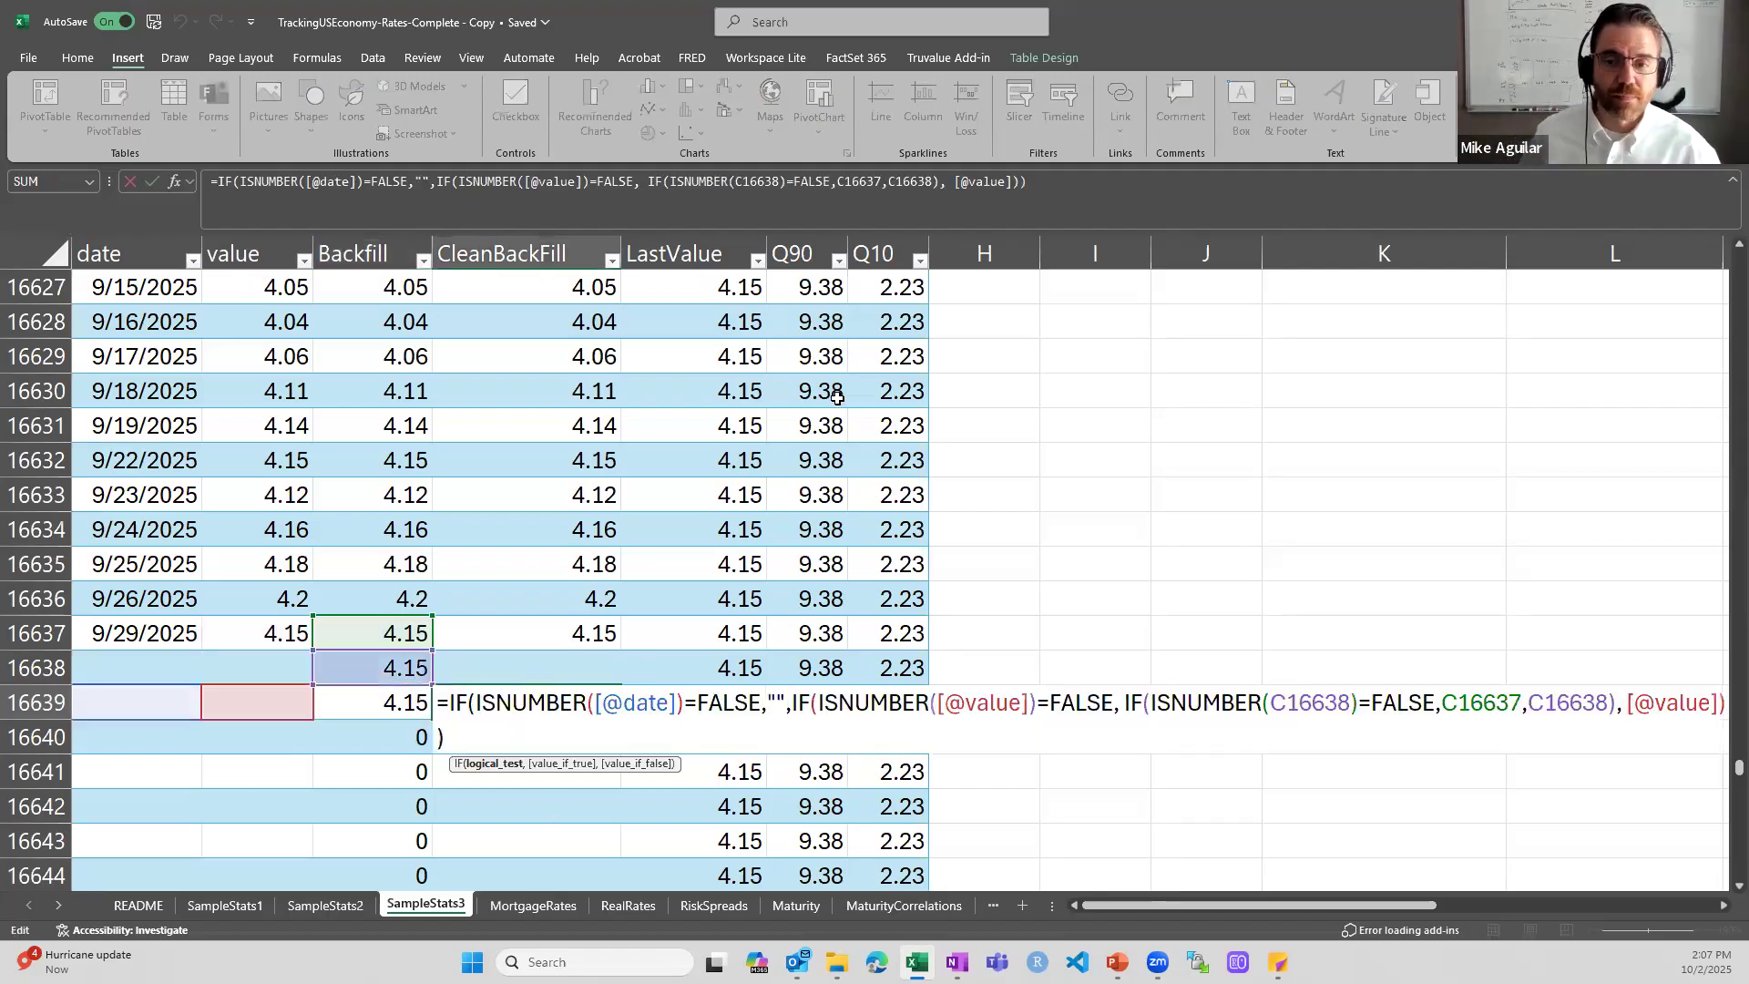
pyautogui.moveTo(1138, 905); pyautogui.dragTo(1157, 906)
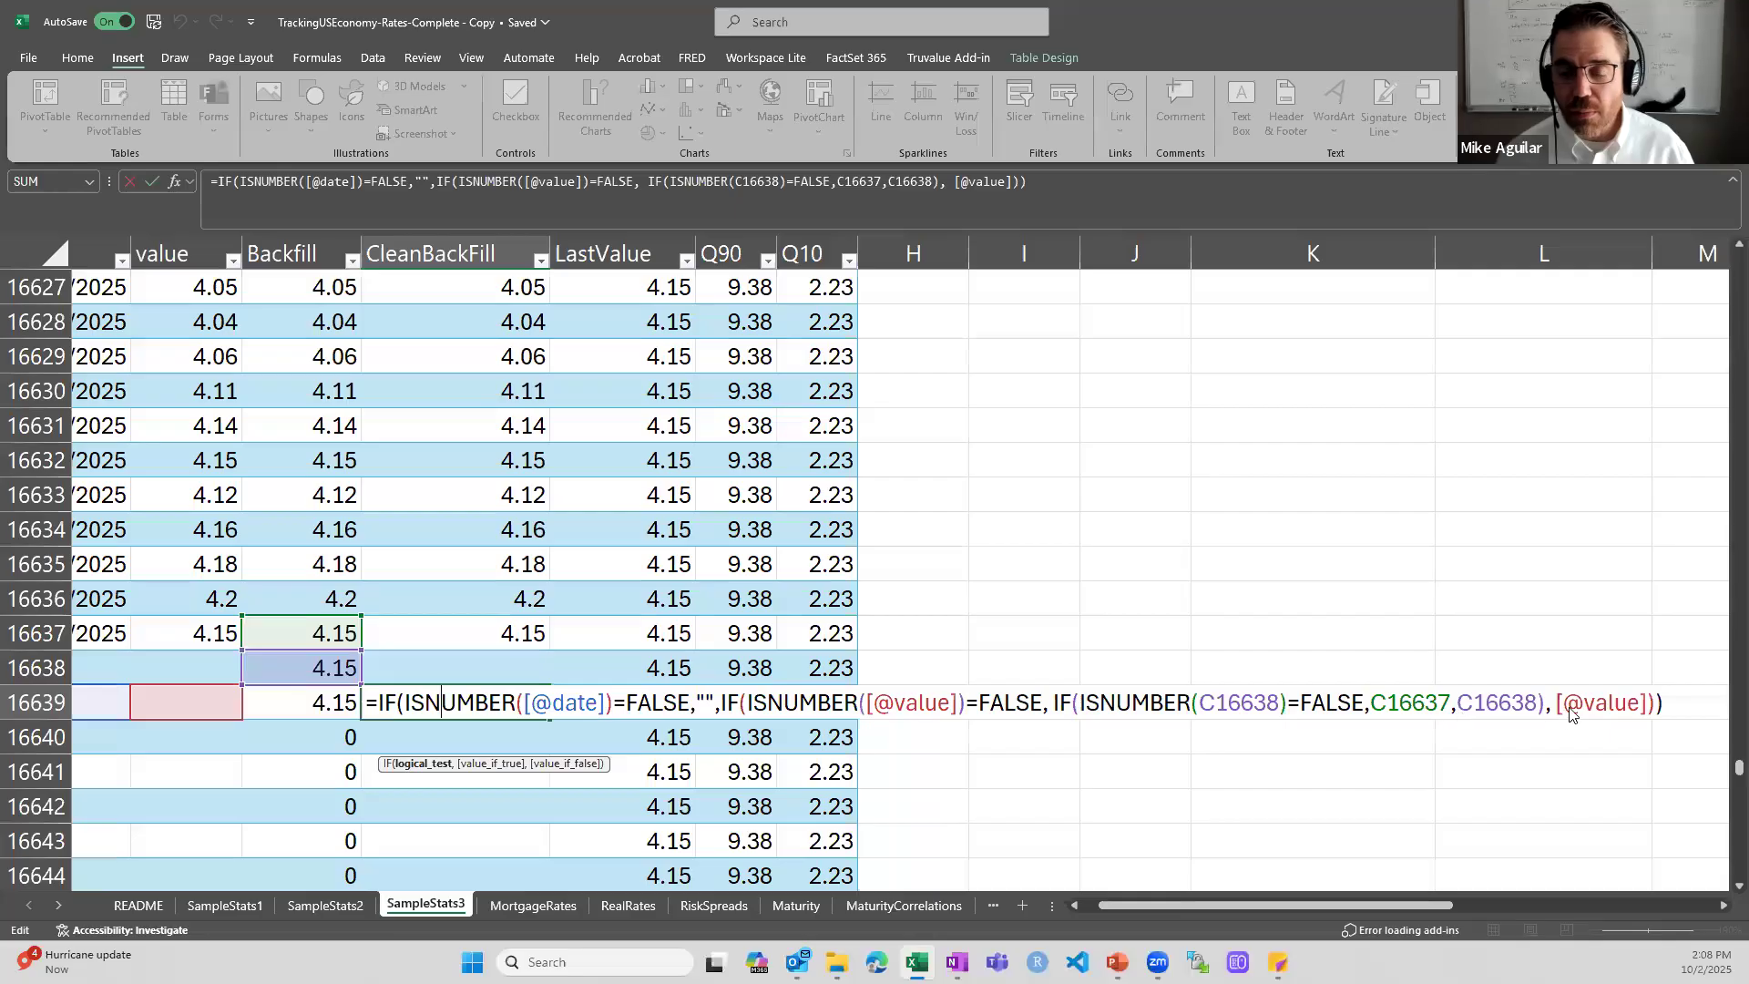
# - Close the CleanBackFill formula and examine the neighbouring CleanBackFill cells around the last dated row, ending at D16637
pyautogui.hotkey('ctrl', 'Return')
pyautogui.press('Up')
pyautogui.press('Down')
pyautogui.press('Down')
pyautogui.press('Down')
pyautogui.press('Down')
pyautogui.press('Up')
pyautogui.press('Up')
pyautogui.press('Up')
pyautogui.press('Up')
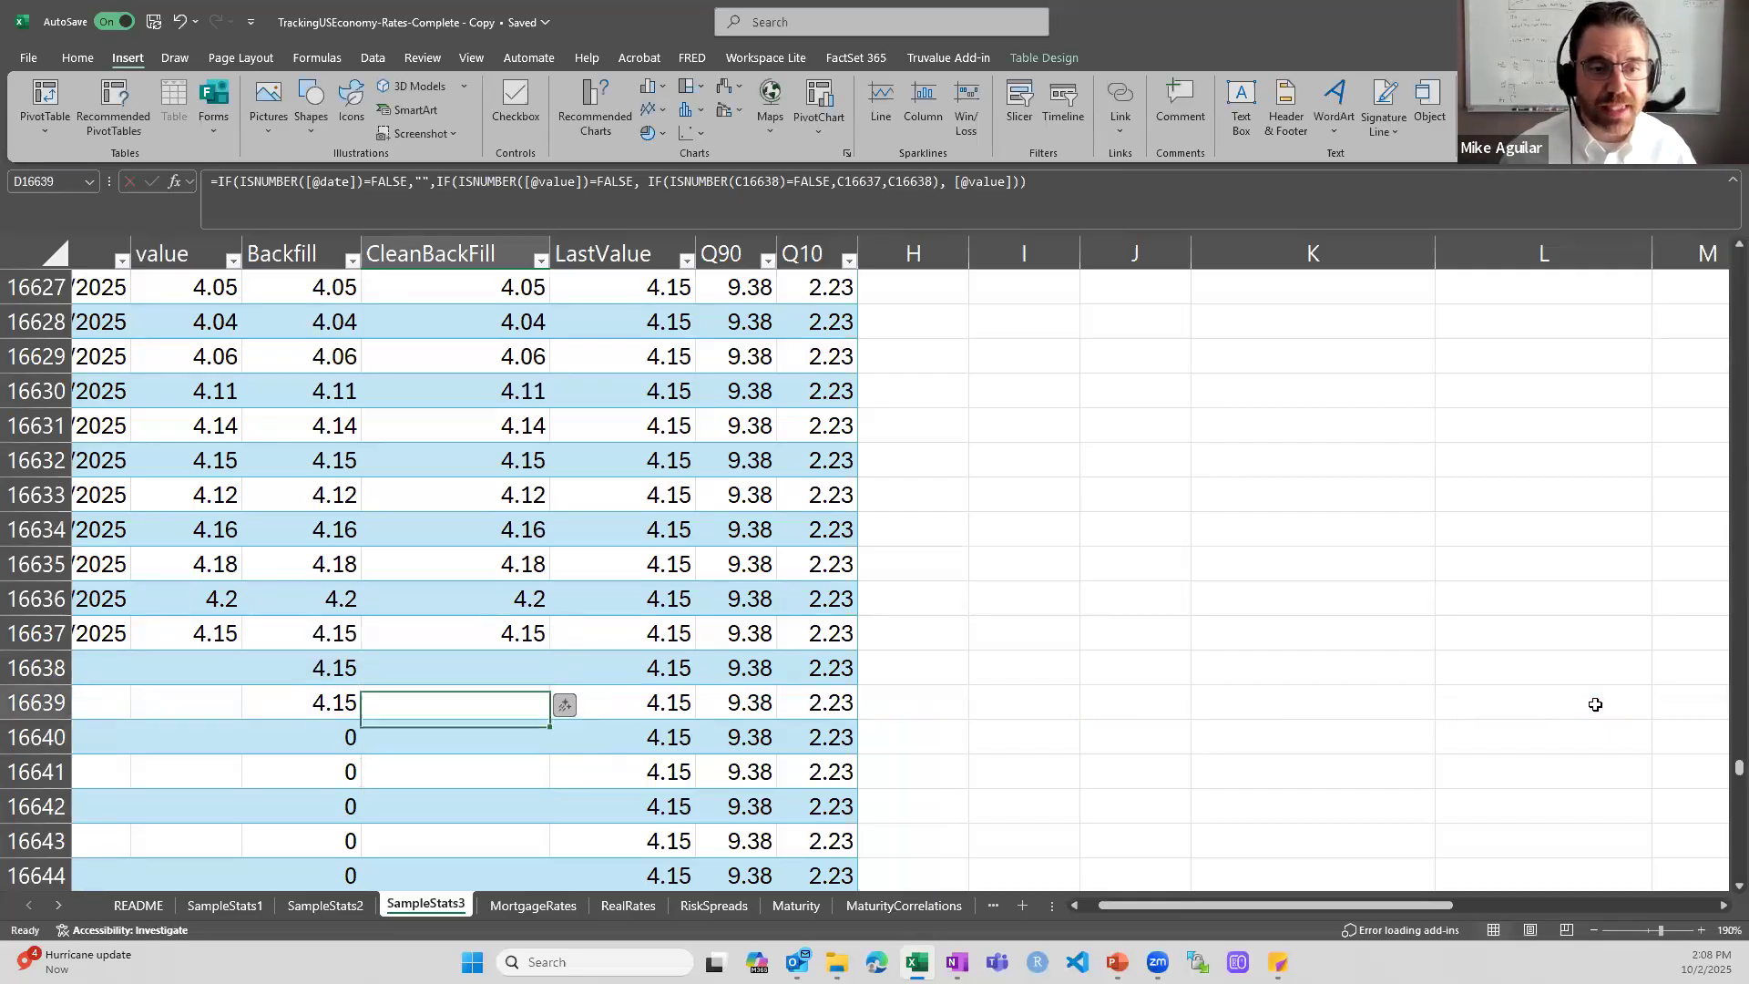
pyautogui.press('Up')
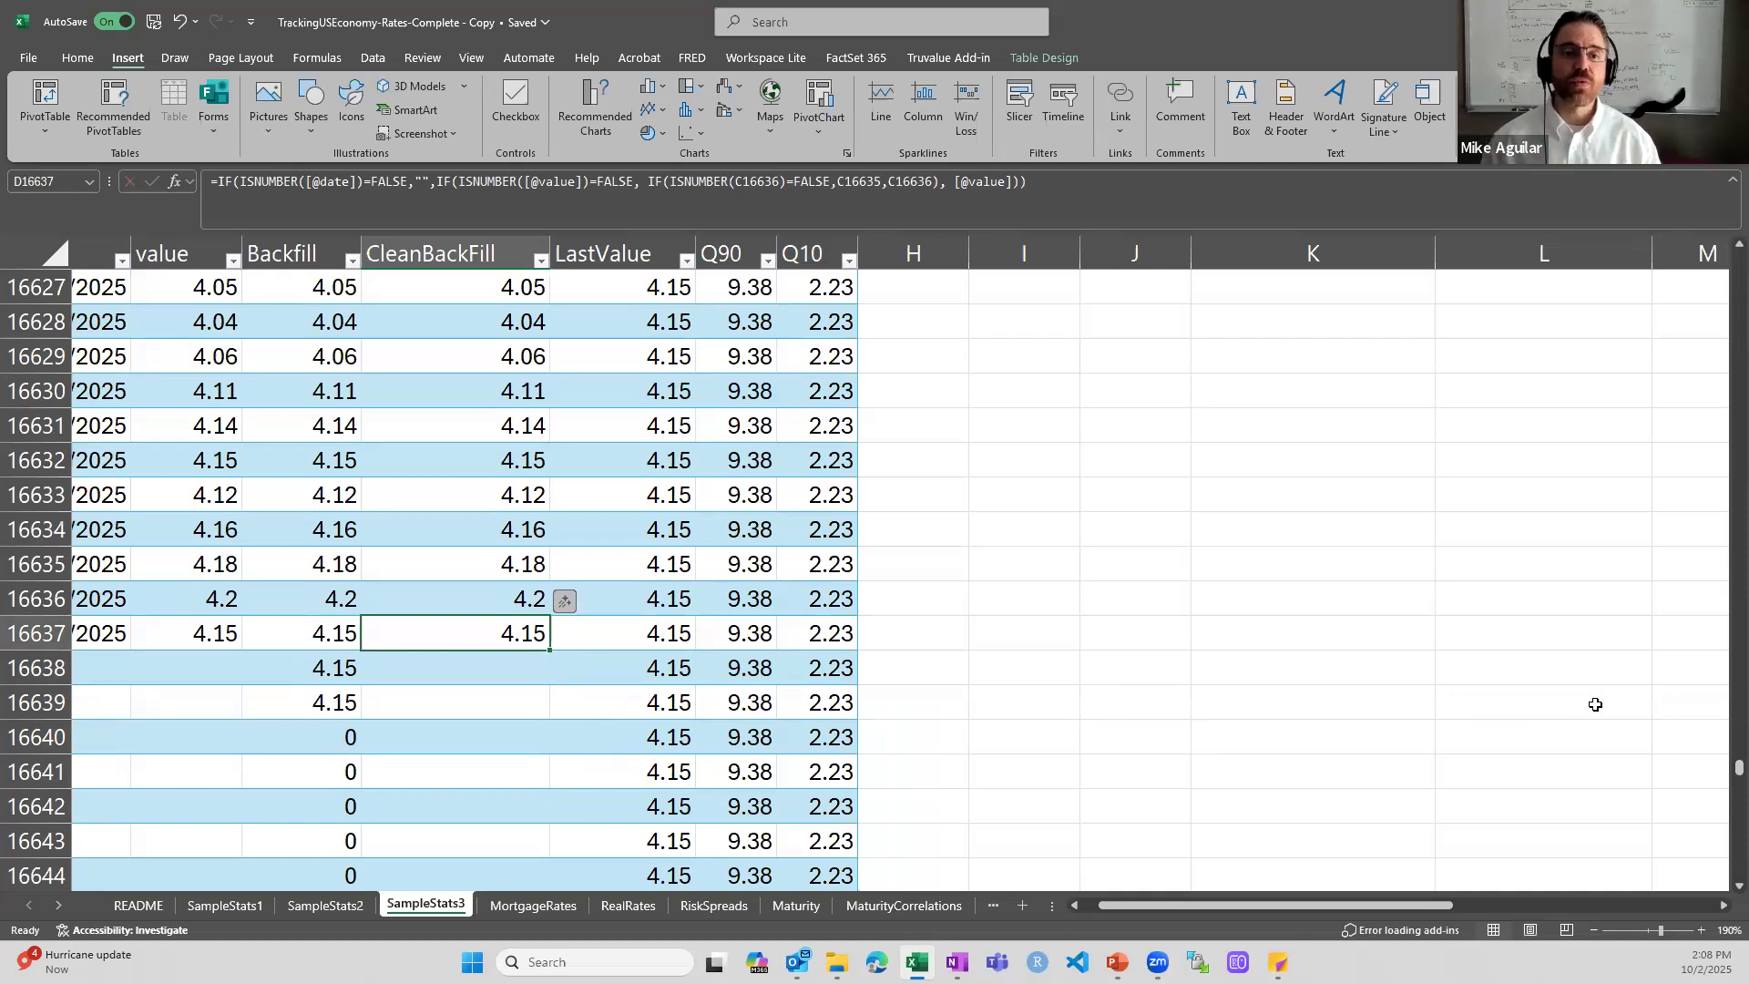
# - Return to the top of the table and inspect the MIN formula for the First Date in L17
pyautogui.hotkey('ctrl', 'Up')
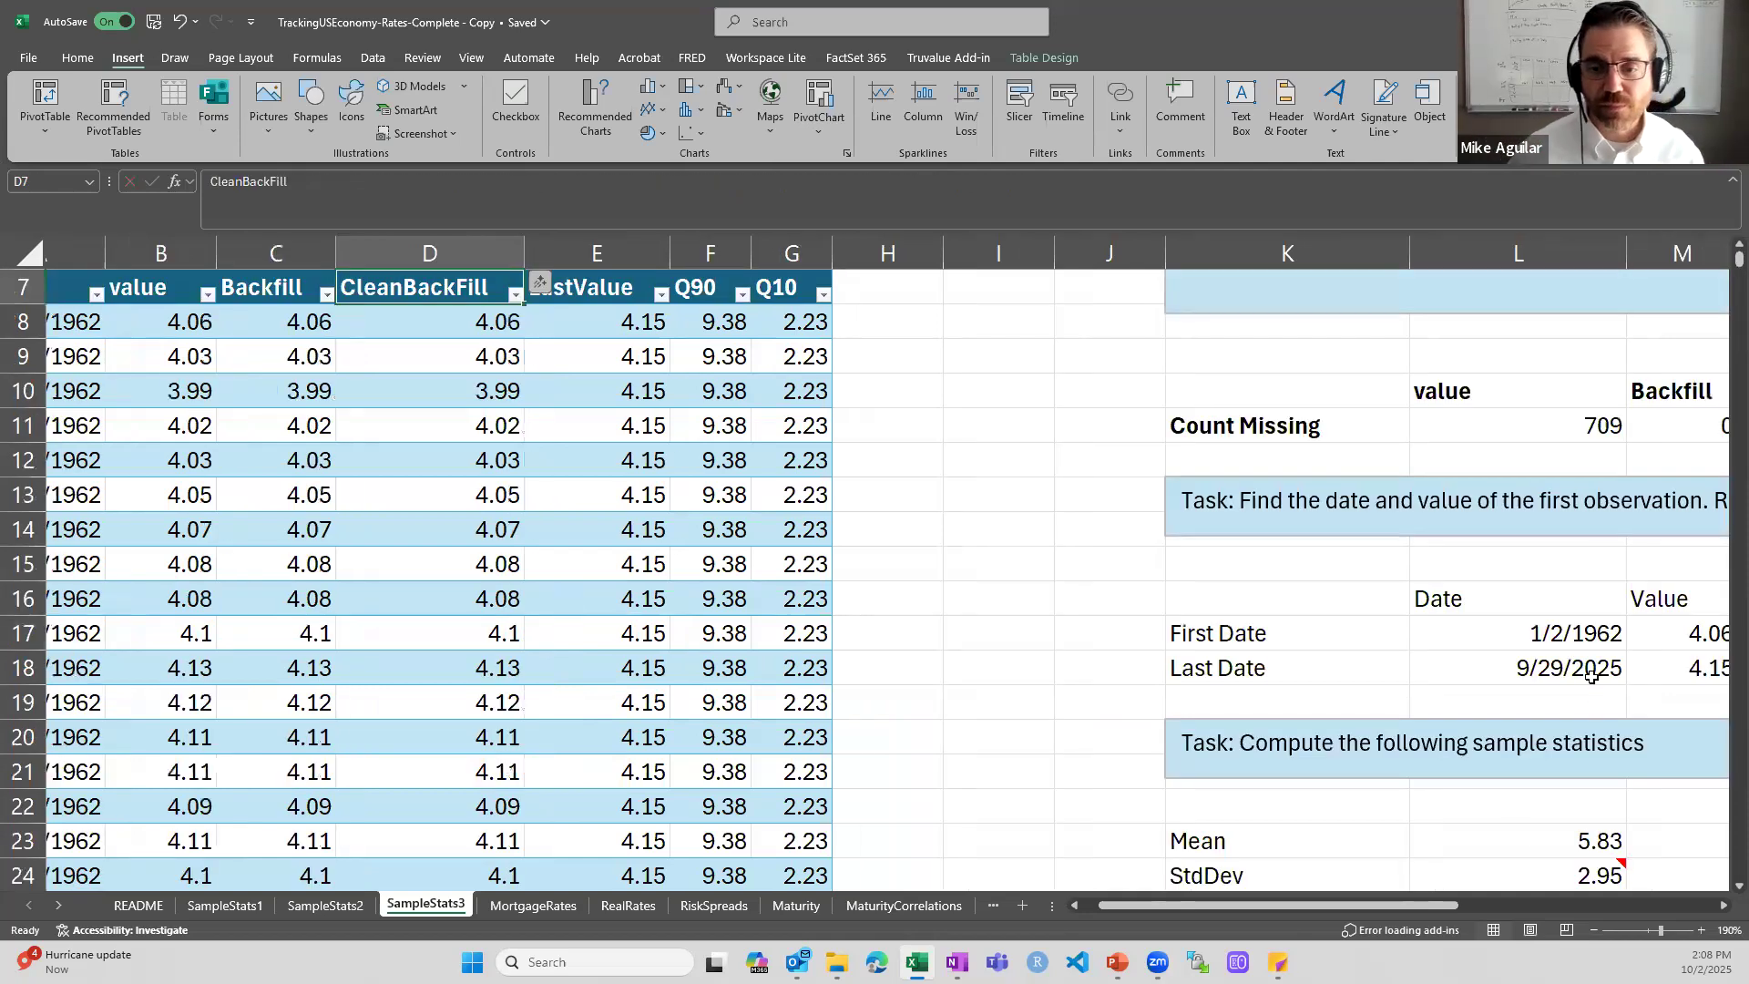
pyautogui.moveTo(1456, 905); pyautogui.dragTo(1603, 854)
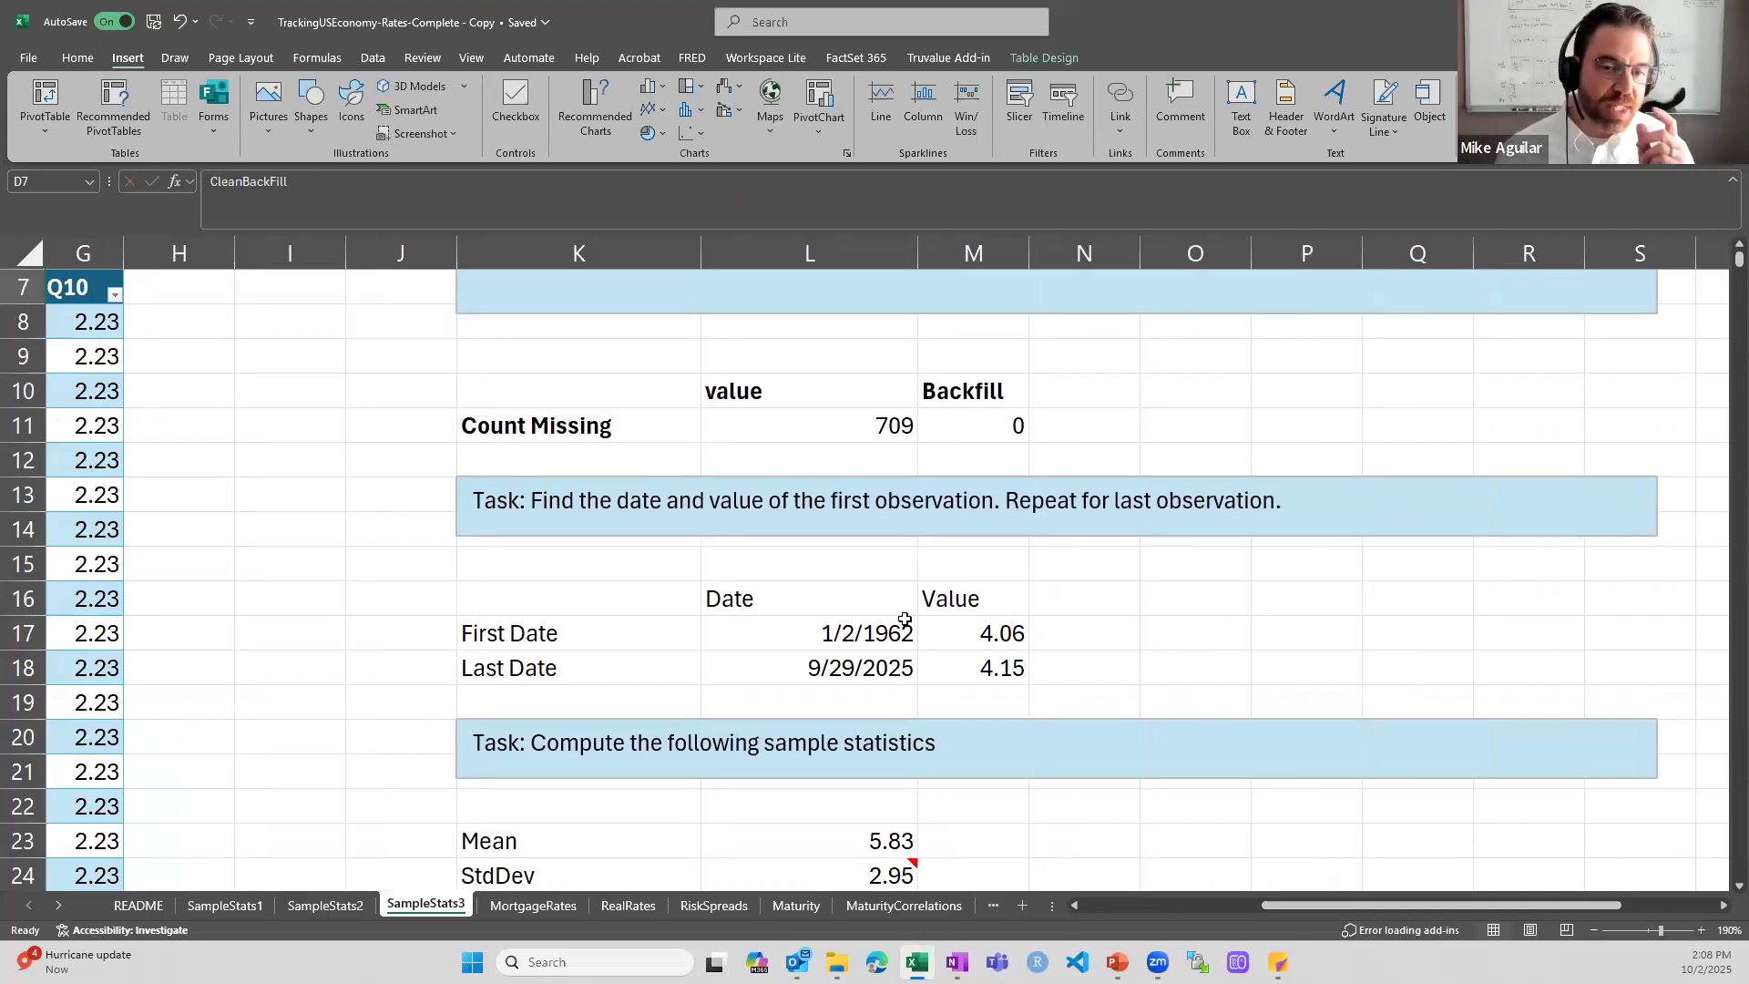
pyautogui.doubleClick(865, 635)
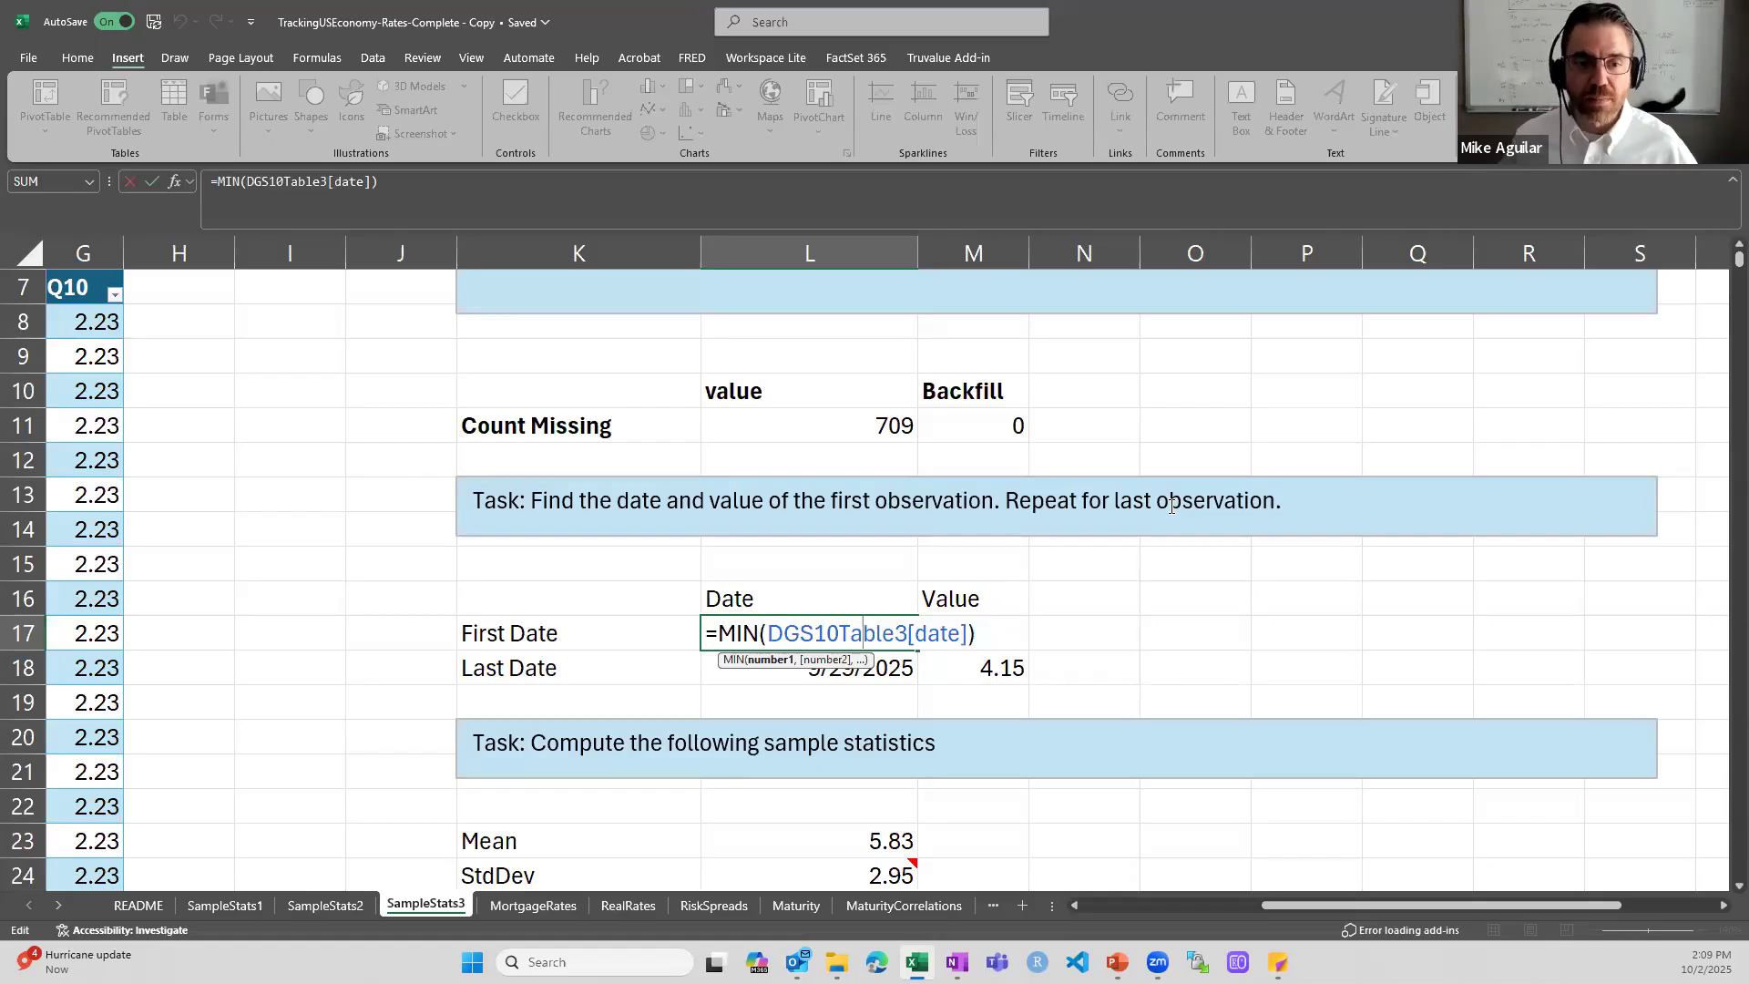
pyautogui.hotkey('ctrl', 'Return')
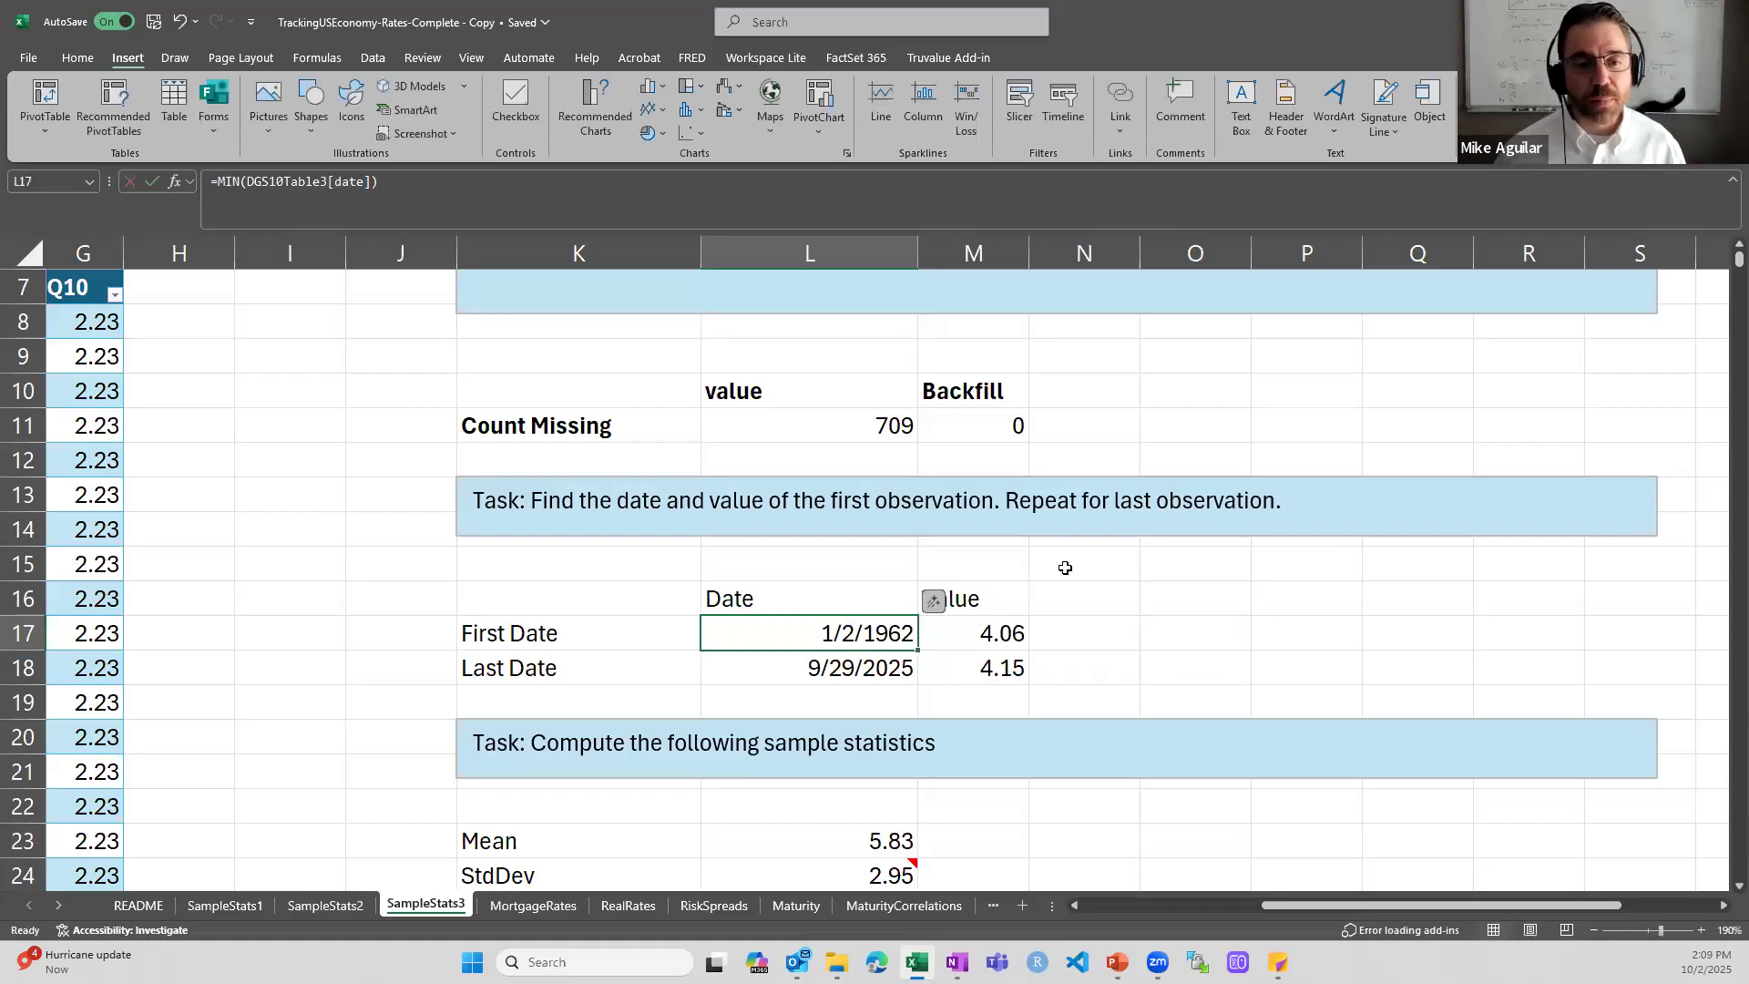
# - Format the First Date in L17 as Number, and restore its Short Date format
pyautogui.click(78, 57)
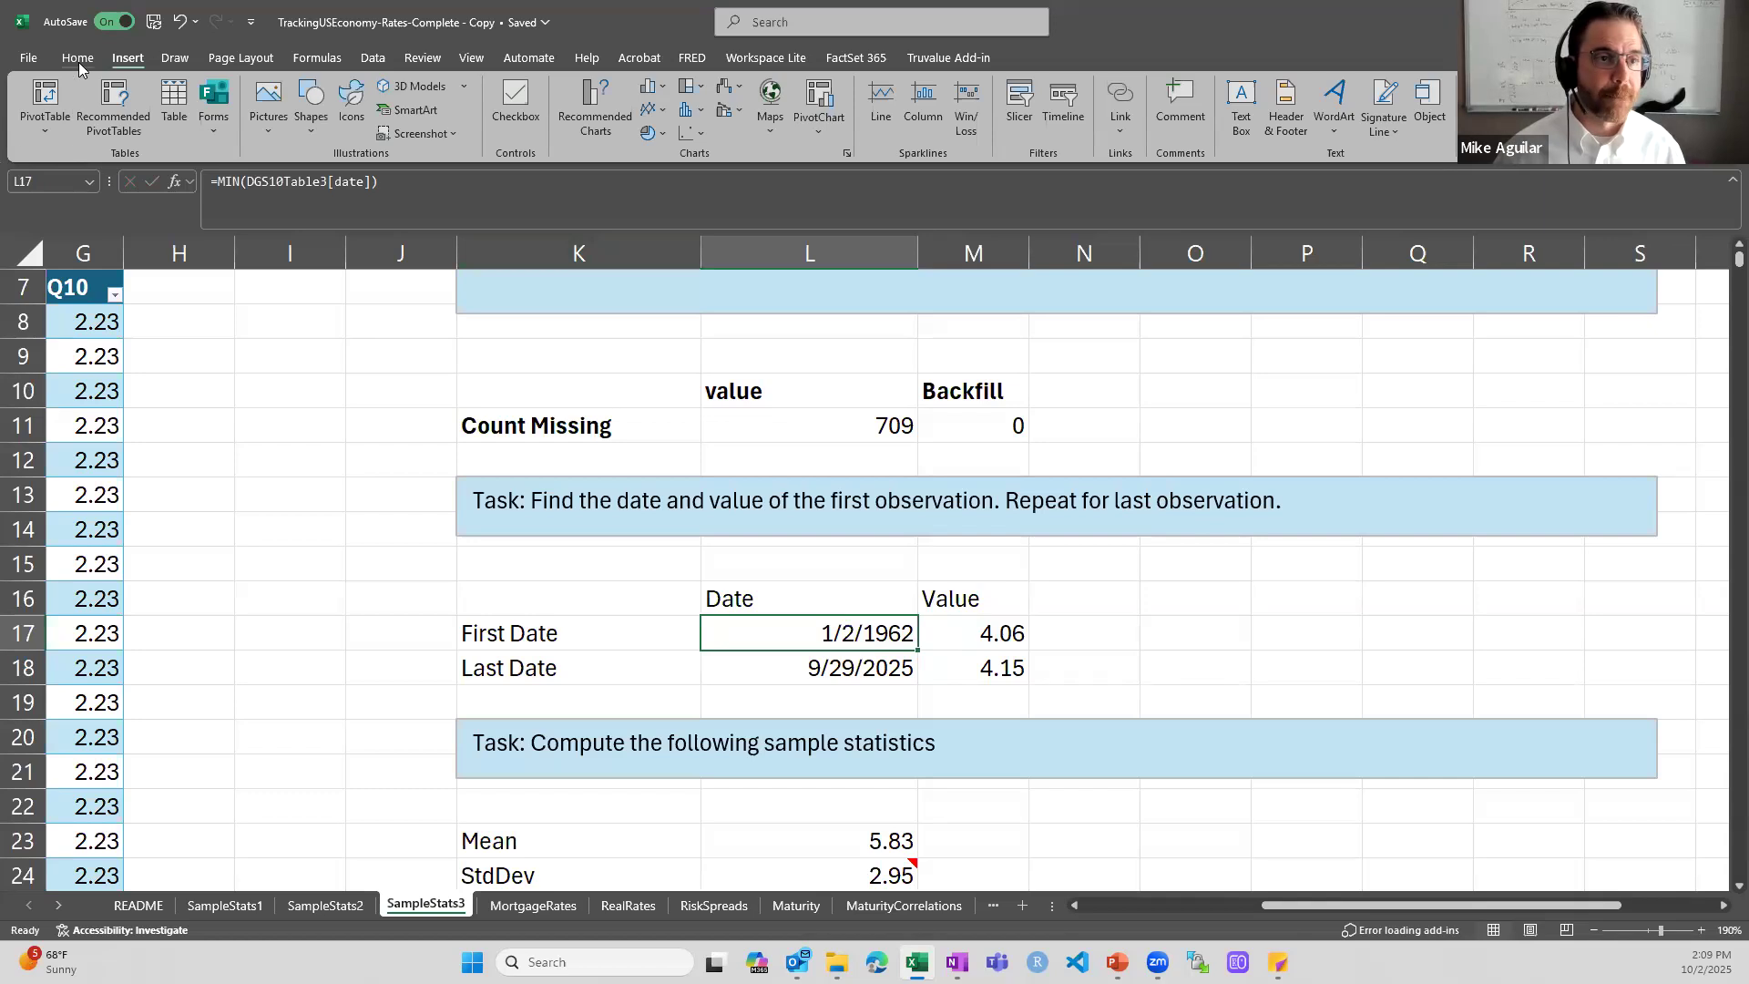
pyautogui.click(791, 92)
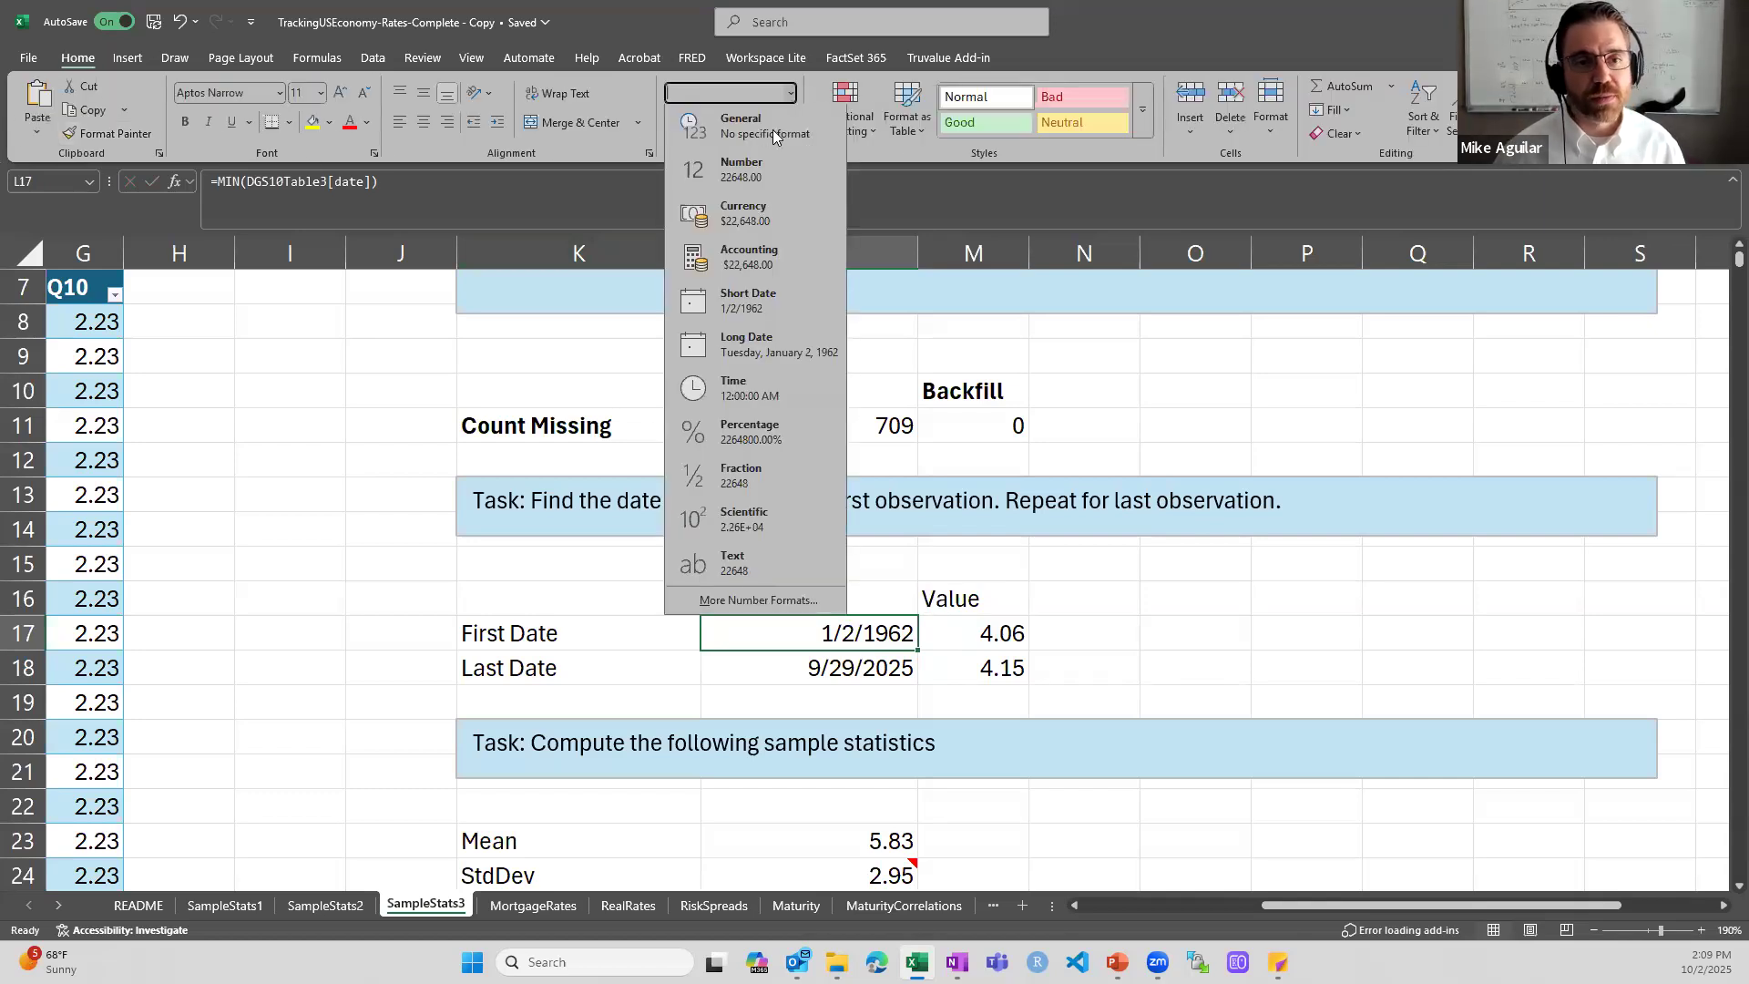
pyautogui.click(723, 173)
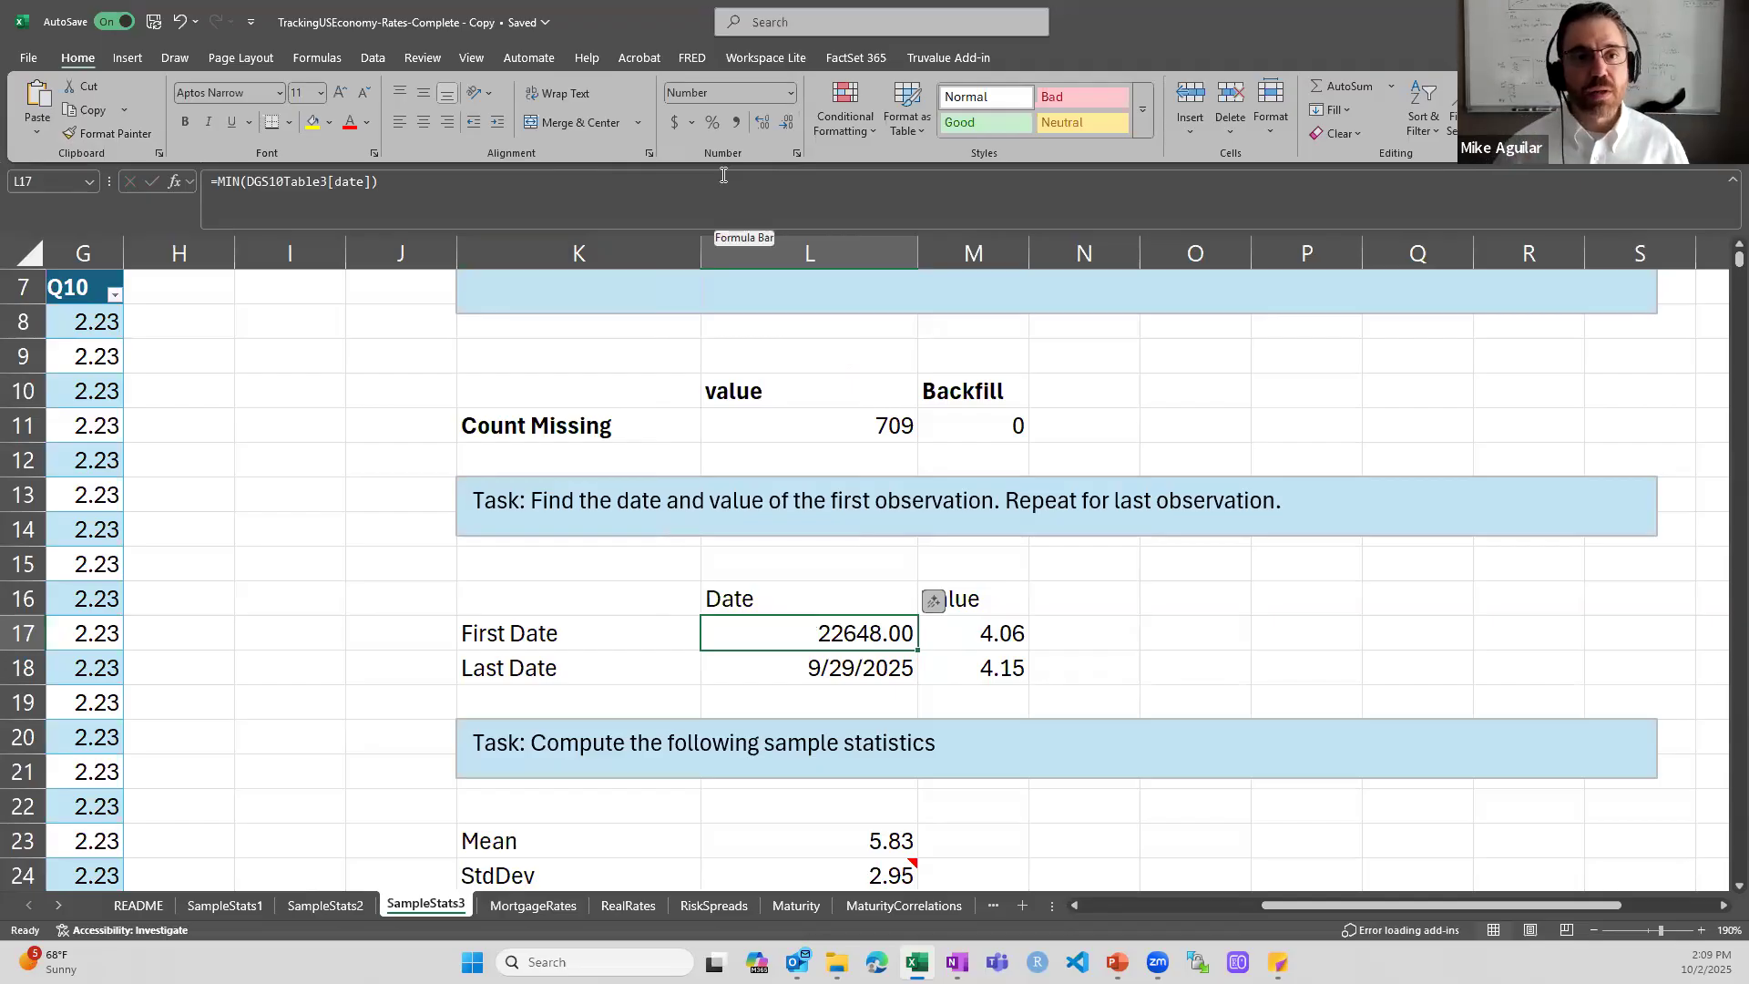
pyautogui.click(791, 91)
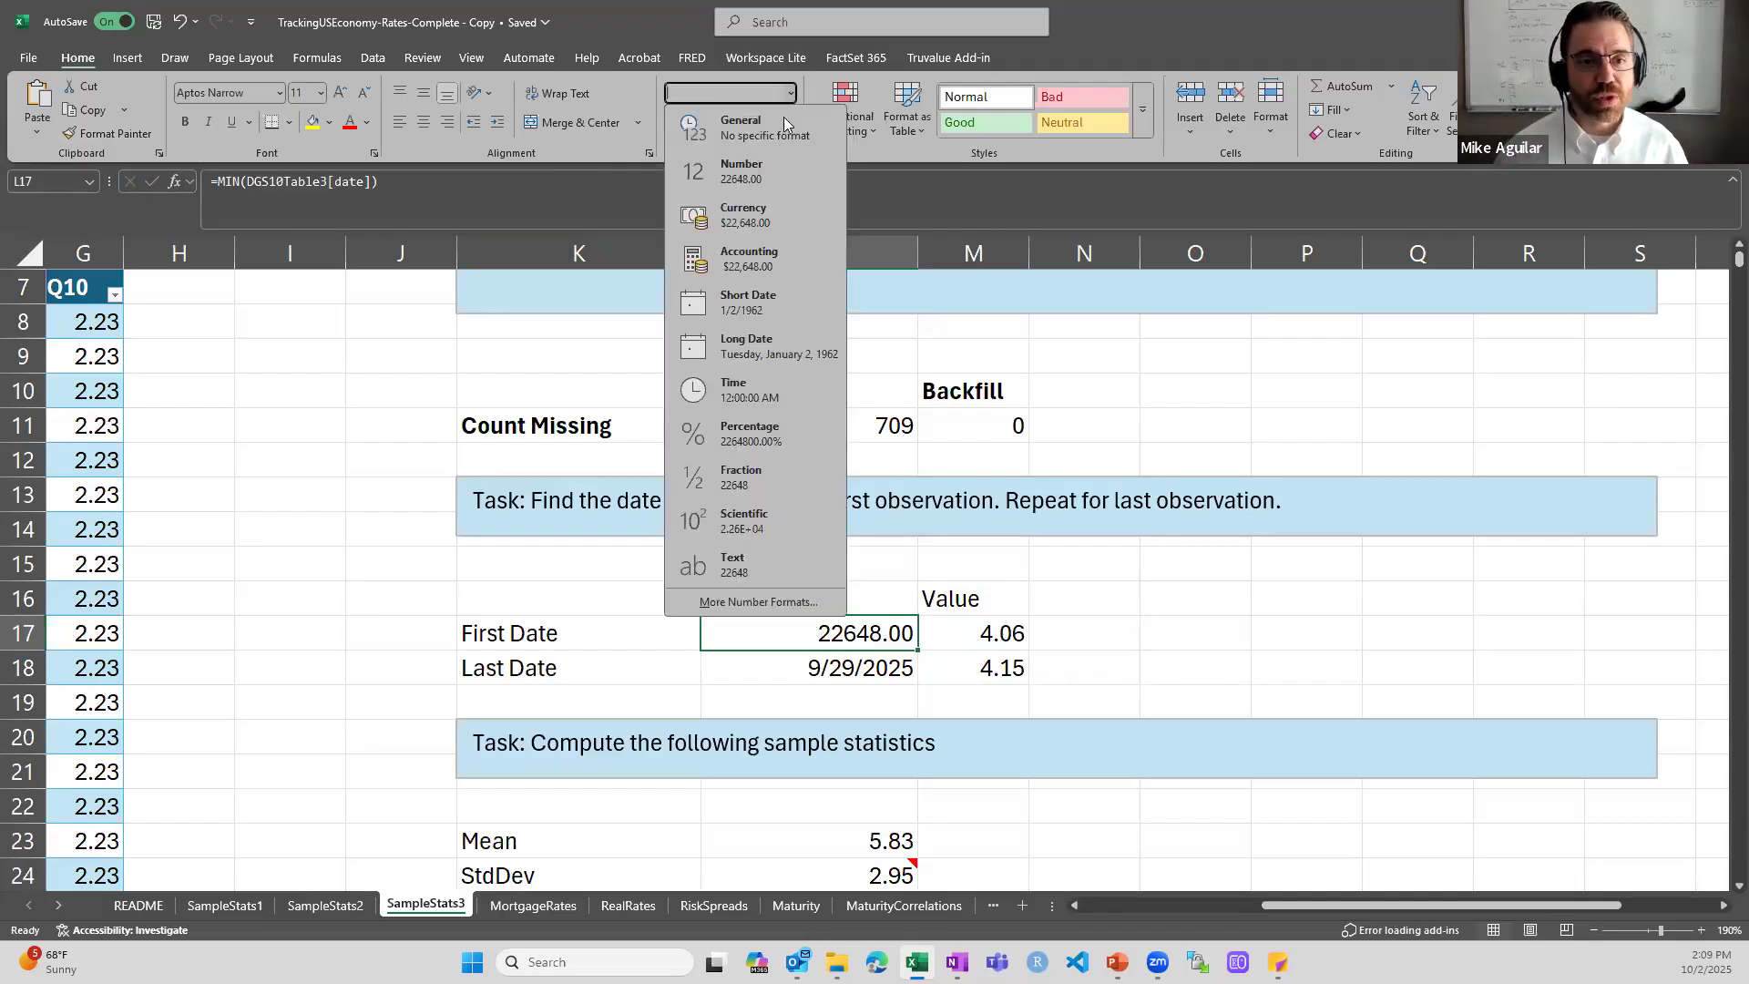
pyautogui.click(778, 304)
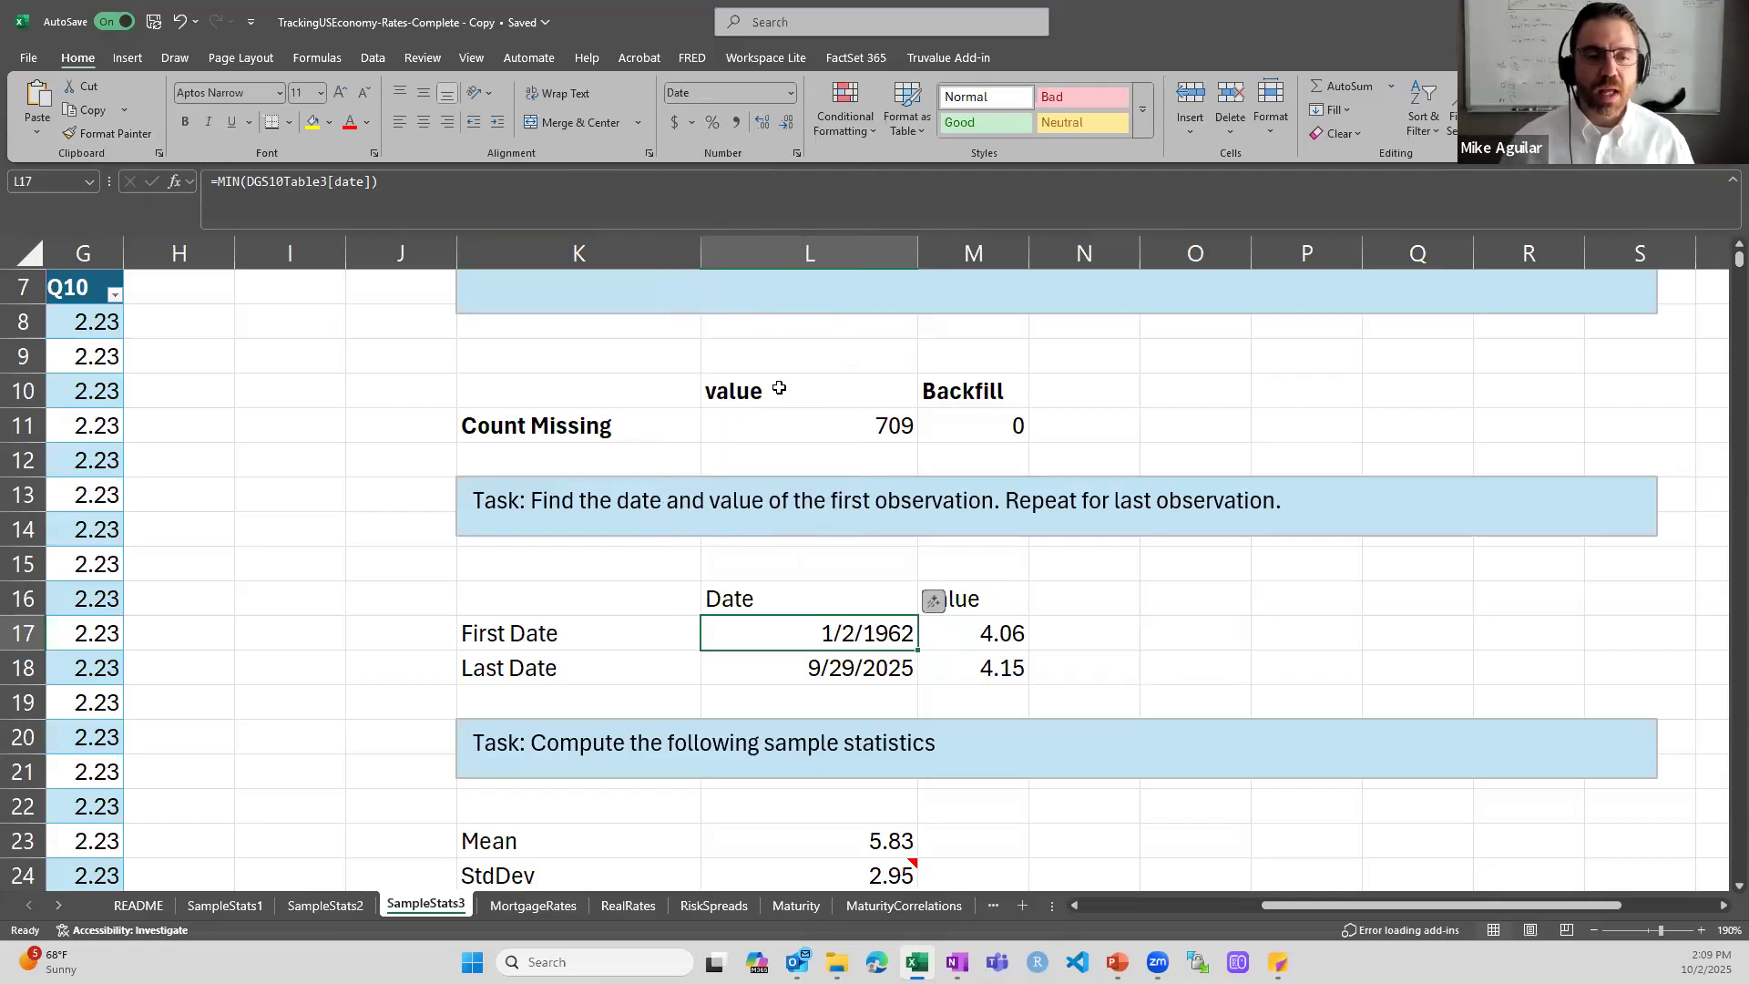
# - Inspect the MAX formula for the Last Date in L18 and leave it unedited
pyautogui.click(824, 676)
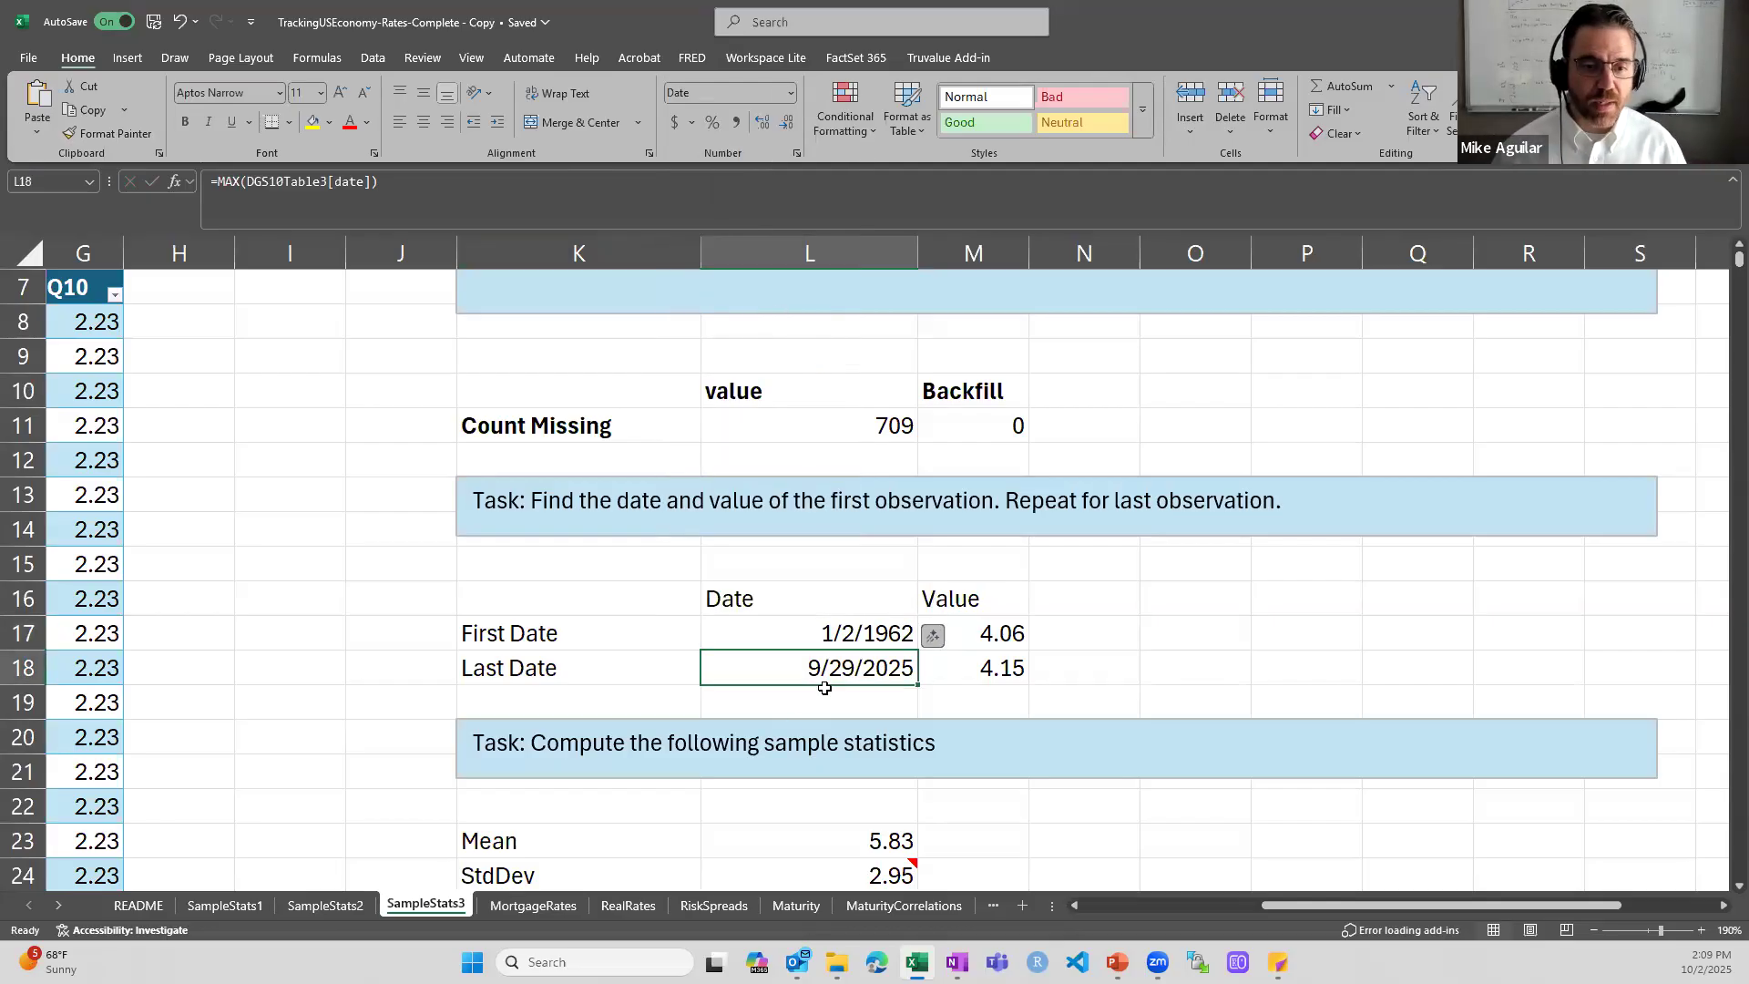
pyautogui.doubleClick(824, 687)
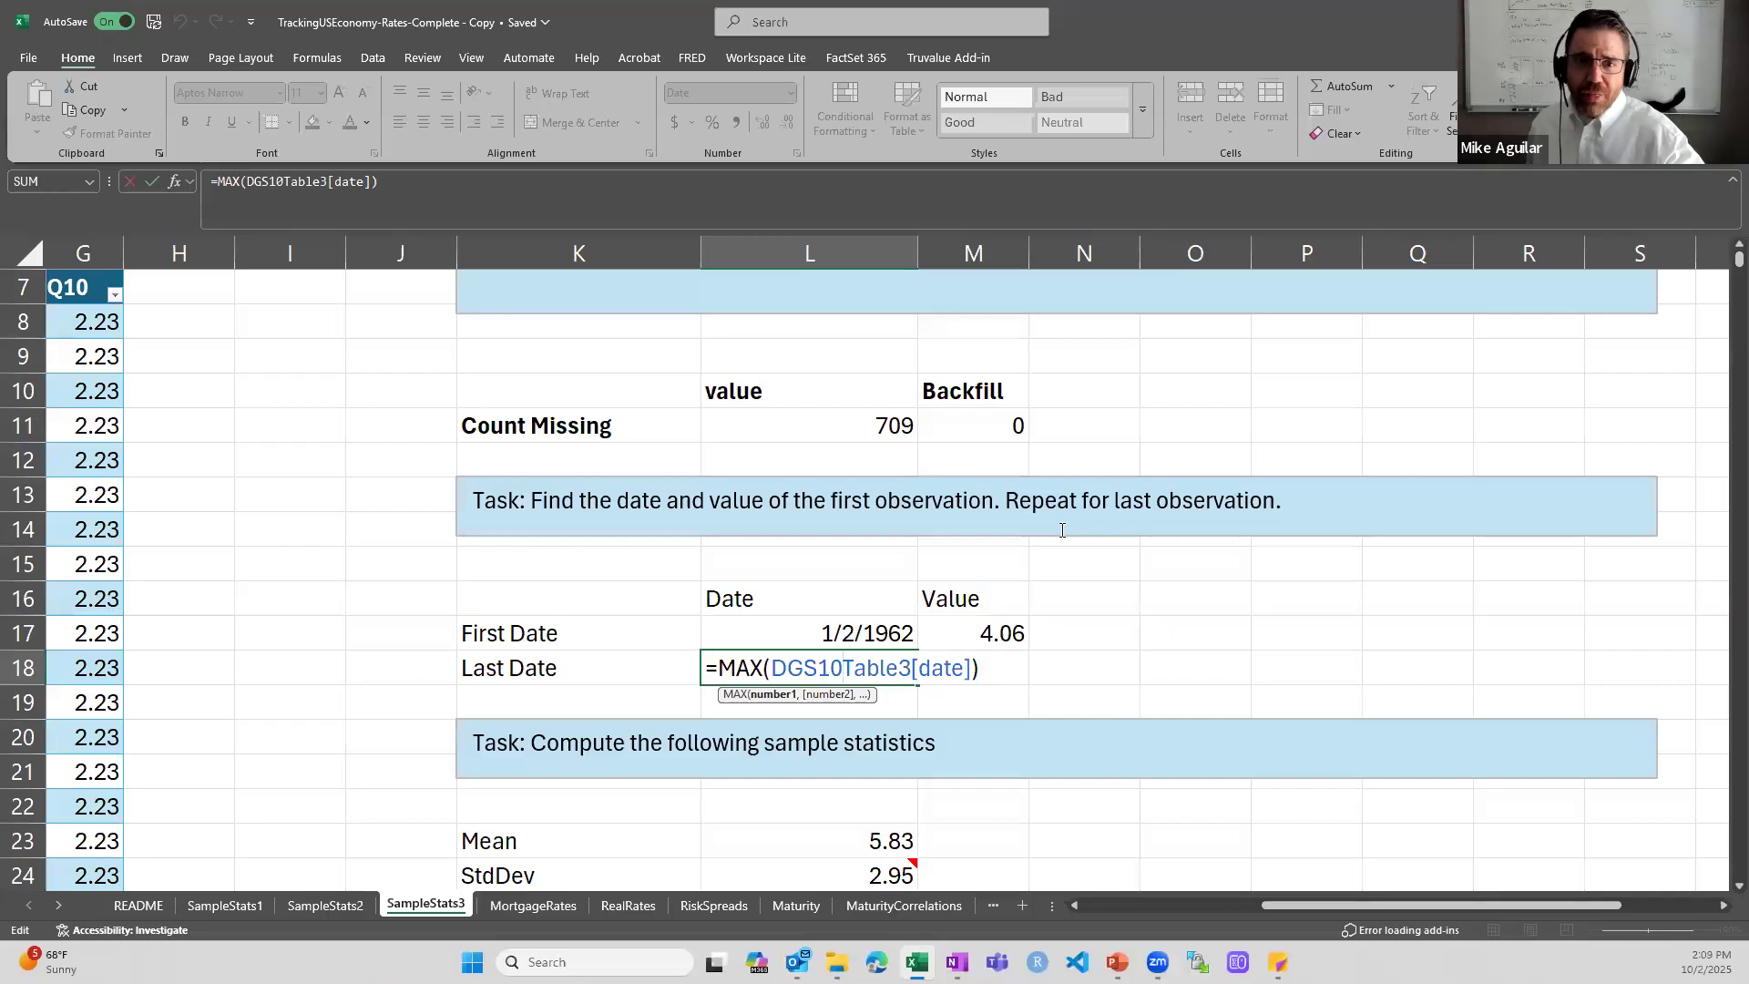
pyautogui.hotkey('ctrl', 'Return')
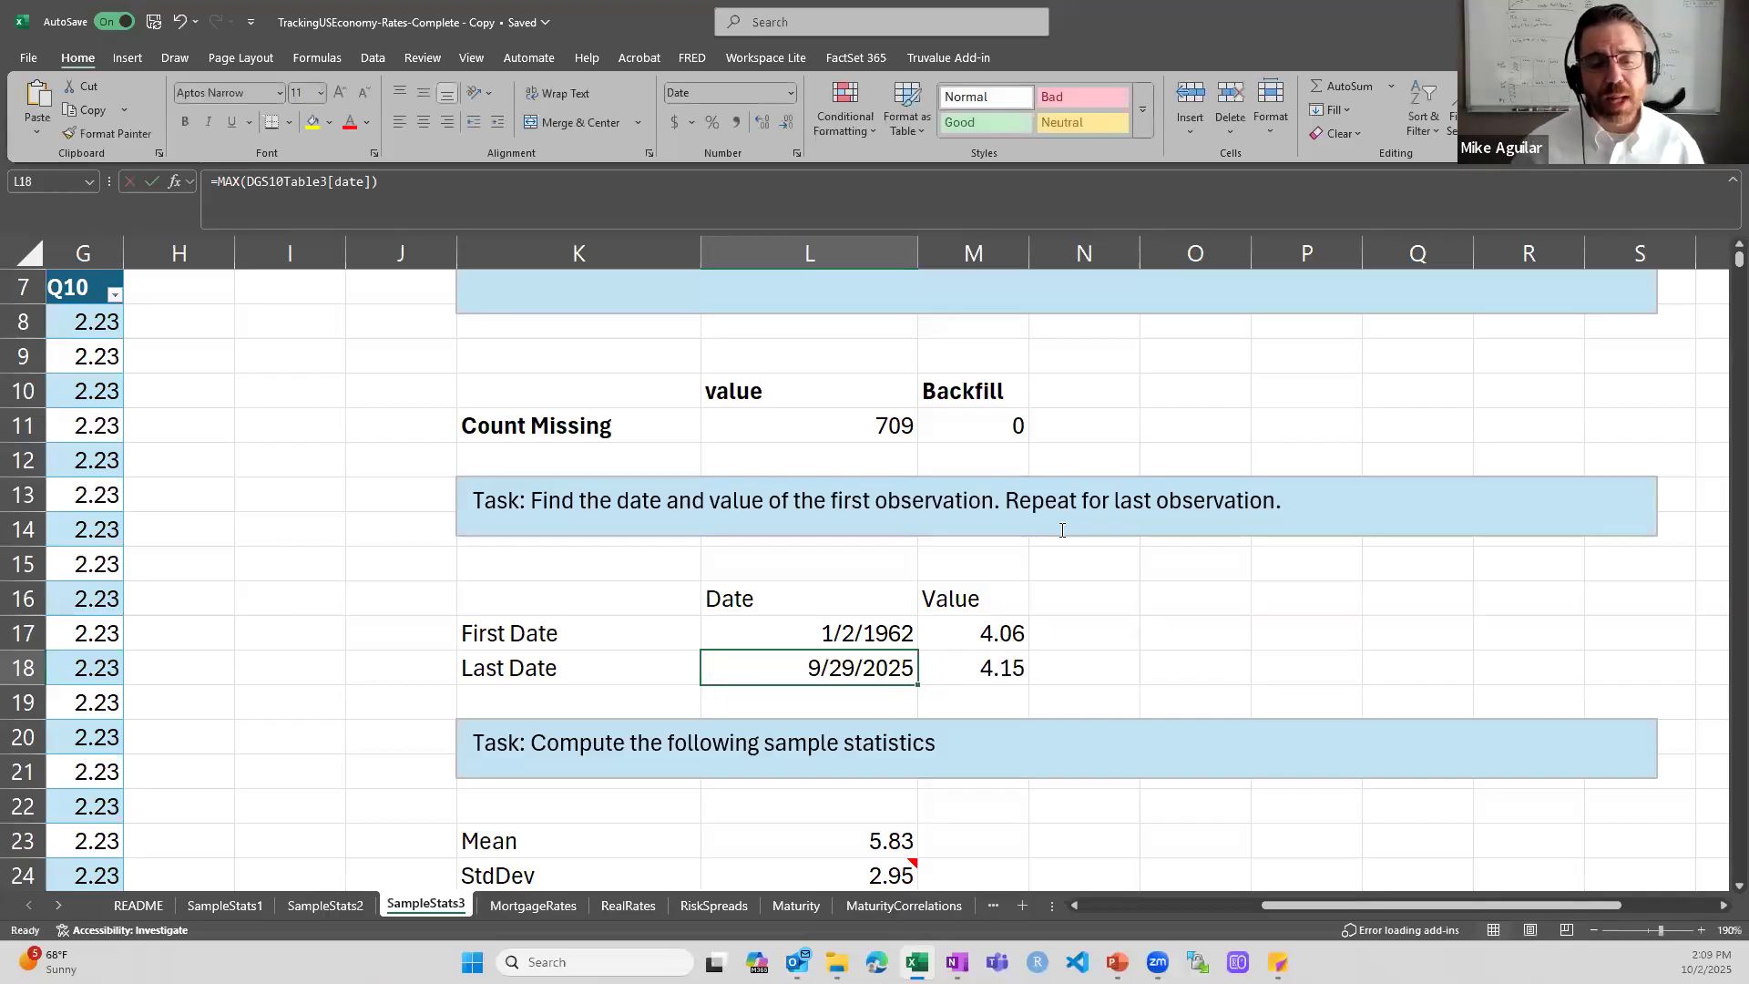
# - Inspect the INDEX and MATCH formula for the First Date's value in M17, and check it against the table's first row
pyautogui.press('Up')
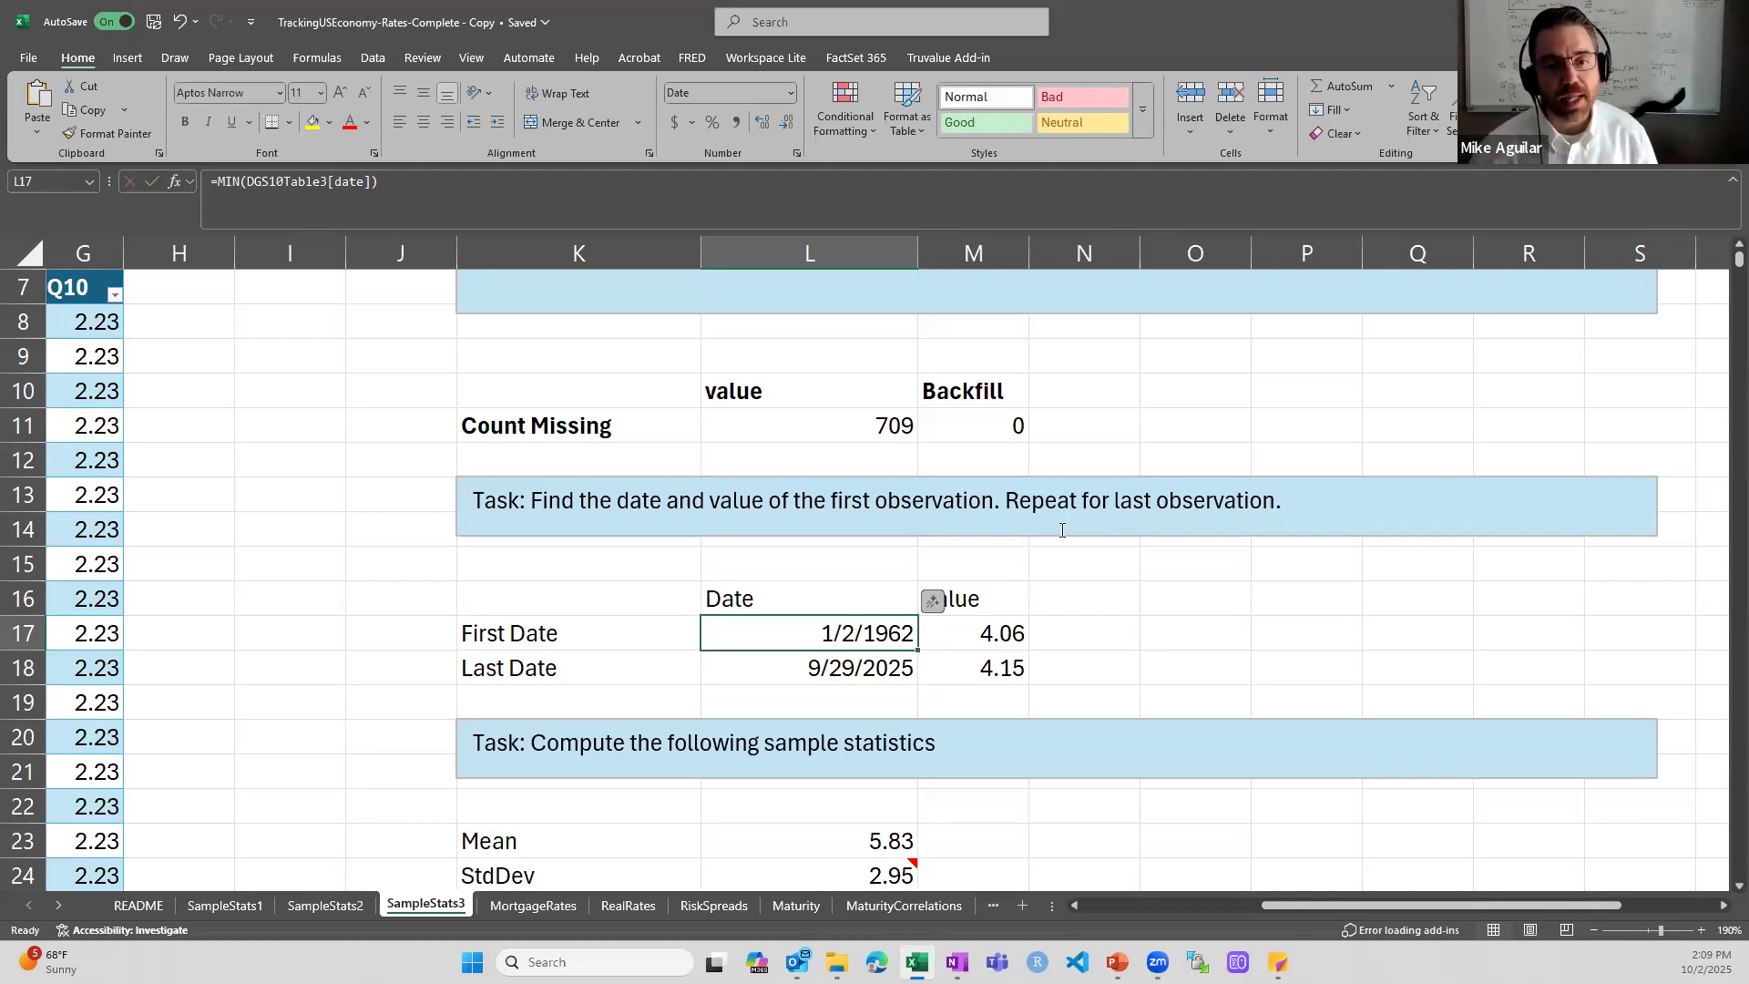
pyautogui.press('Right')
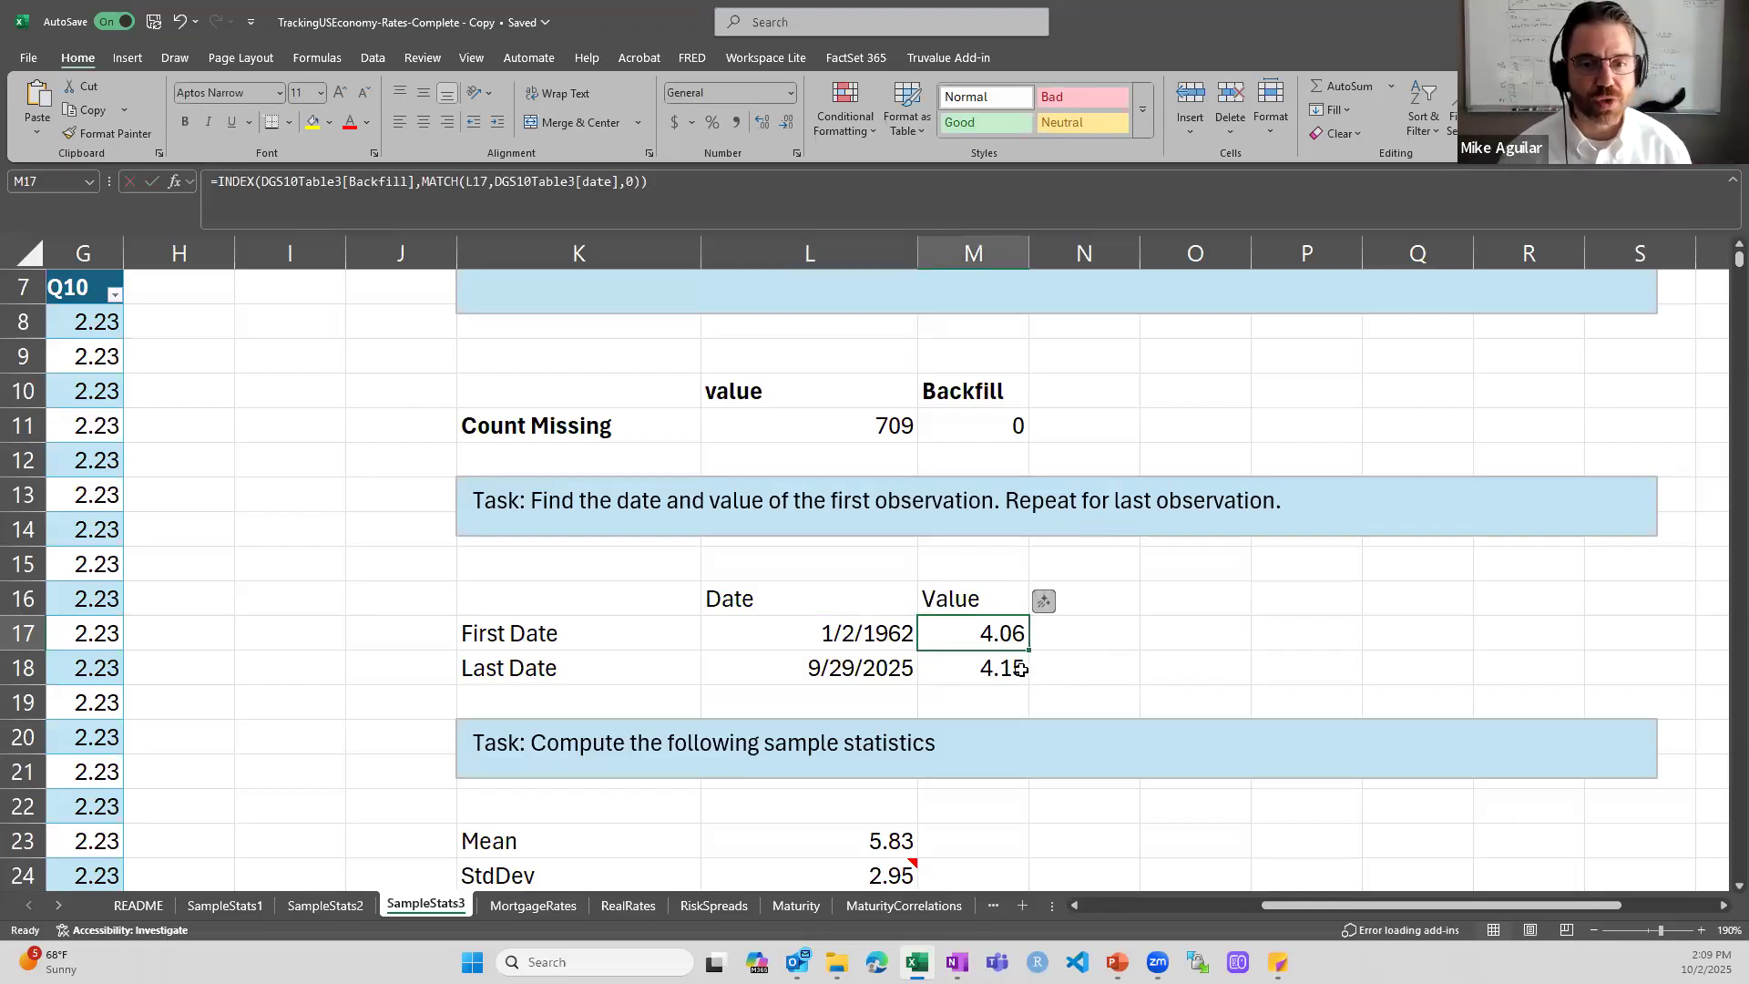
pyautogui.doubleClick(987, 633)
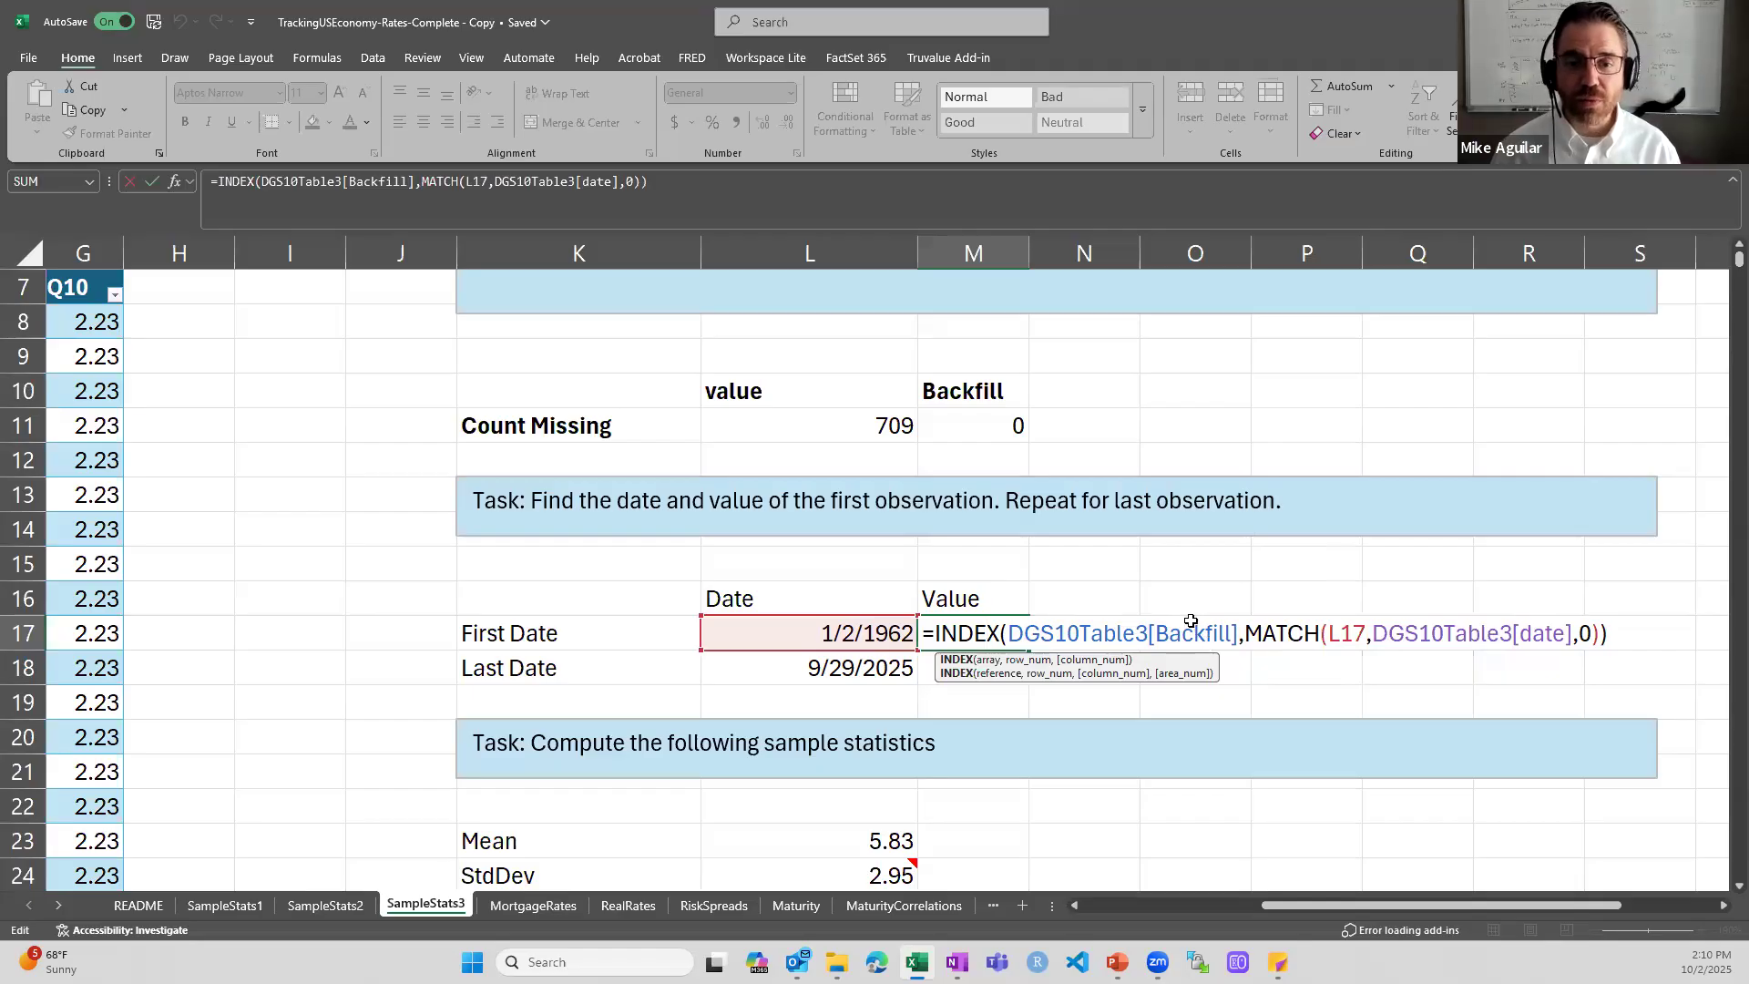
pyautogui.hotkey('ctrl', 'Return')
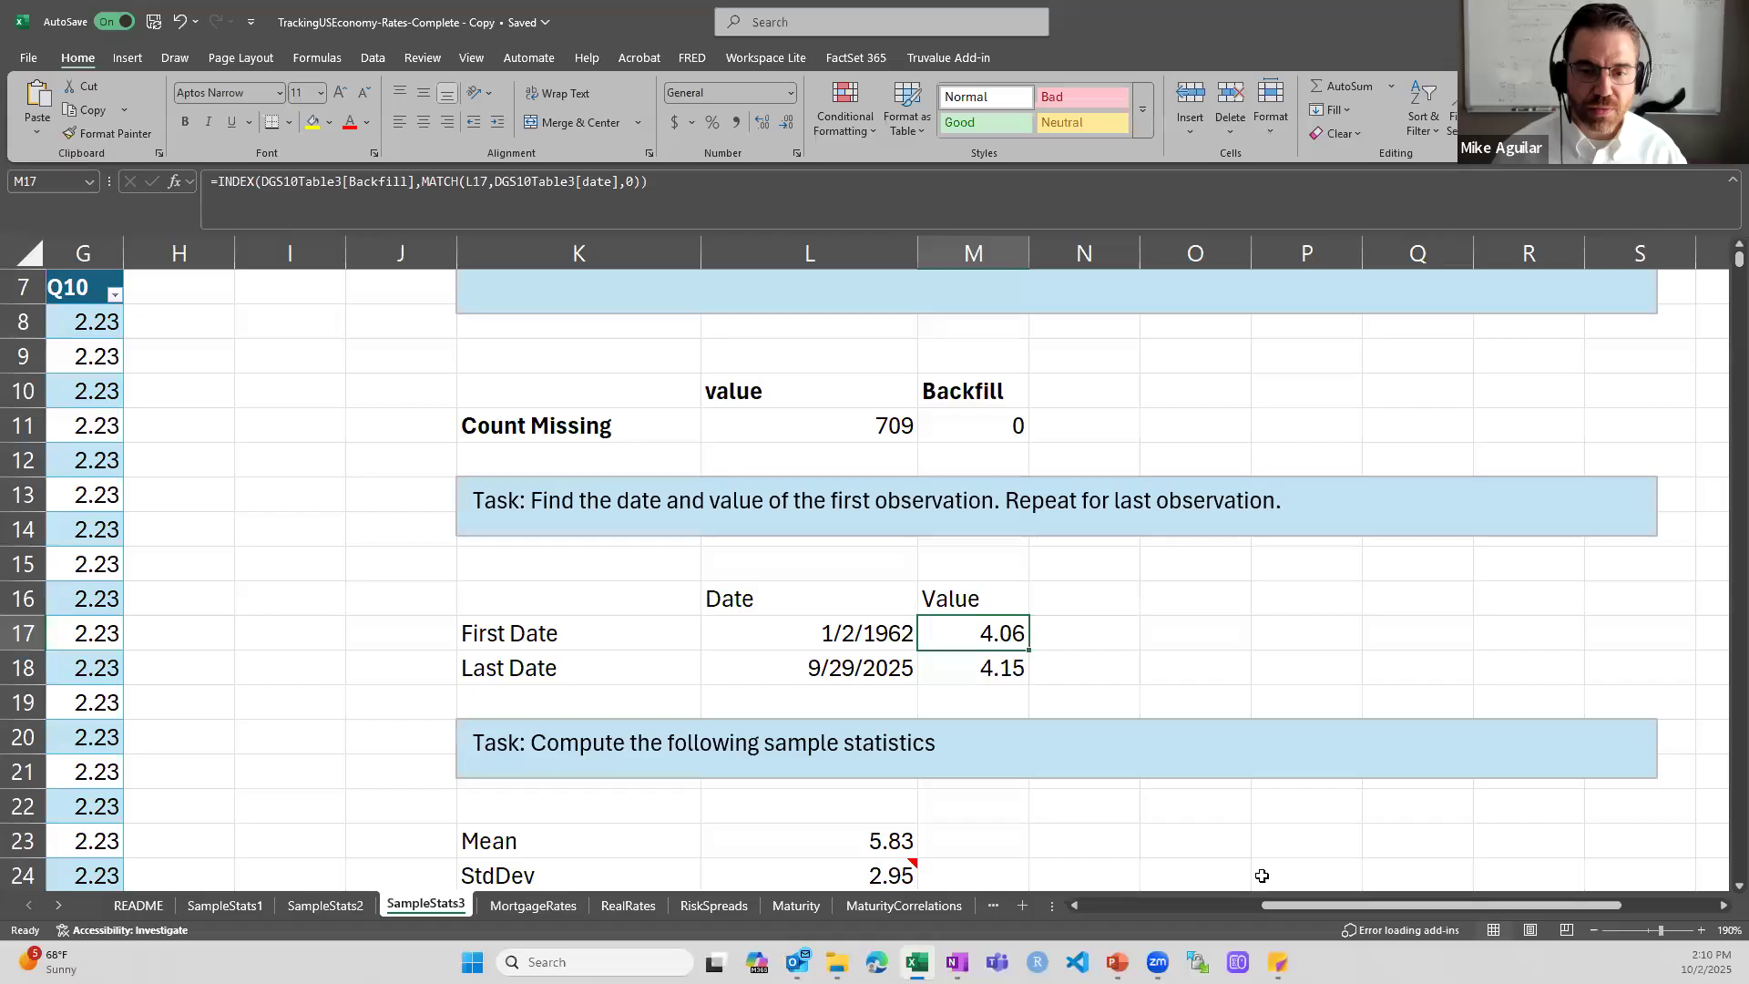
pyautogui.moveTo(1291, 905); pyautogui.dragTo(1060, 922)
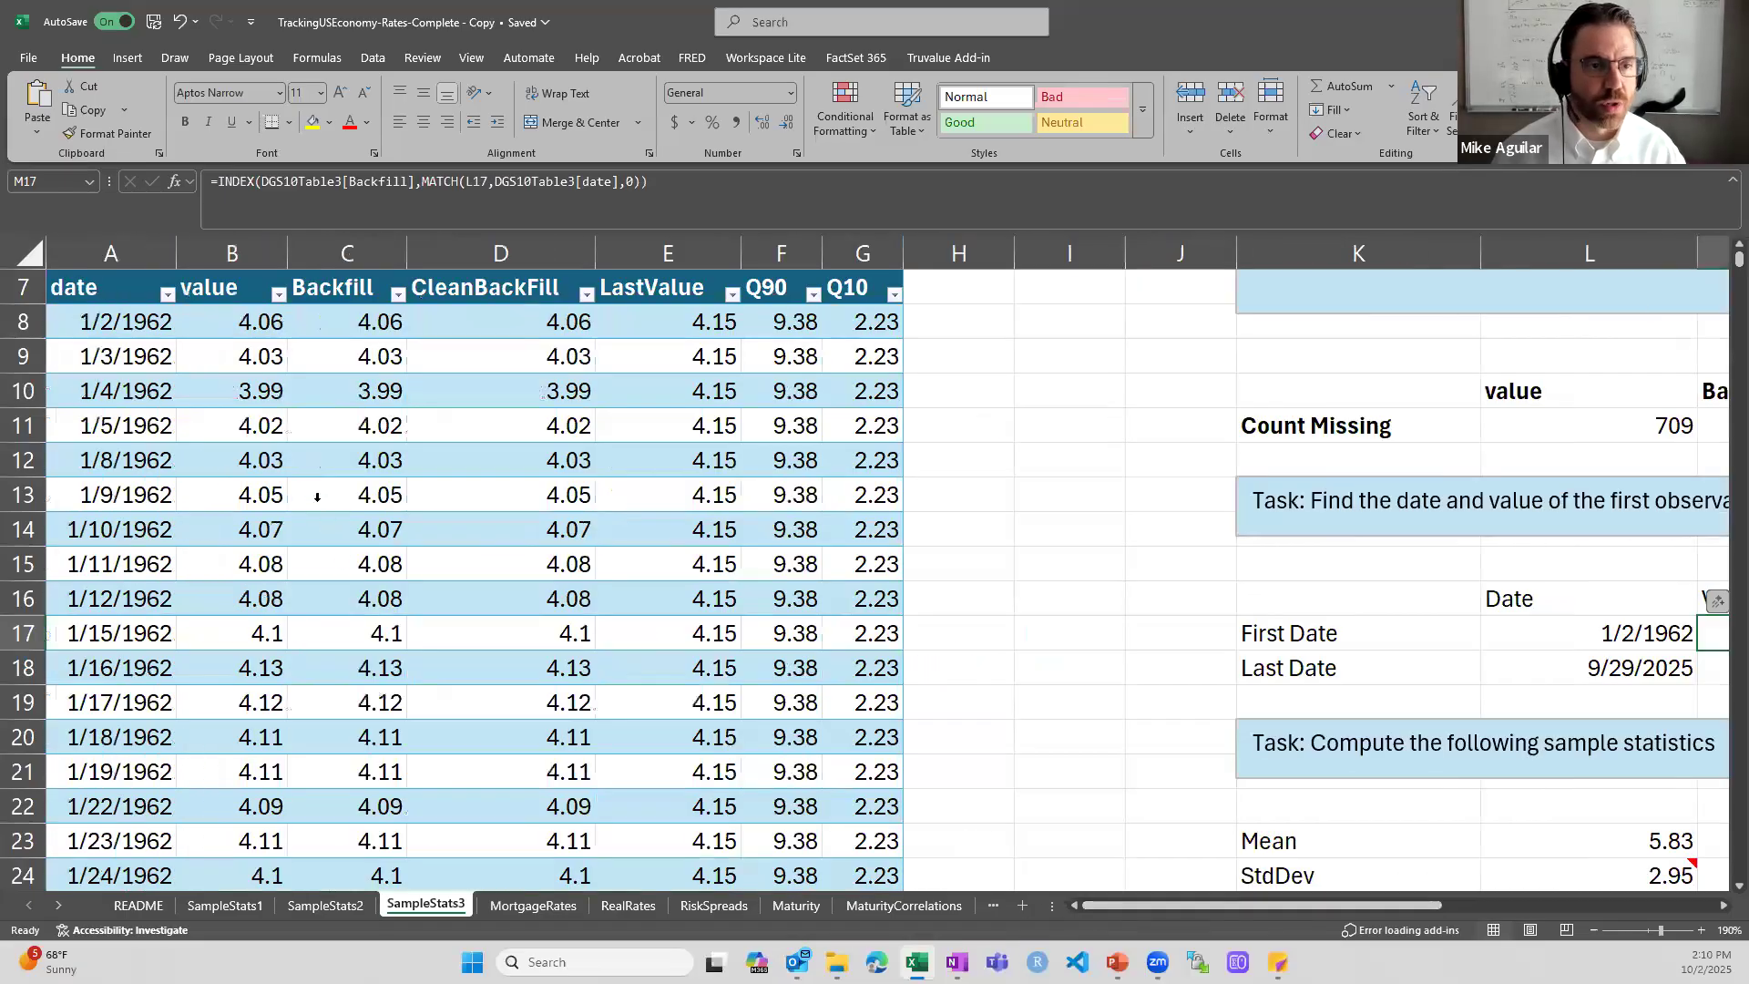
pyautogui.scroll(2, 314, 497)
pyautogui.click(247, 526)
# - Inspect the INDEX and MATCH formula for the Last Date's value in M18
pyautogui.moveTo(1187, 905); pyautogui.dragTo(1364, 912)
pyautogui.scroll(-2, 1340, 746)
pyautogui.doubleClick(1158, 669)
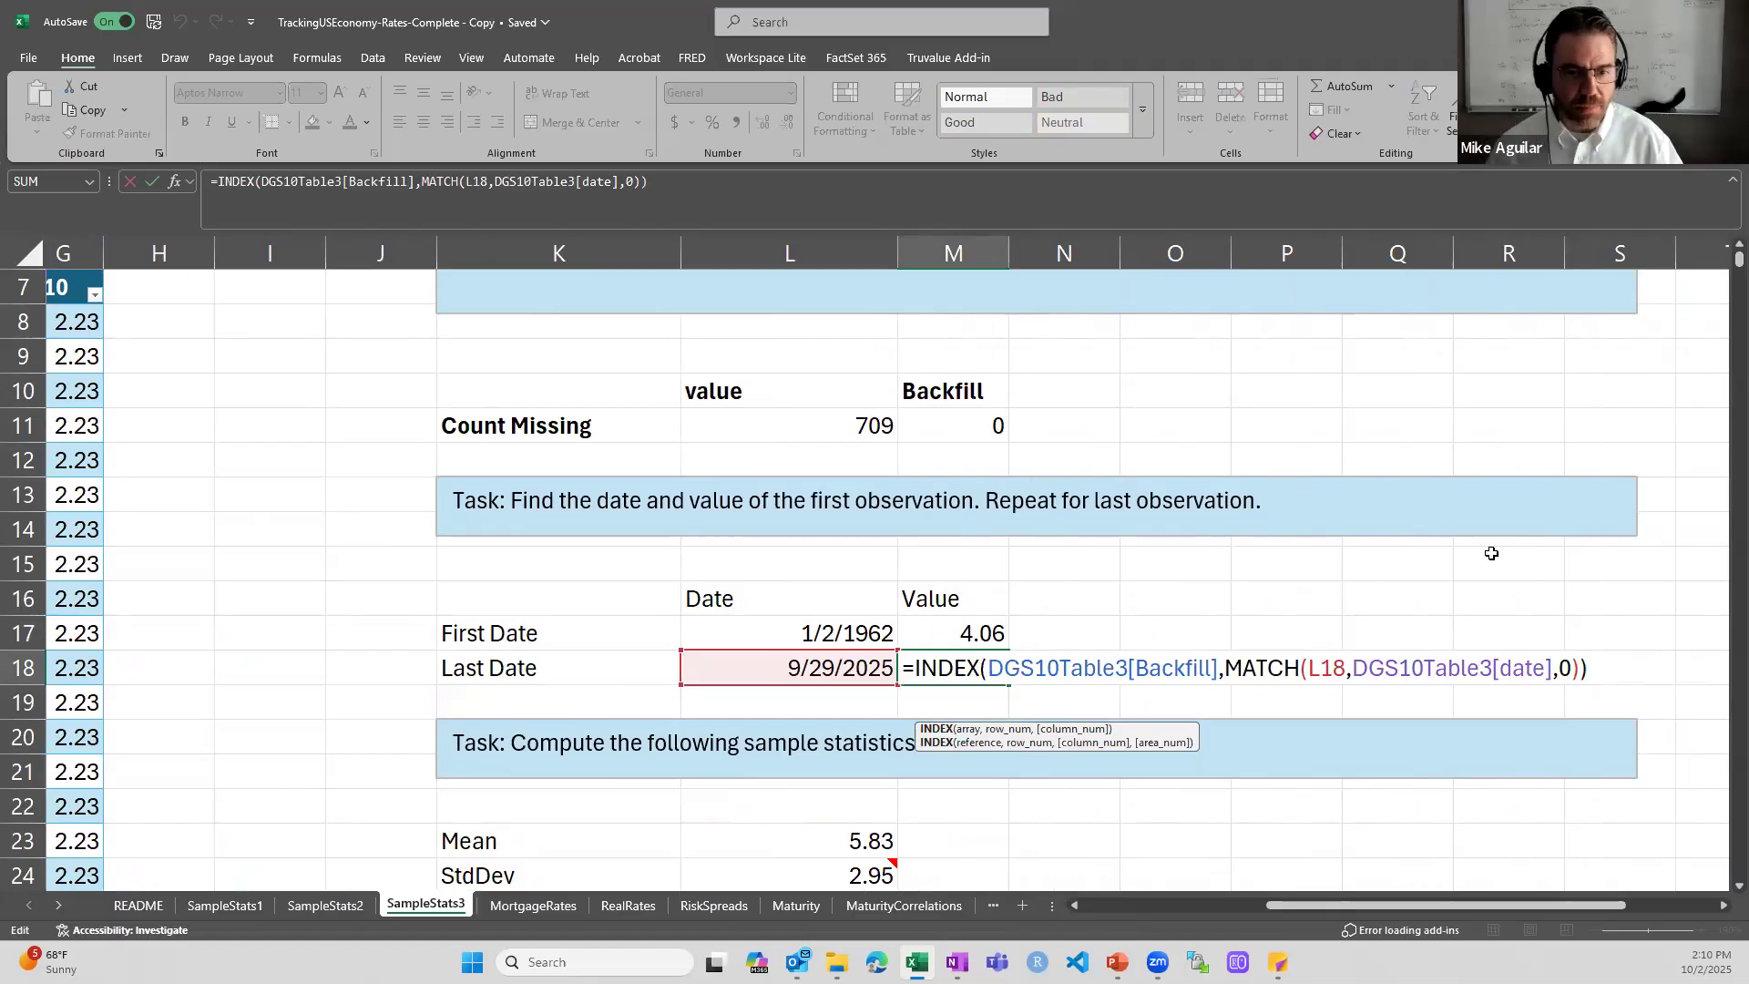
pyautogui.hotkey('ctrl', 'Return')
# - Inspect the AVERAGE formula for the Mean in L23 and the STDEV.S formula for the StdDev in L24
pyautogui.scroll(-4, 1305, 560)
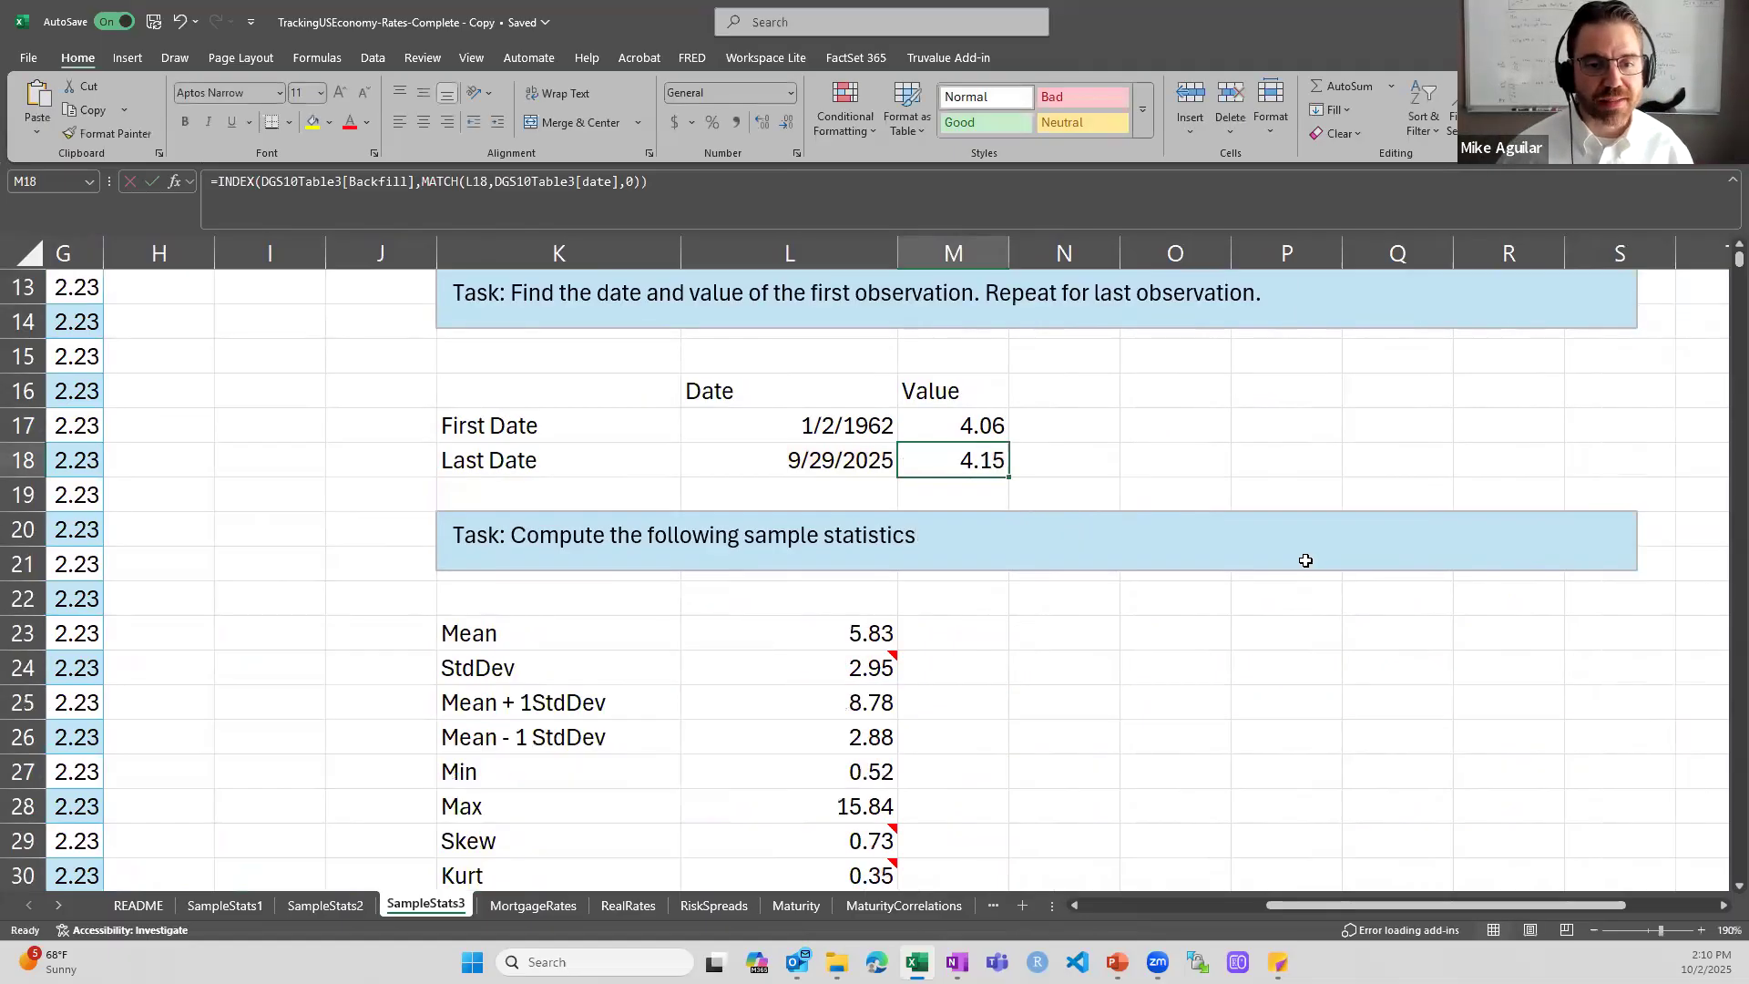
pyautogui.scroll(1, 1305, 560)
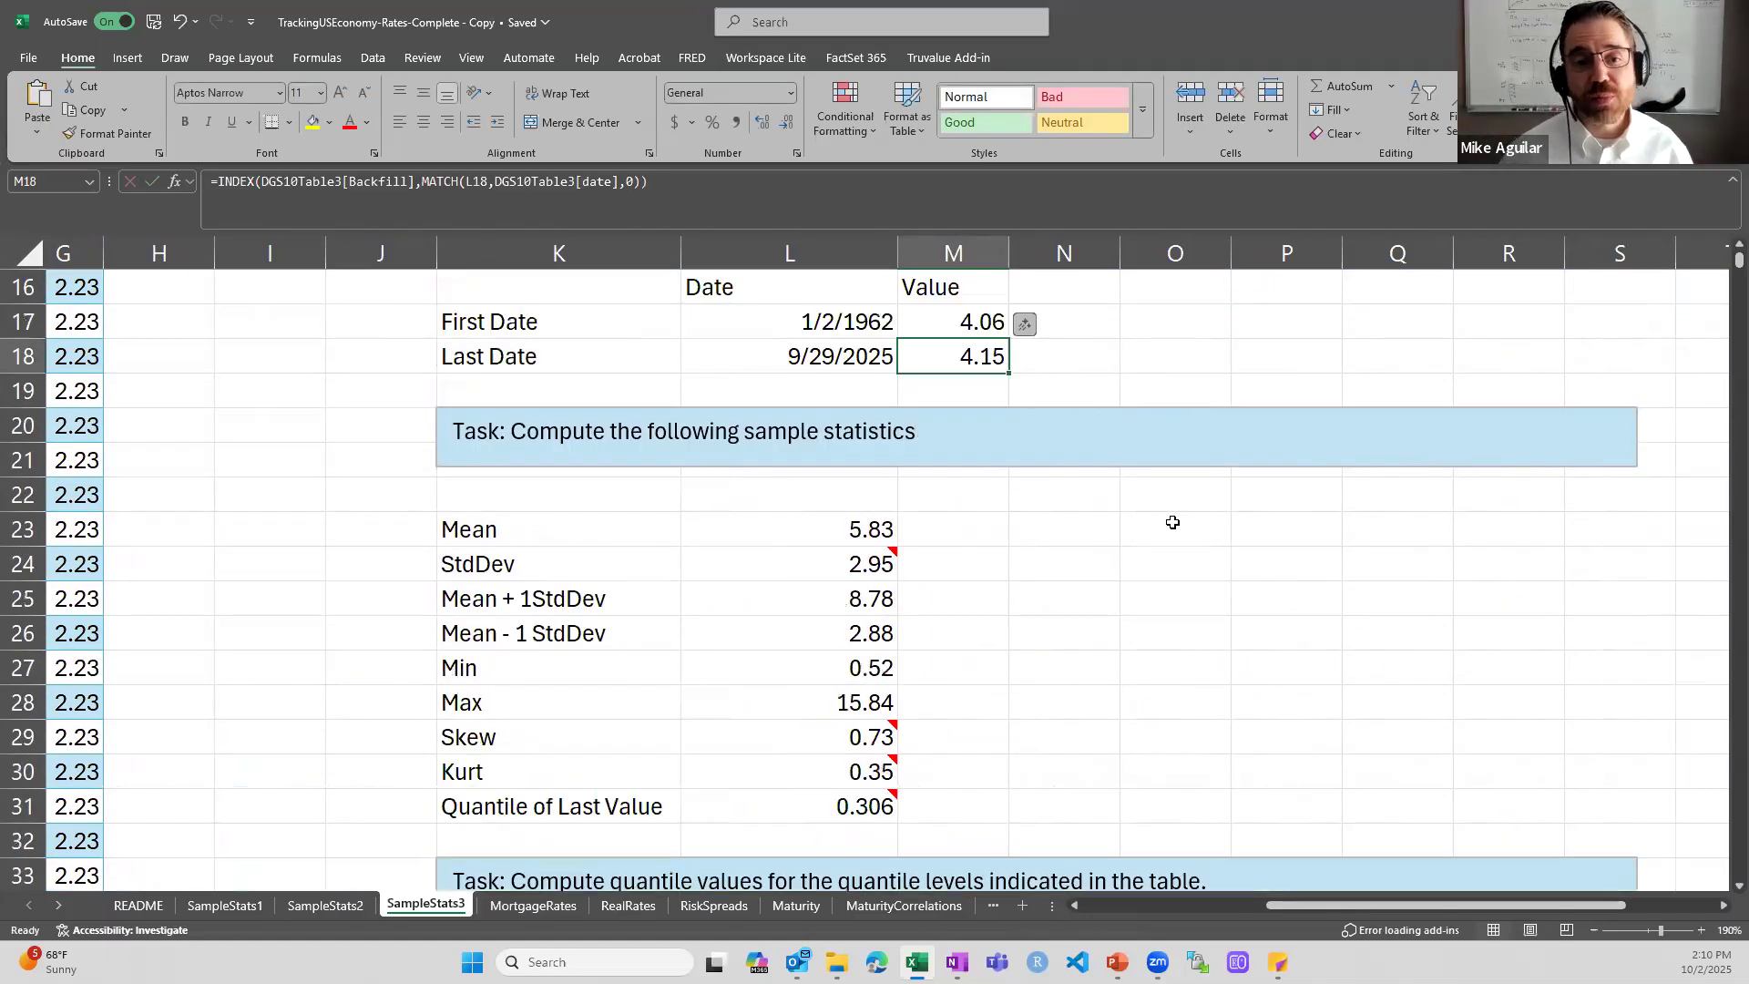
pyautogui.click(860, 527)
pyautogui.doubleClick(859, 527)
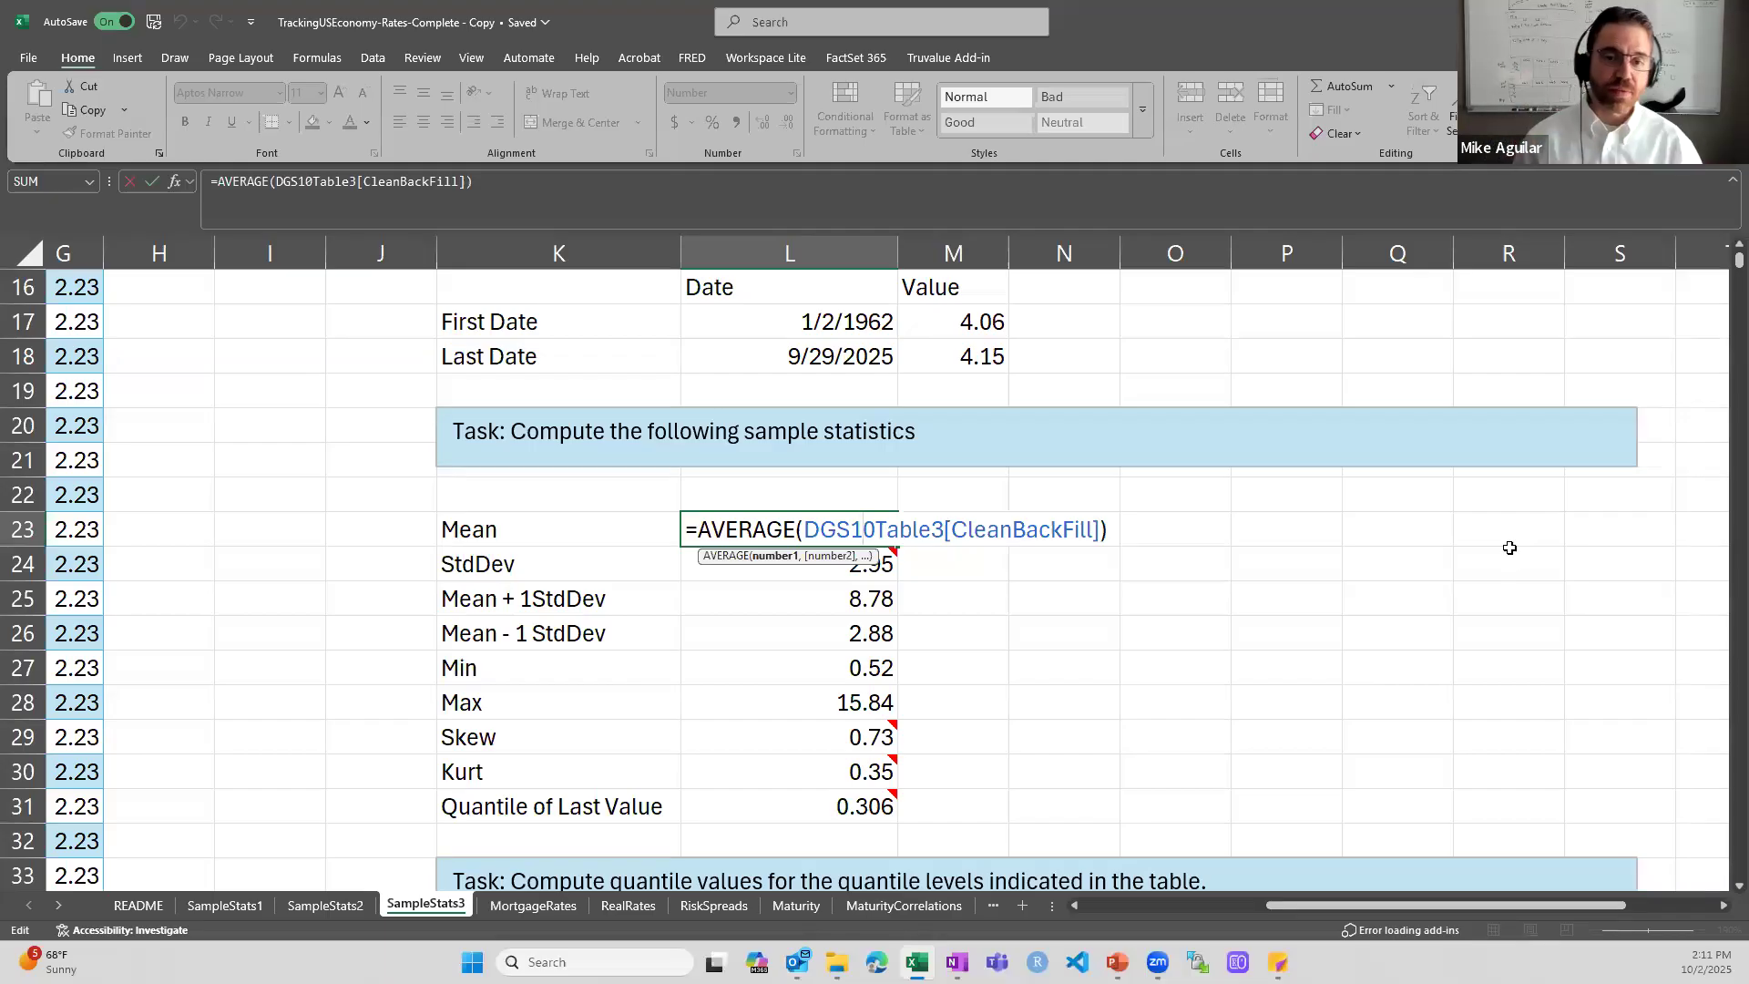
pyautogui.press('Return')
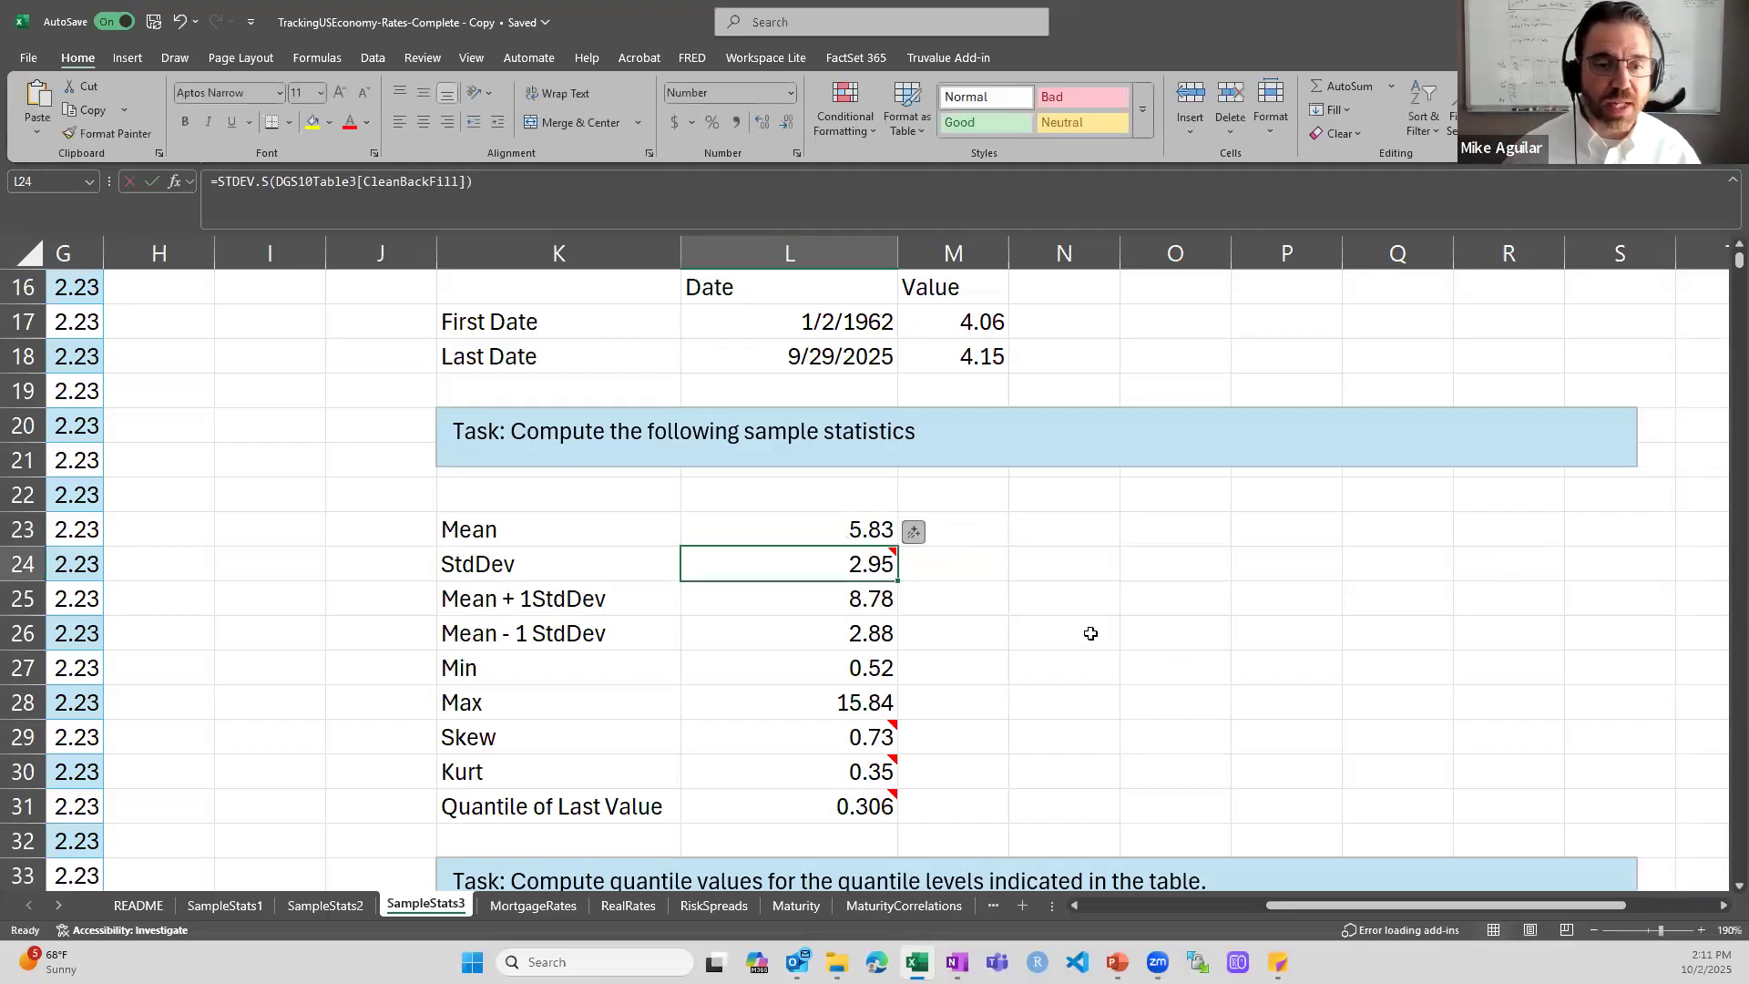
pyautogui.doubleClick(866, 559)
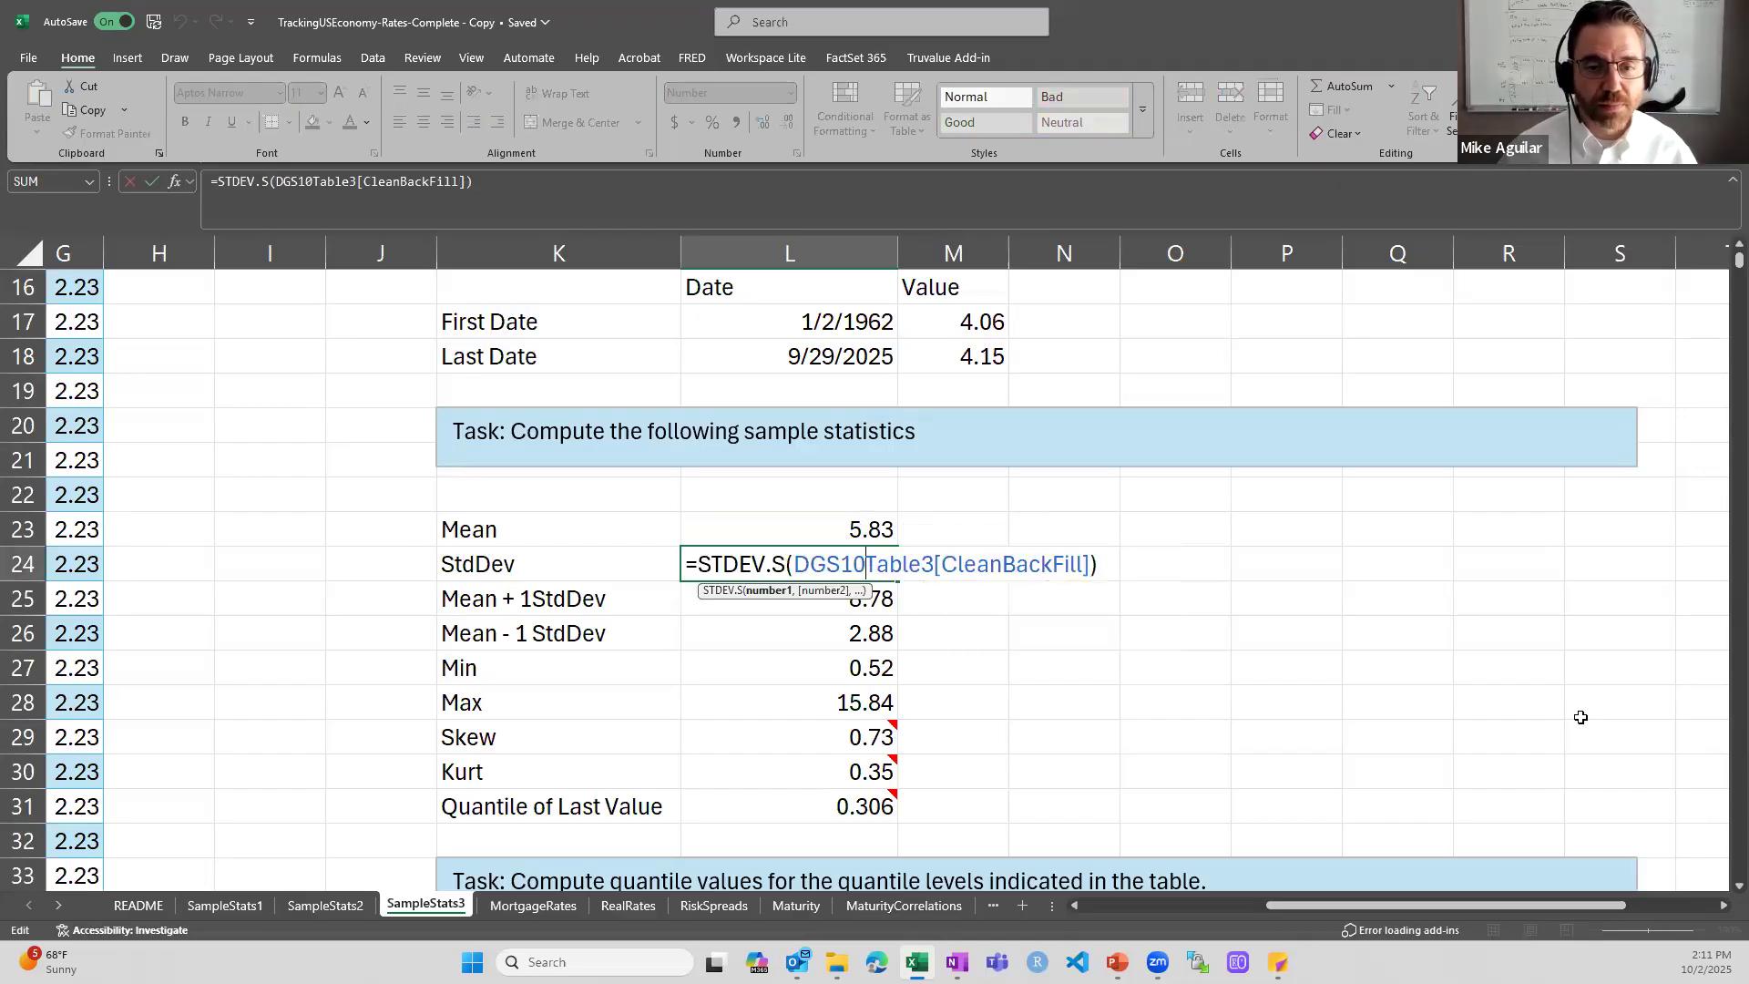
pyautogui.press('Escape')
# - Inspect the Mean + 1StdDev and Mean - 1 StdDev formulas in L25:L26, and check the Min and Max cells in L27:L28
pyautogui.doubleClick(784, 598)
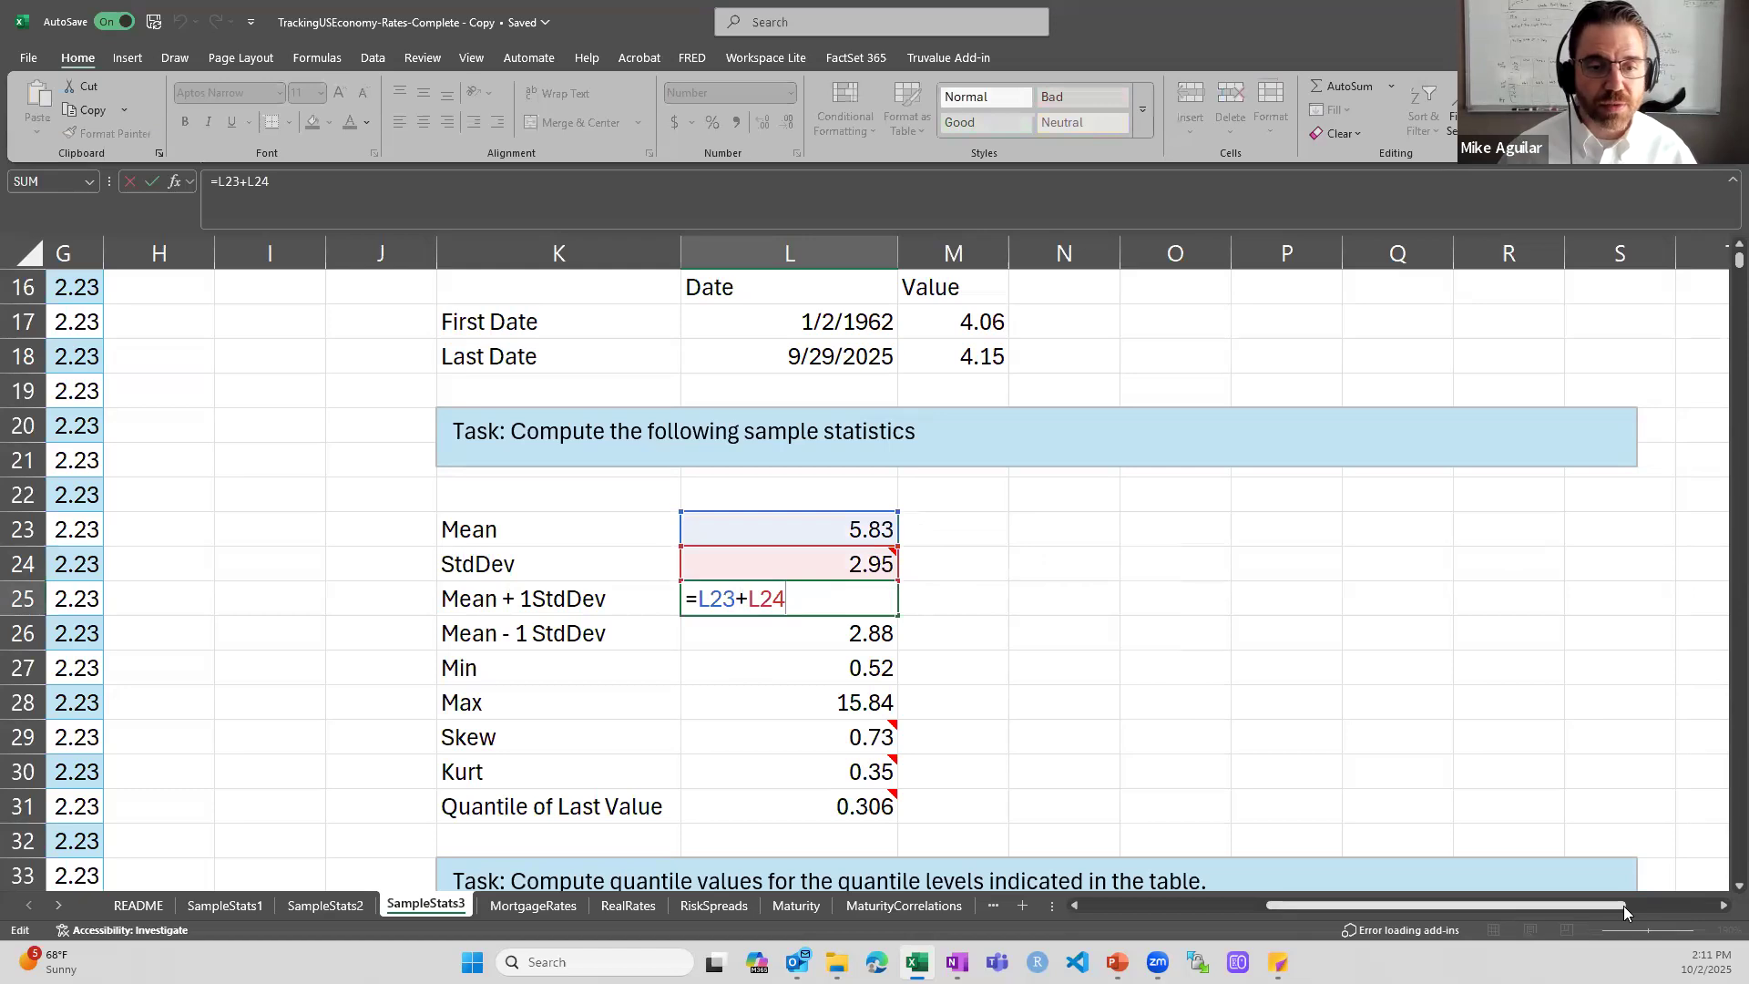
pyautogui.hotkey('ctrl', 'Return')
pyautogui.press('Down')
pyautogui.press('F2')
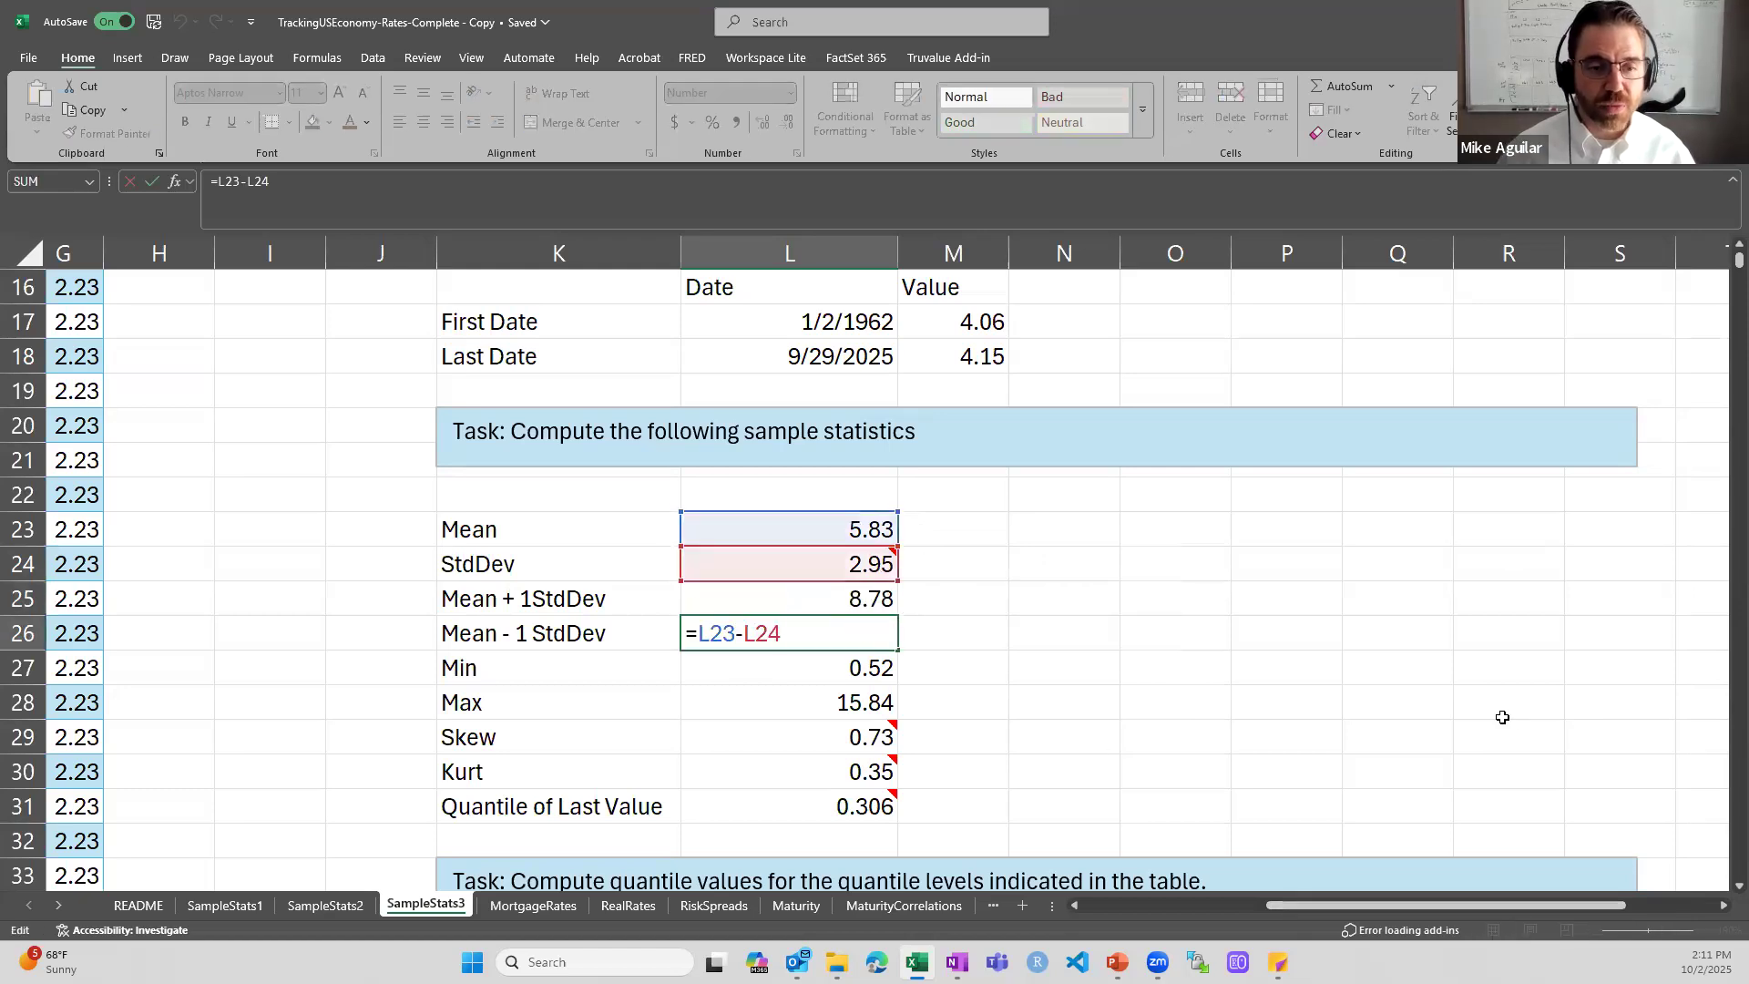
pyautogui.hotkey('ctrl', 'Return')
pyautogui.press('Down')
pyautogui.click(838, 716)
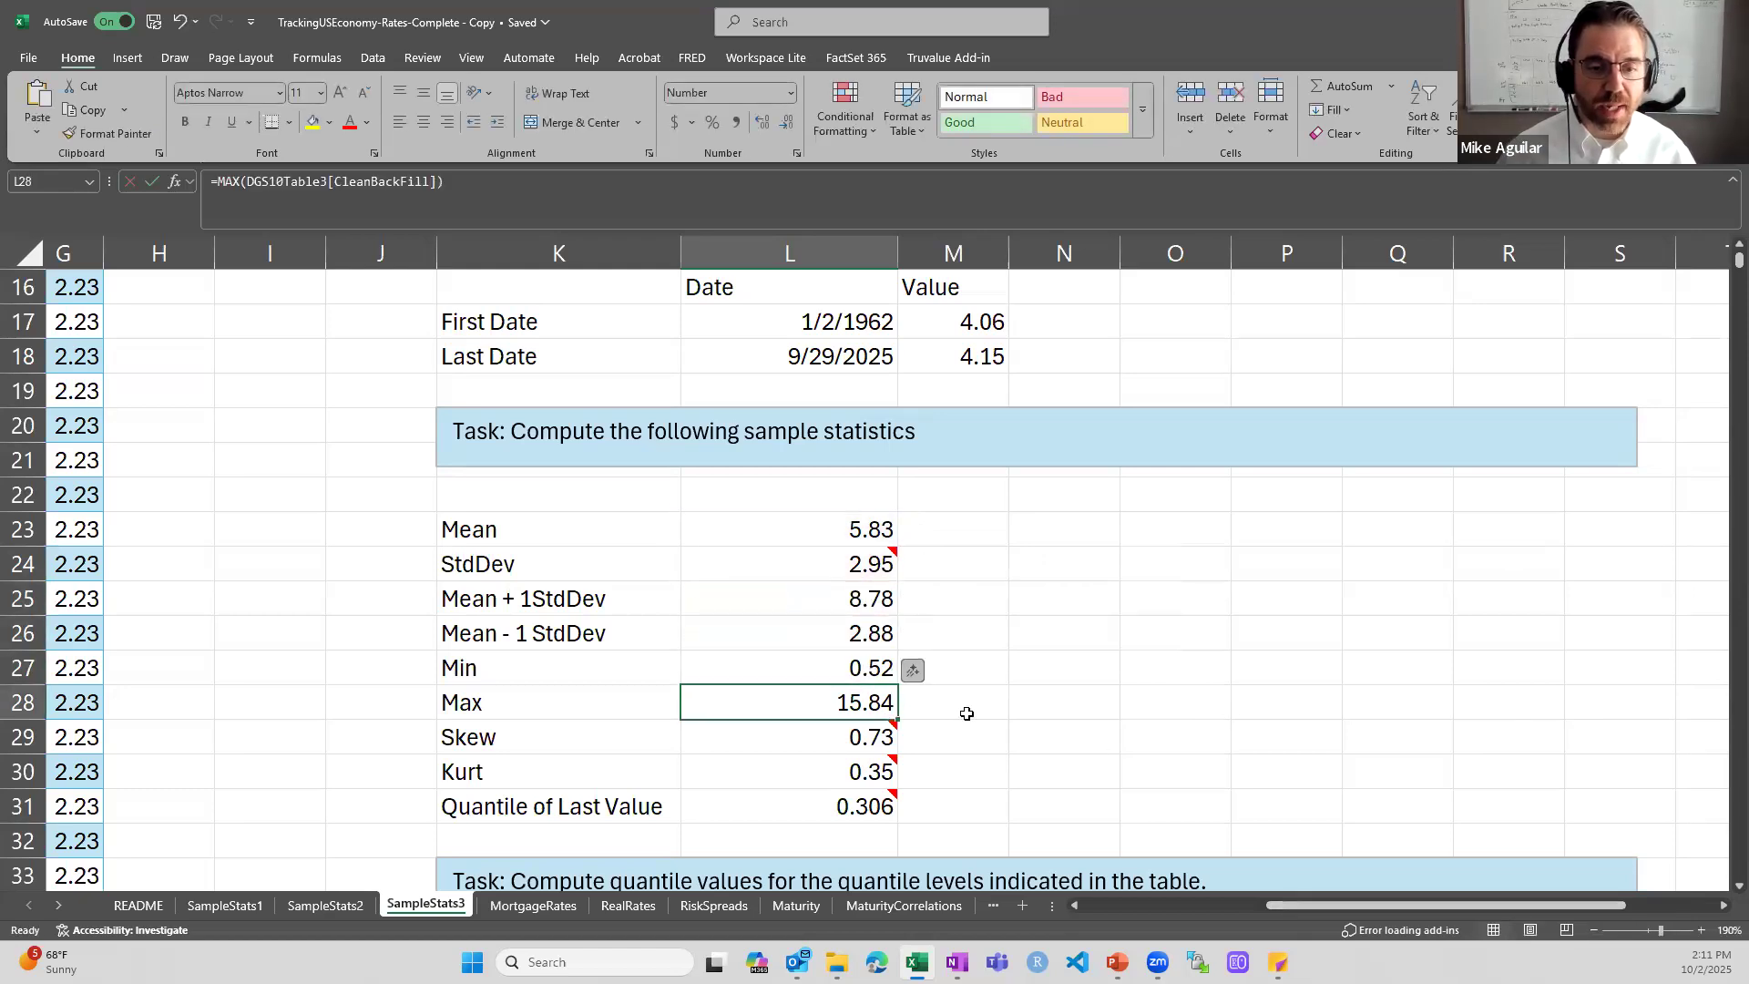
# - Inspect the SKEW formula in L29 and the KURT formula in L30, leaving both unedited
pyautogui.doubleClick(779, 737)
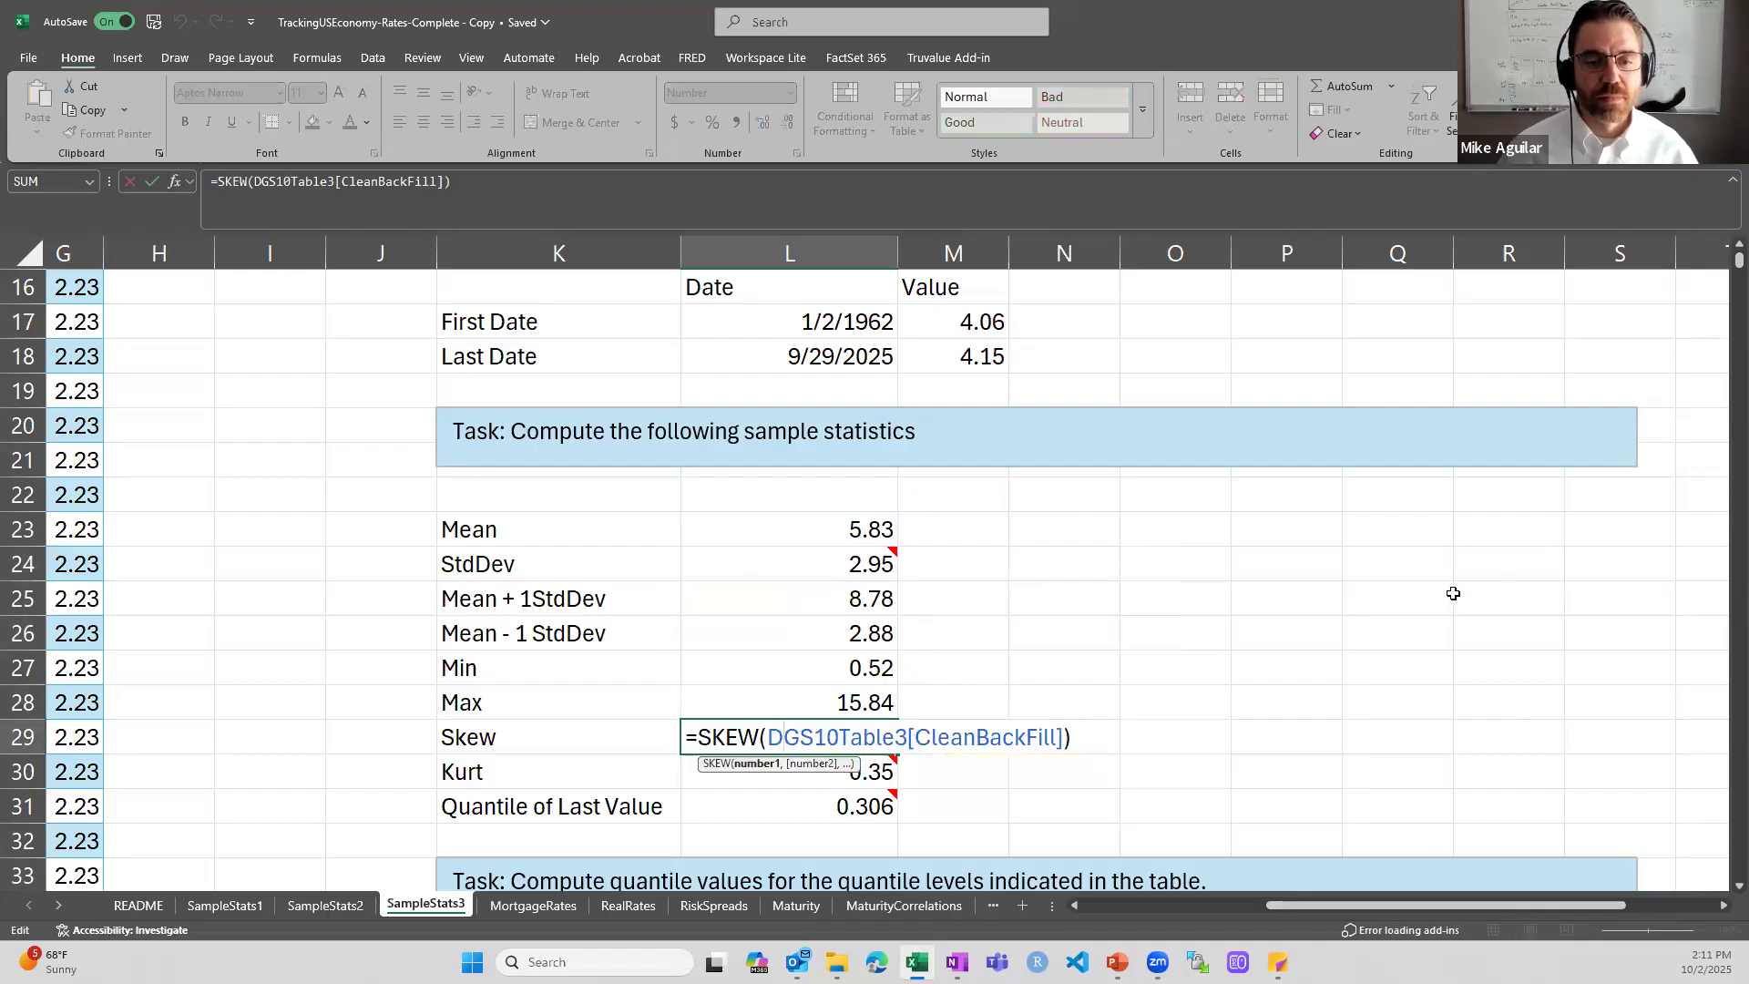
pyautogui.hotkey('ctrl', 'Return')
pyautogui.doubleClick(823, 774)
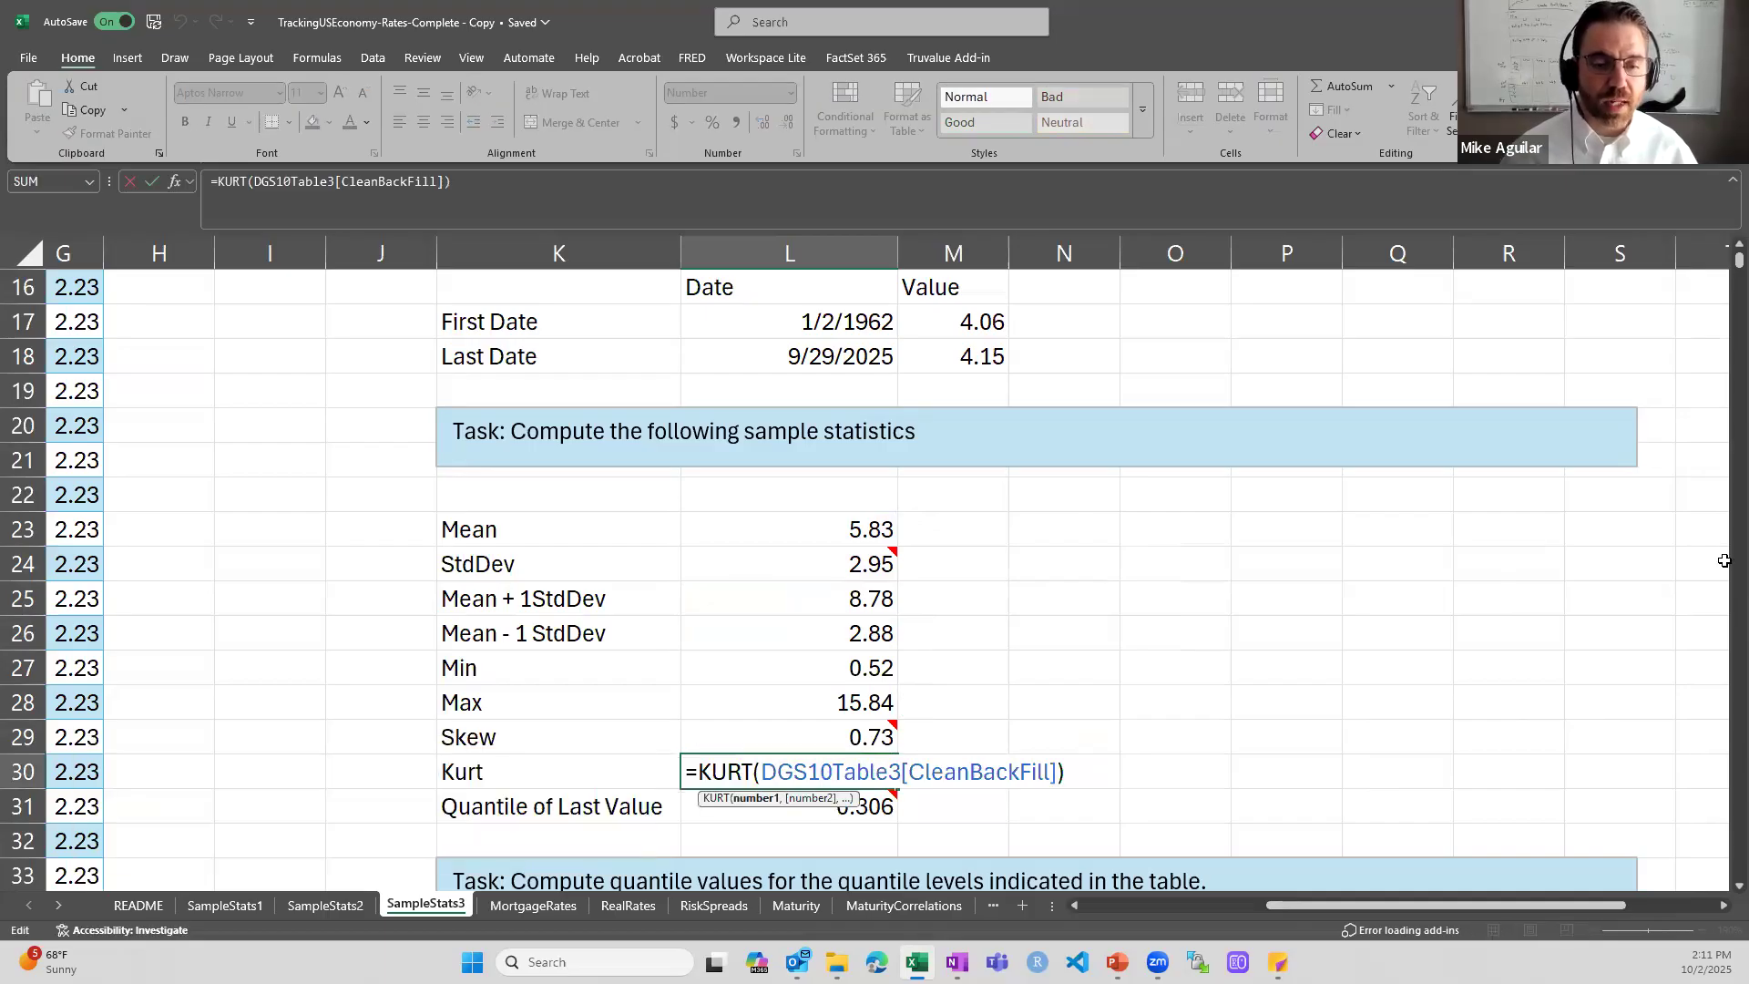
pyautogui.hotkey('ctrl', 'Return')
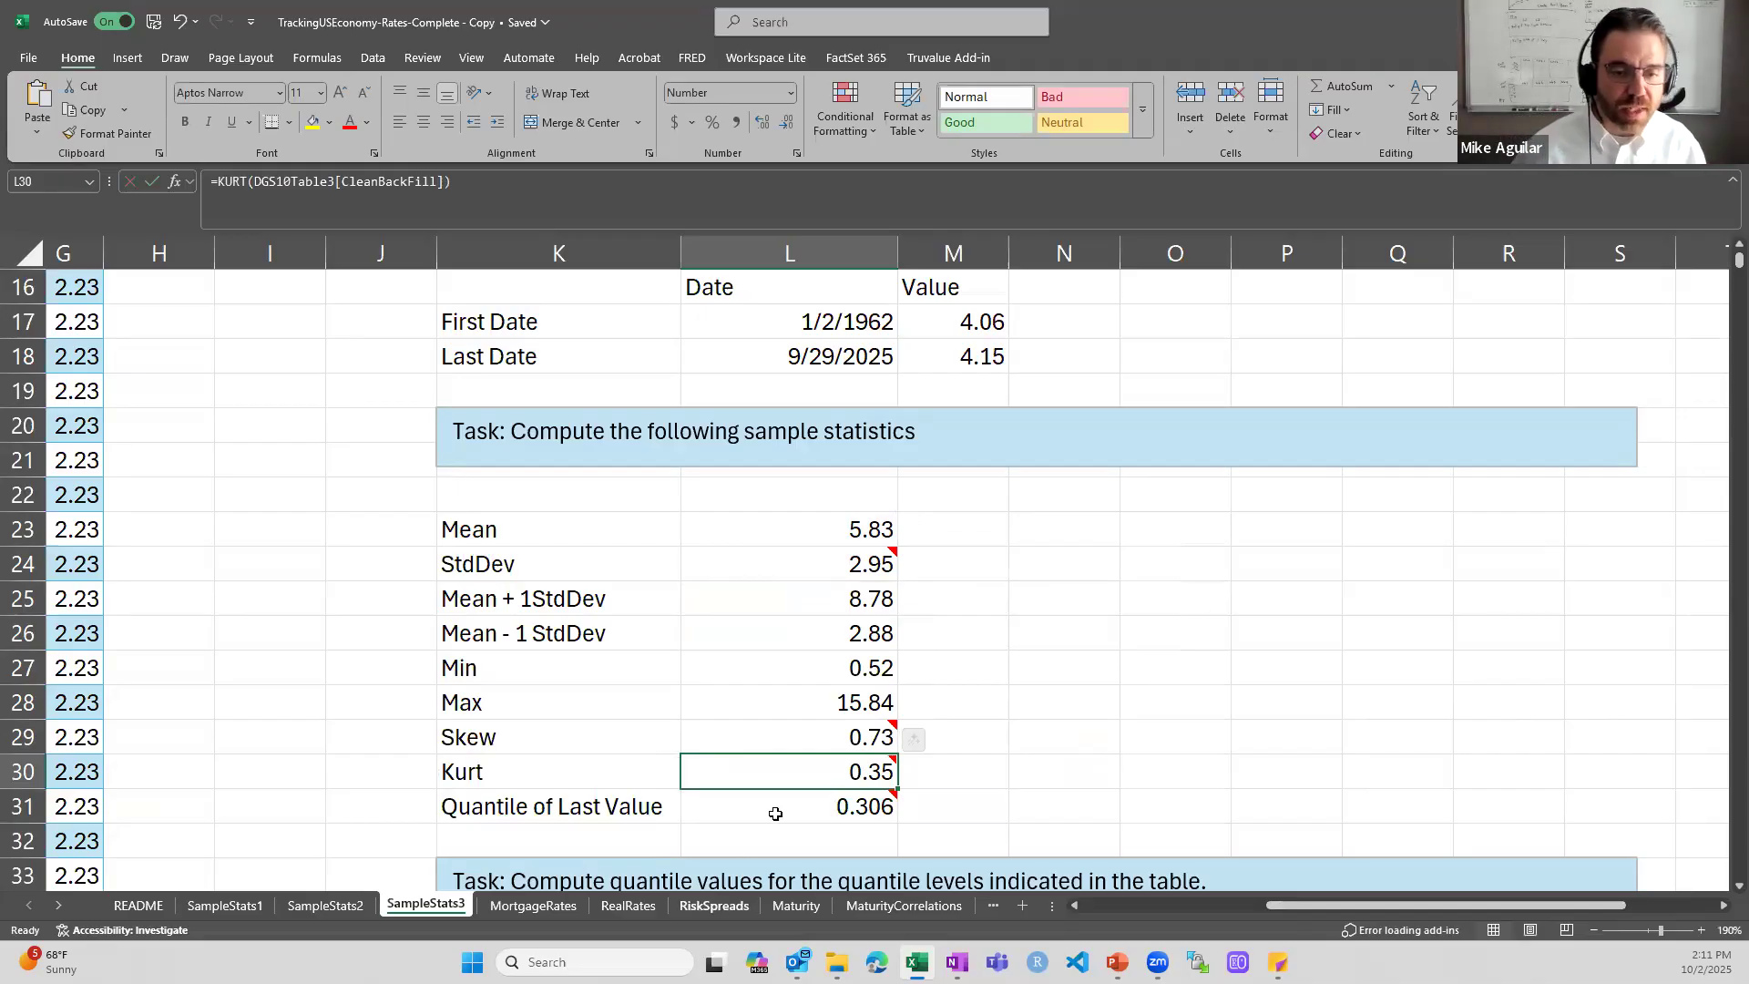
# - Read the cell notes attached to the Kurt value in L30 and the Skew value in L29
pyautogui.moveTo(817, 760)
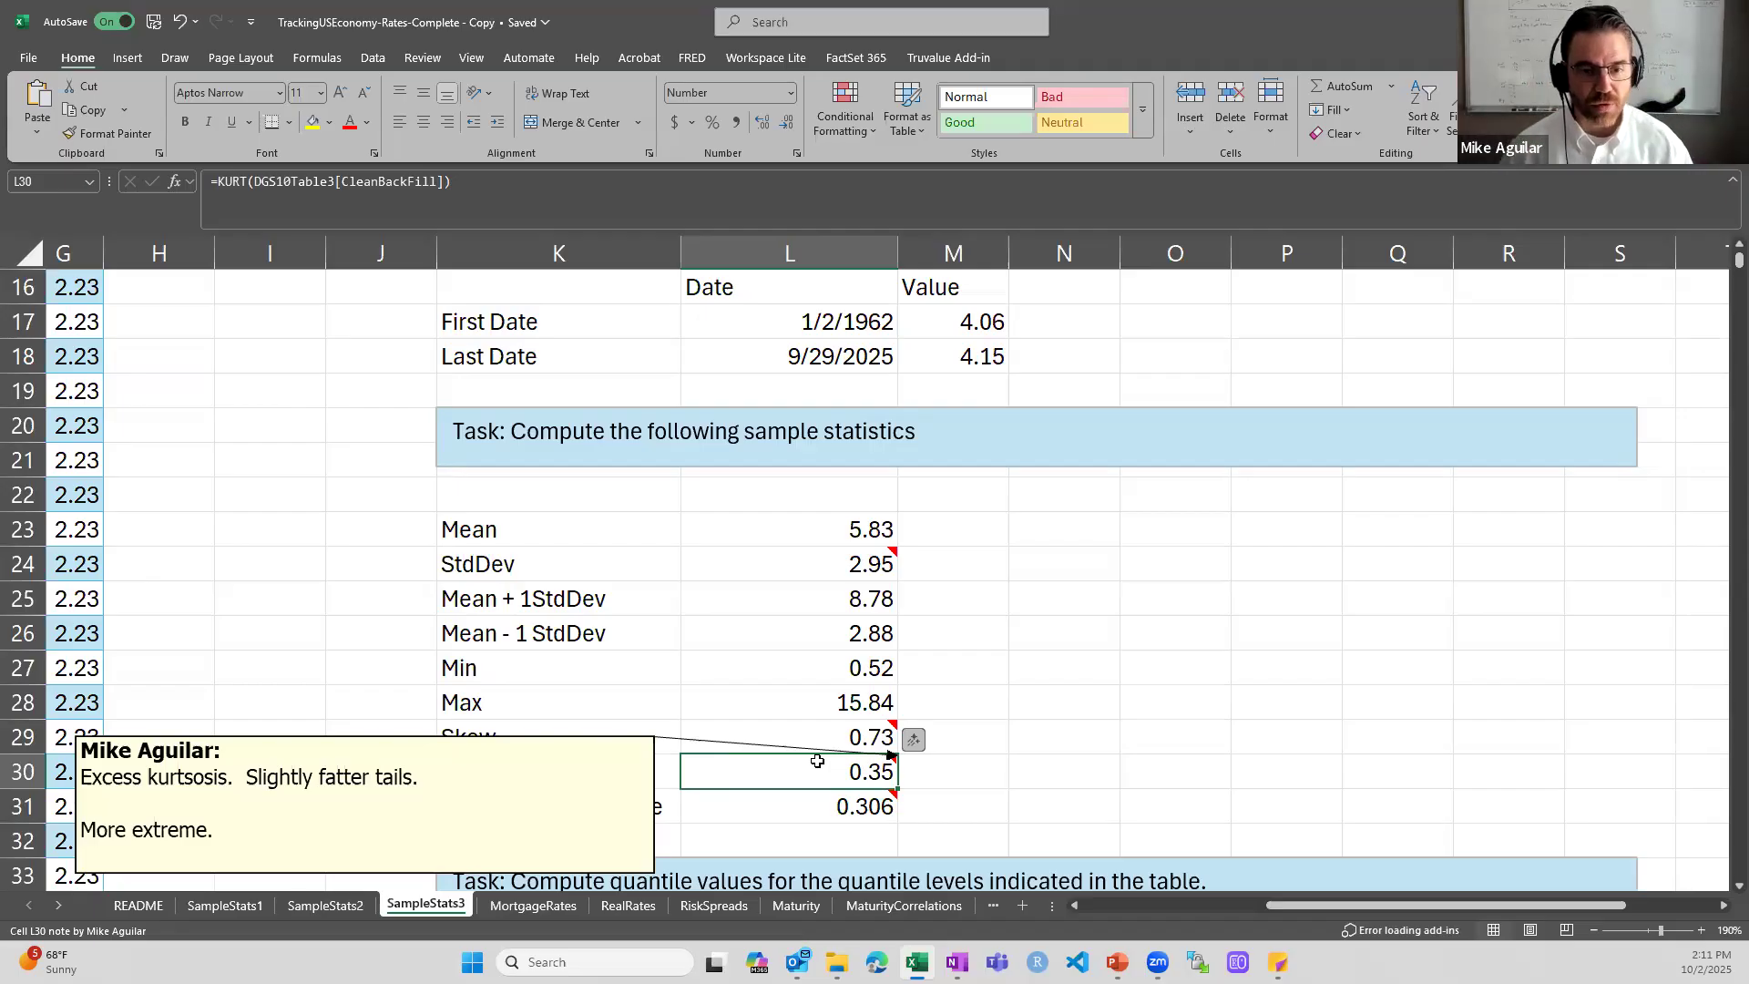
pyautogui.press('Up')
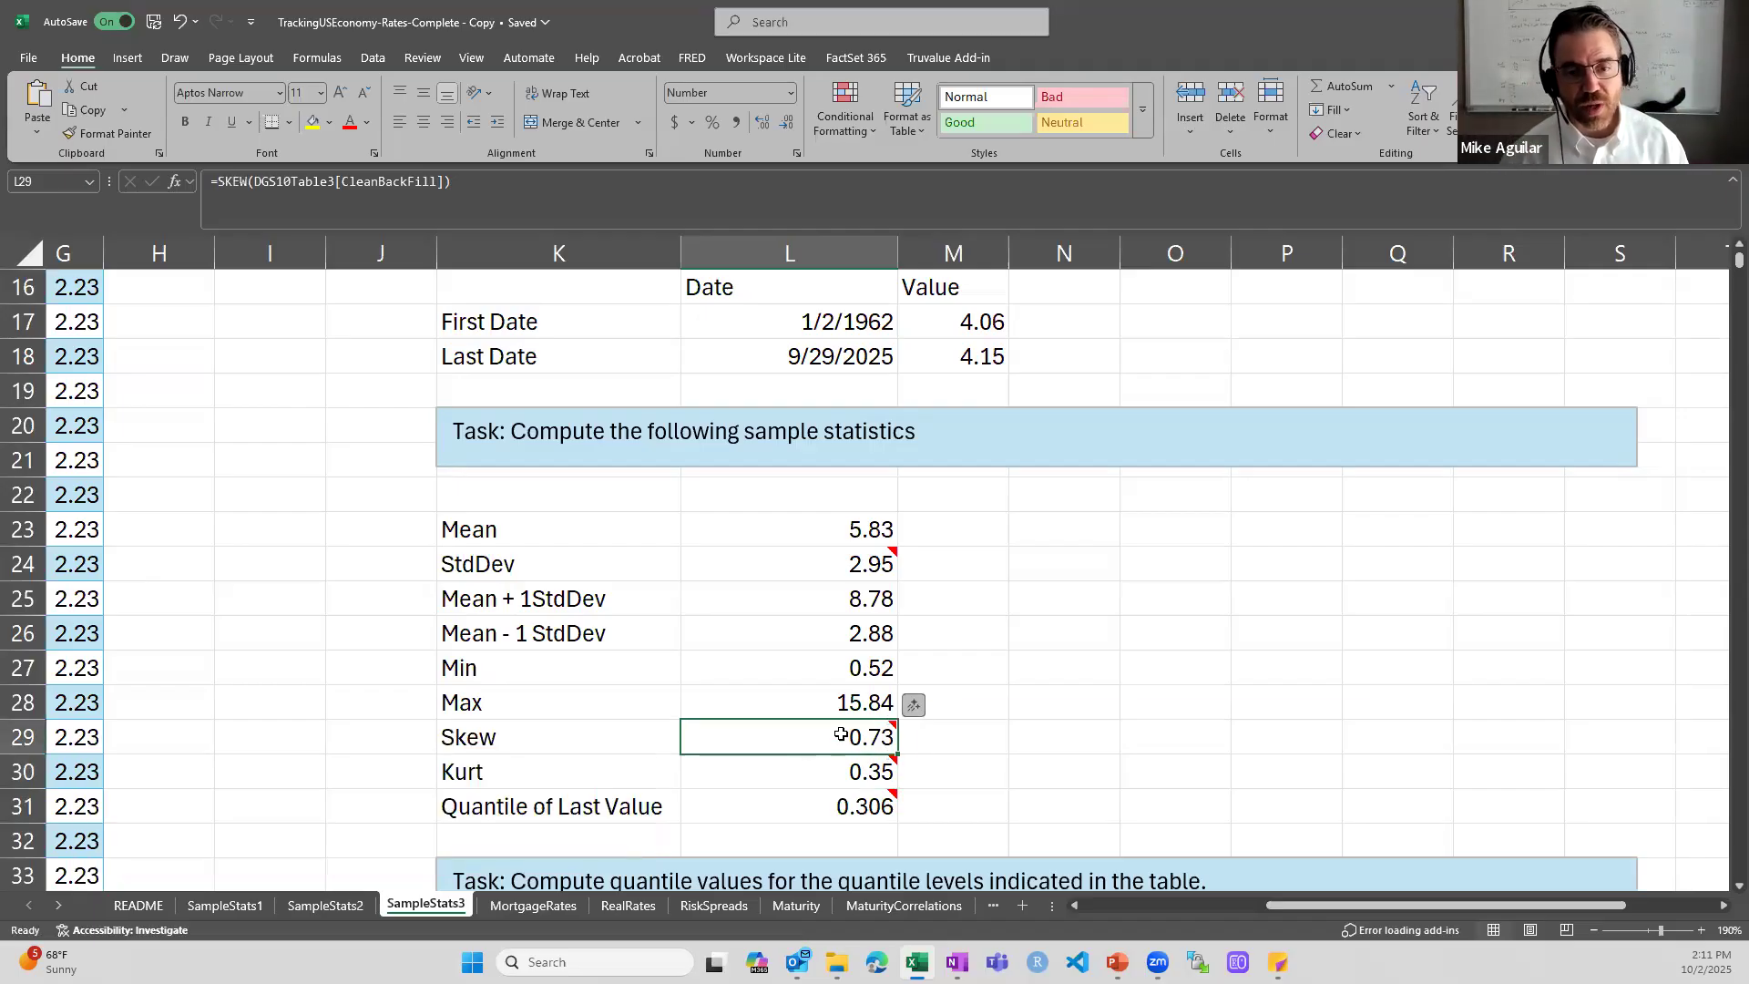
pyautogui.moveTo(840, 734)
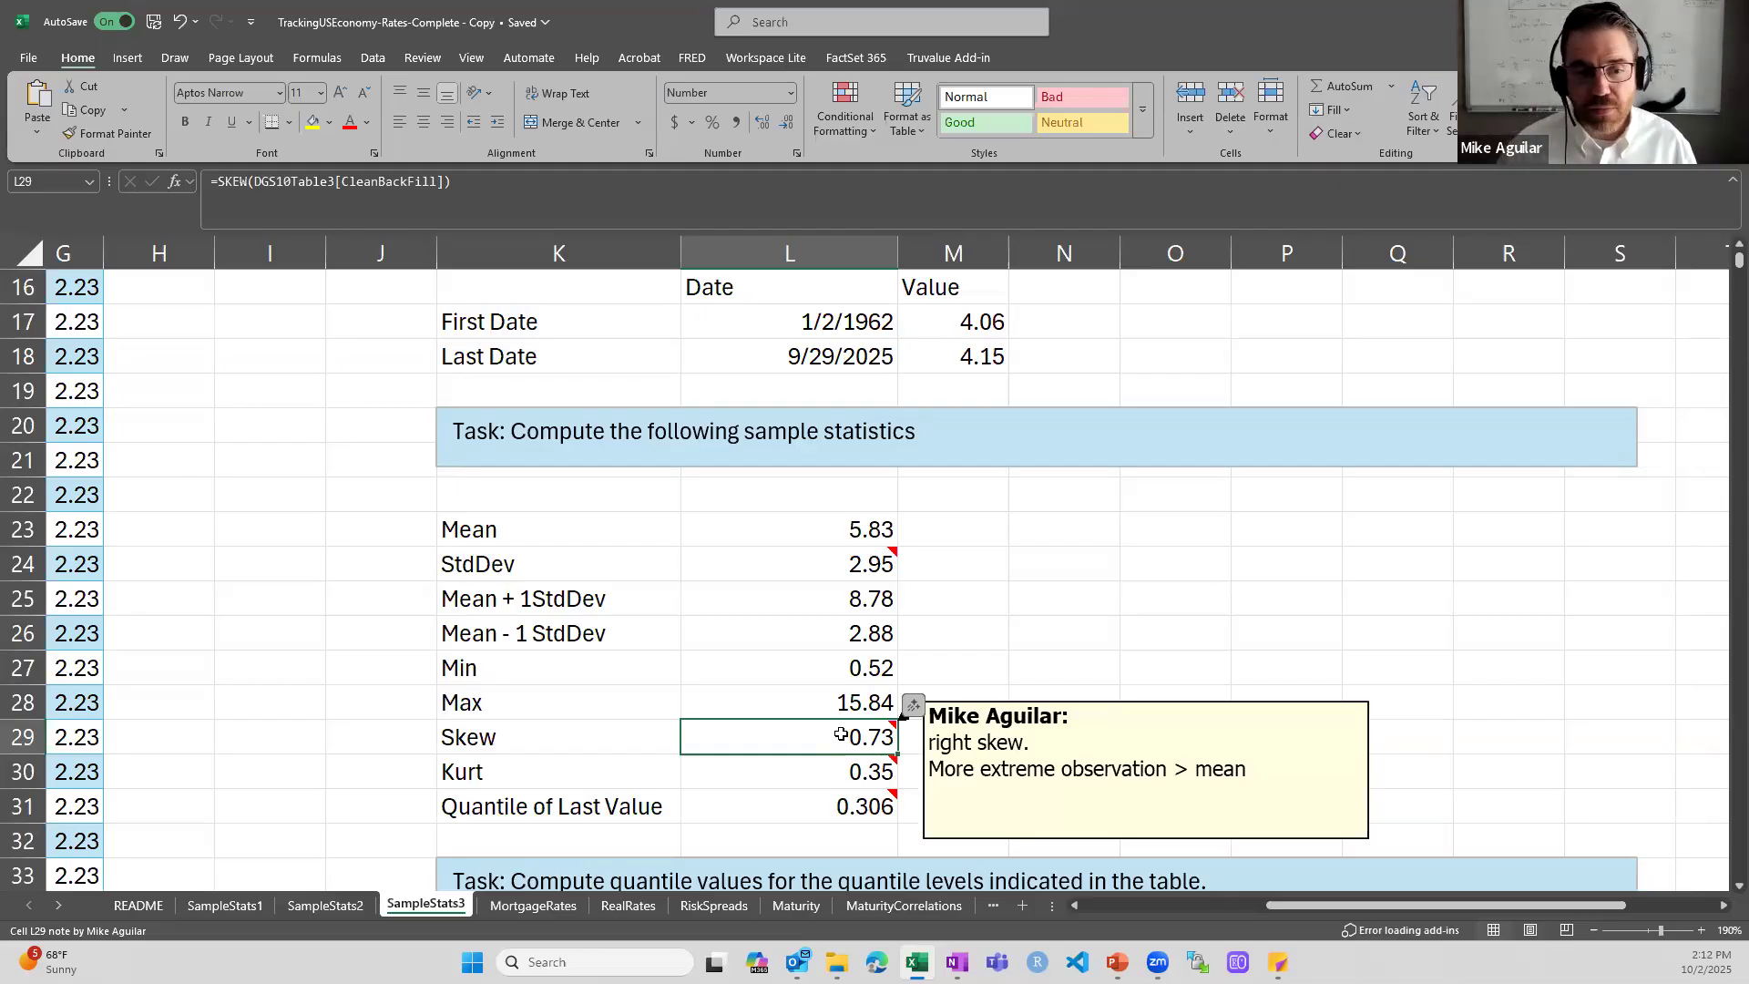
pyautogui.click(840, 734)
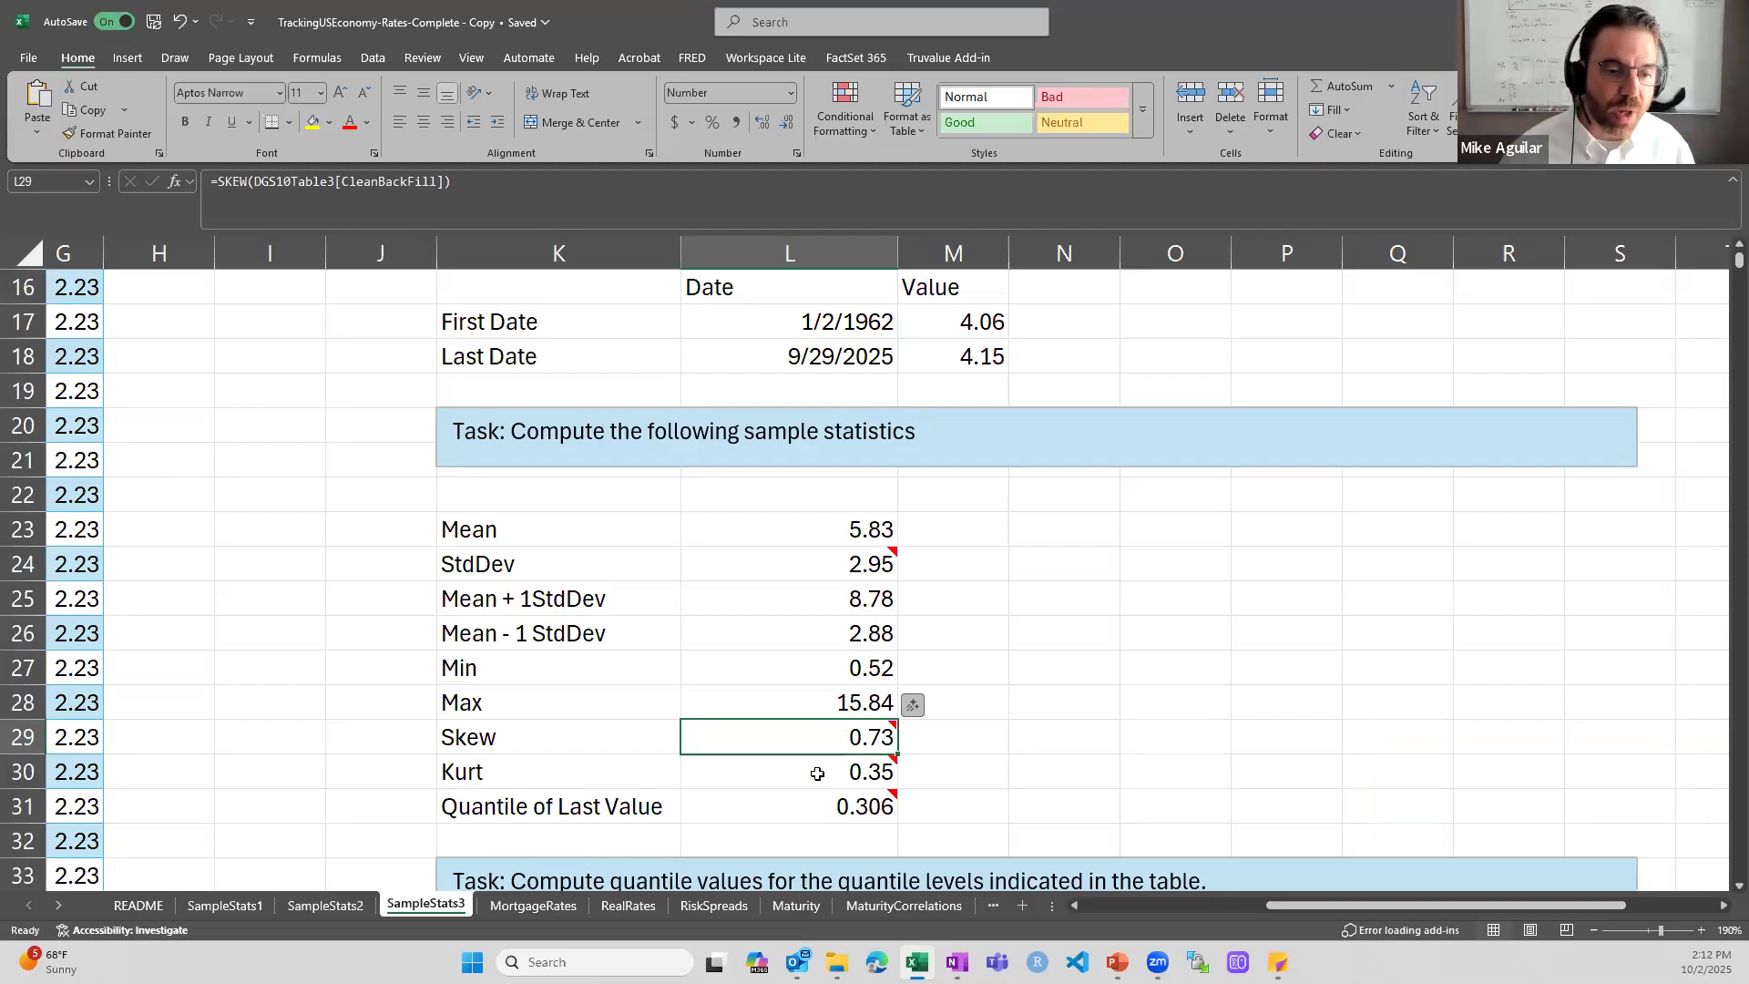
# - Inspect the PERCENTRANK.INC formula for the Quantile of Last Value in L31, and read the note attached to it
pyautogui.doubleClick(793, 811)
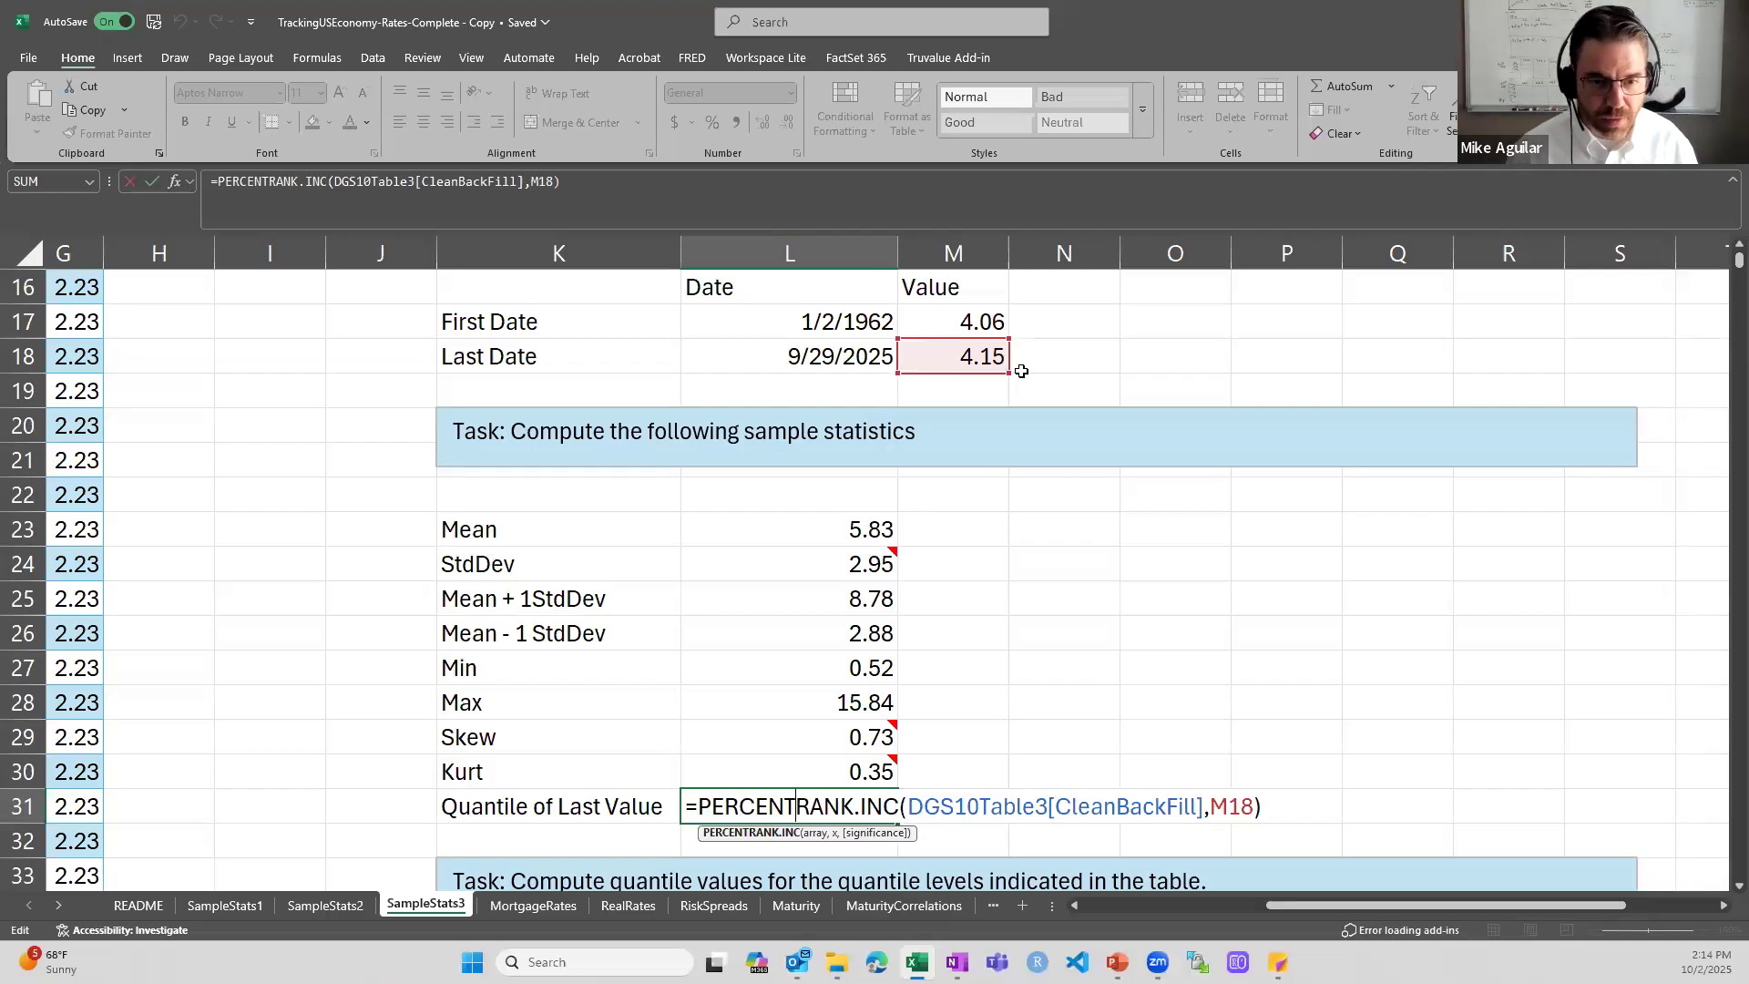
pyautogui.press('Return')
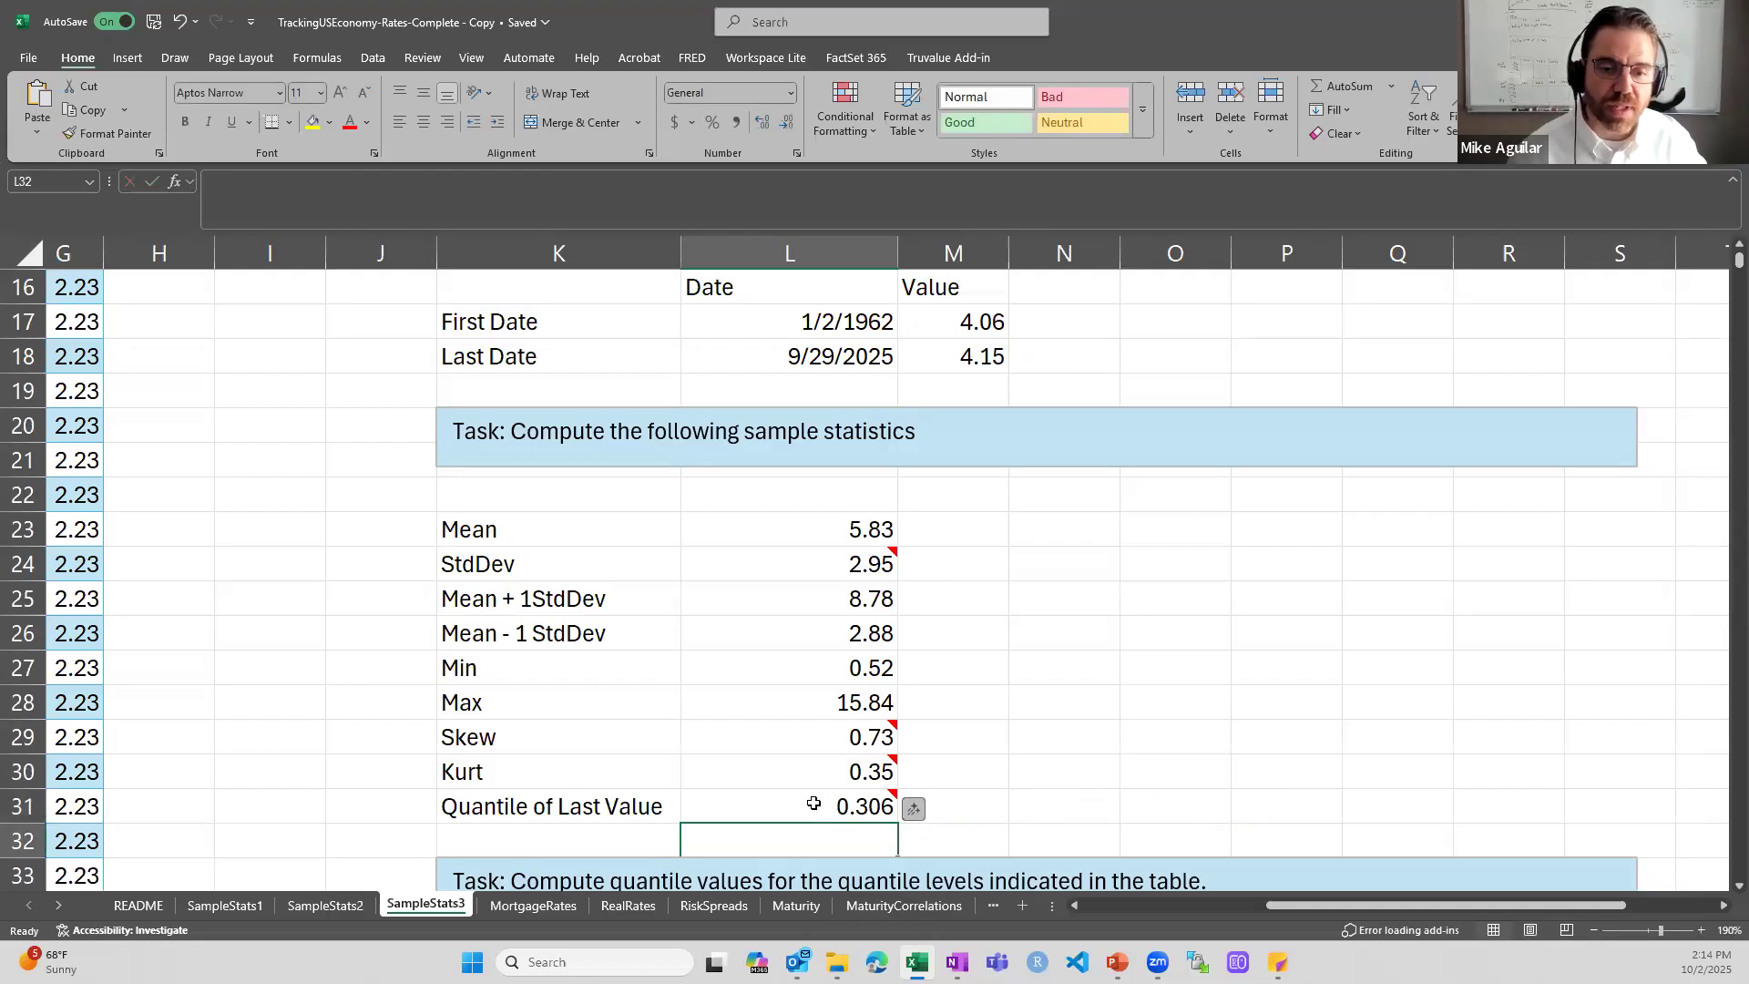
pyautogui.moveTo(813, 803)
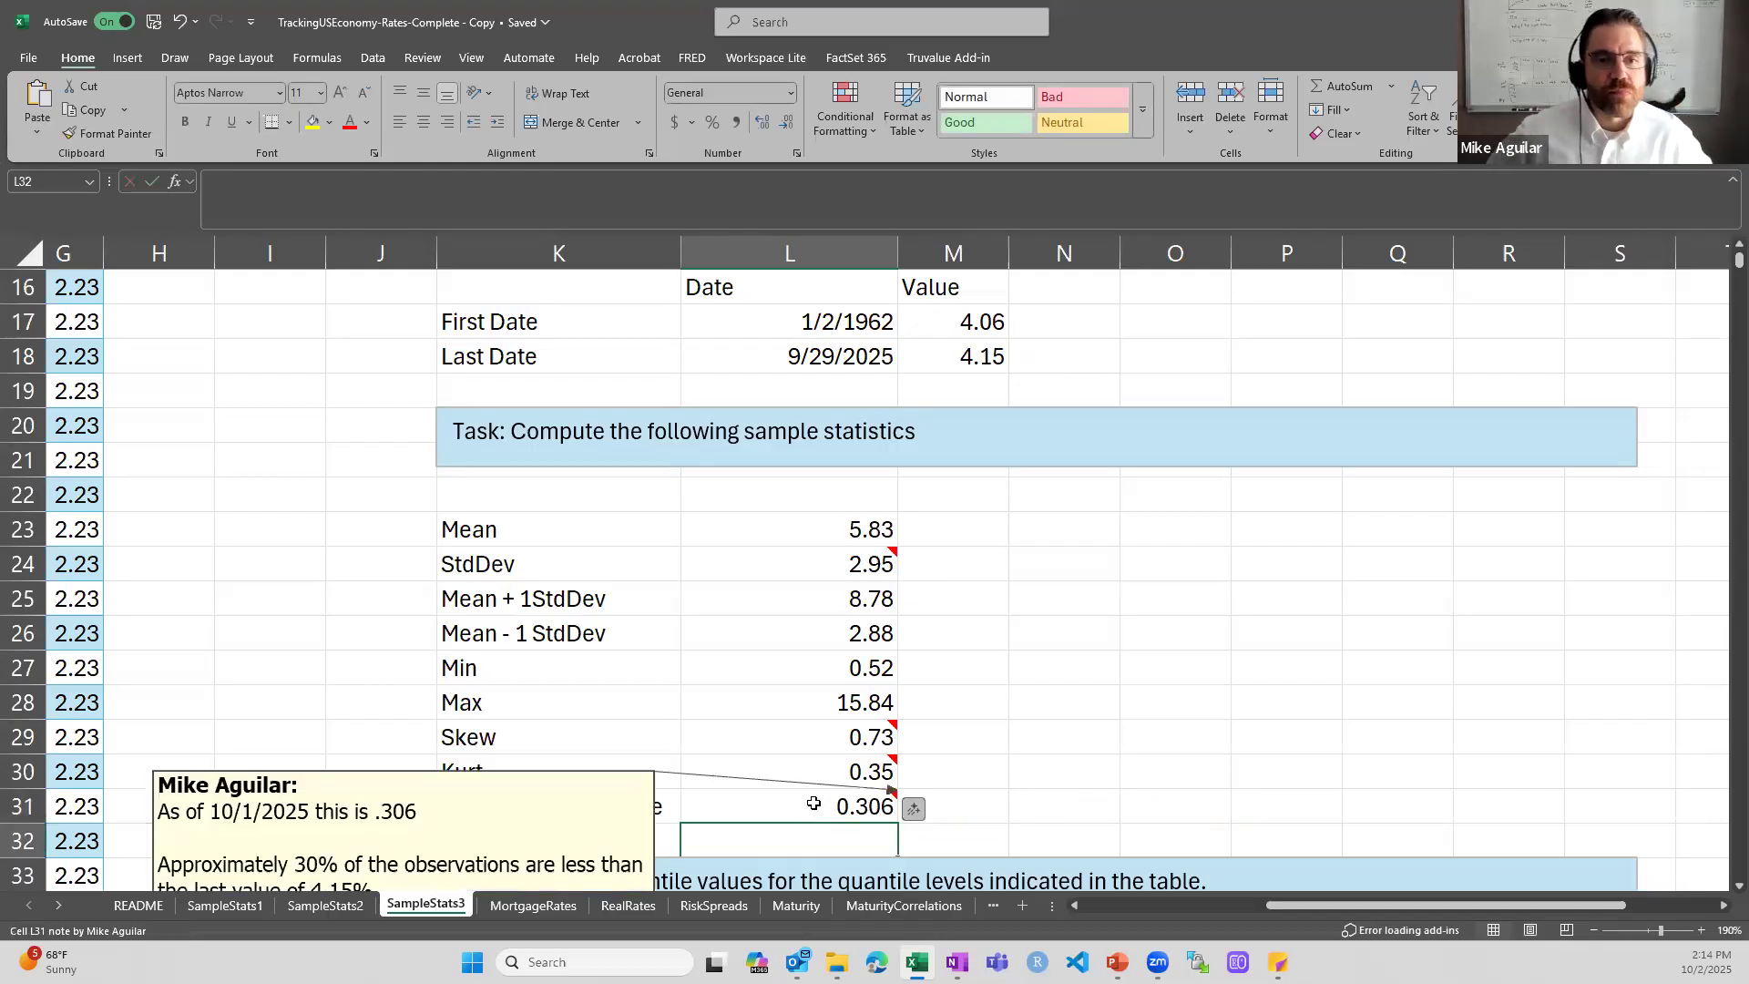
pyautogui.scroll(-1, 793, 772)
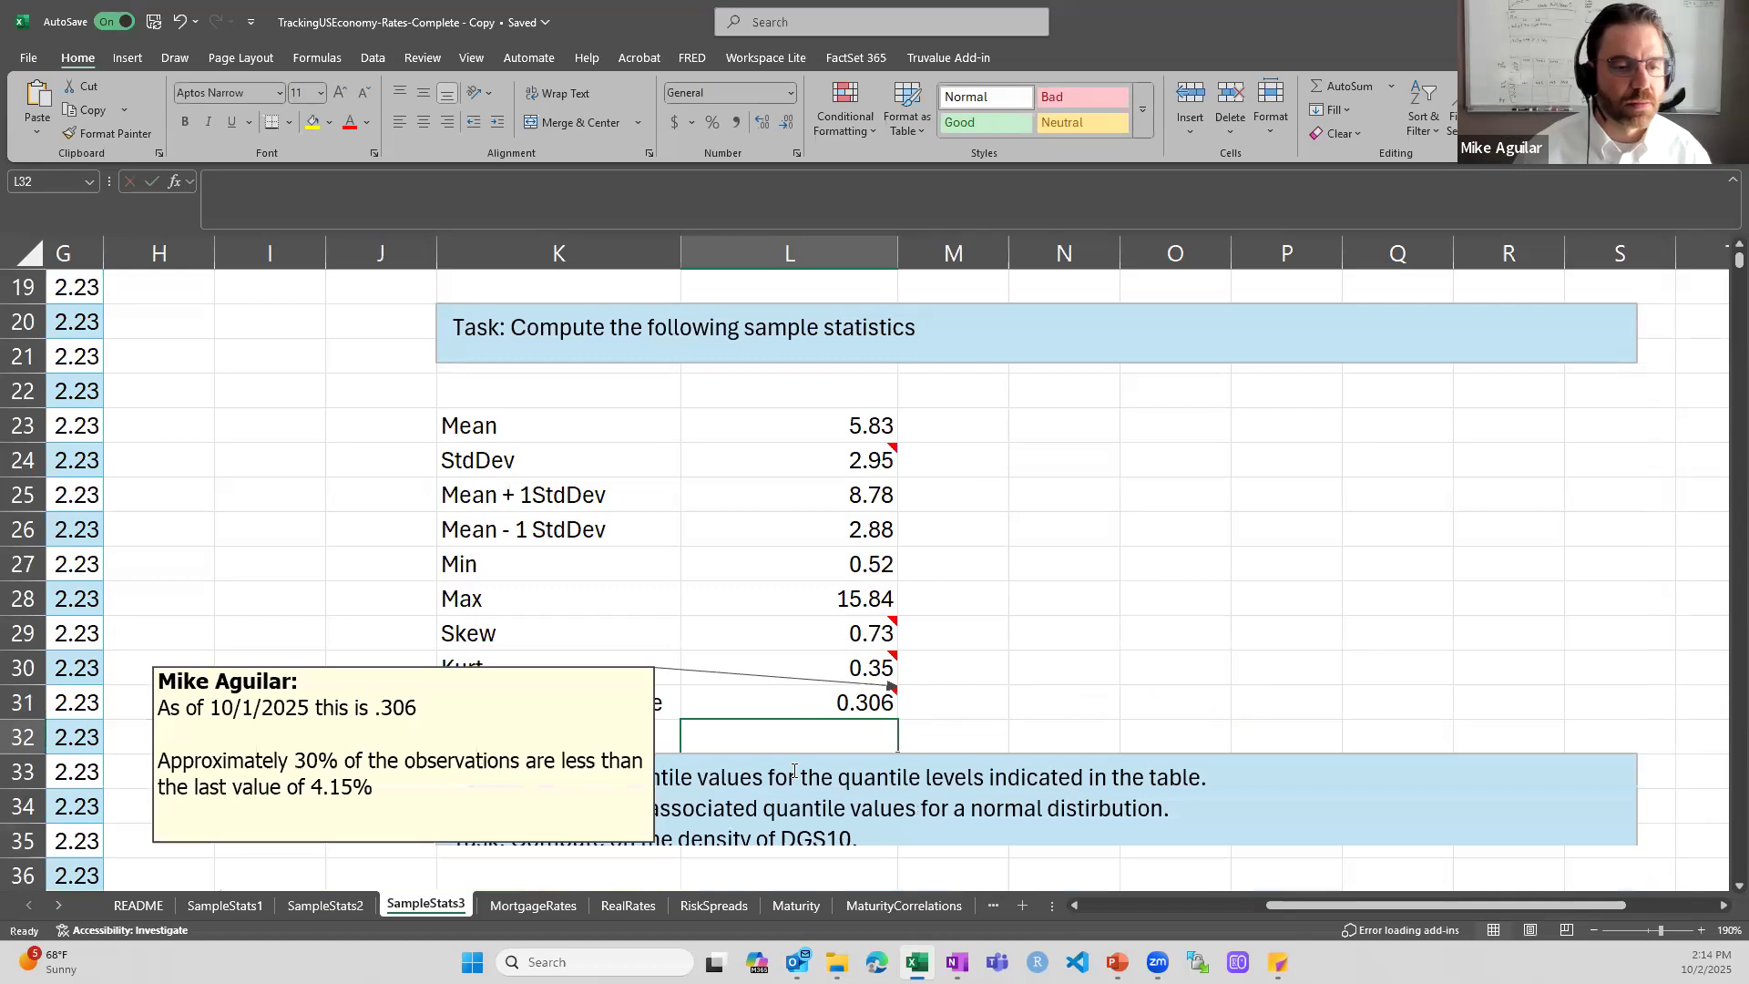
pyautogui.scroll(-1, 794, 771)
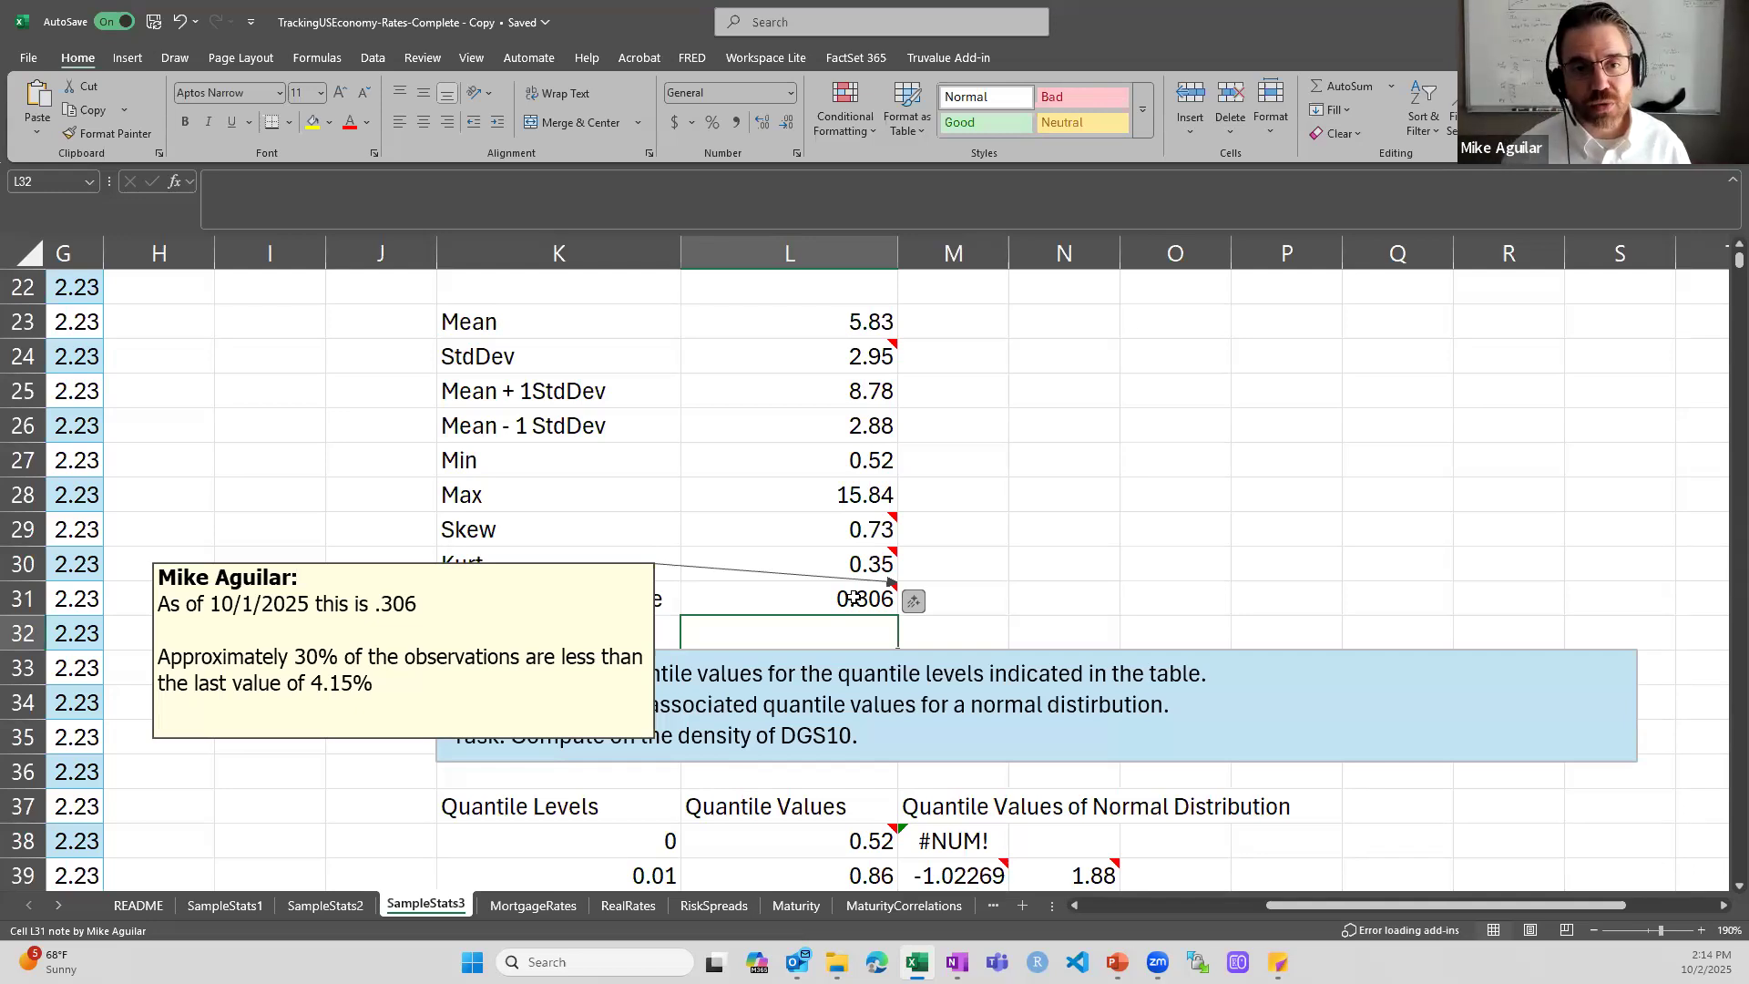
pyautogui.scroll(2, 851, 597)
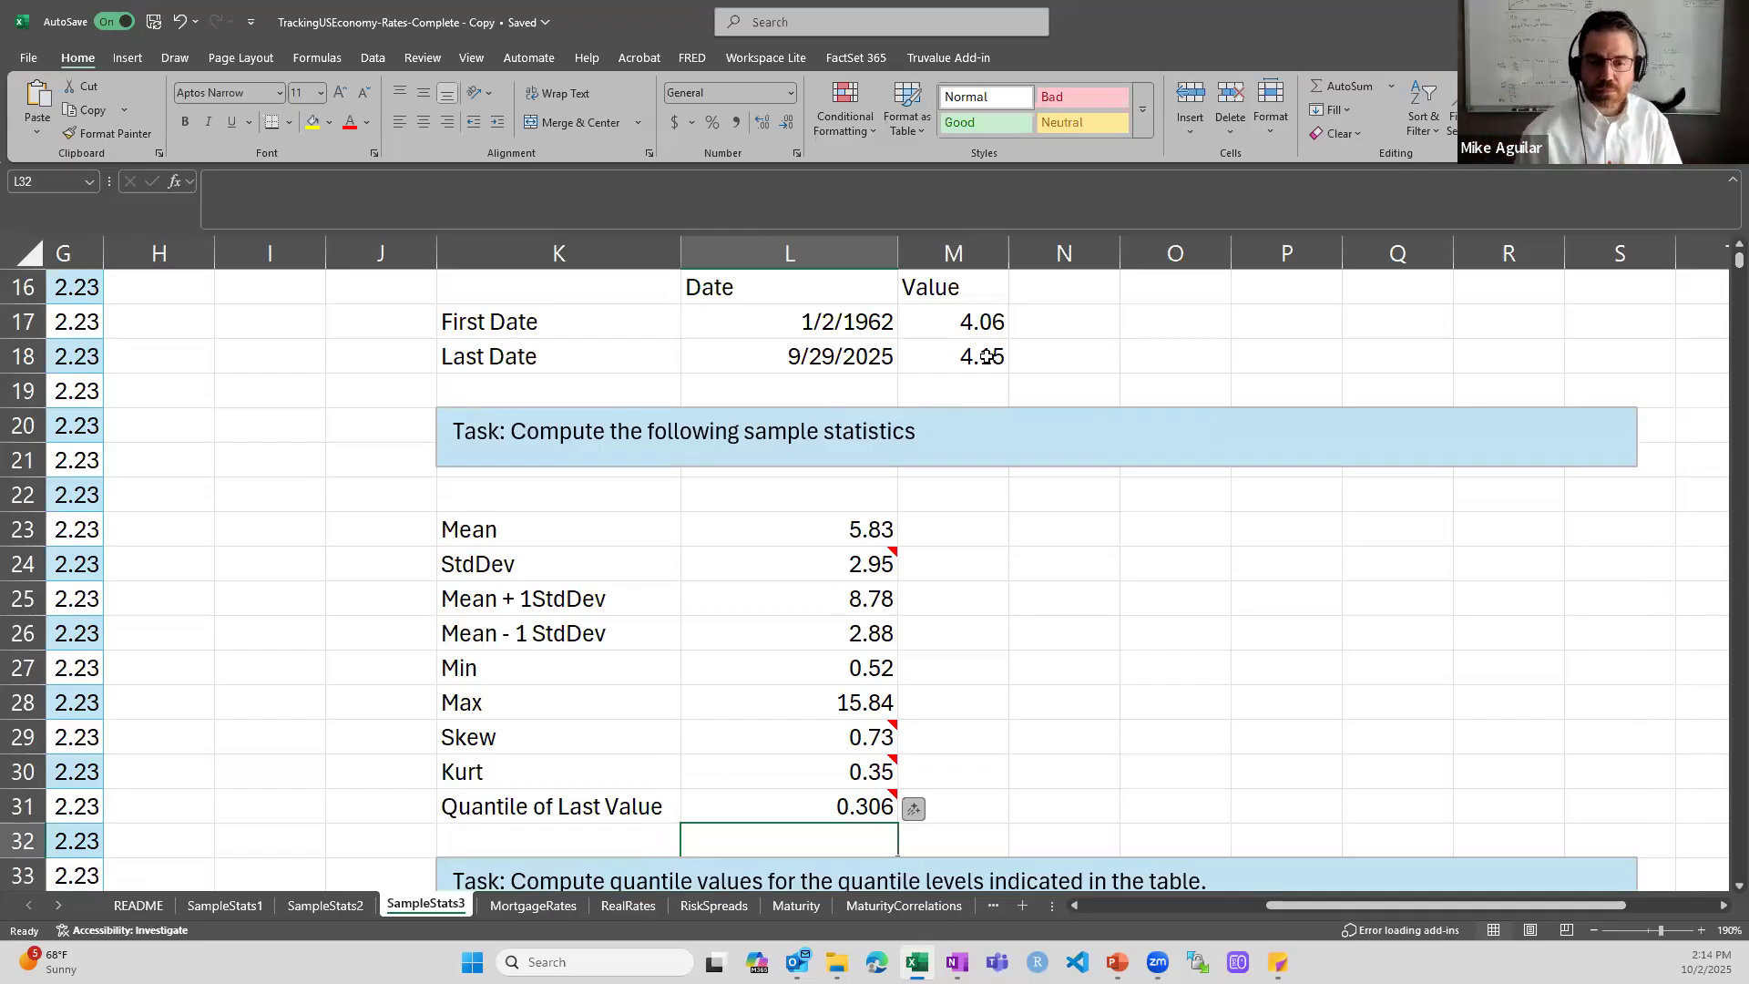
pyautogui.press('Up')
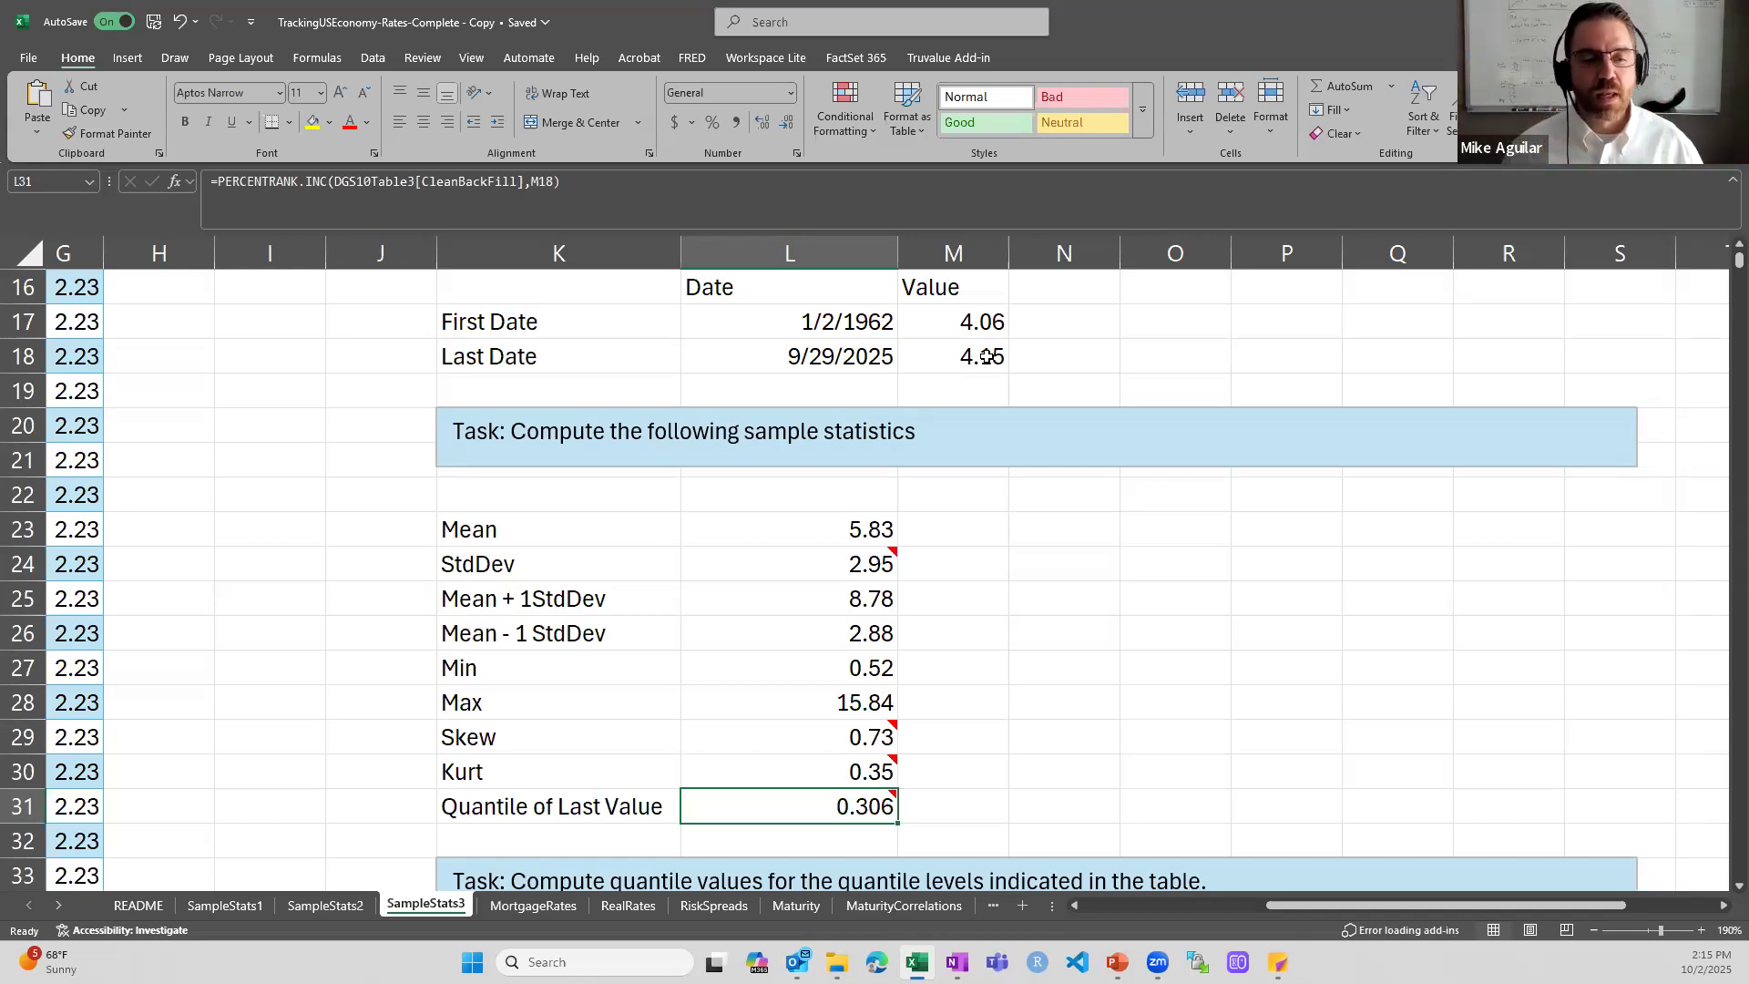
# - Examine the Quantile Levels column from K38 down to the 0.3 level in K45
pyautogui.scroll(-1, 939, 511)
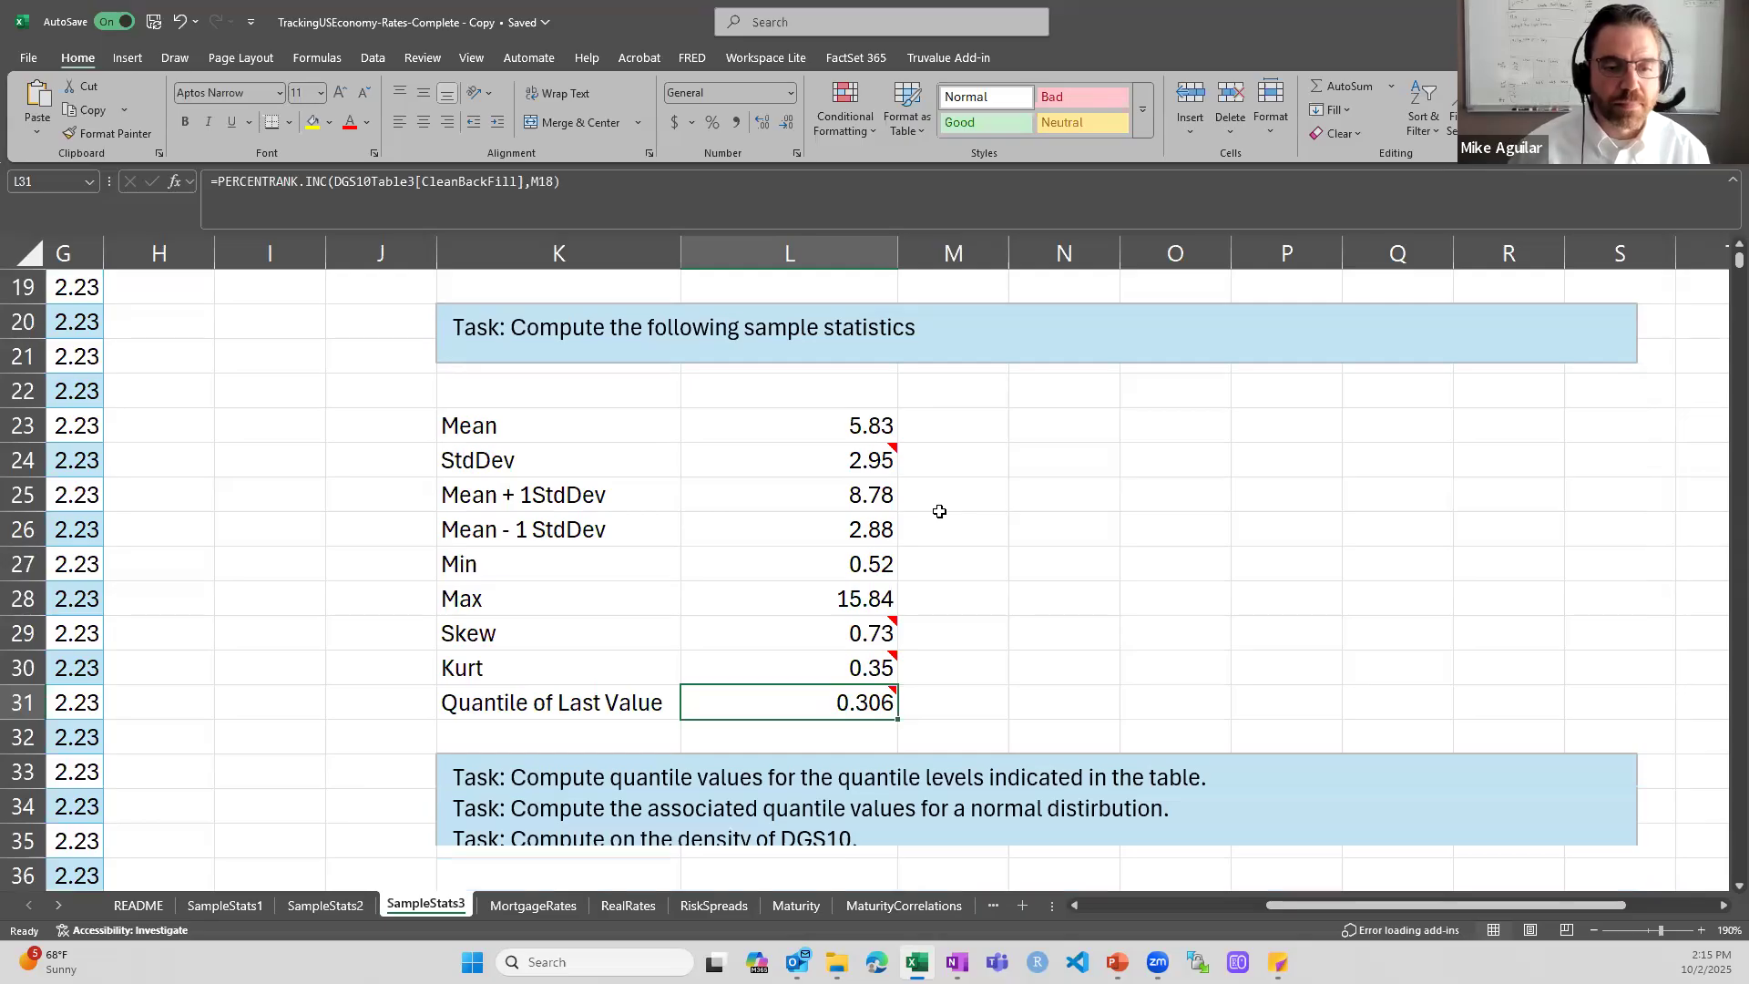
pyautogui.scroll(-4, 939, 511)
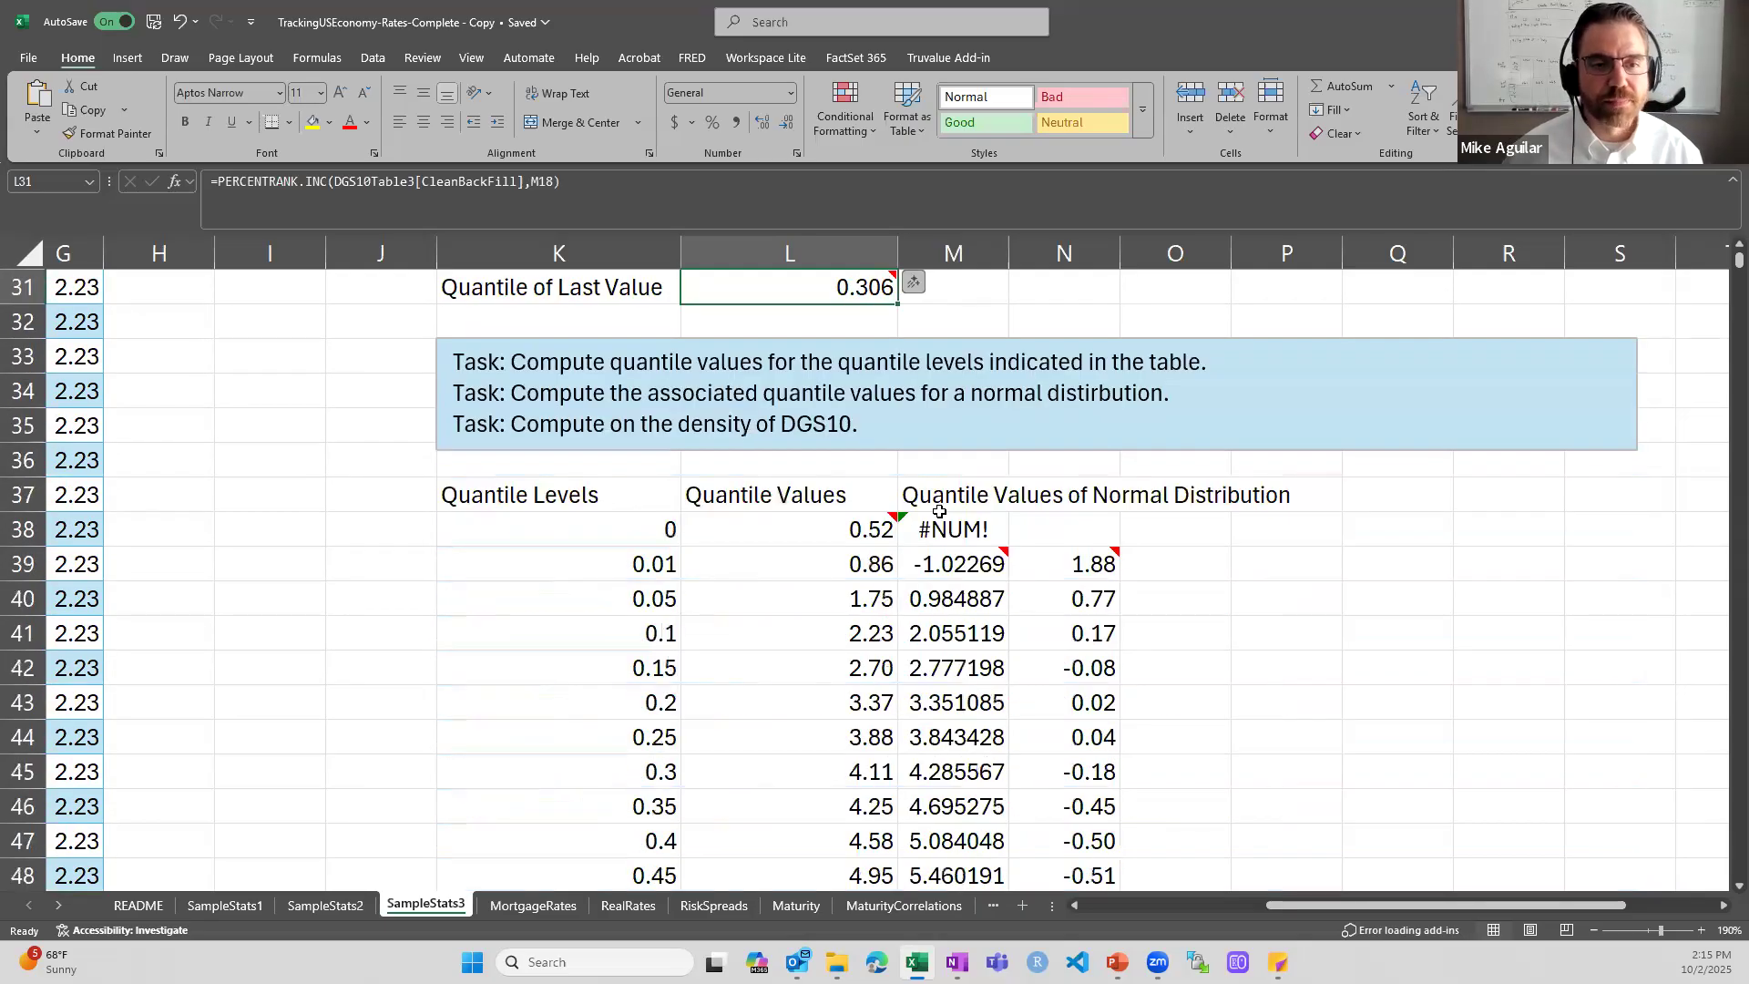
pyautogui.scroll(-1, 939, 511)
pyautogui.scroll(1, 938, 511)
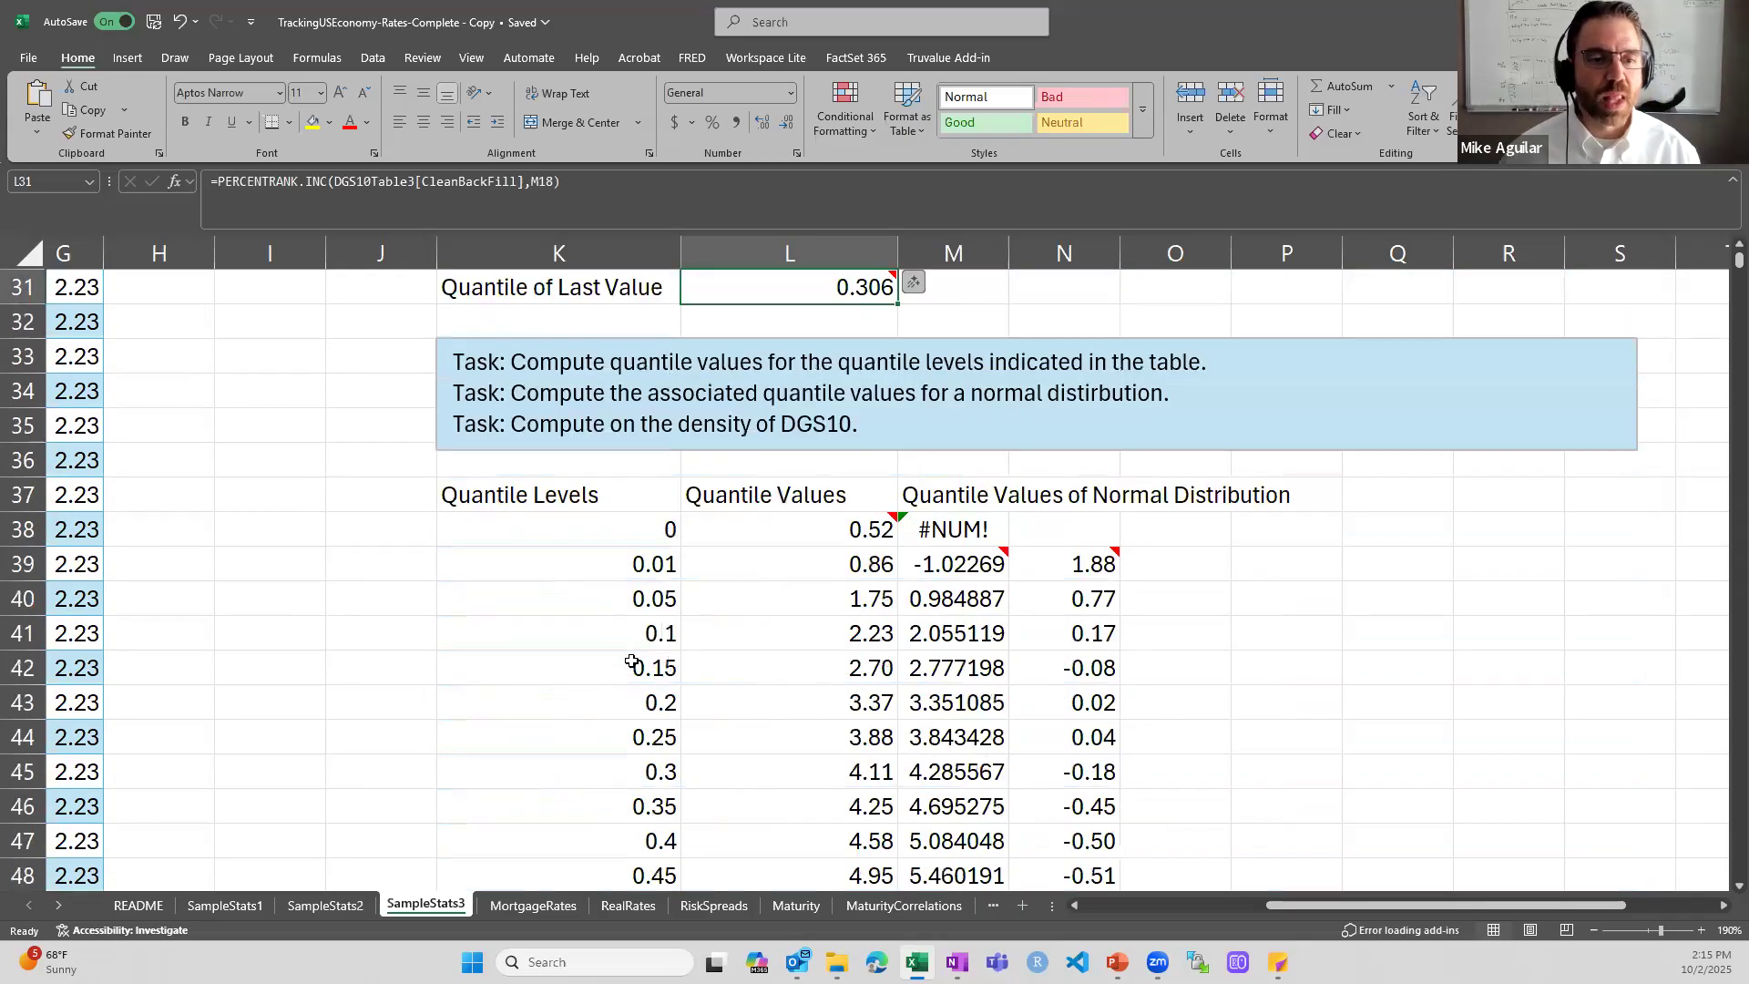
pyautogui.click(562, 527)
pyautogui.press('Down')
pyautogui.press('Down')
pyautogui.press('Down')
pyautogui.press('Down')
pyautogui.press('Down')
pyautogui.press('Down')
pyautogui.press('Down')
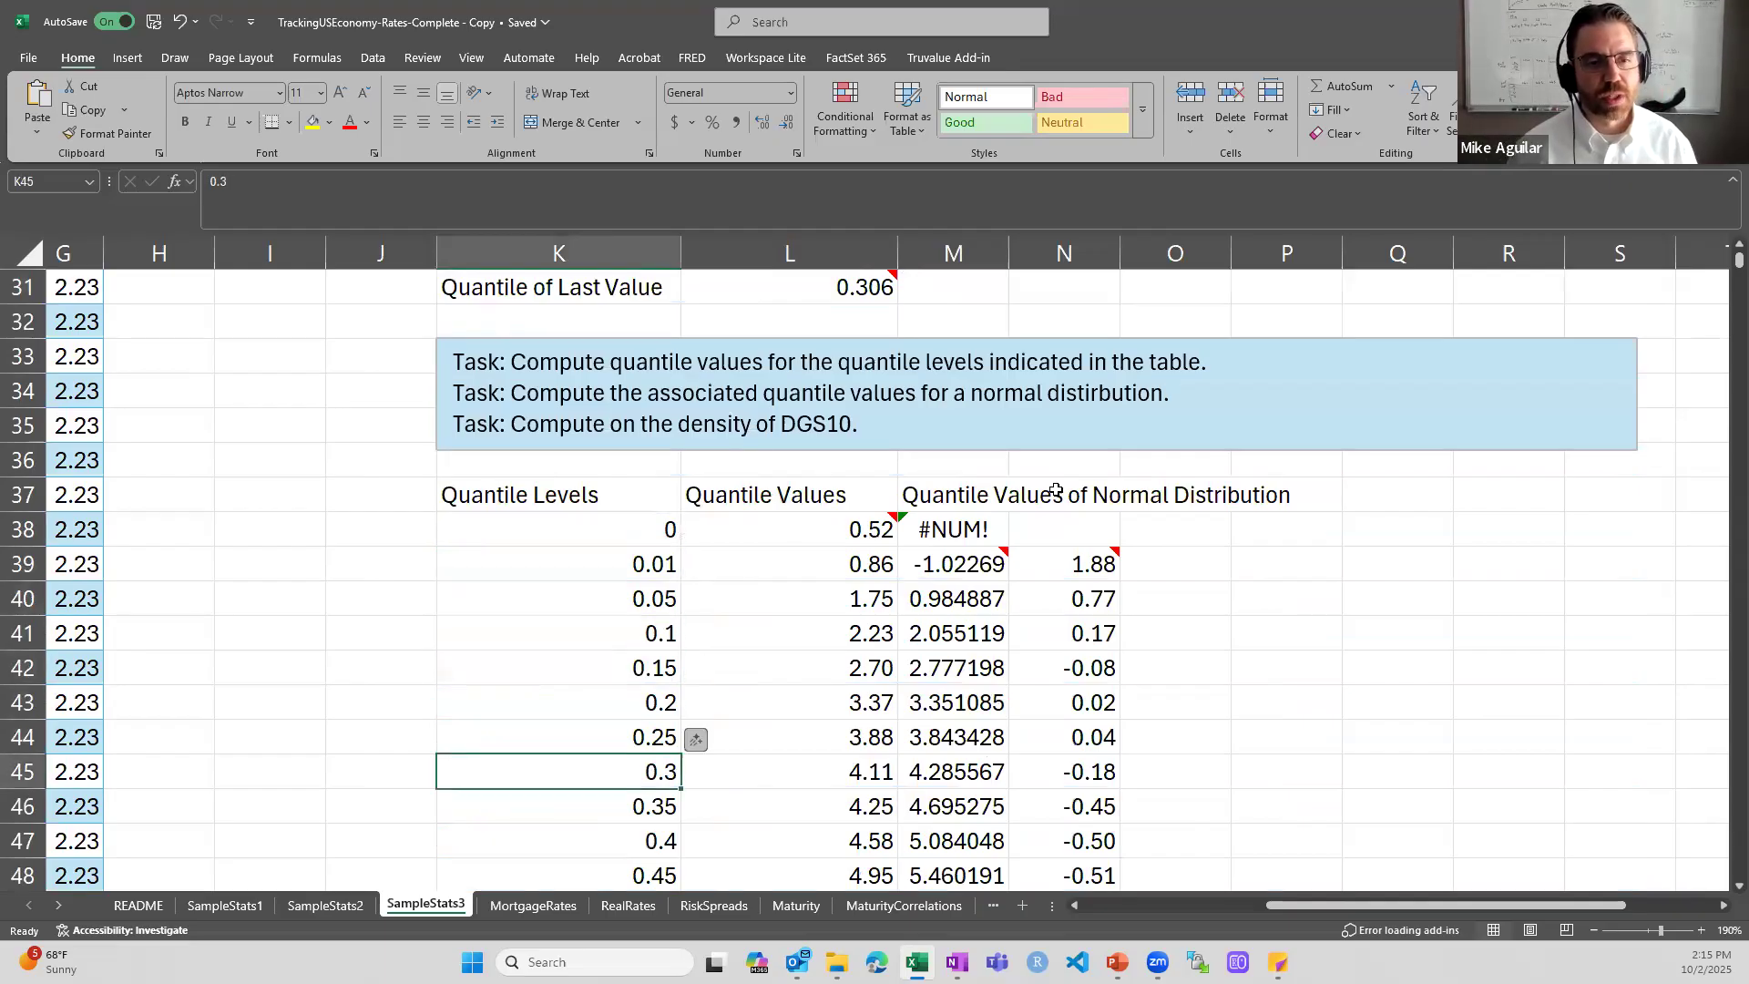
# - Change the label in K31 to "Quantile Level of Last Value" and widen column K to fit it
pyautogui.scroll(3, 1048, 501)
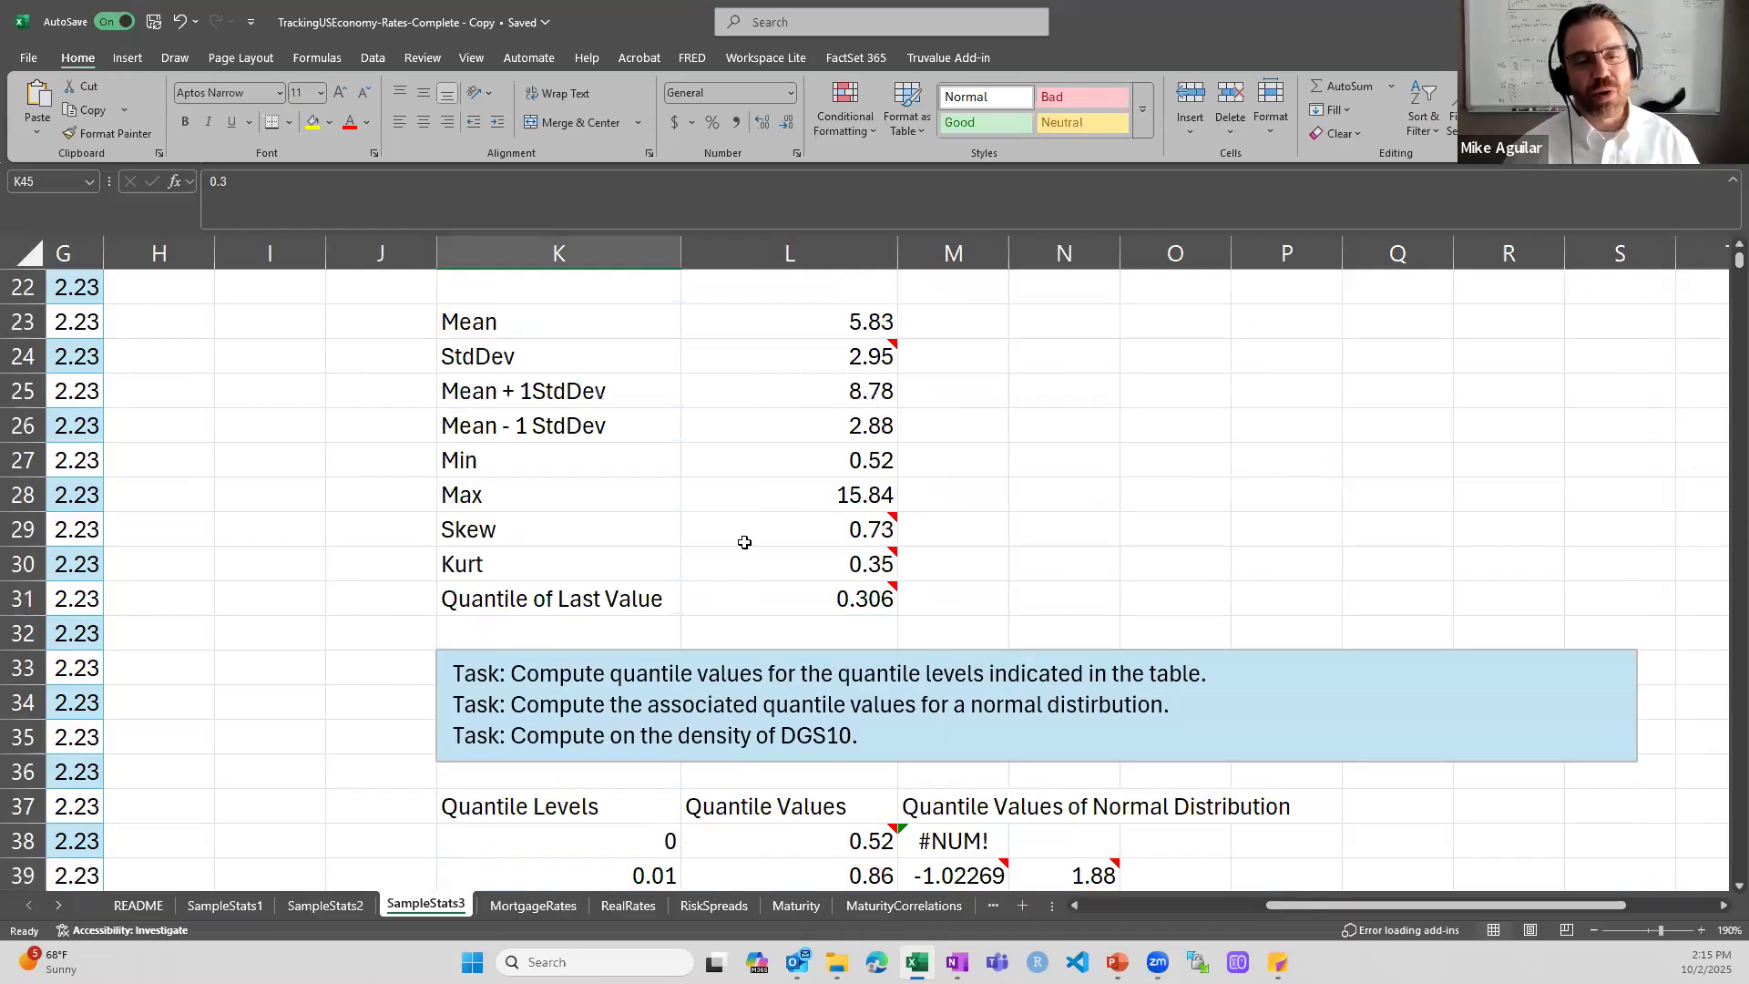
pyautogui.doubleClick(548, 590)
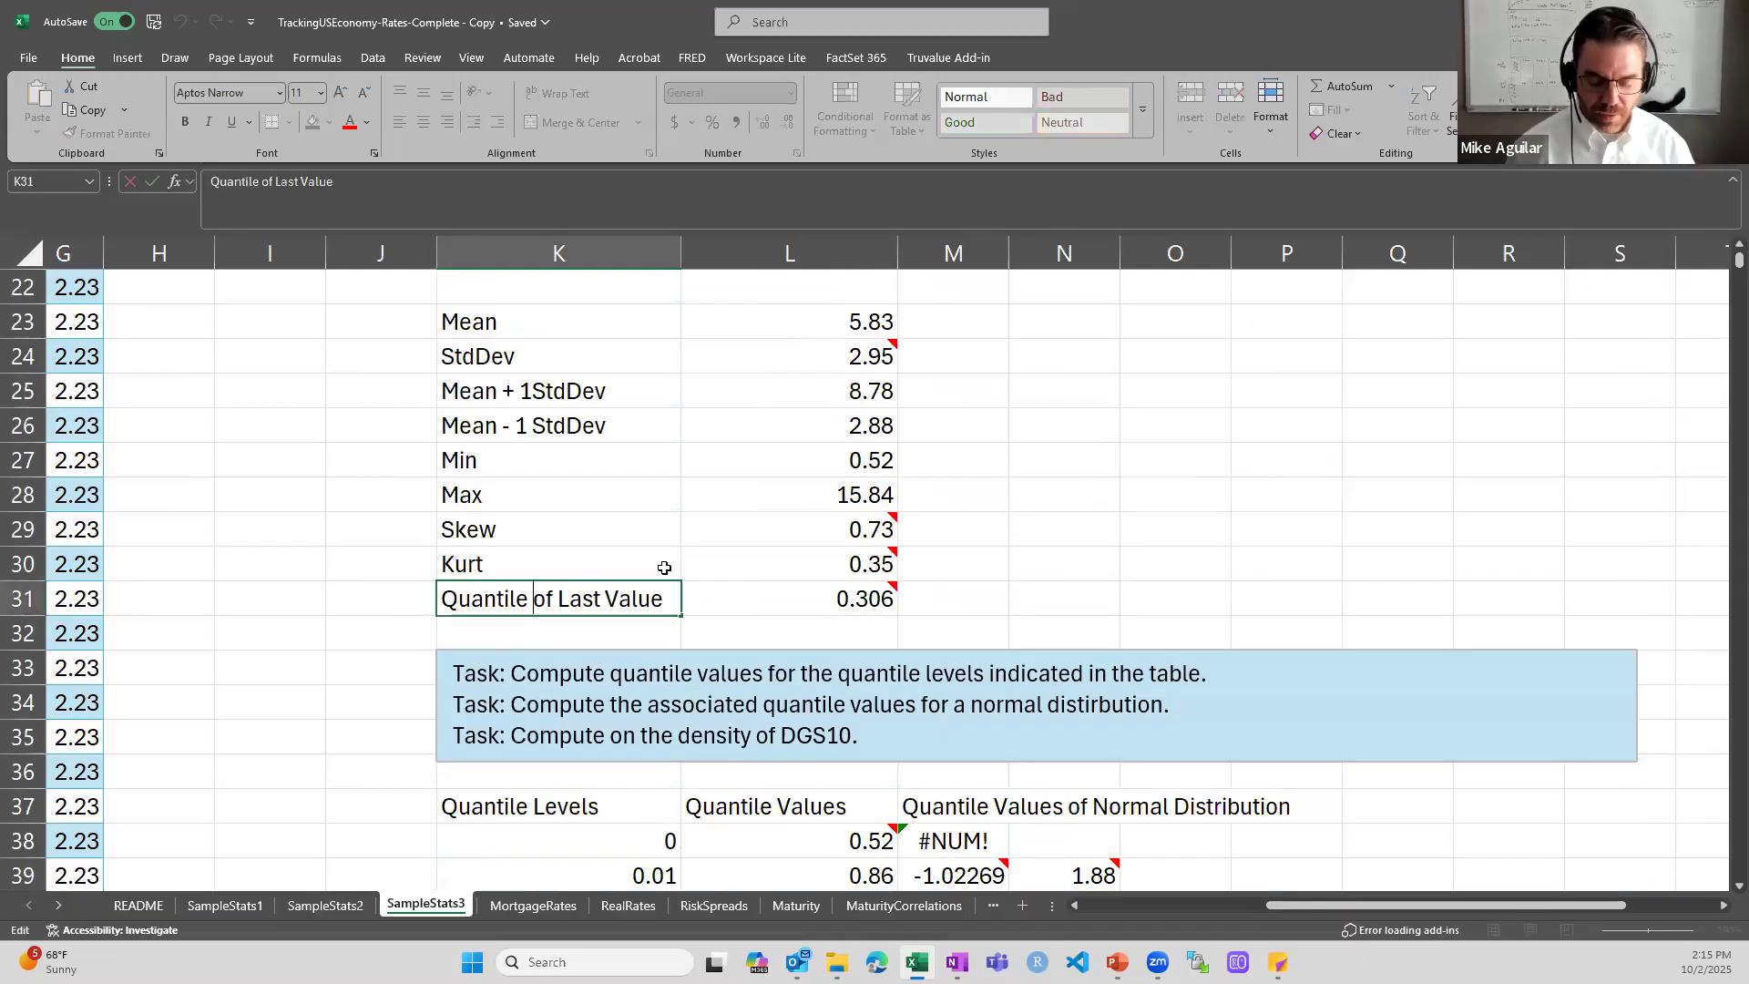
pyautogui.write('Level')
pyautogui.press('Return')
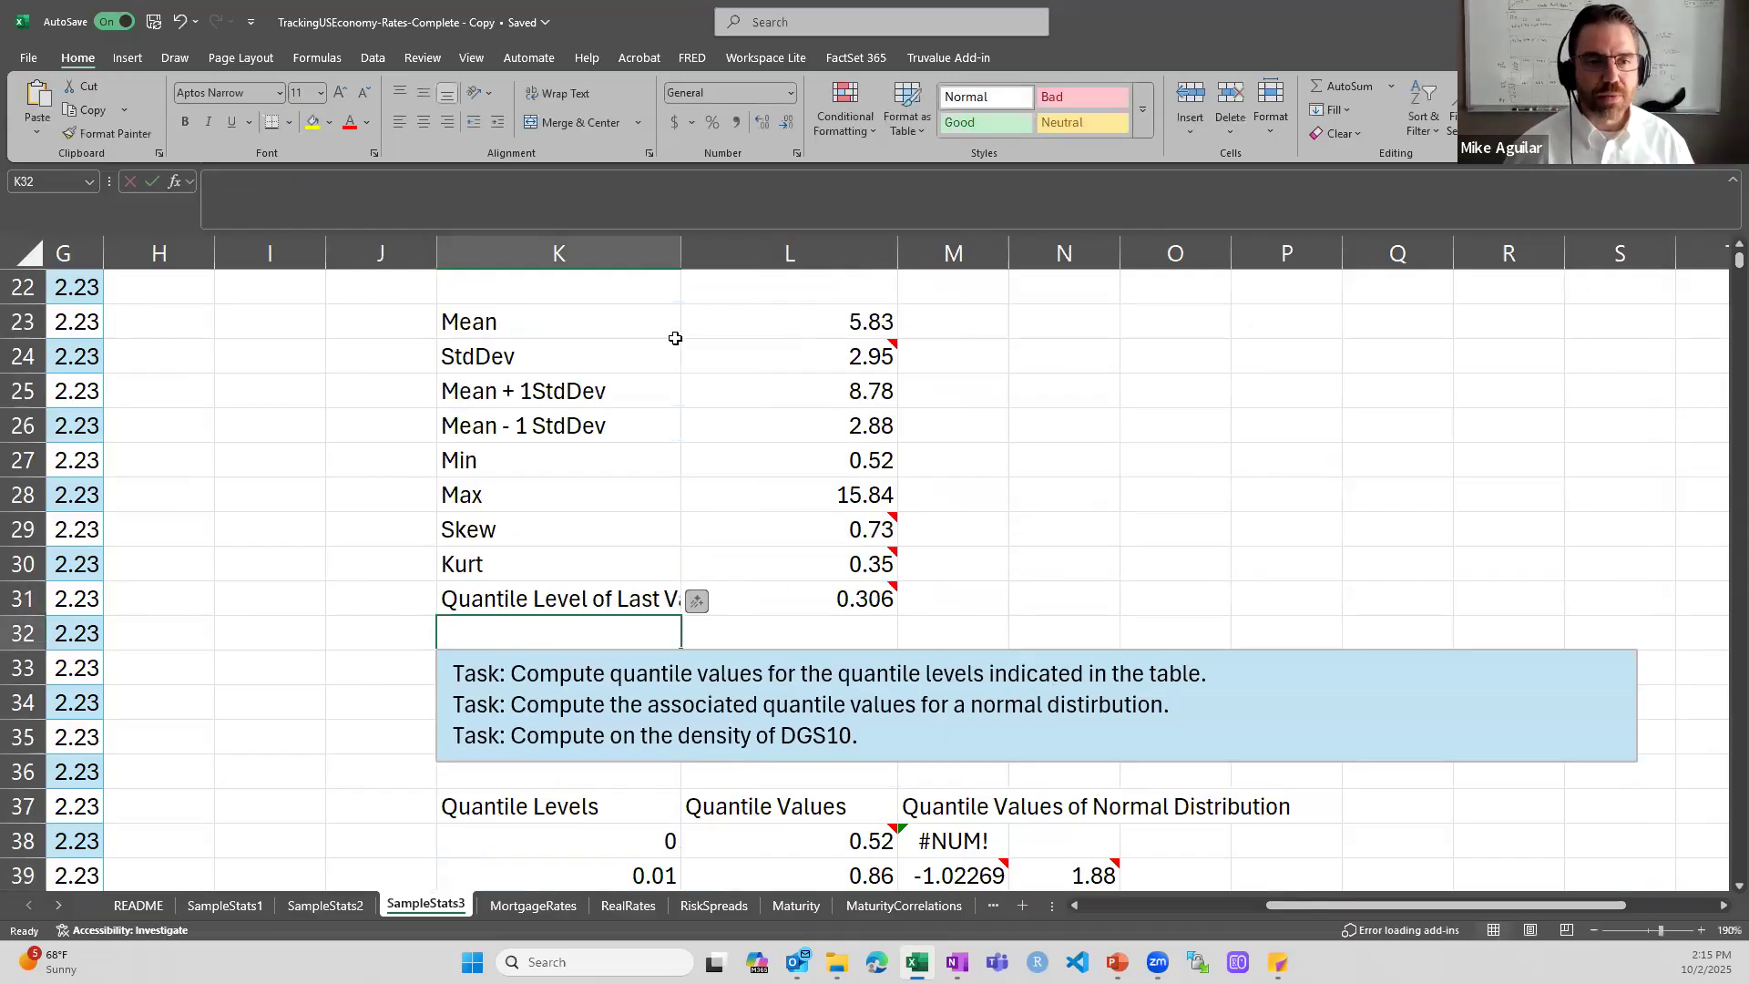
pyautogui.moveTo(686, 250); pyautogui.dragTo(709, 333)
pyautogui.click(700, 239)
pyautogui.moveTo(707, 241); pyautogui.dragTo(728, 244)
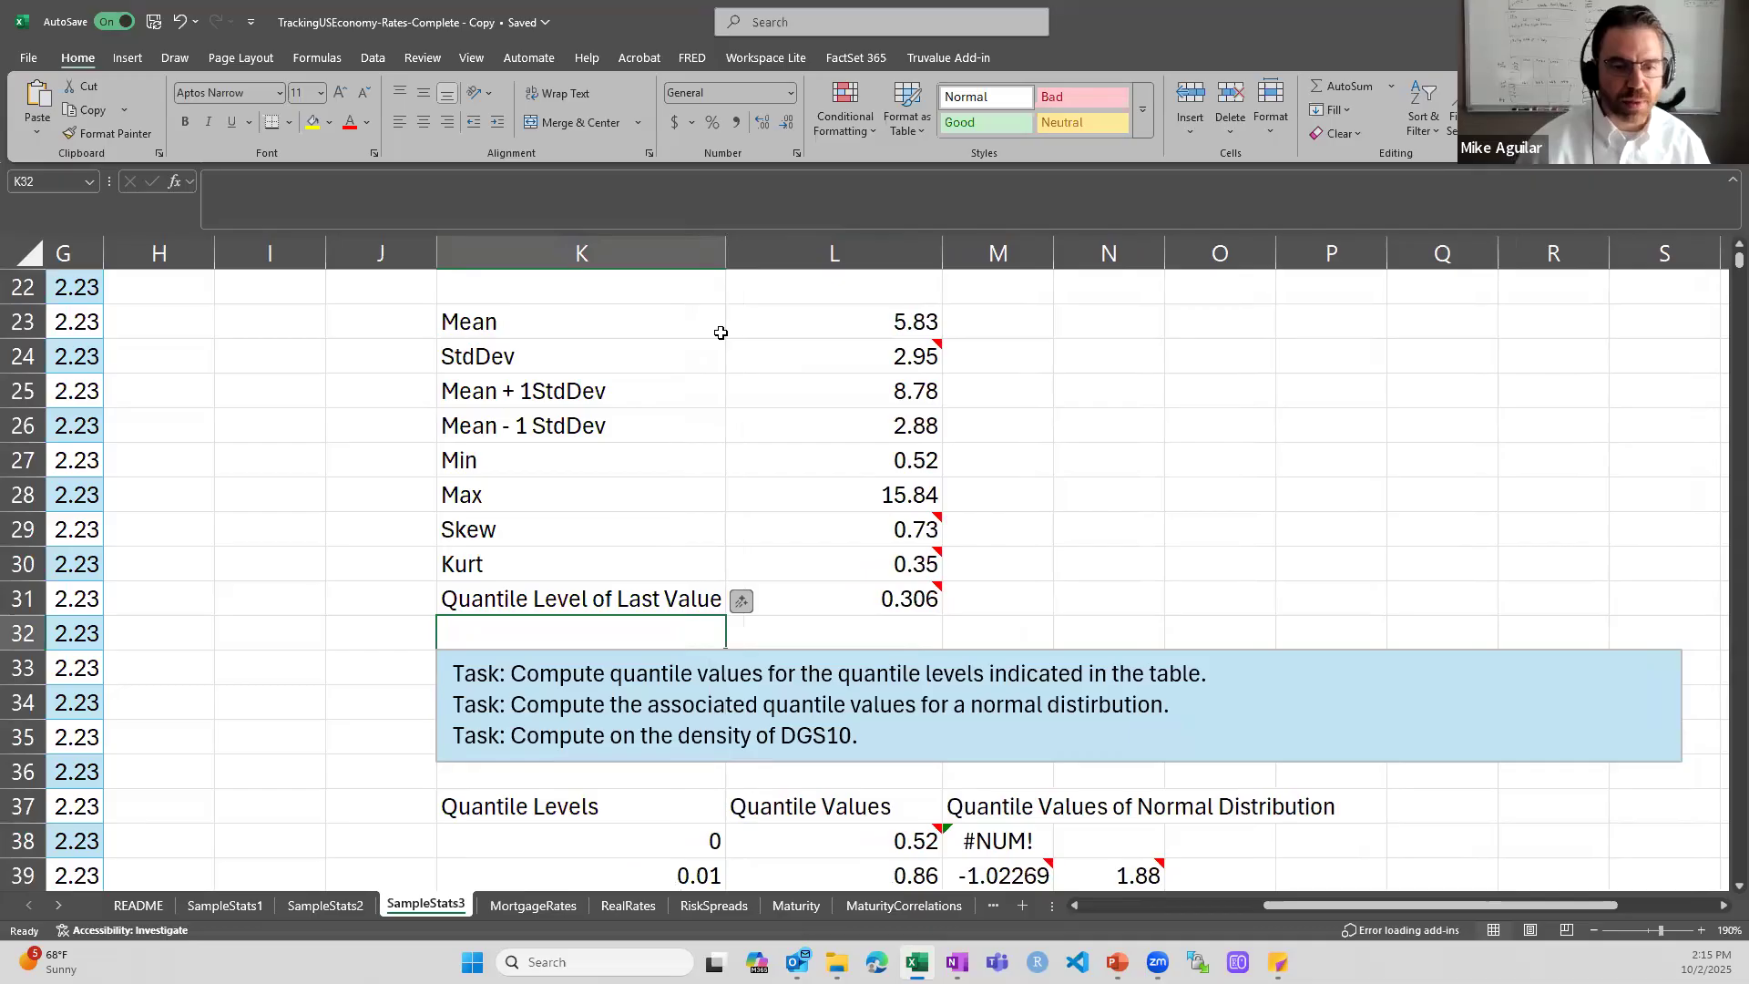
# - Examine the quantile tasks and go through the first Quantile Levels between K38 and K41
pyautogui.scroll(-1, 596, 535)
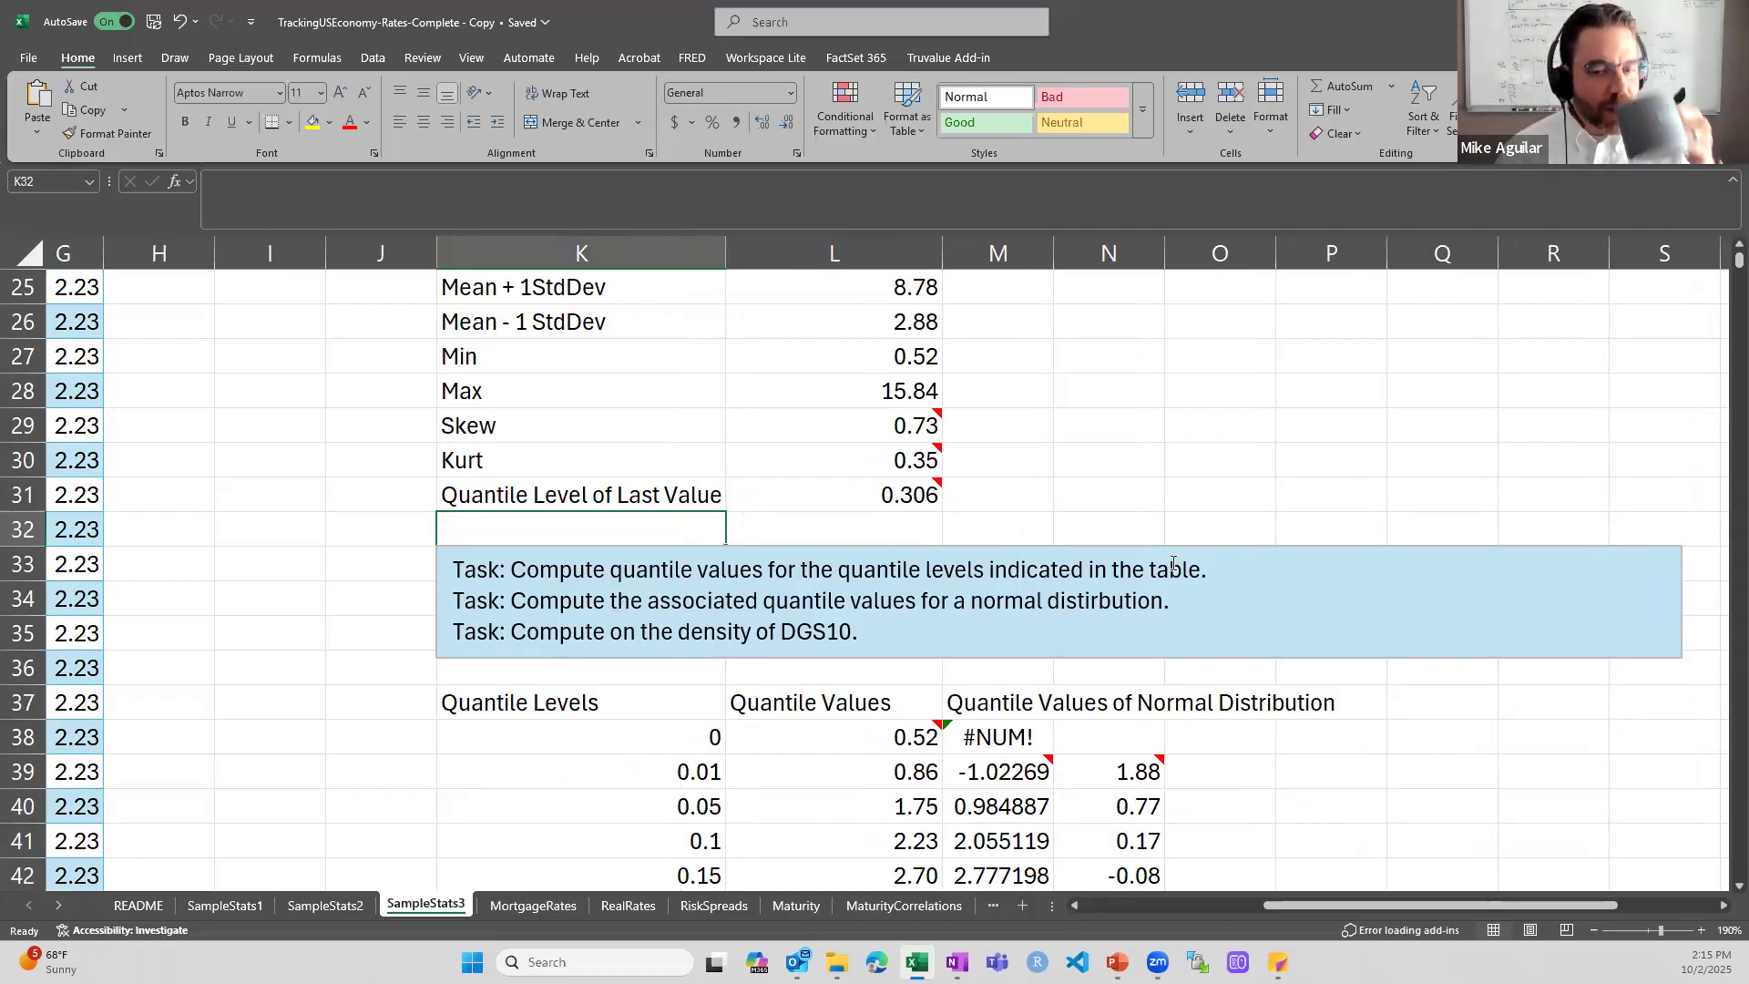
pyautogui.scroll(-2, 702, 542)
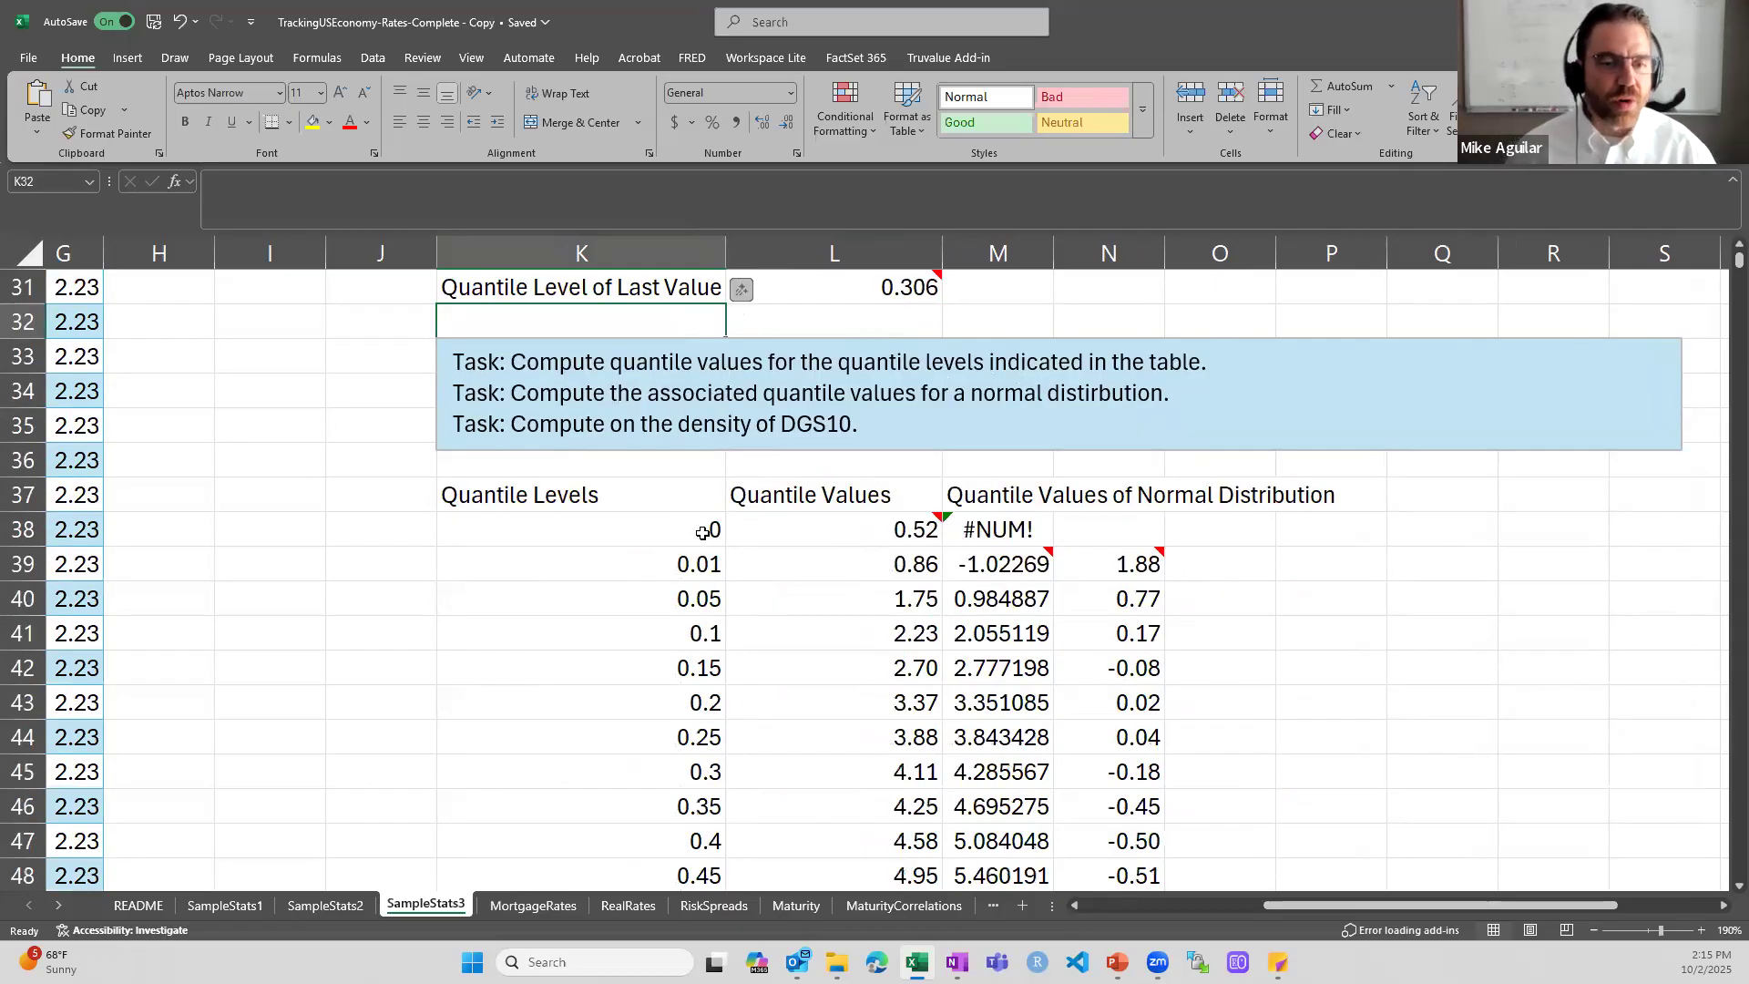
pyautogui.click(702, 542)
pyautogui.press('Down')
pyautogui.press('Down')
pyautogui.press('Down')
pyautogui.press('Down')
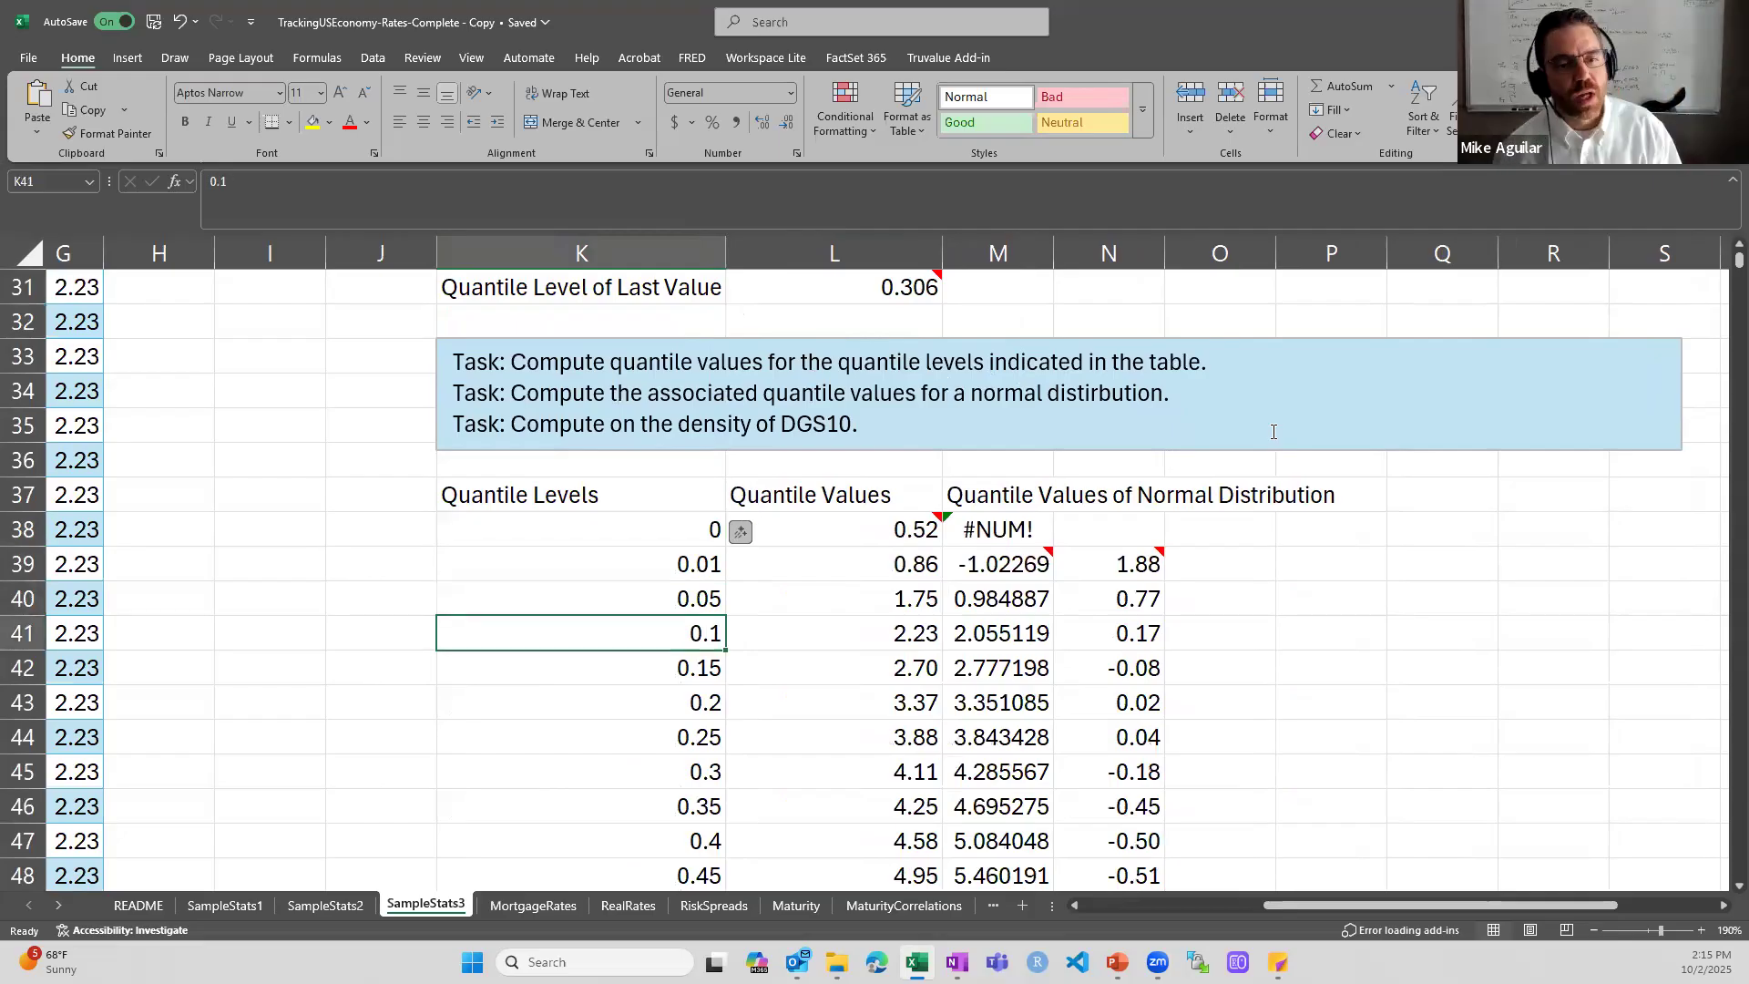
pyautogui.press('Up')
pyautogui.press('Up')
pyautogui.press('Up')
pyautogui.press('Up')
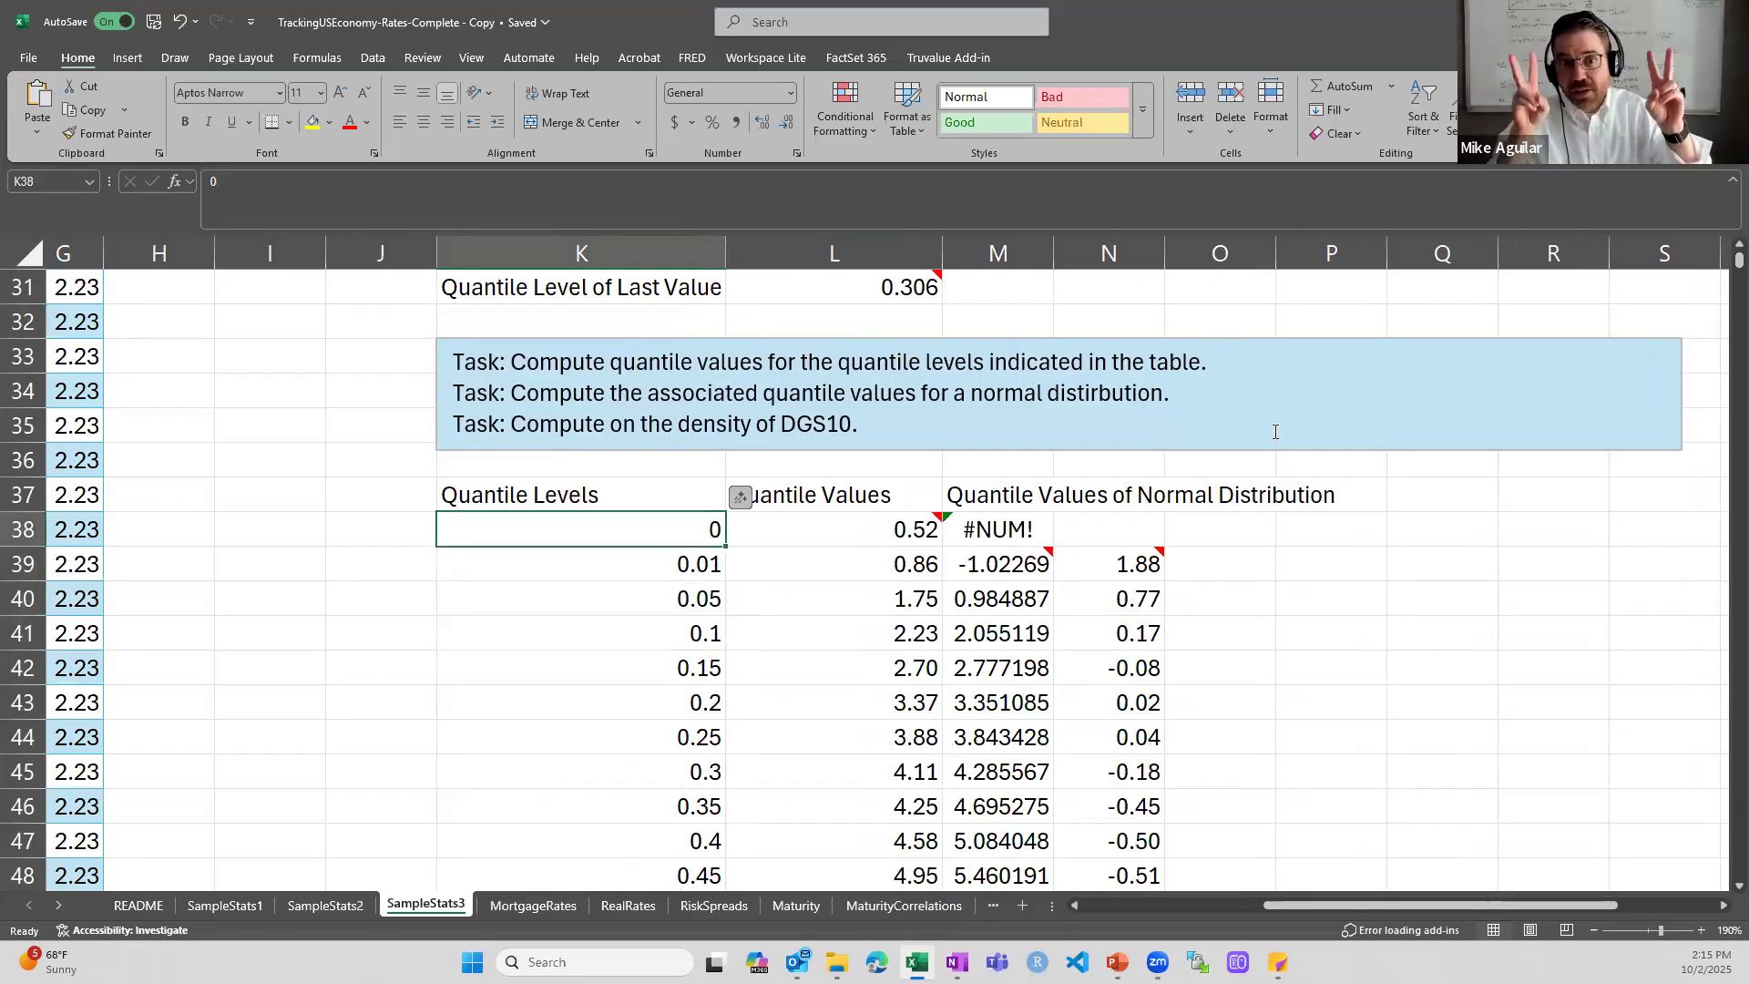
pyautogui.press('Down')
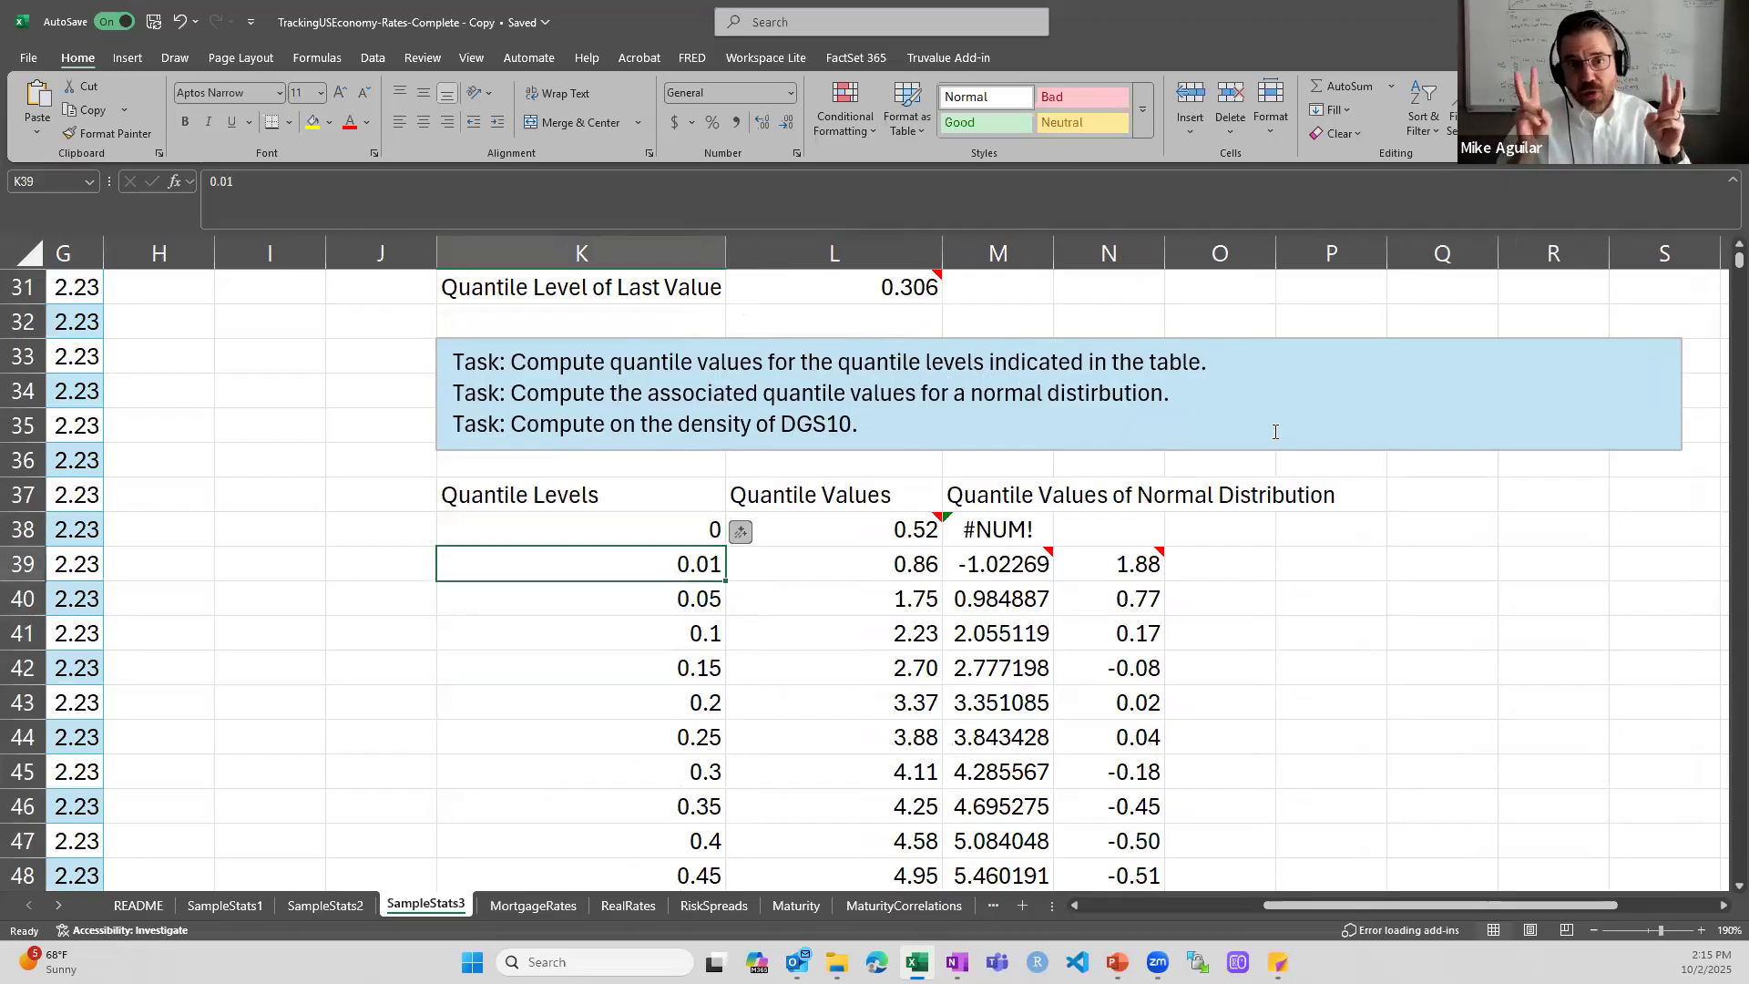
# - Examine the Quantile Levels column down to its last level in K60 and return to its header in K37
pyautogui.press('Down')
pyautogui.press('Down')
pyautogui.press('Down')
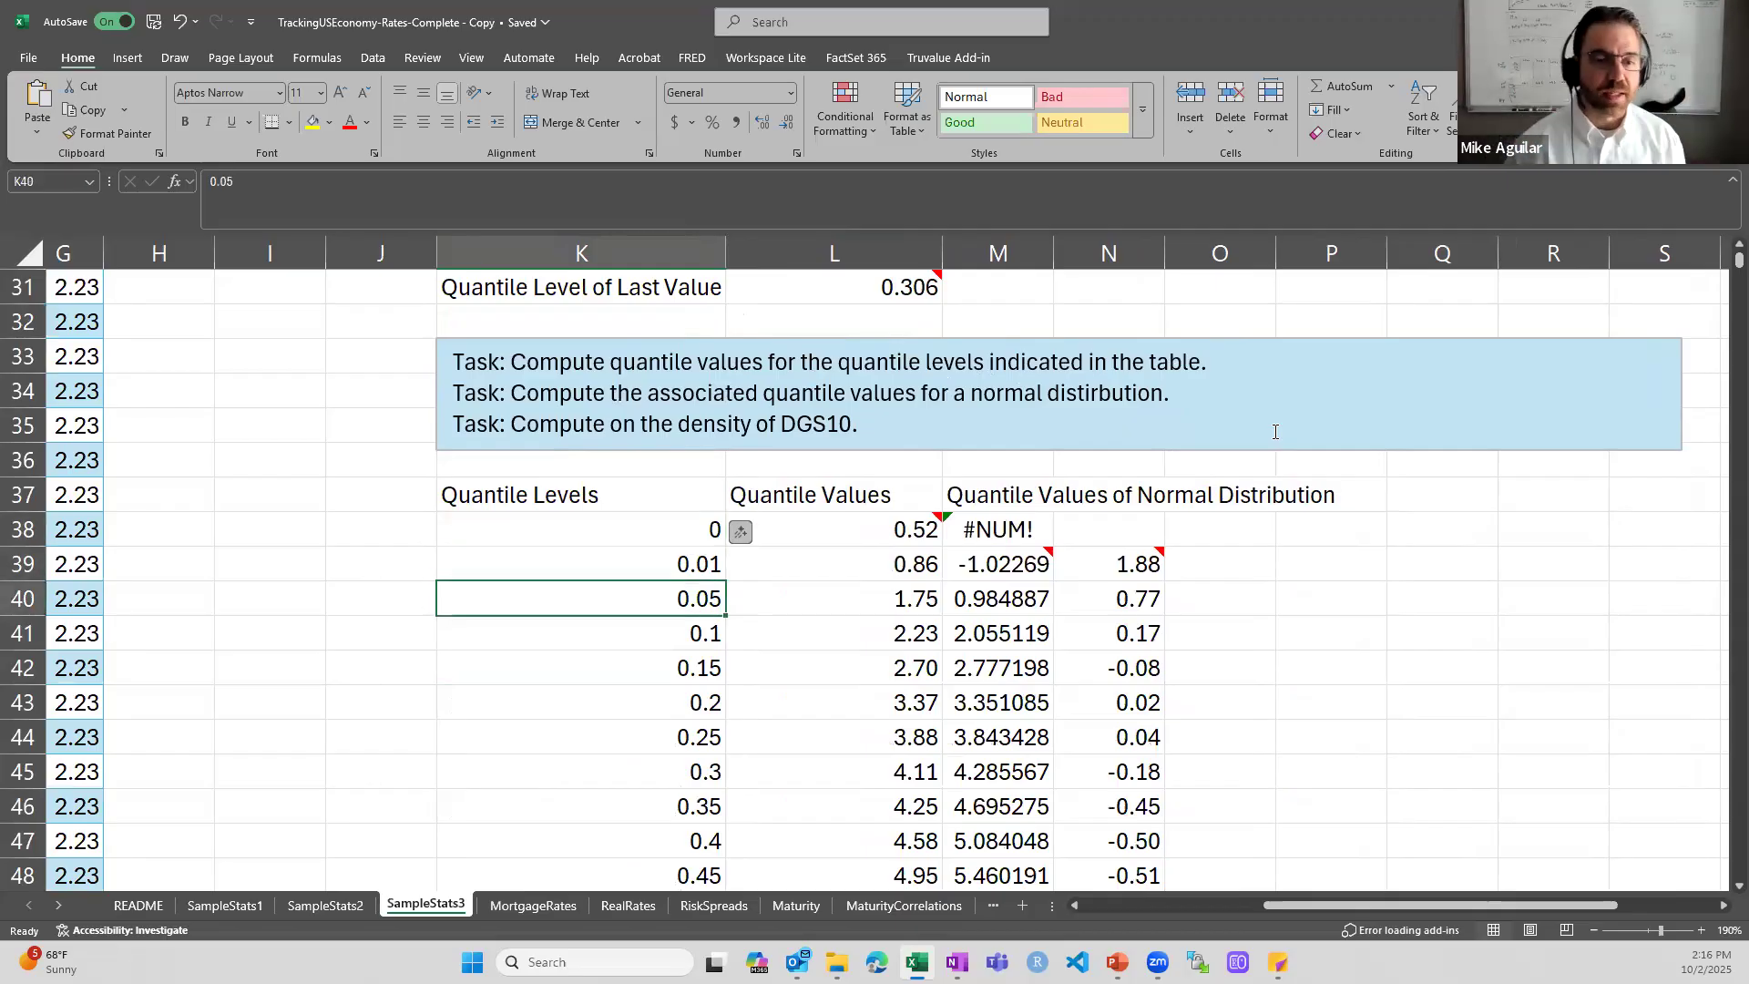
pyautogui.hotkey('ctrl', 'Down')
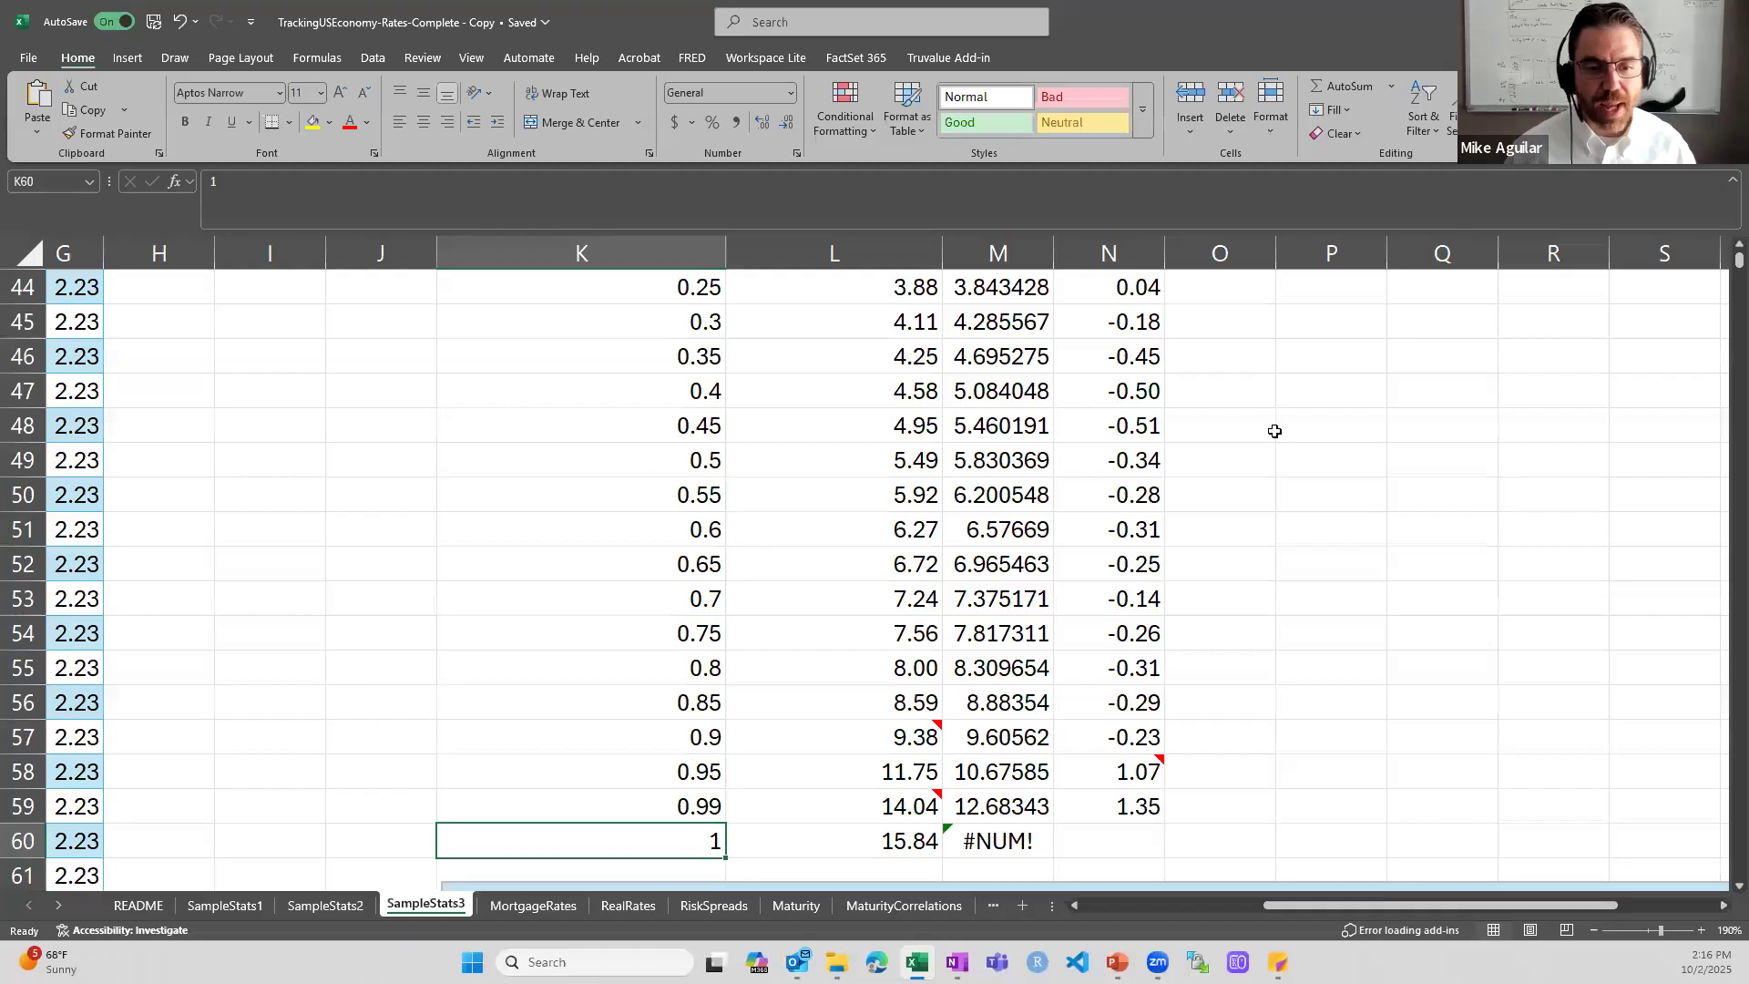
pyautogui.hotkey('ctrl', 'Up')
pyautogui.scroll(2, 1273, 430)
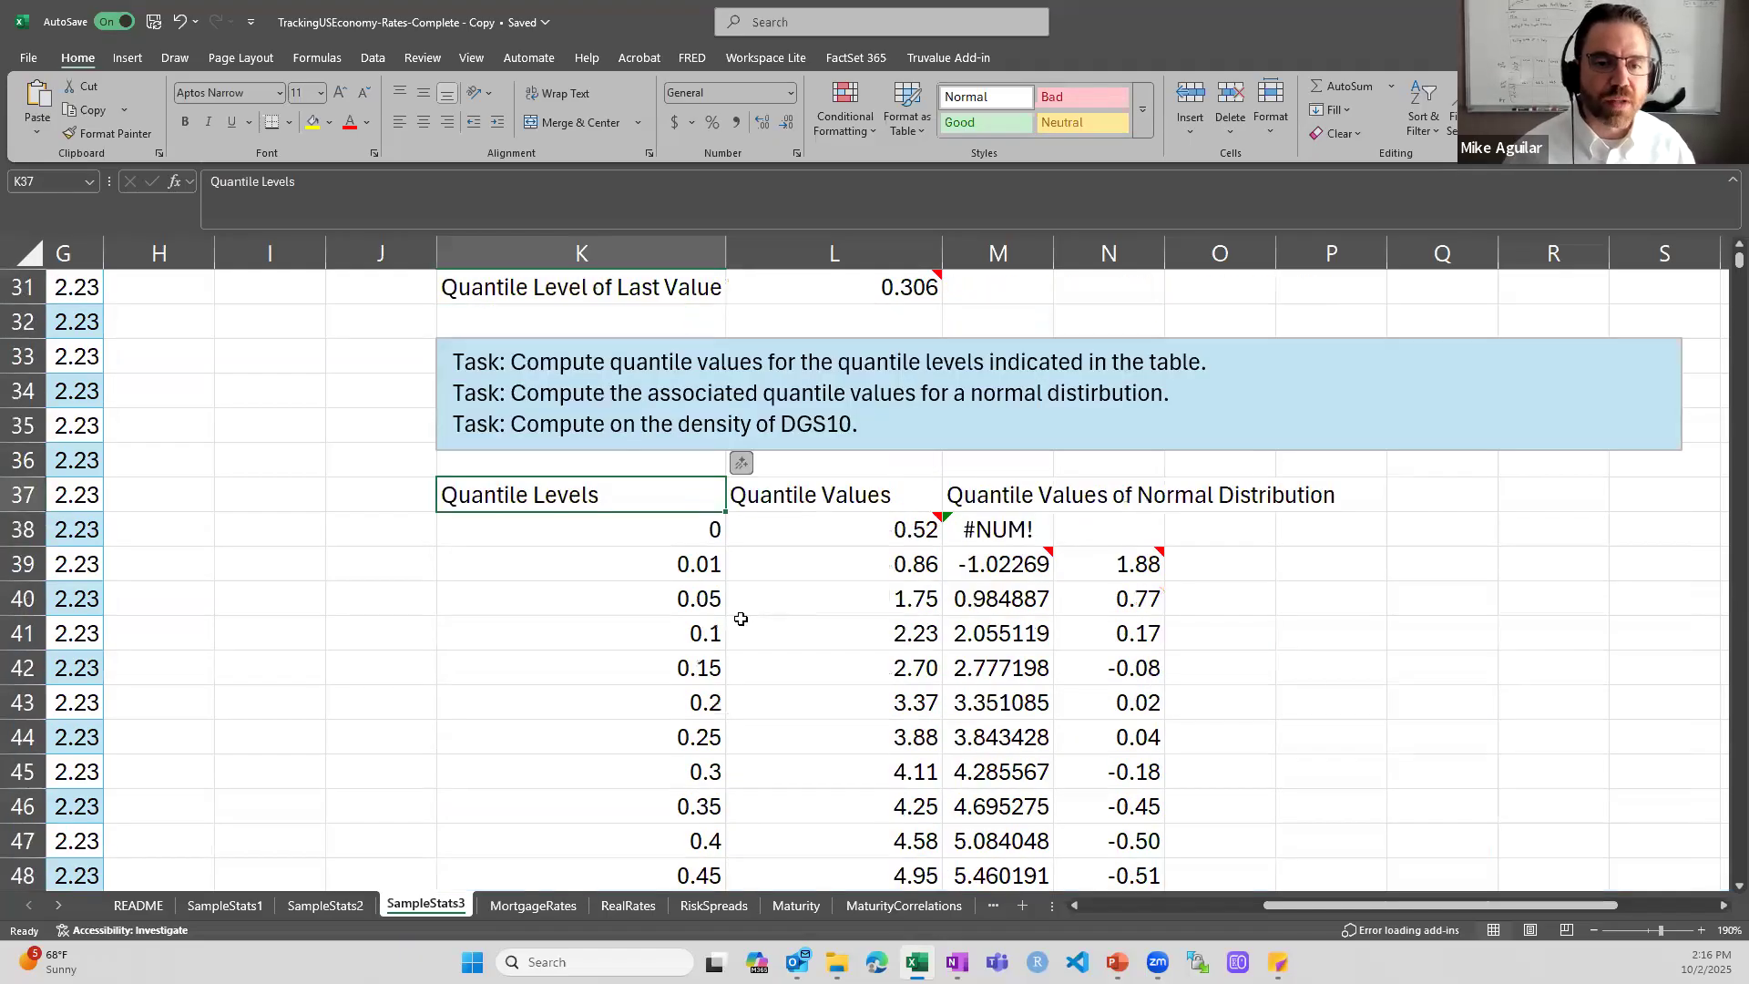
# - Inspect the PERCENTILE.INC formula in L39 and the quantile level in K39 that it refers to
pyautogui.doubleClick(838, 560)
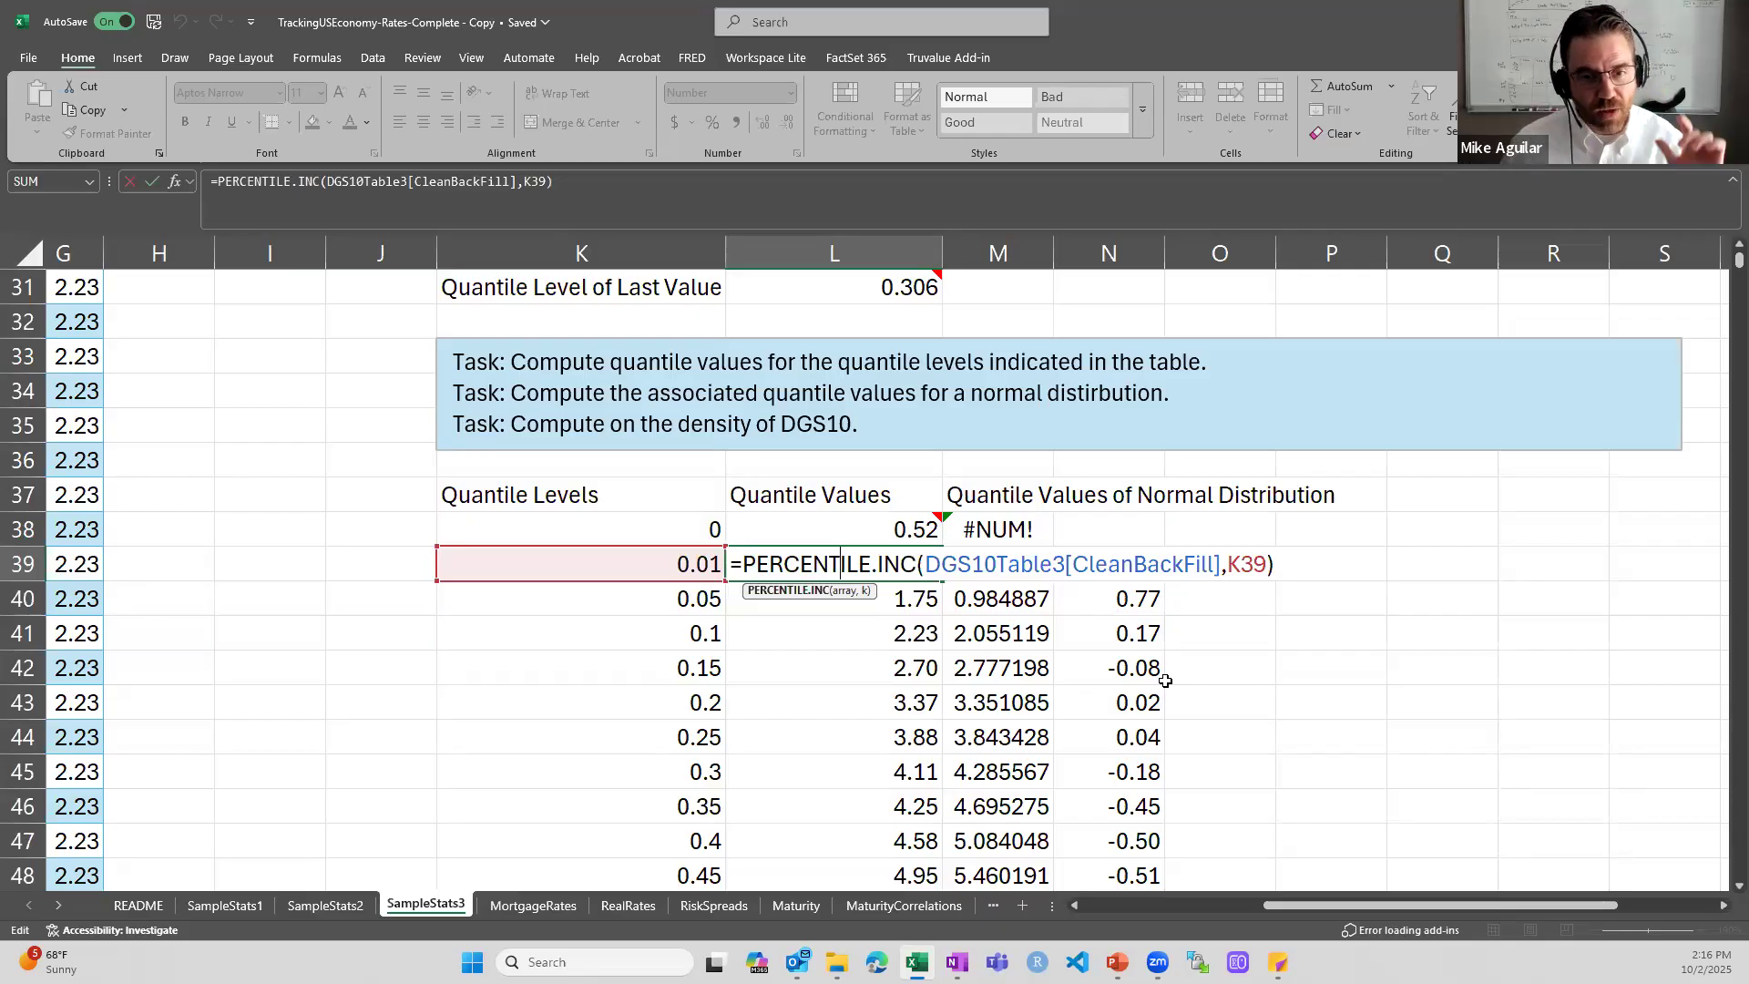
pyautogui.hotkey('ctrl', 'Return')
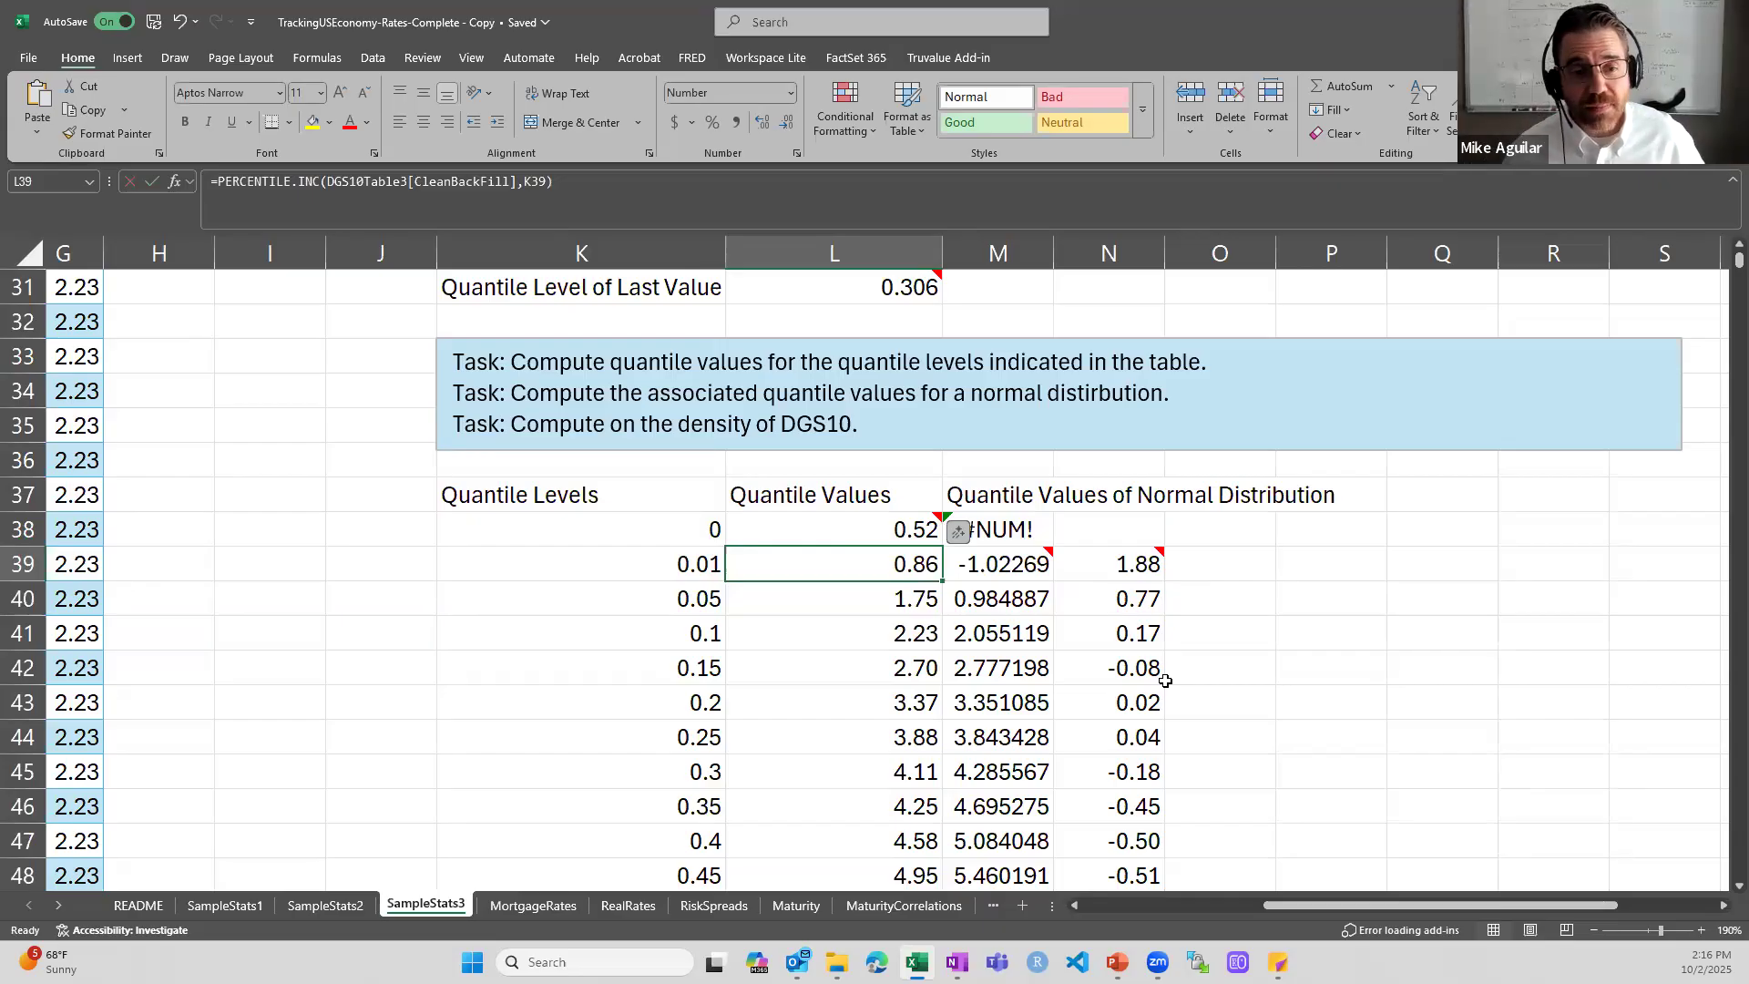
pyautogui.press('Left')
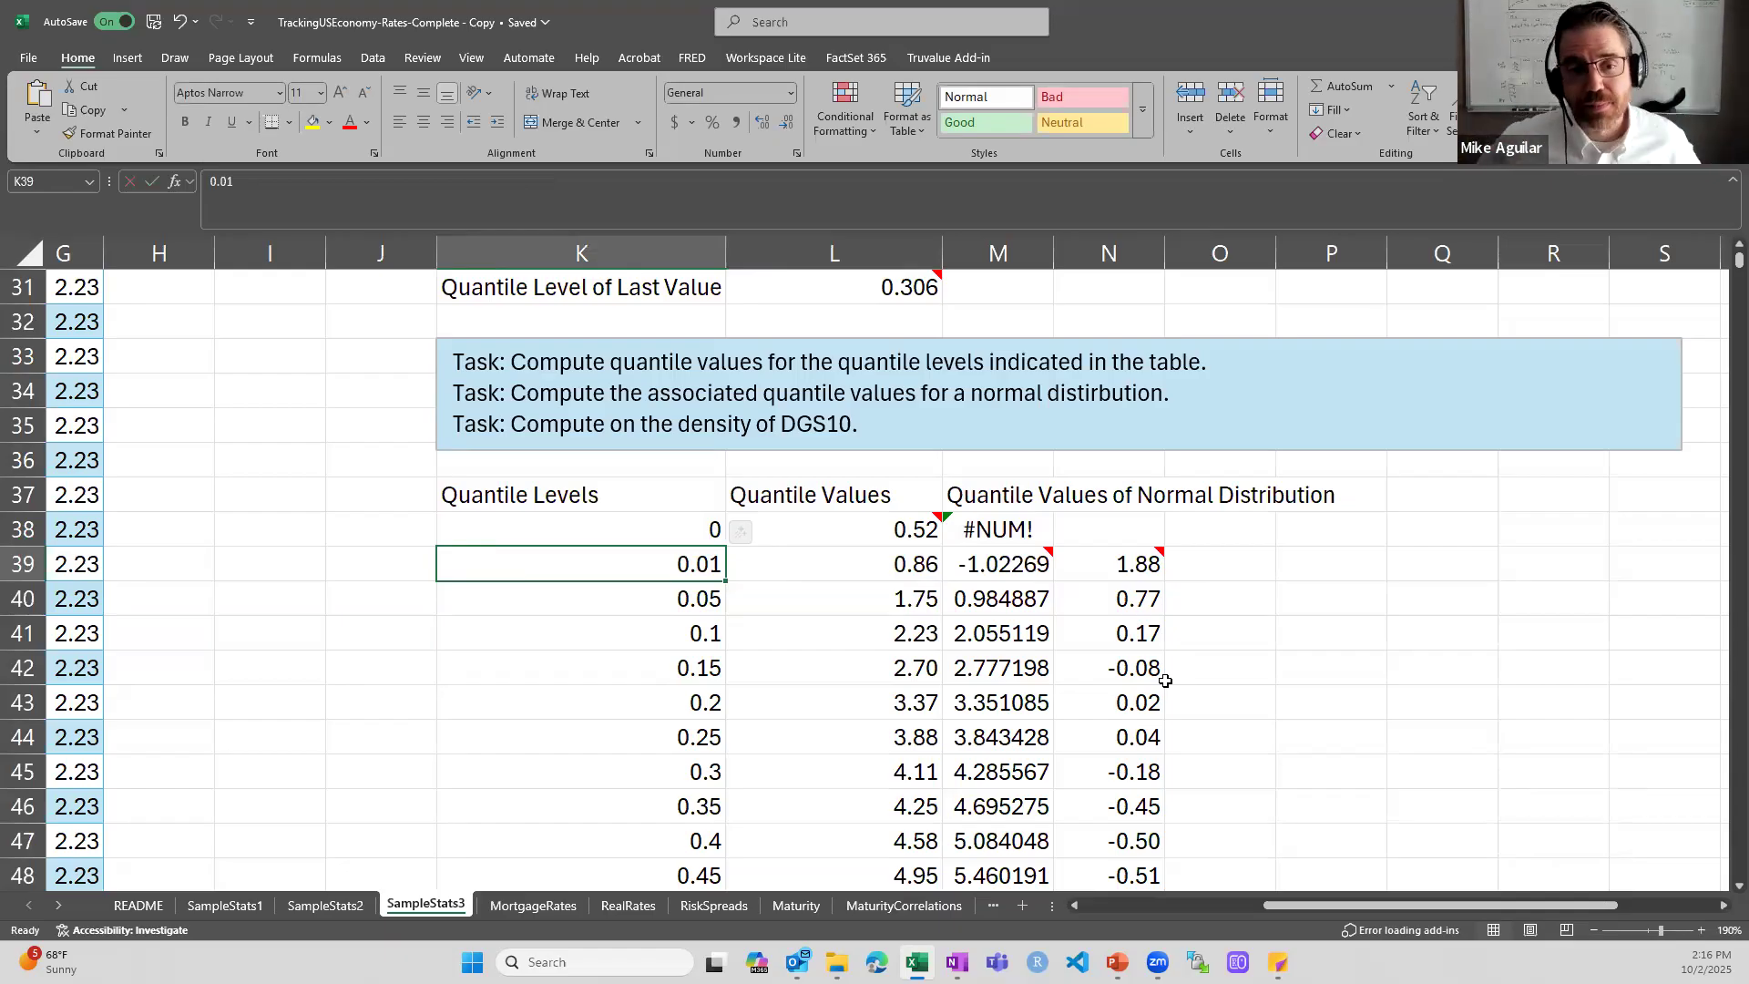
# - Go down the quantile levels to the 0.3 level and inspect its PERCENTILE.INC formula in L45
pyautogui.press('Down')
pyautogui.press('Down')
pyautogui.press('Down')
pyautogui.press('Down')
pyautogui.press('Down')
pyautogui.press('Down')
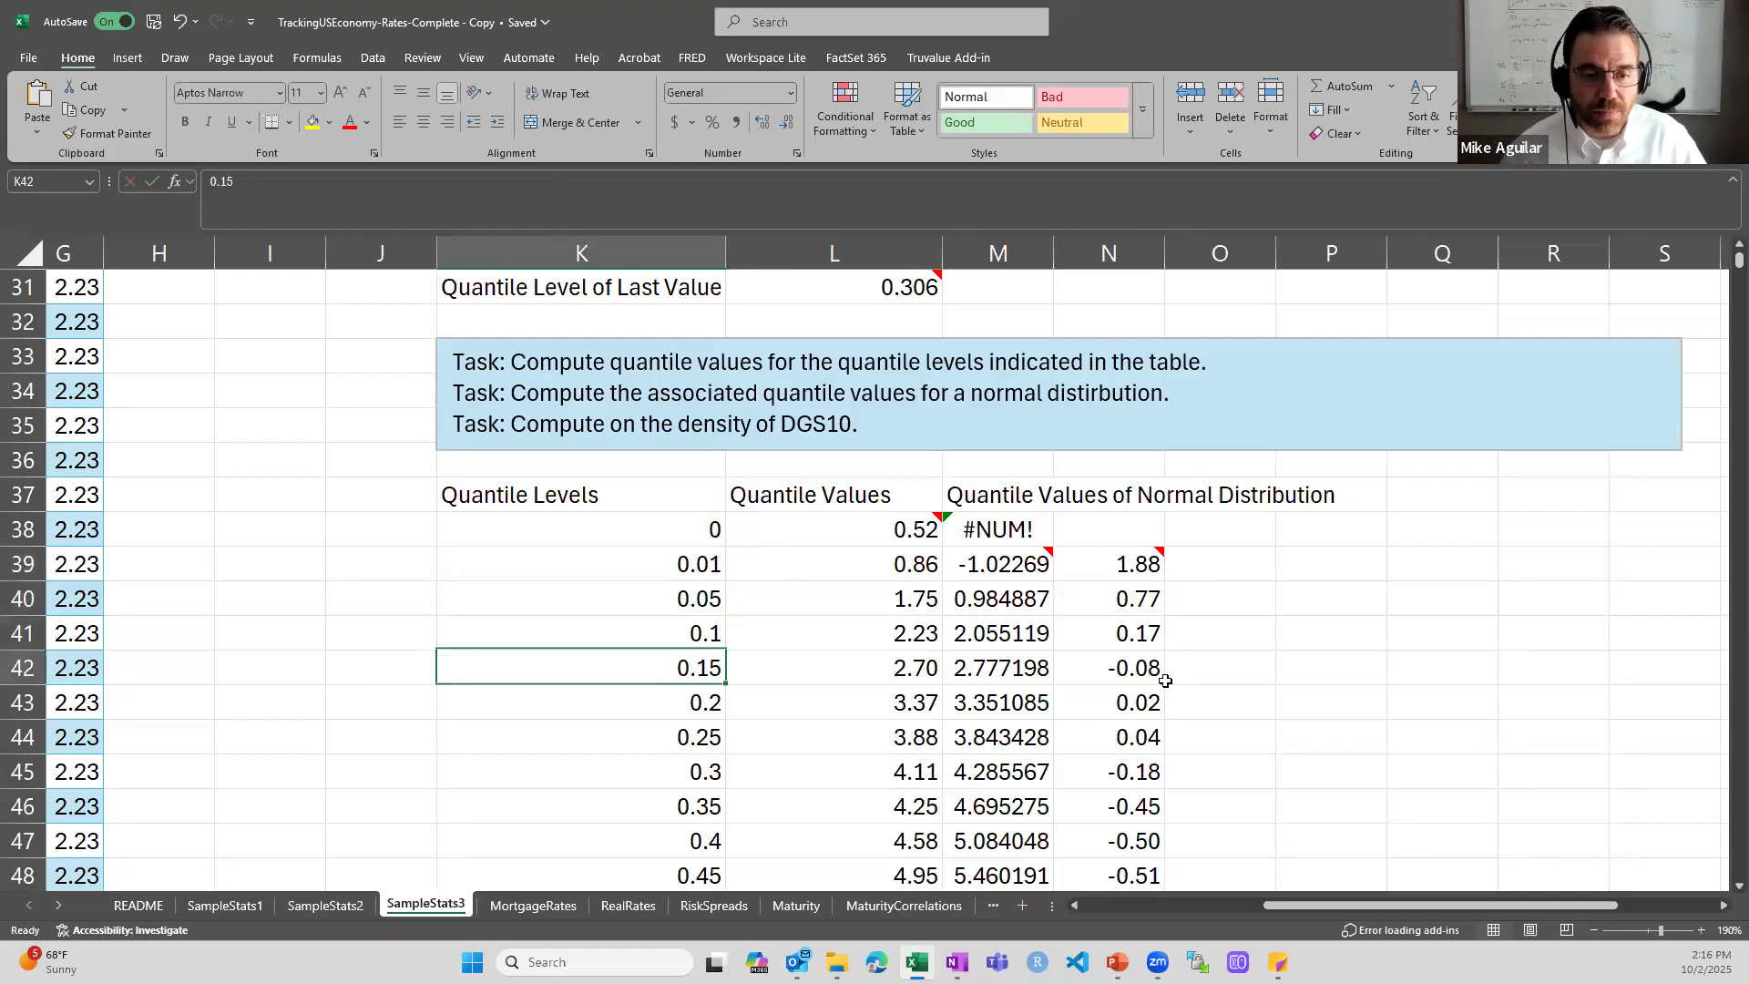
pyautogui.press('Right')
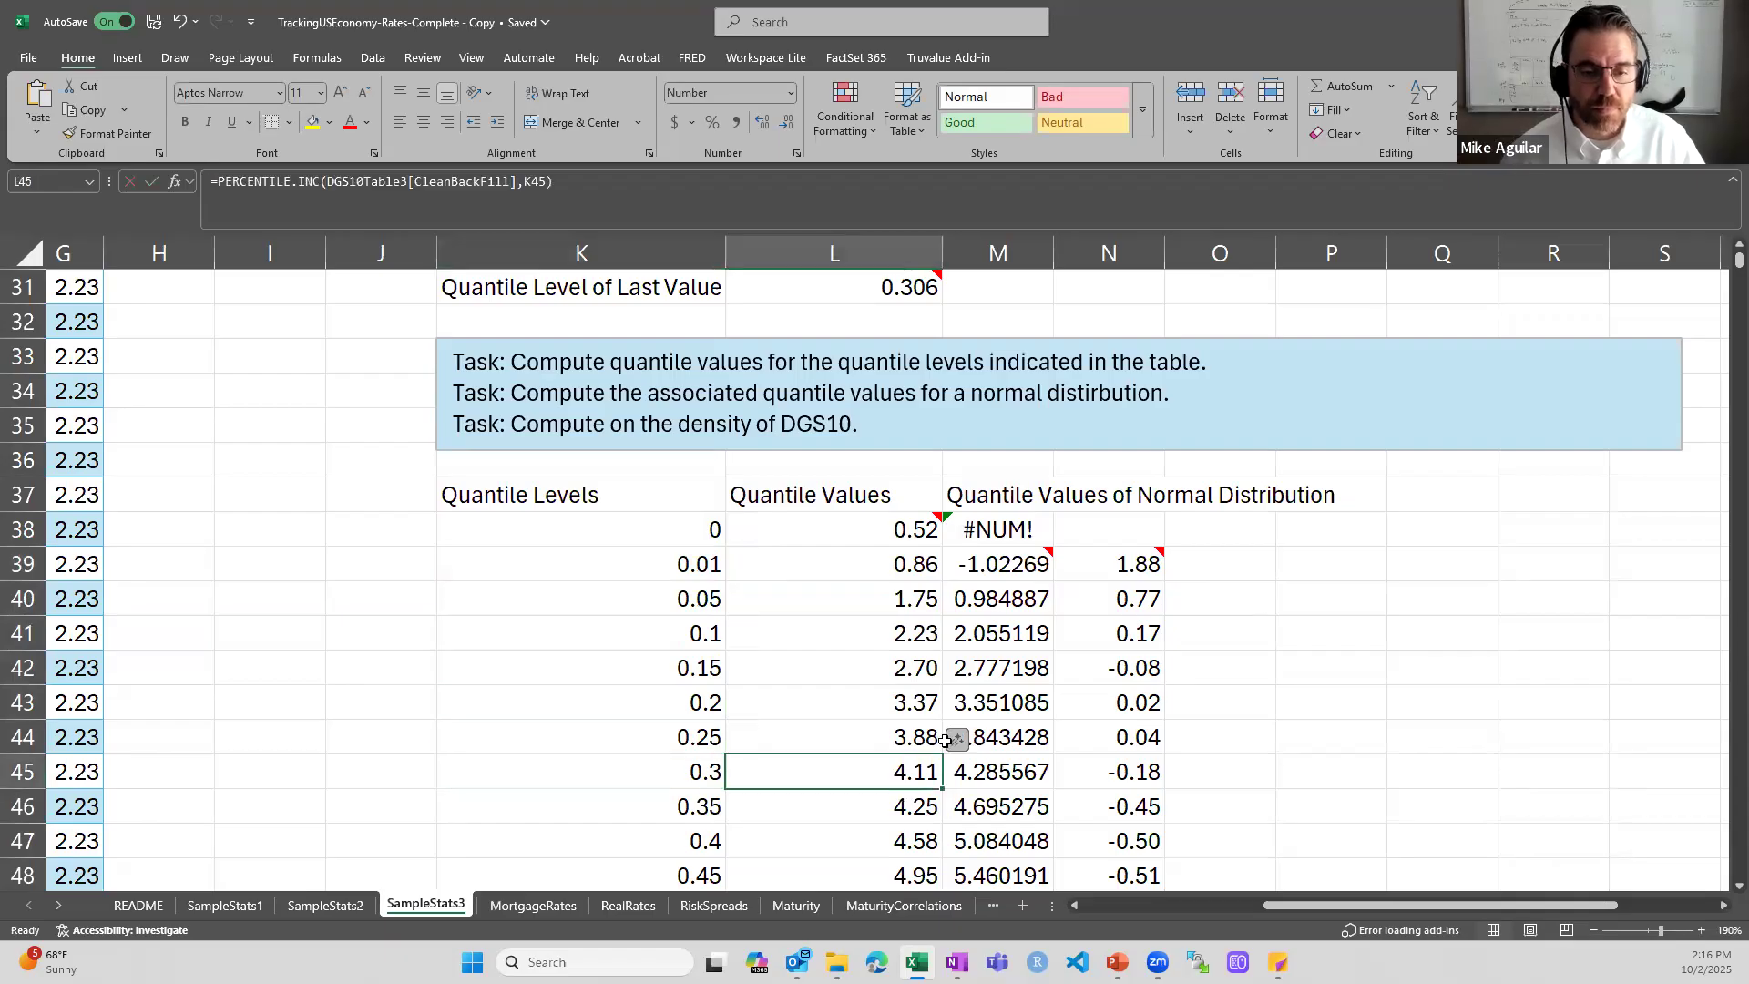
pyautogui.doubleClick(894, 768)
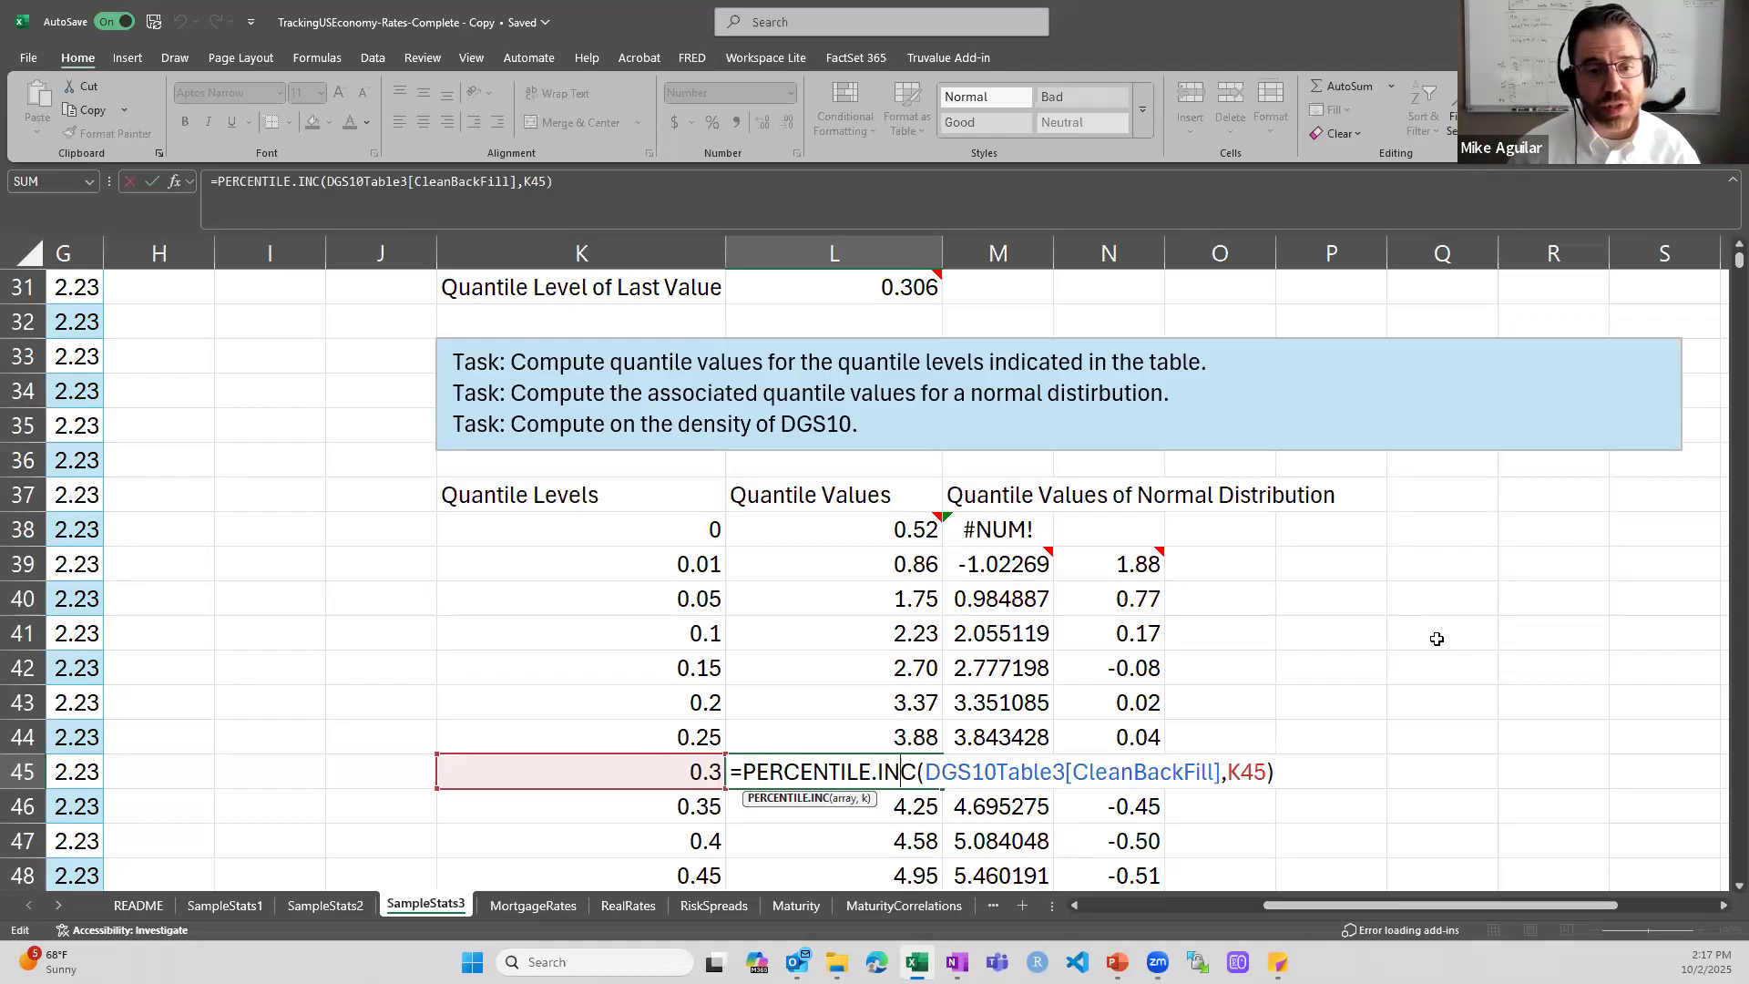
pyautogui.press('Escape')
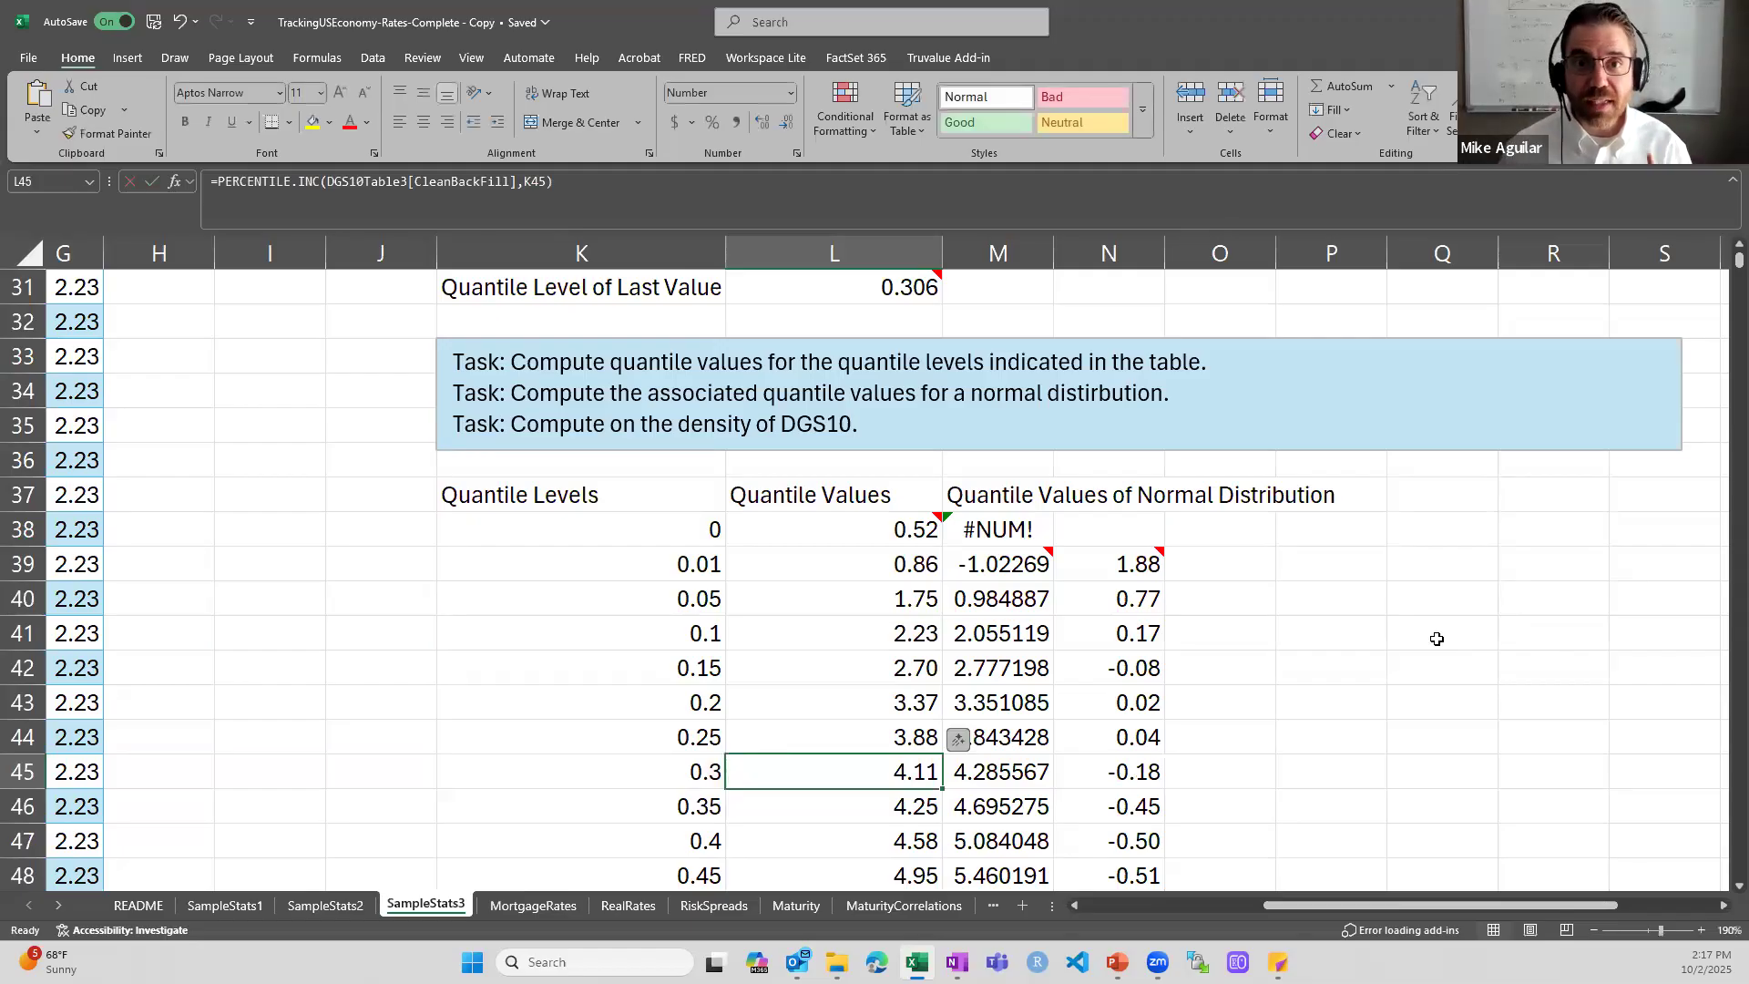
# - Compare the 0.3 level and its quantile value in K45:L45 with the last observation in M18 and its quantile level in L31
pyautogui.moveTo(693, 774); pyautogui.dragTo(811, 774)
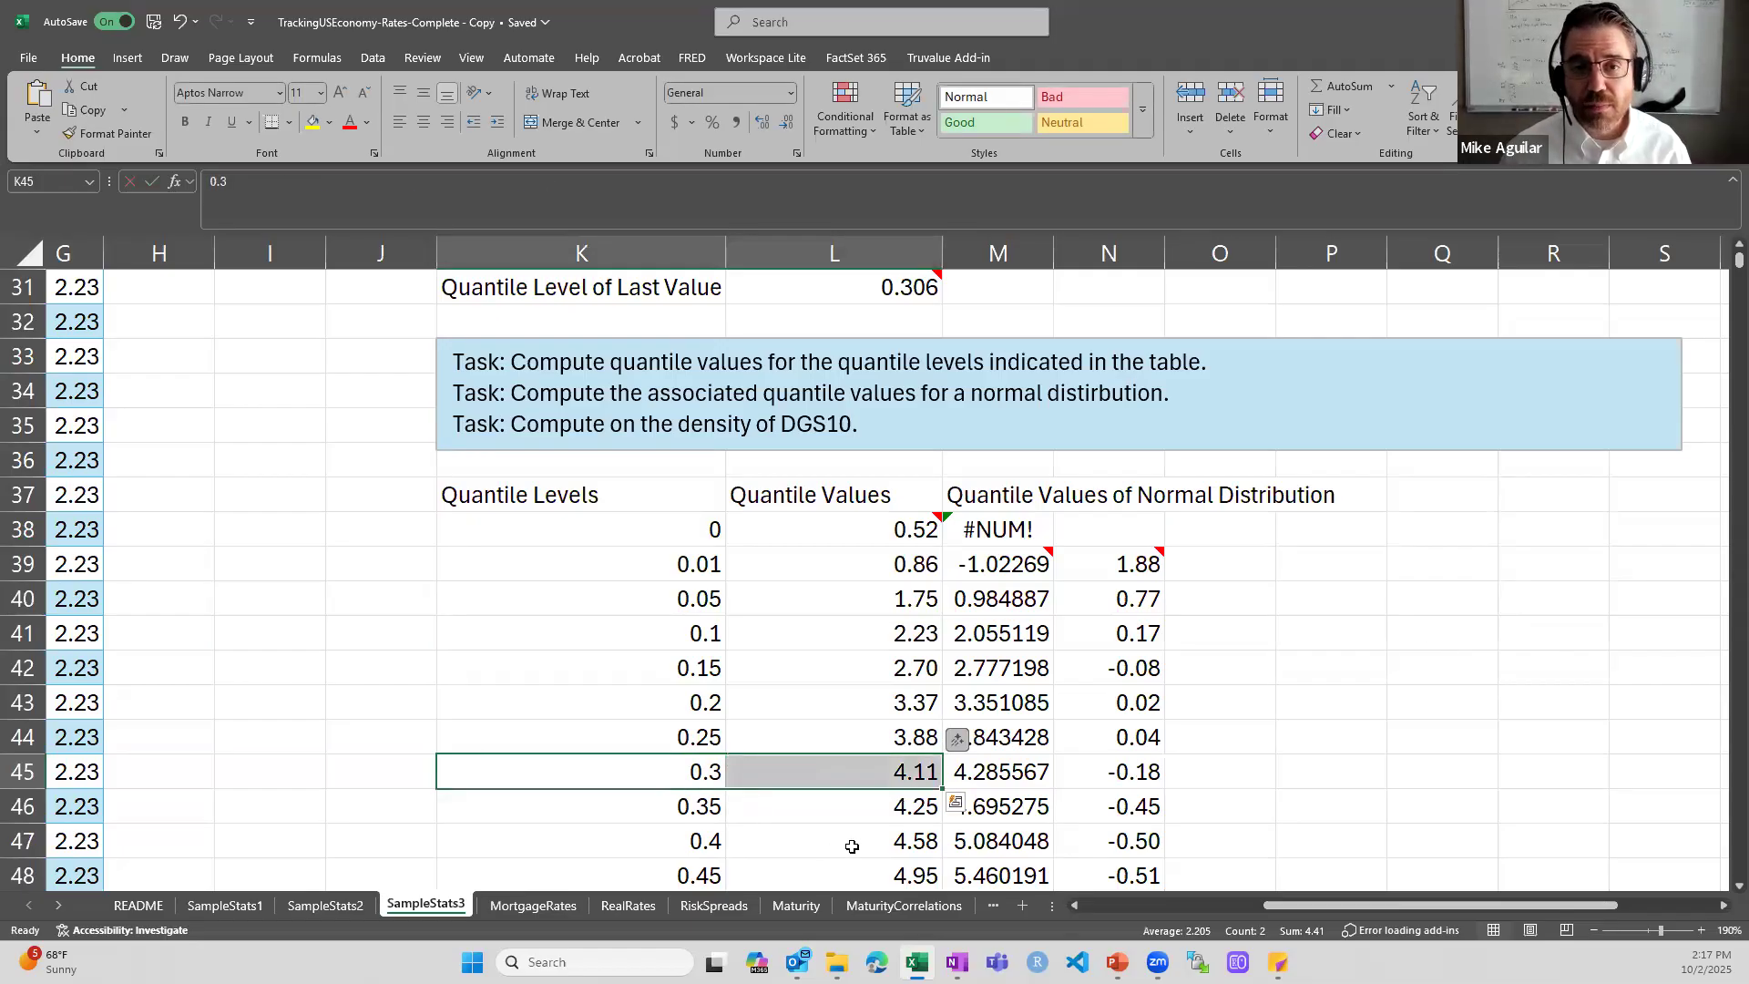
pyautogui.scroll(5, 851, 846)
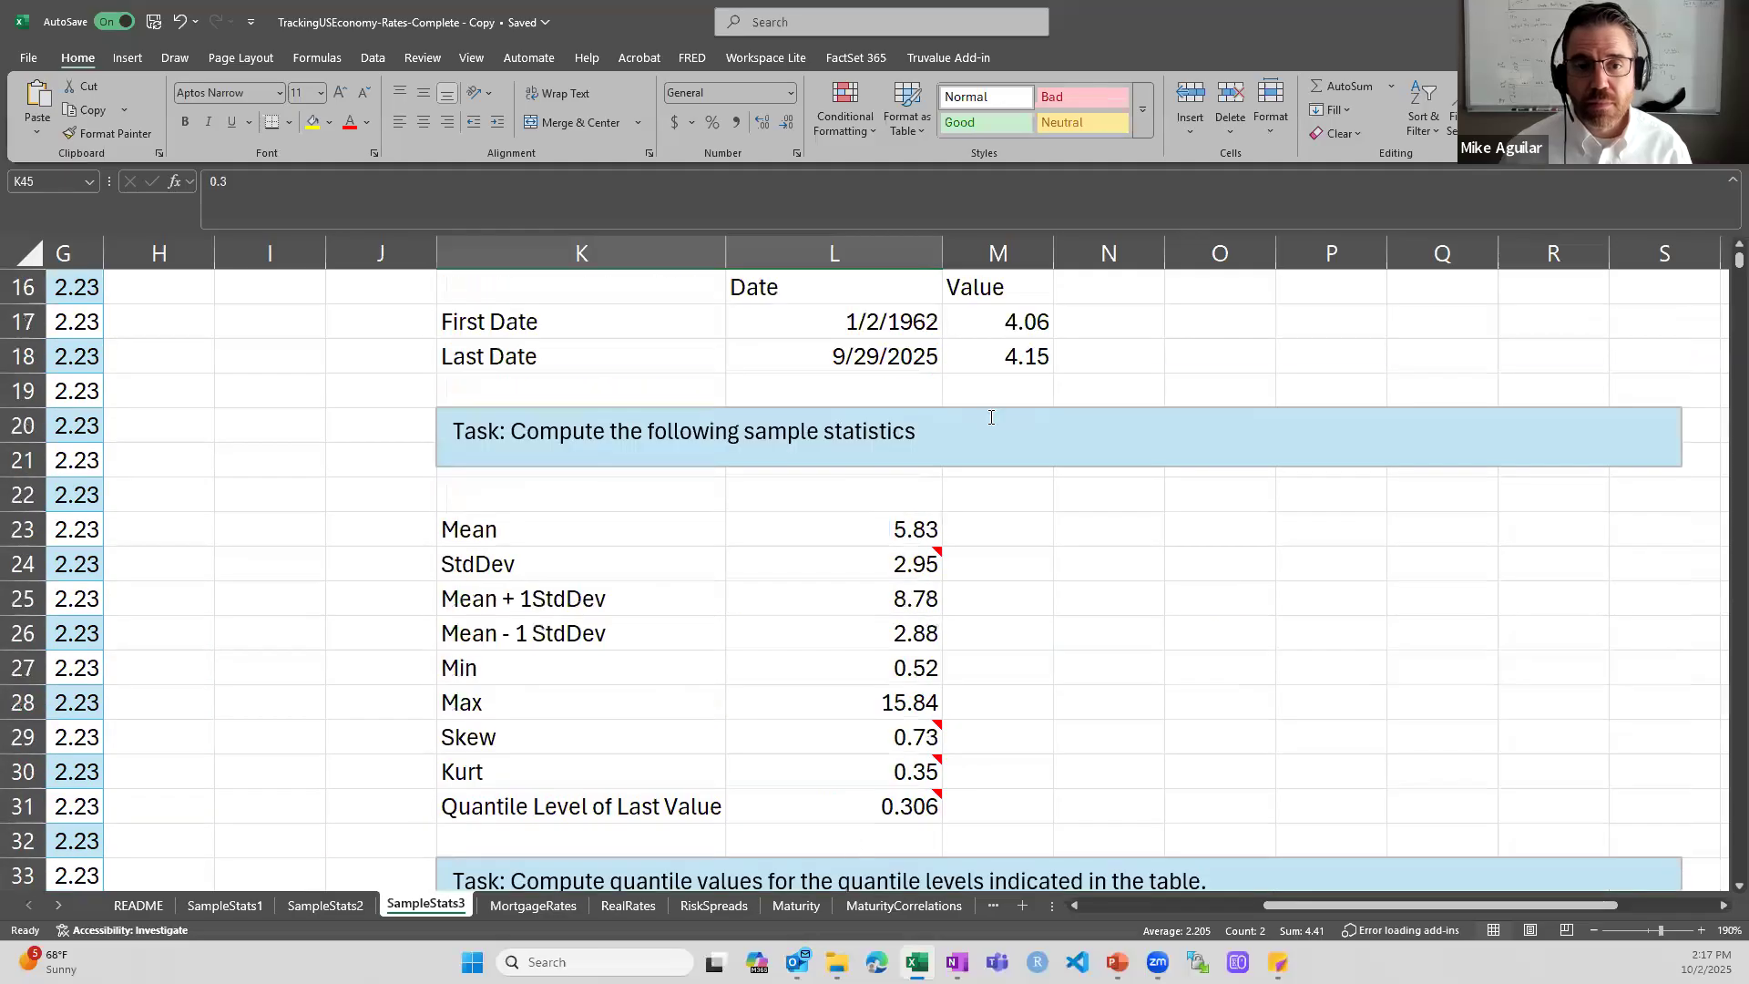
pyautogui.click(1024, 358)
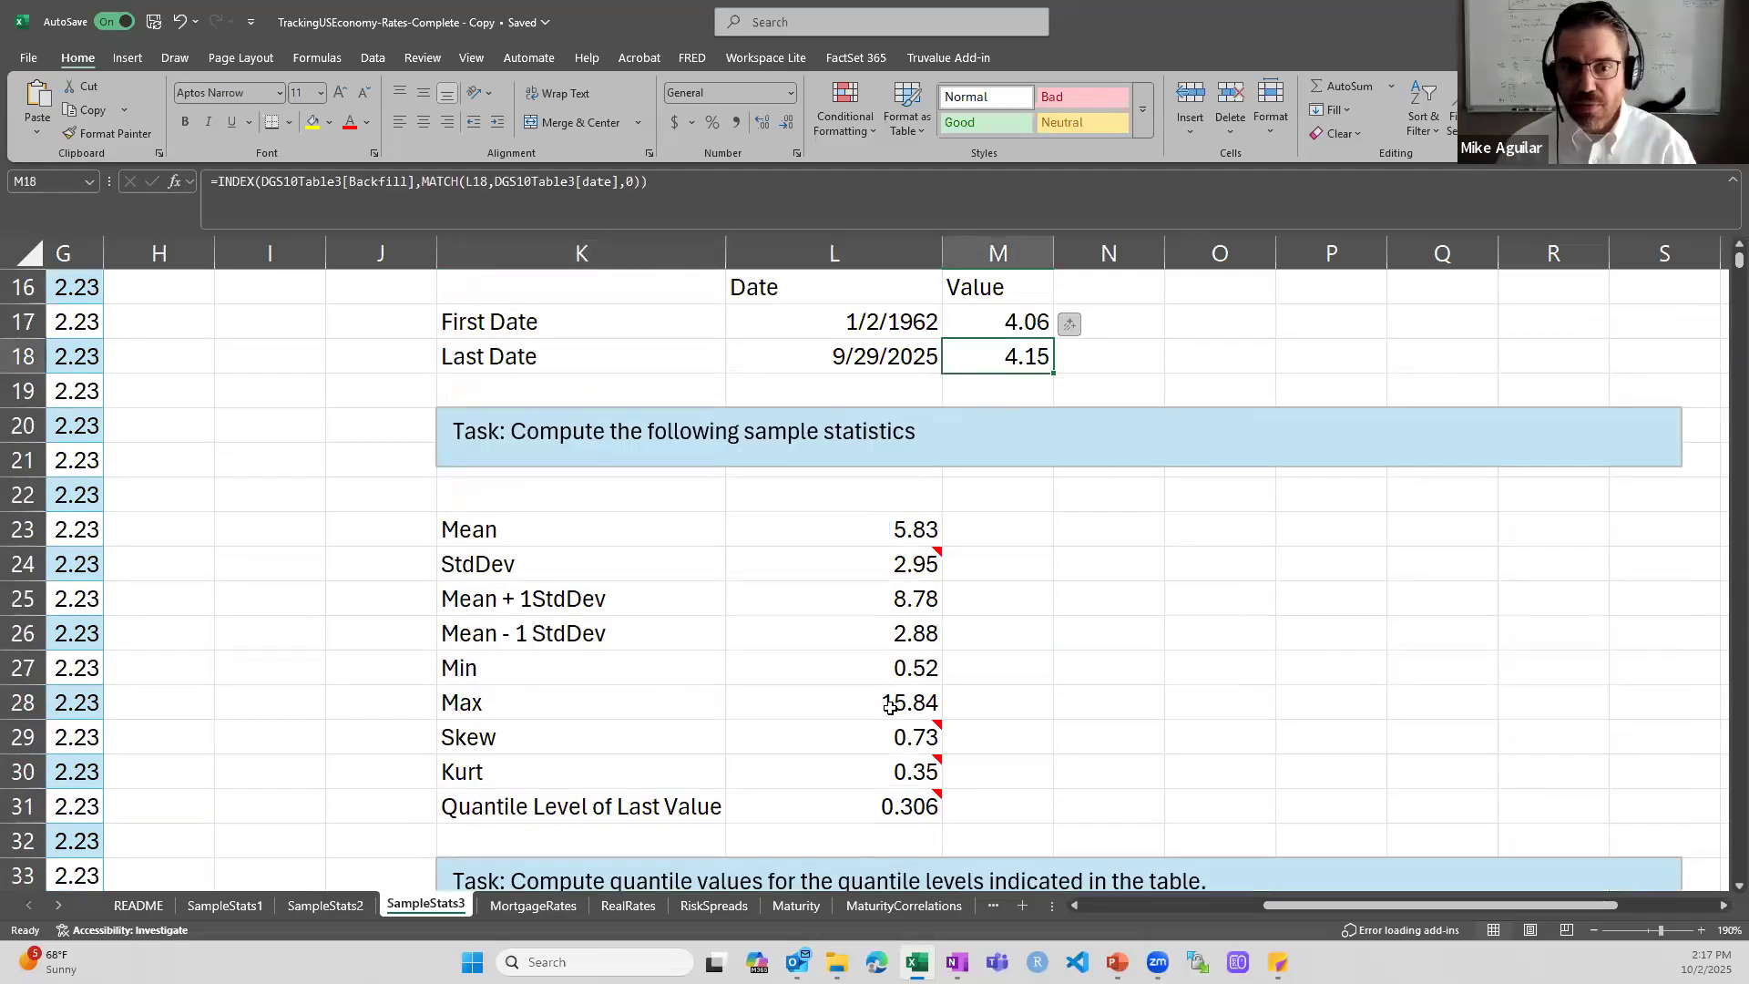
pyautogui.click(908, 809)
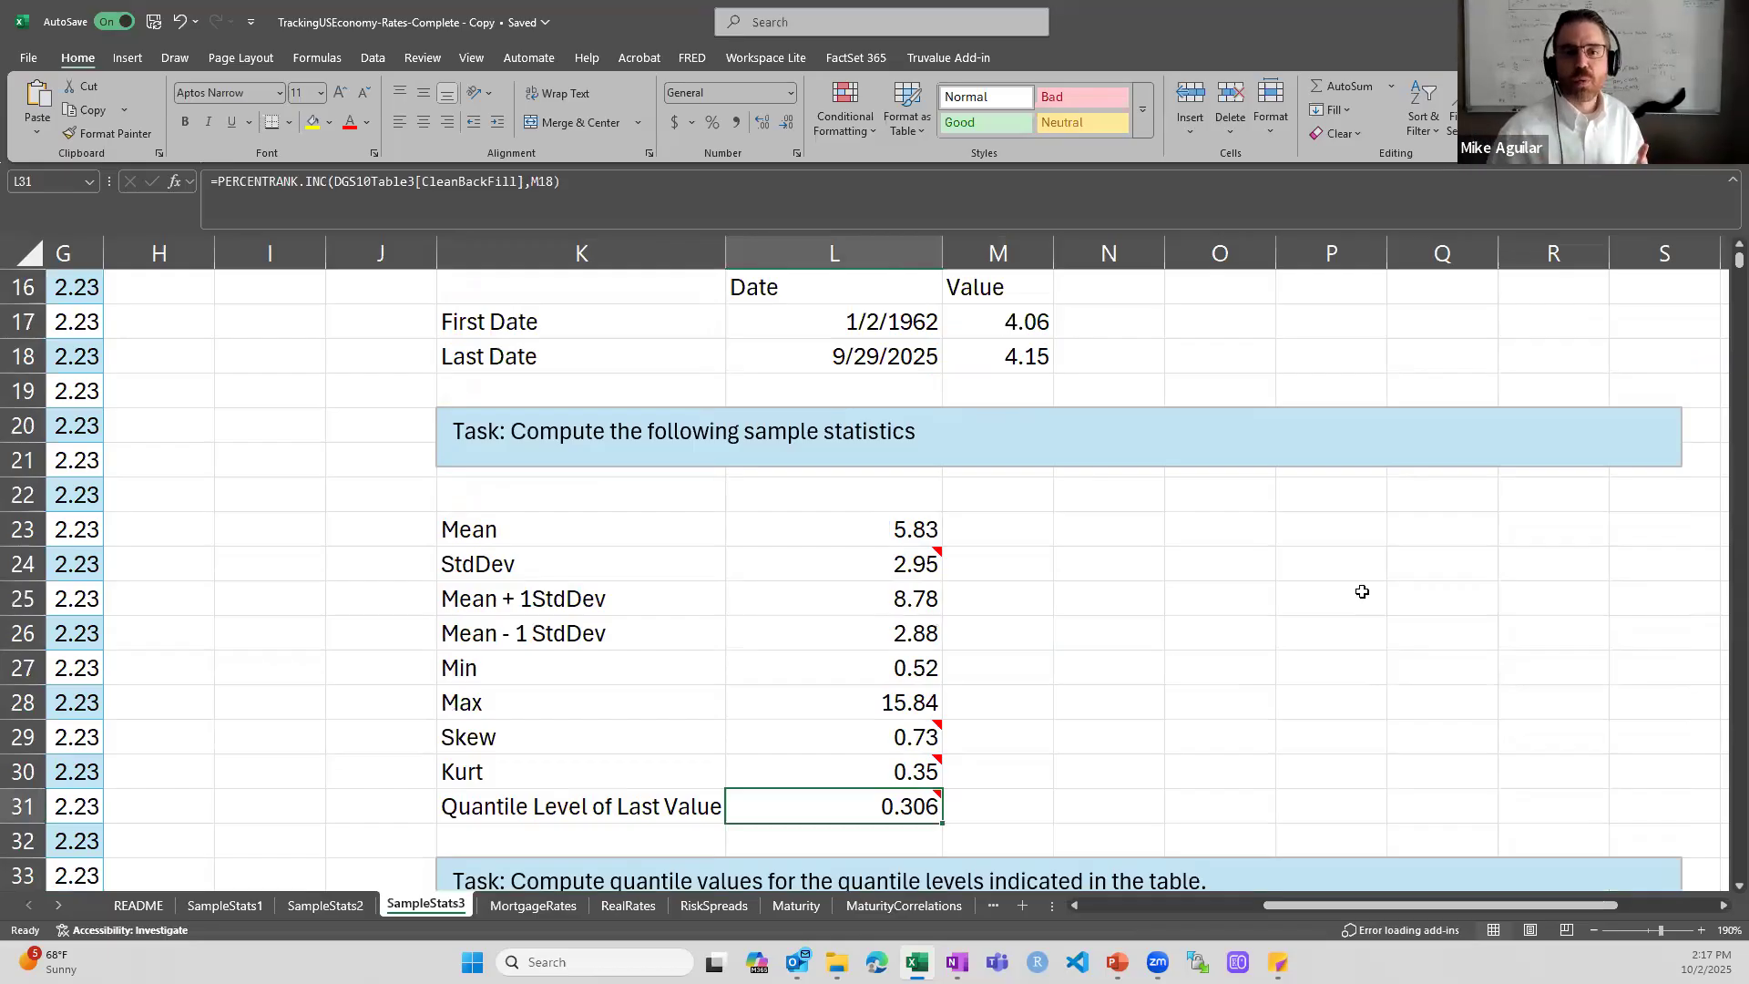
# - Recheck the PERCENTILE.INC formula behind the 0.3 level's quantile value in L45, leaving it unchanged
pyautogui.scroll(-5, 1011, 390)
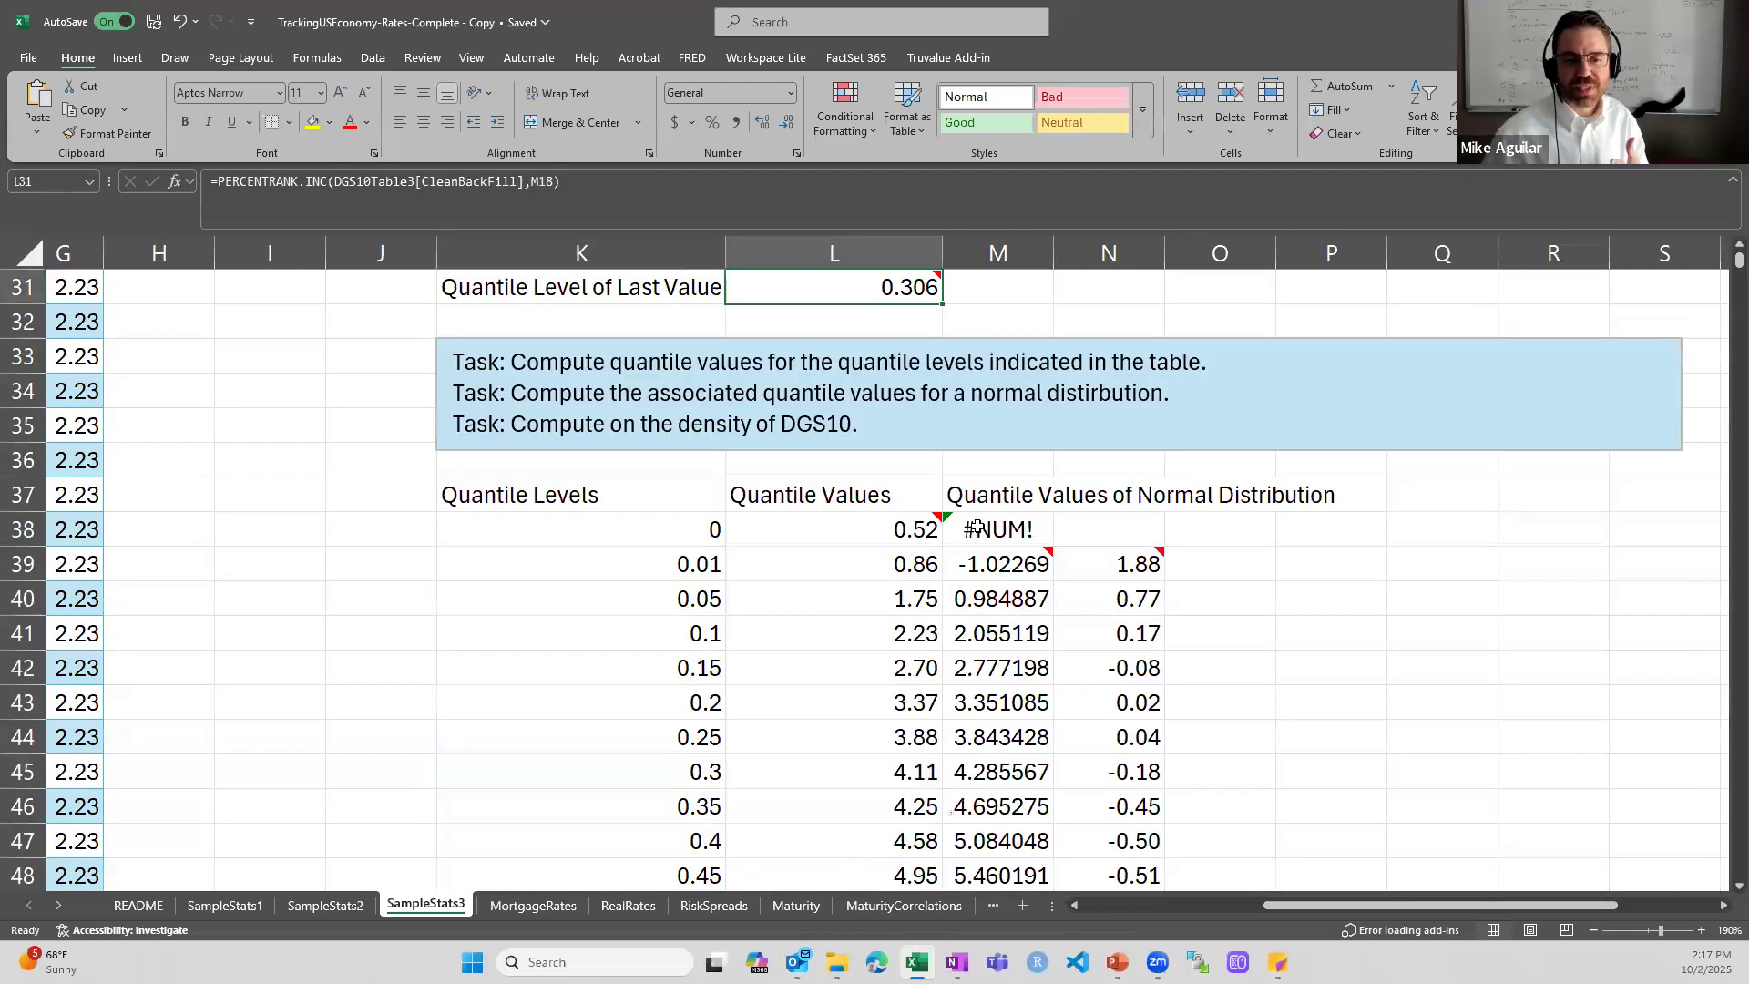
pyautogui.scroll(-1, 976, 526)
pyautogui.click(842, 668)
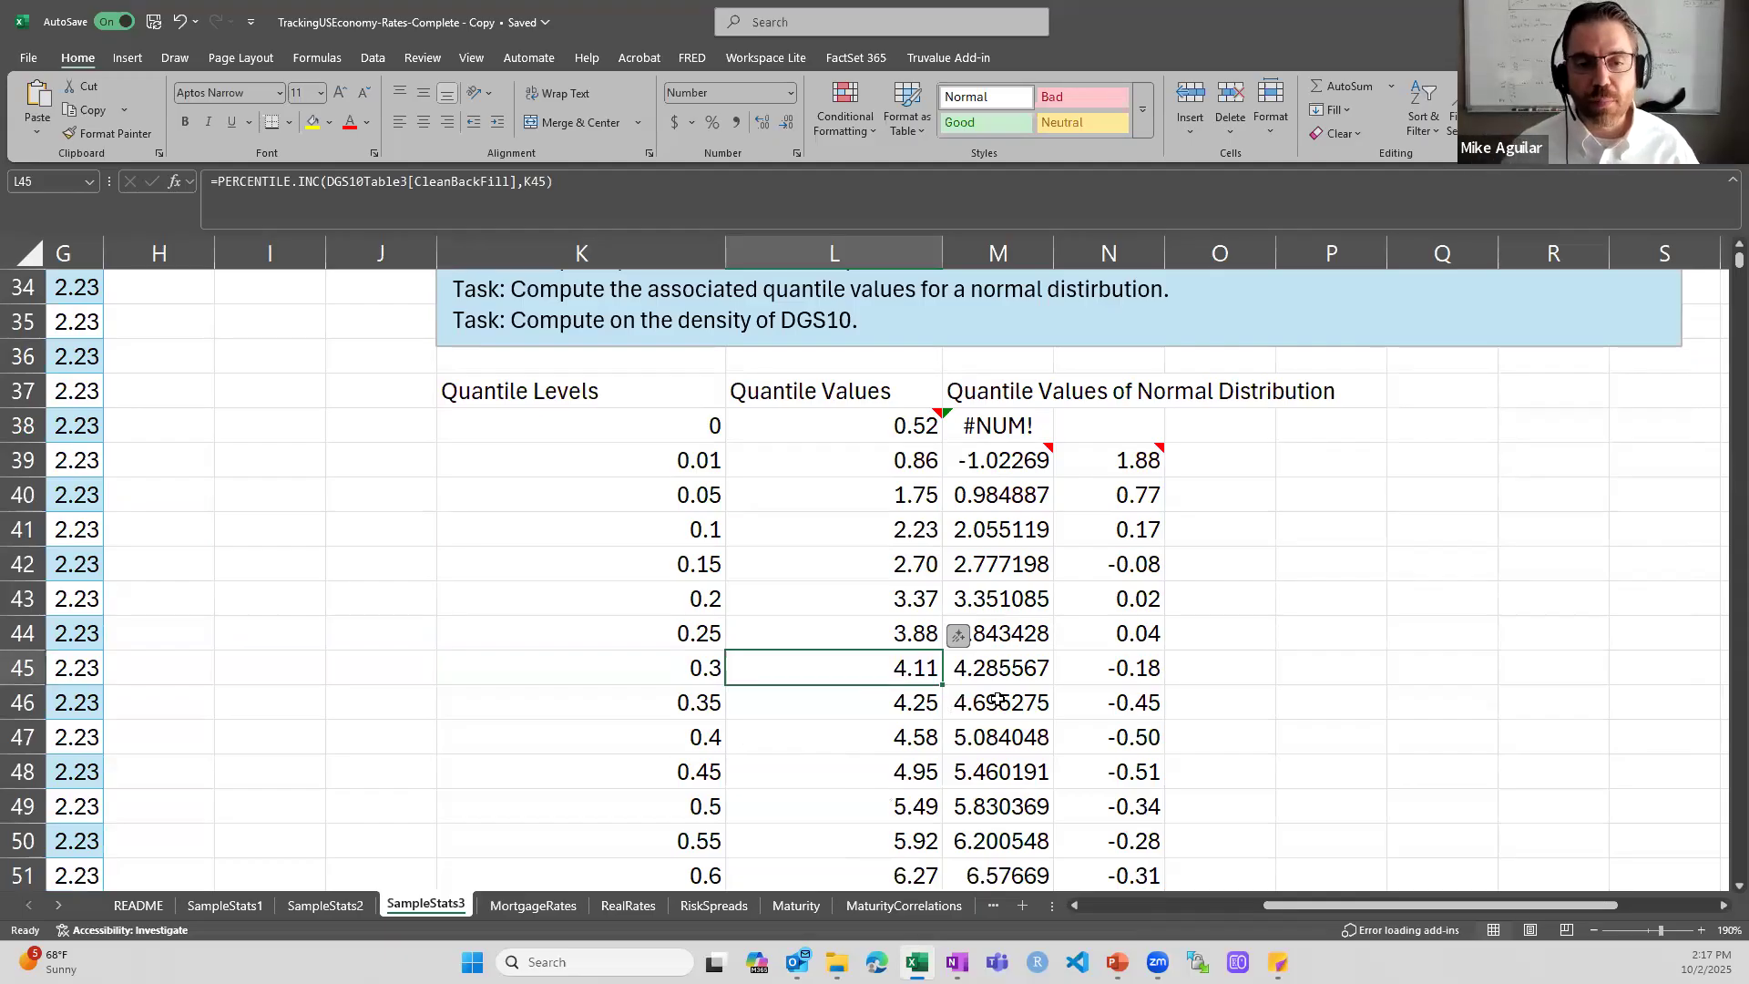
pyautogui.doubleClick(845, 667)
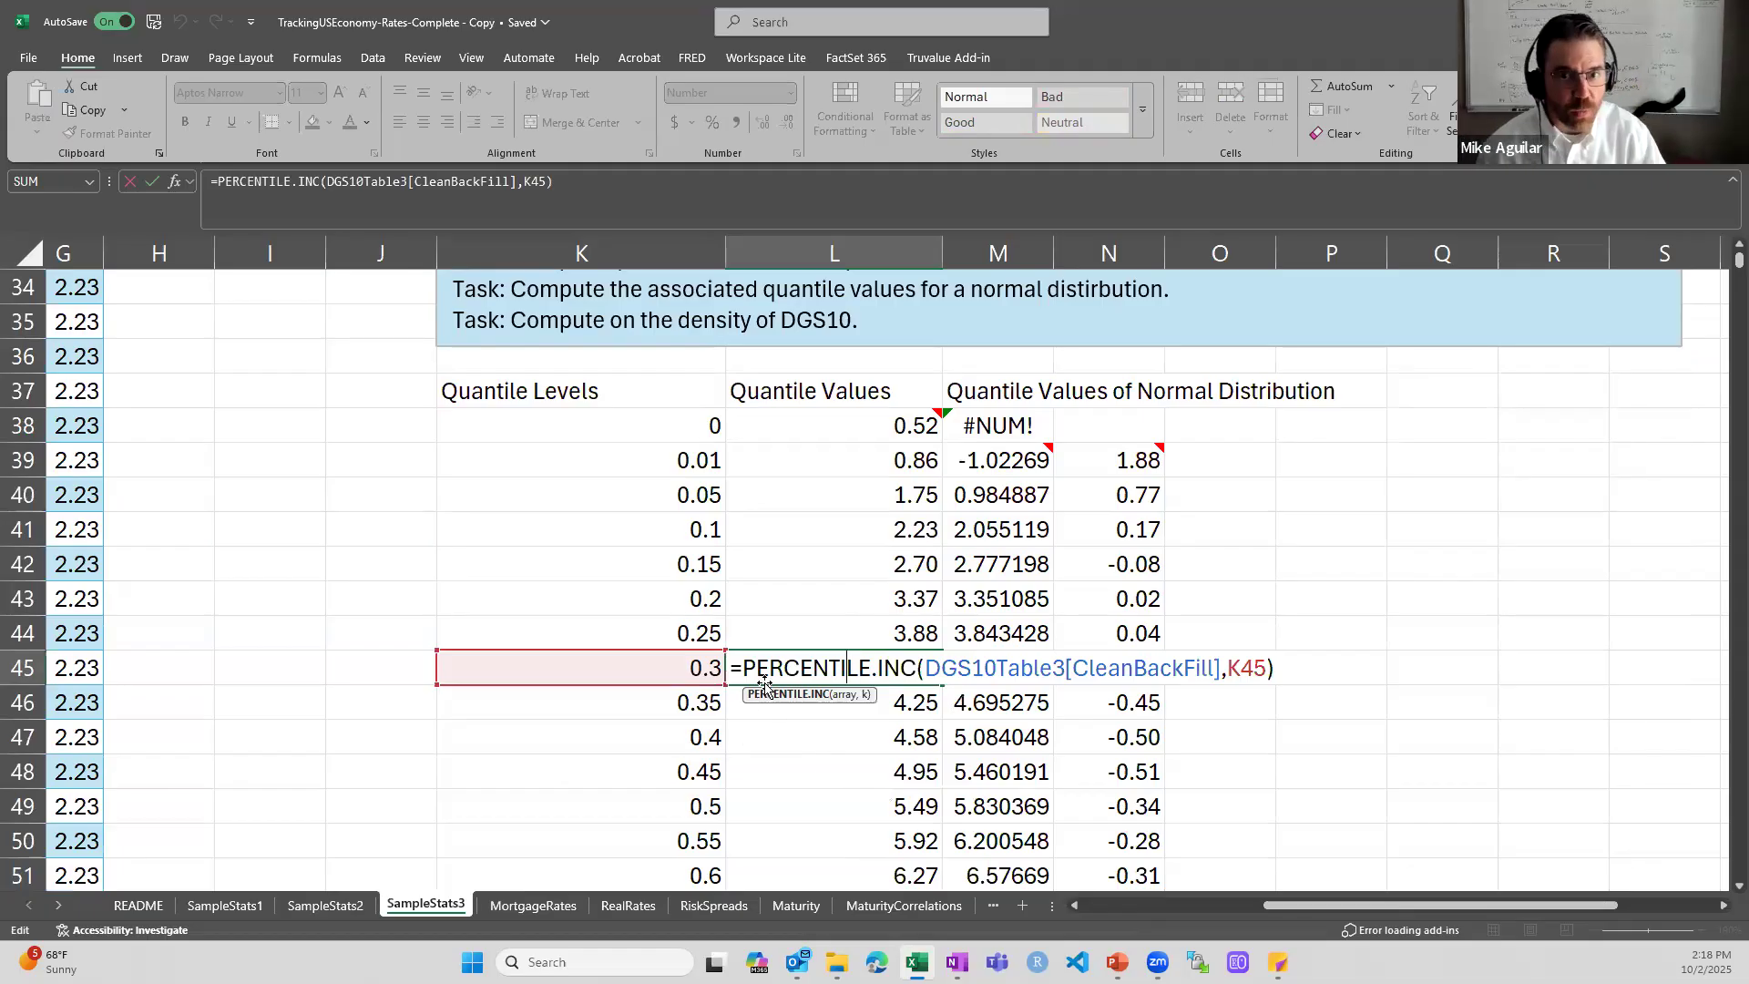
pyautogui.hotkey('ctrl', 'Return')
# - Inspect the PERCENTRANK.INC formula for the Quantile Level of Last Value in L31
pyautogui.scroll(4, 831, 656)
pyautogui.doubleClick(886, 596)
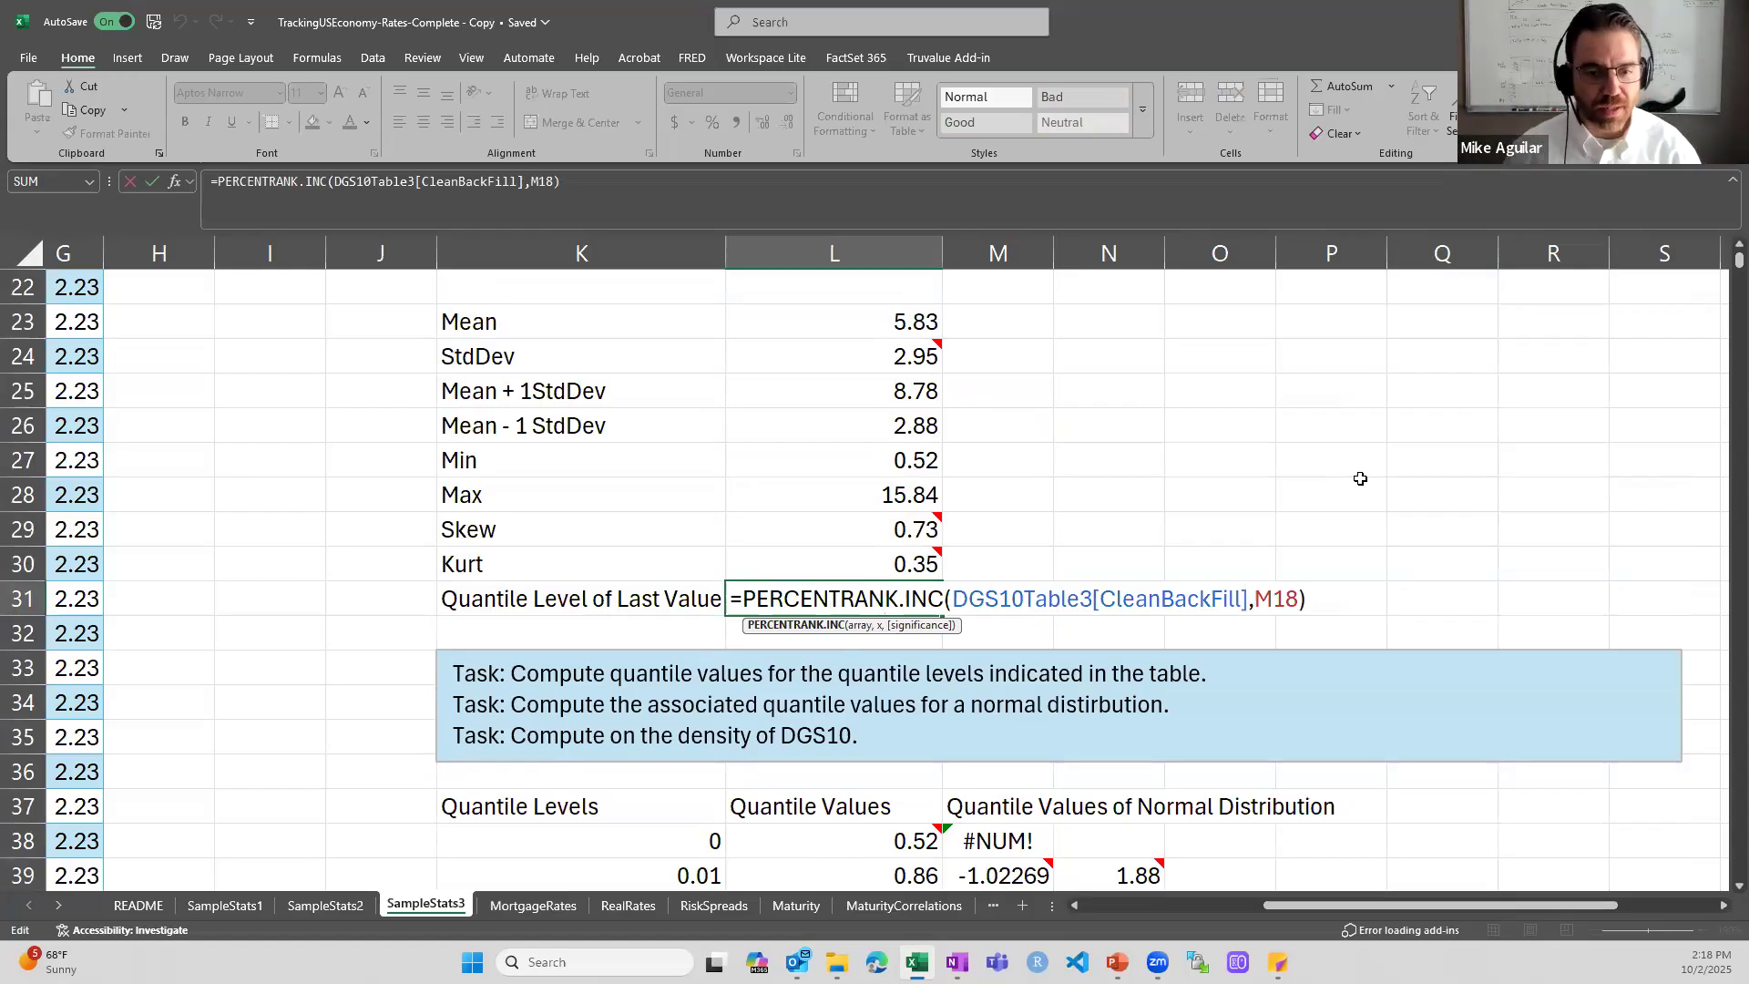
pyautogui.hotkey('ctrl', 'Return')
# - Inspect the NORM.INV formula in M40, tracing its probability argument to K40 and its mean argument to L23
pyautogui.scroll(-4, 1405, 401)
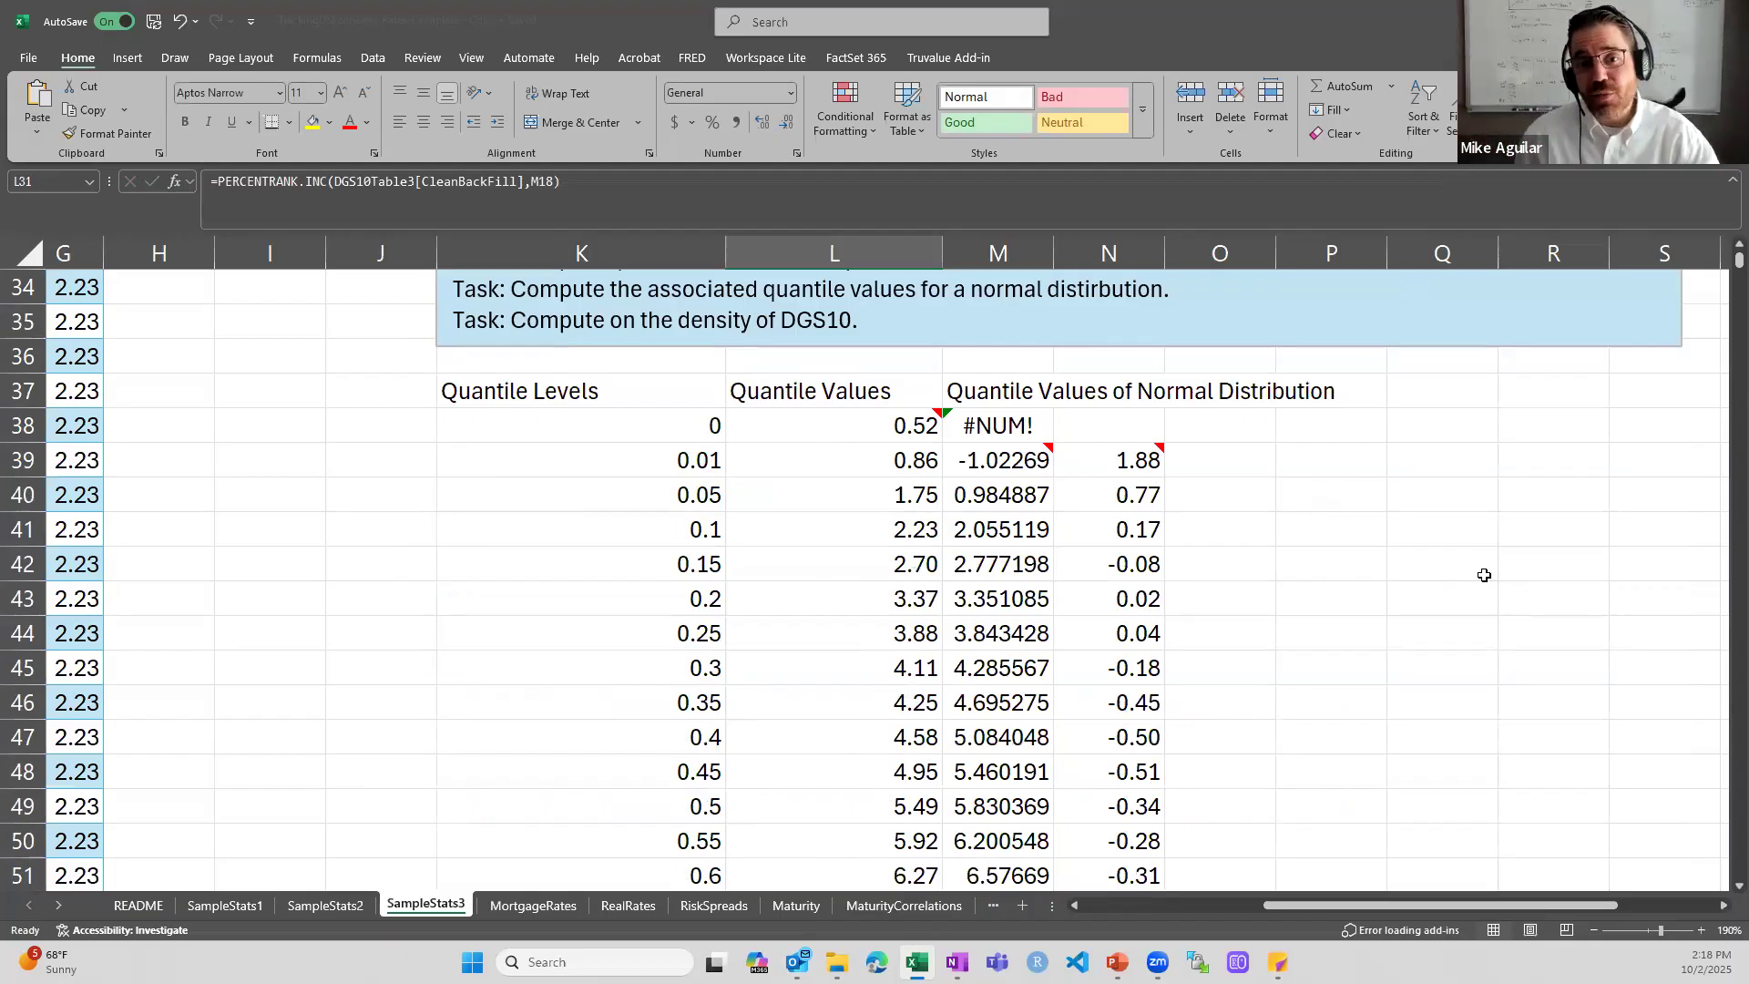
pyautogui.doubleClick(988, 497)
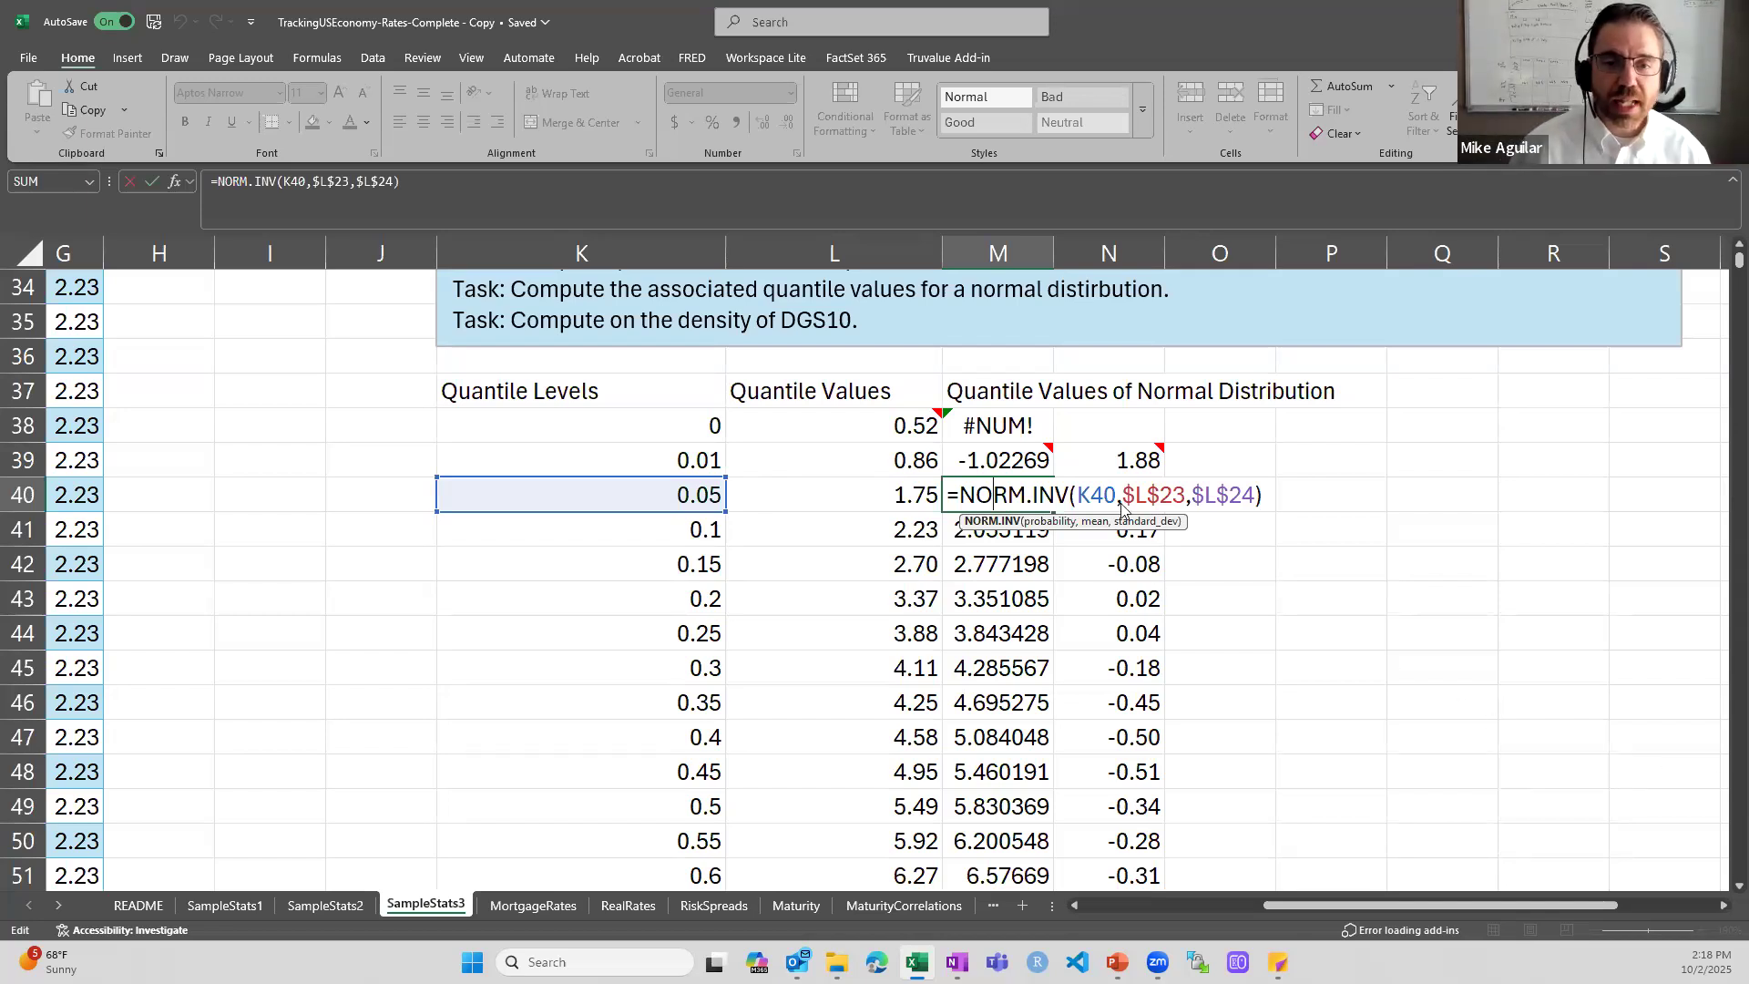
pyautogui.click(1105, 494)
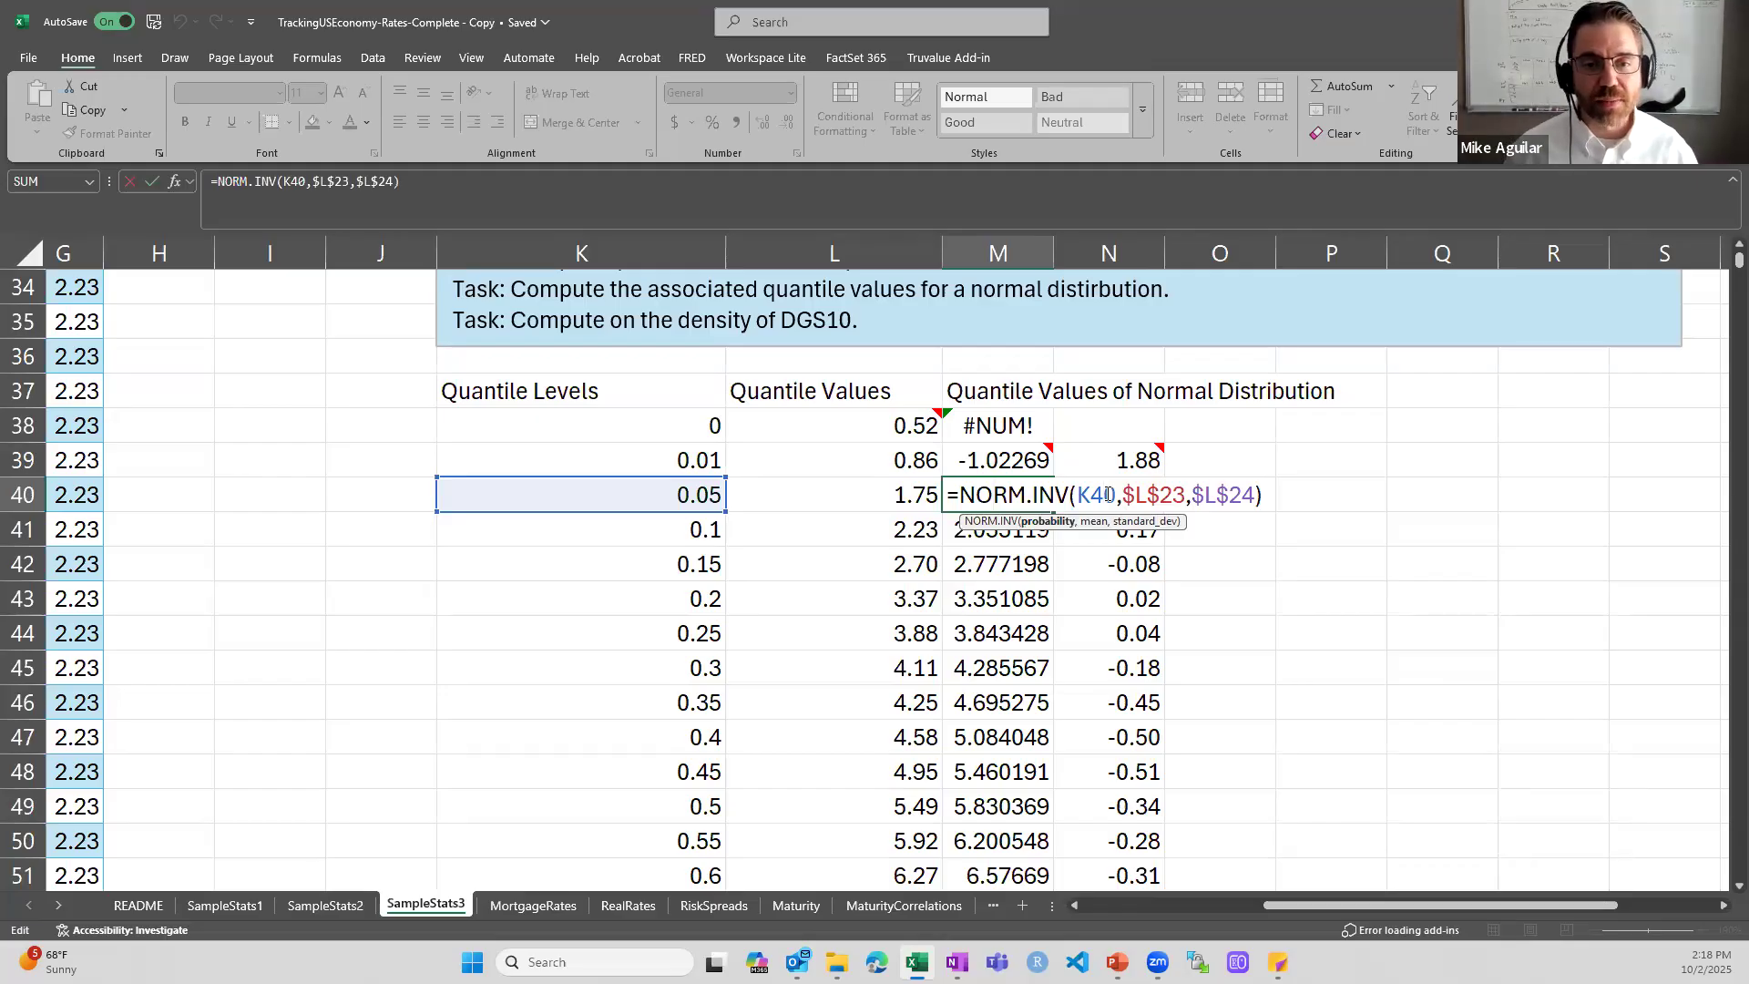
pyautogui.click(1154, 494)
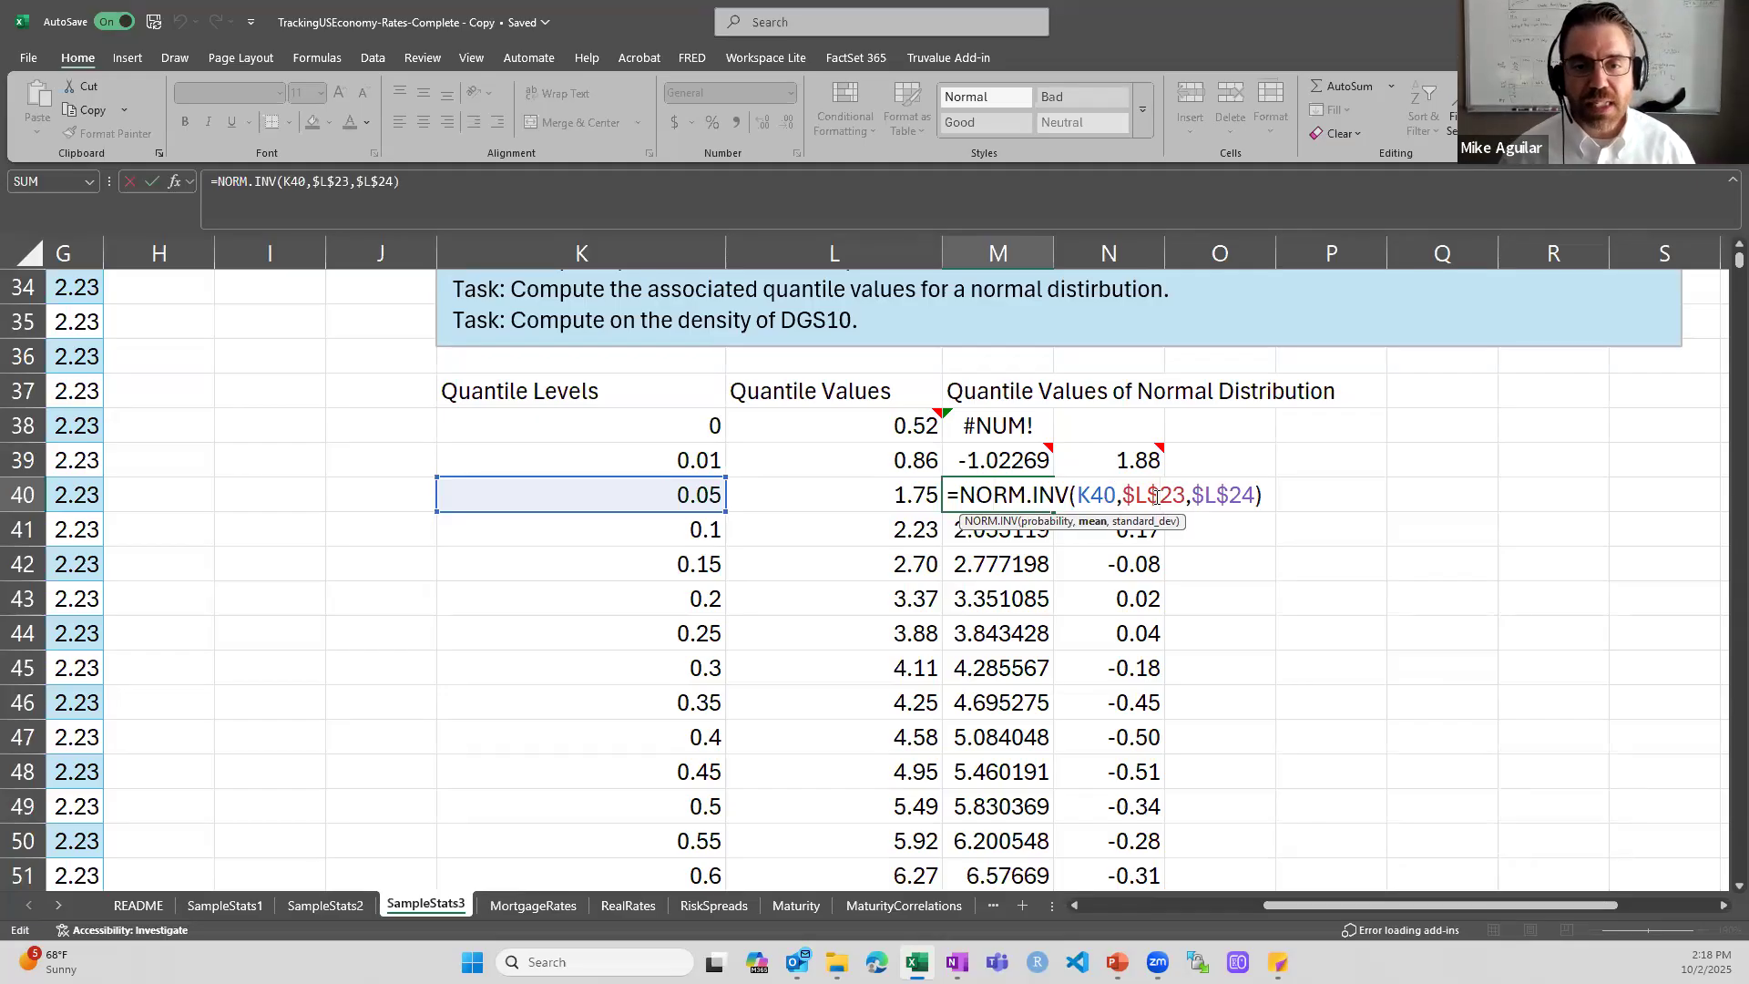
pyautogui.scroll(4, 1154, 495)
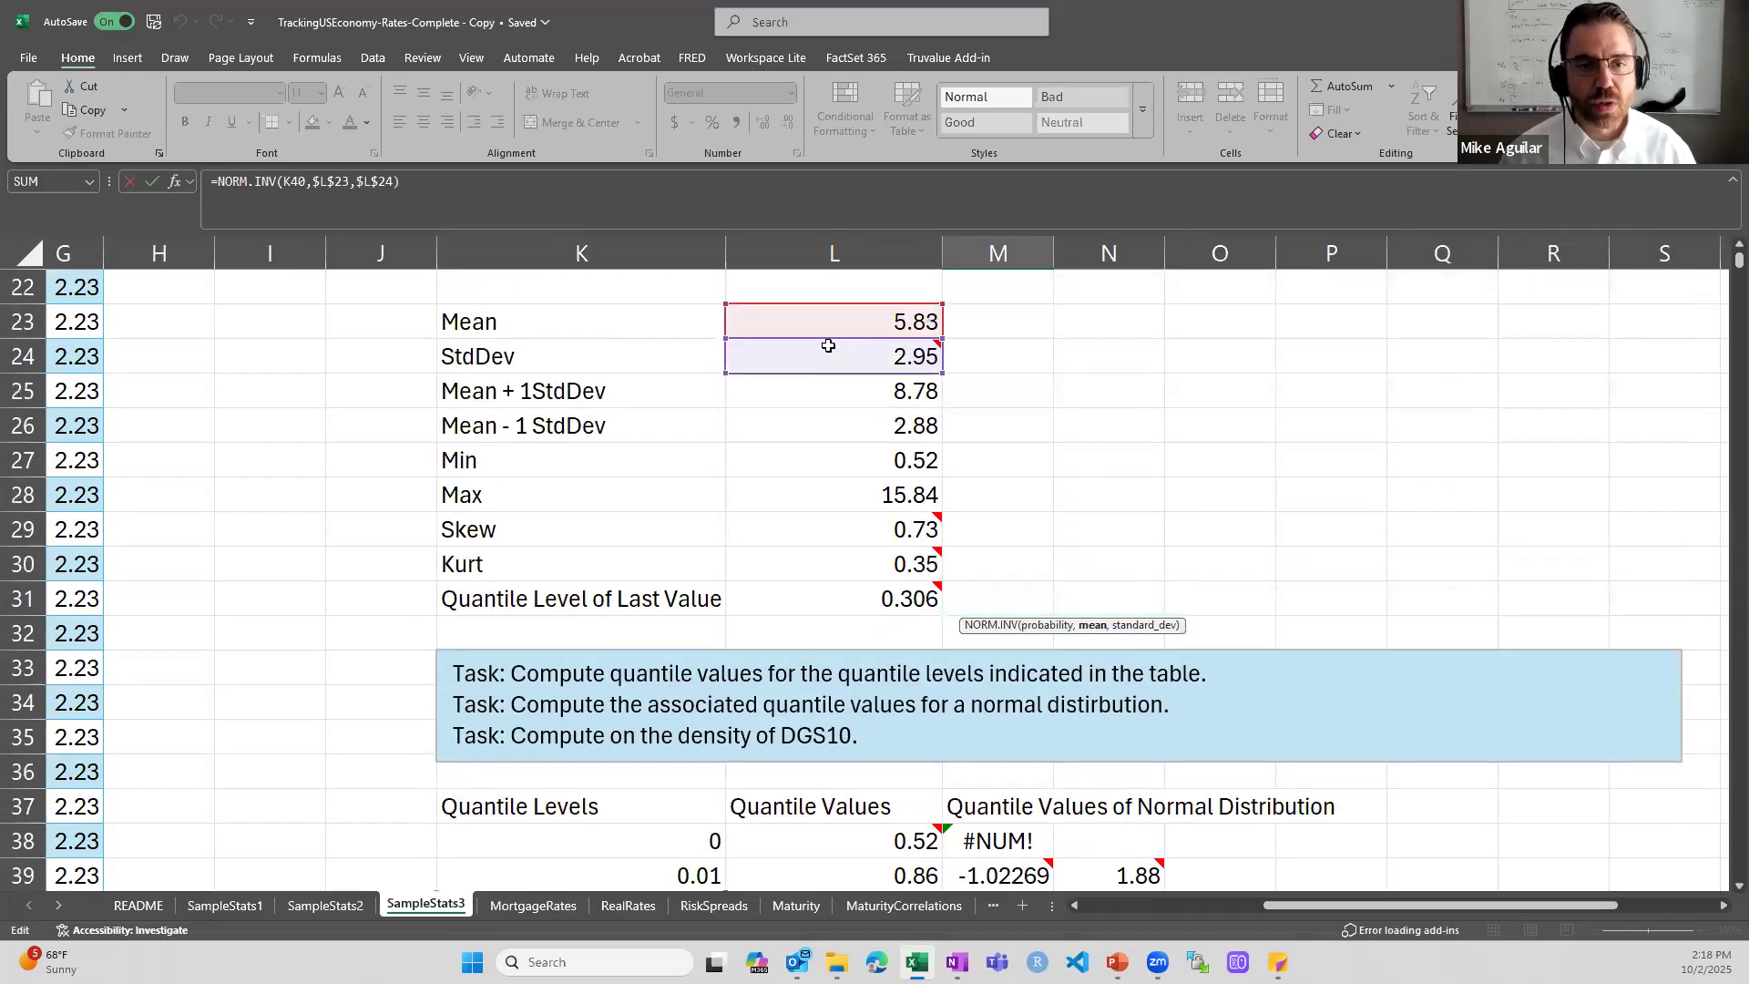
pyautogui.moveTo(837, 330)
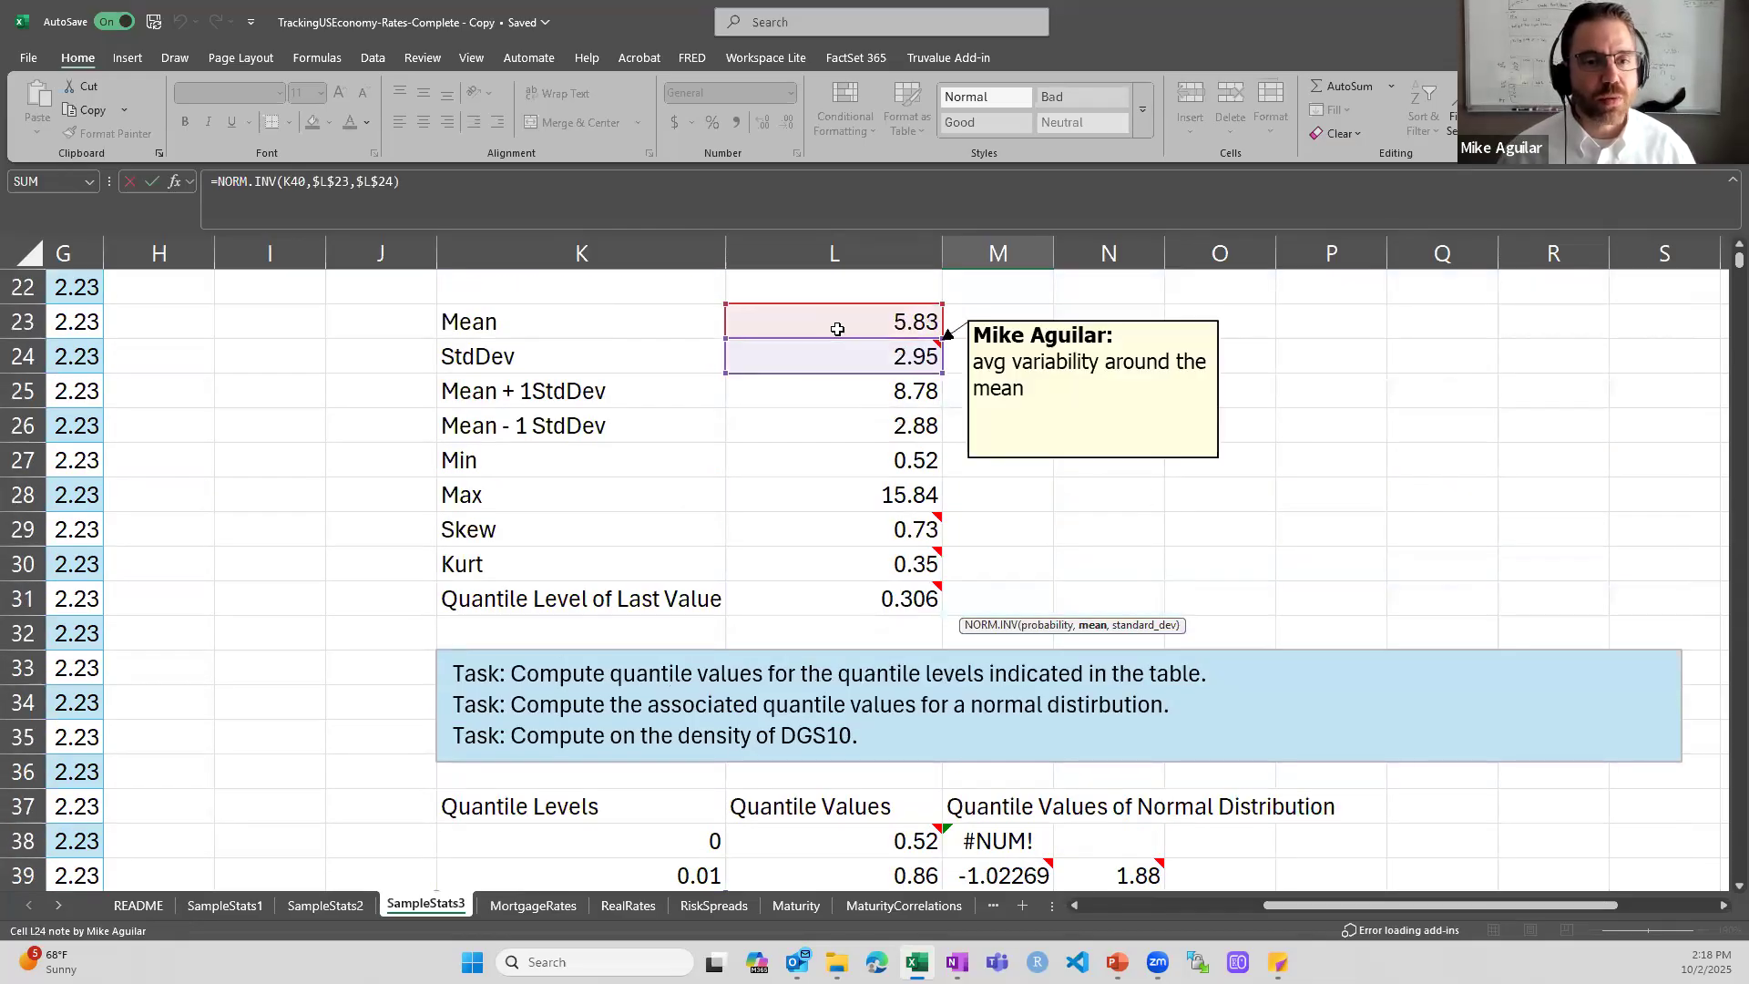
pyautogui.scroll(-2, 837, 330)
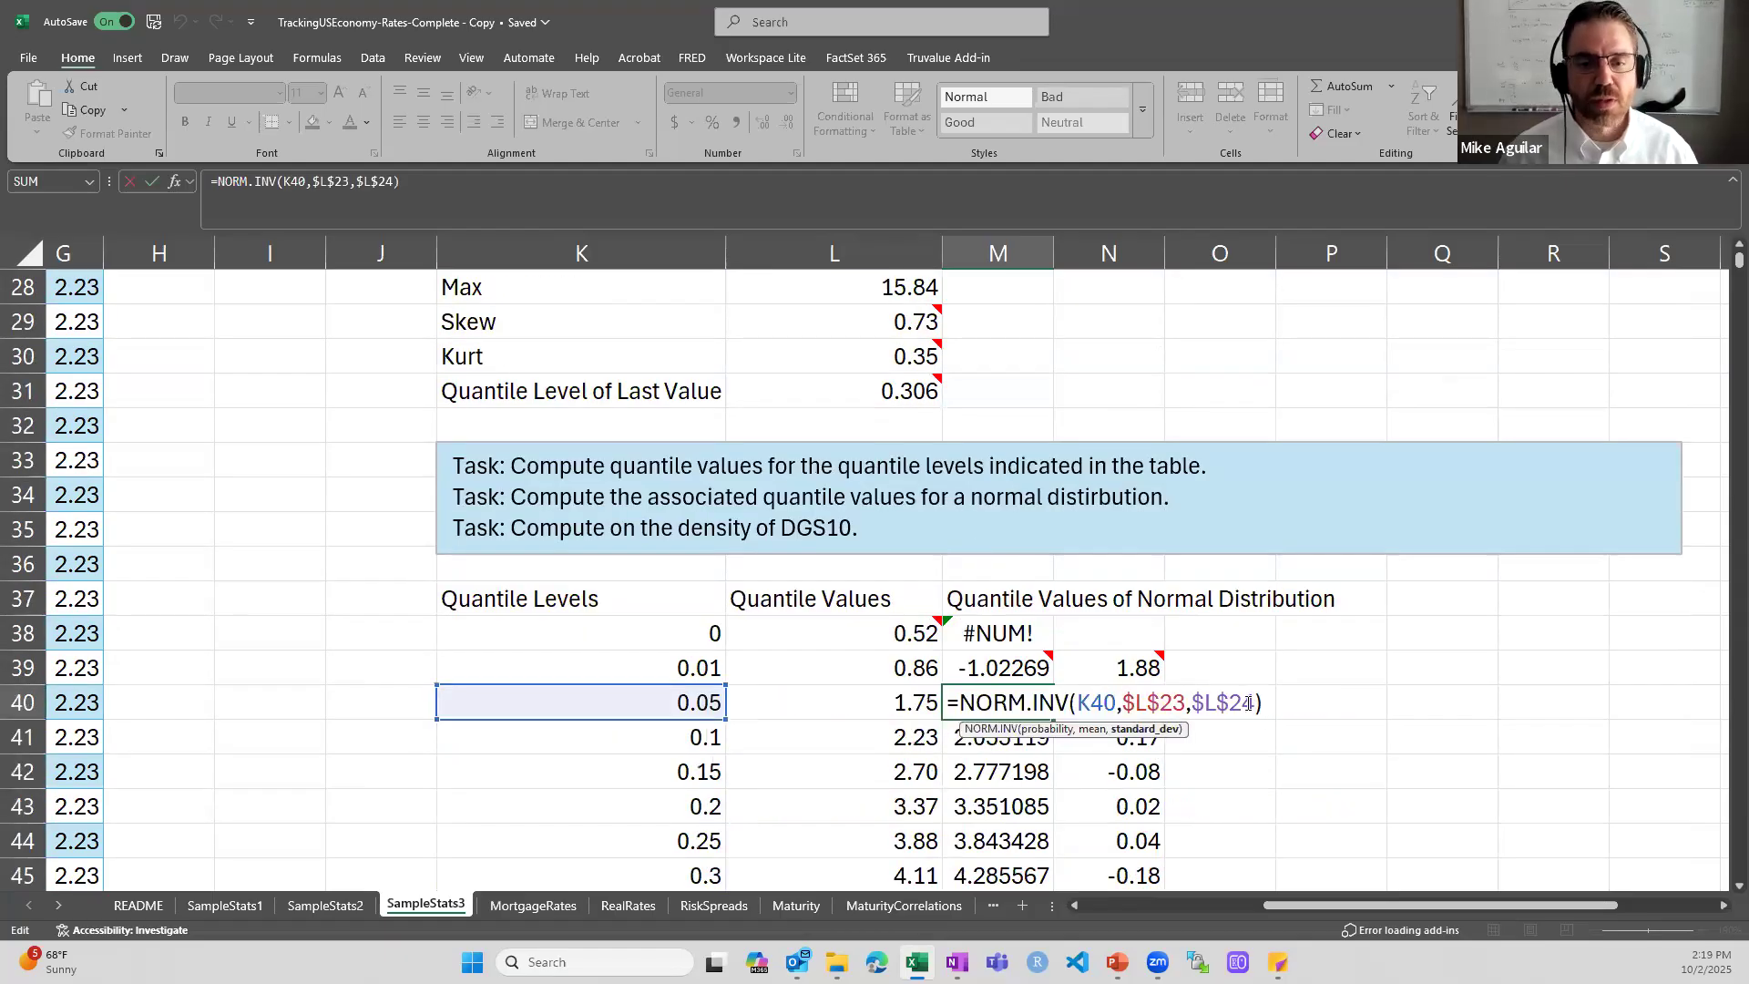
# - Trace the standard deviation argument of M40's NORM.INV formula to L24, and close the formula unchanged
pyautogui.scroll(1, 933, 459)
pyautogui.scroll(2, 933, 458)
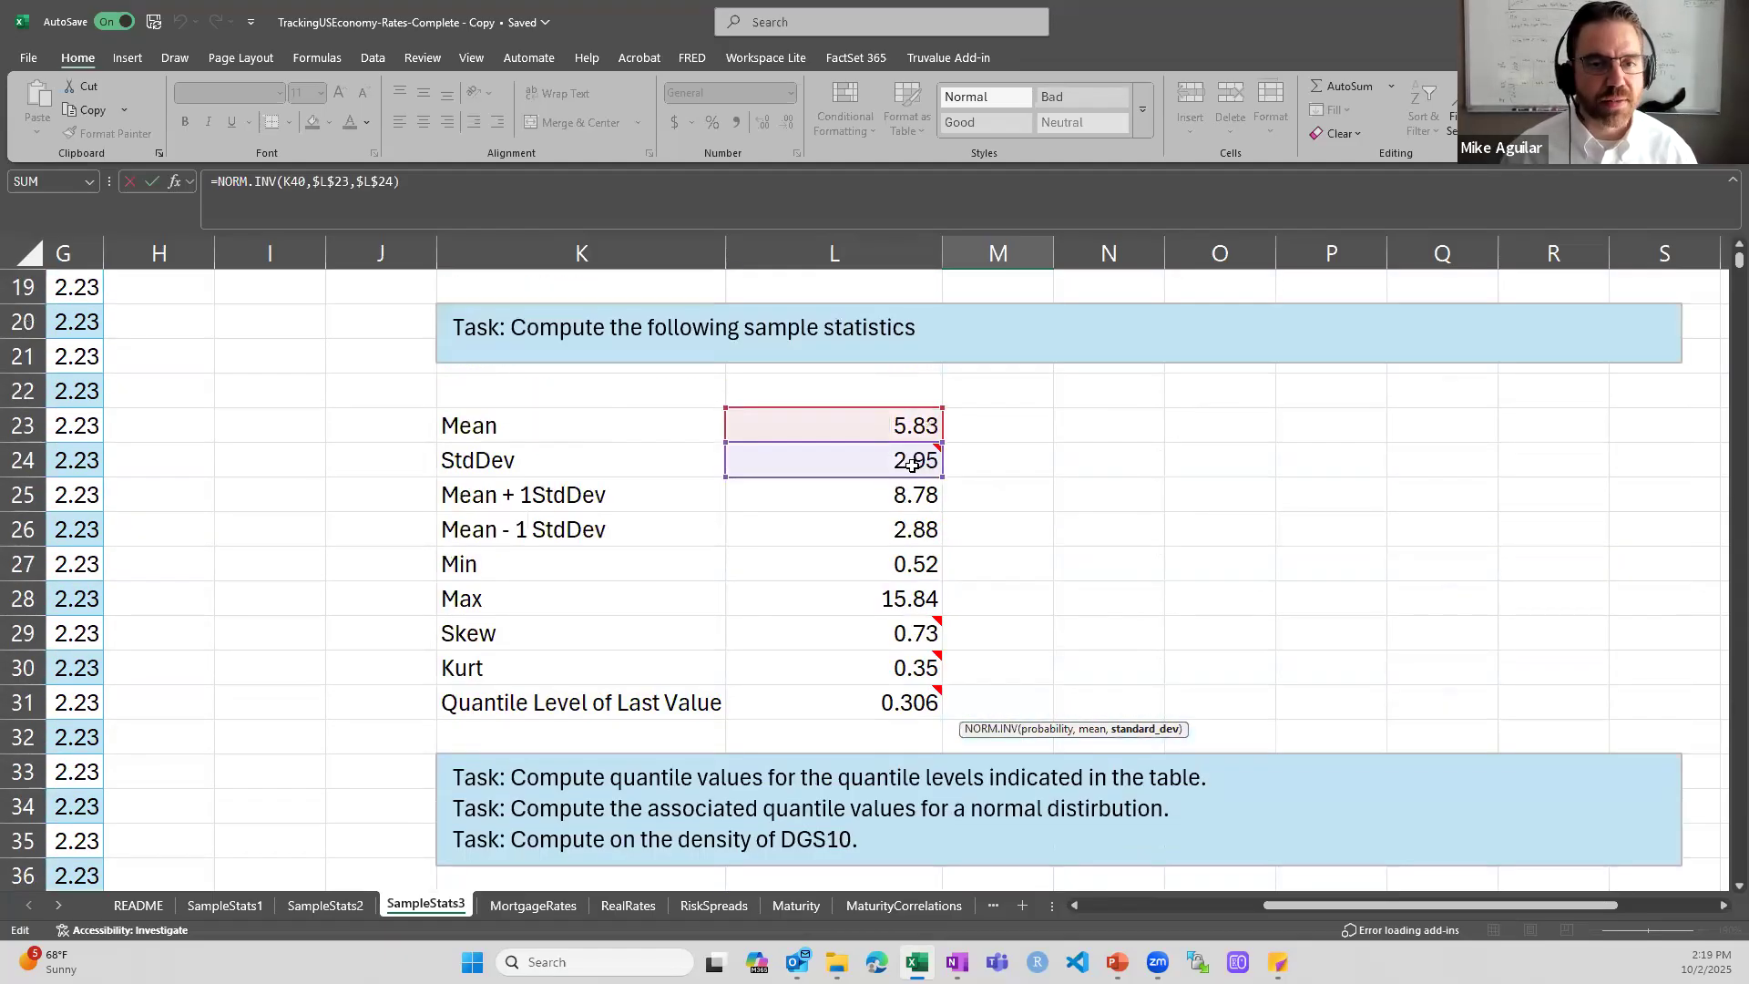
pyautogui.moveTo(913, 464)
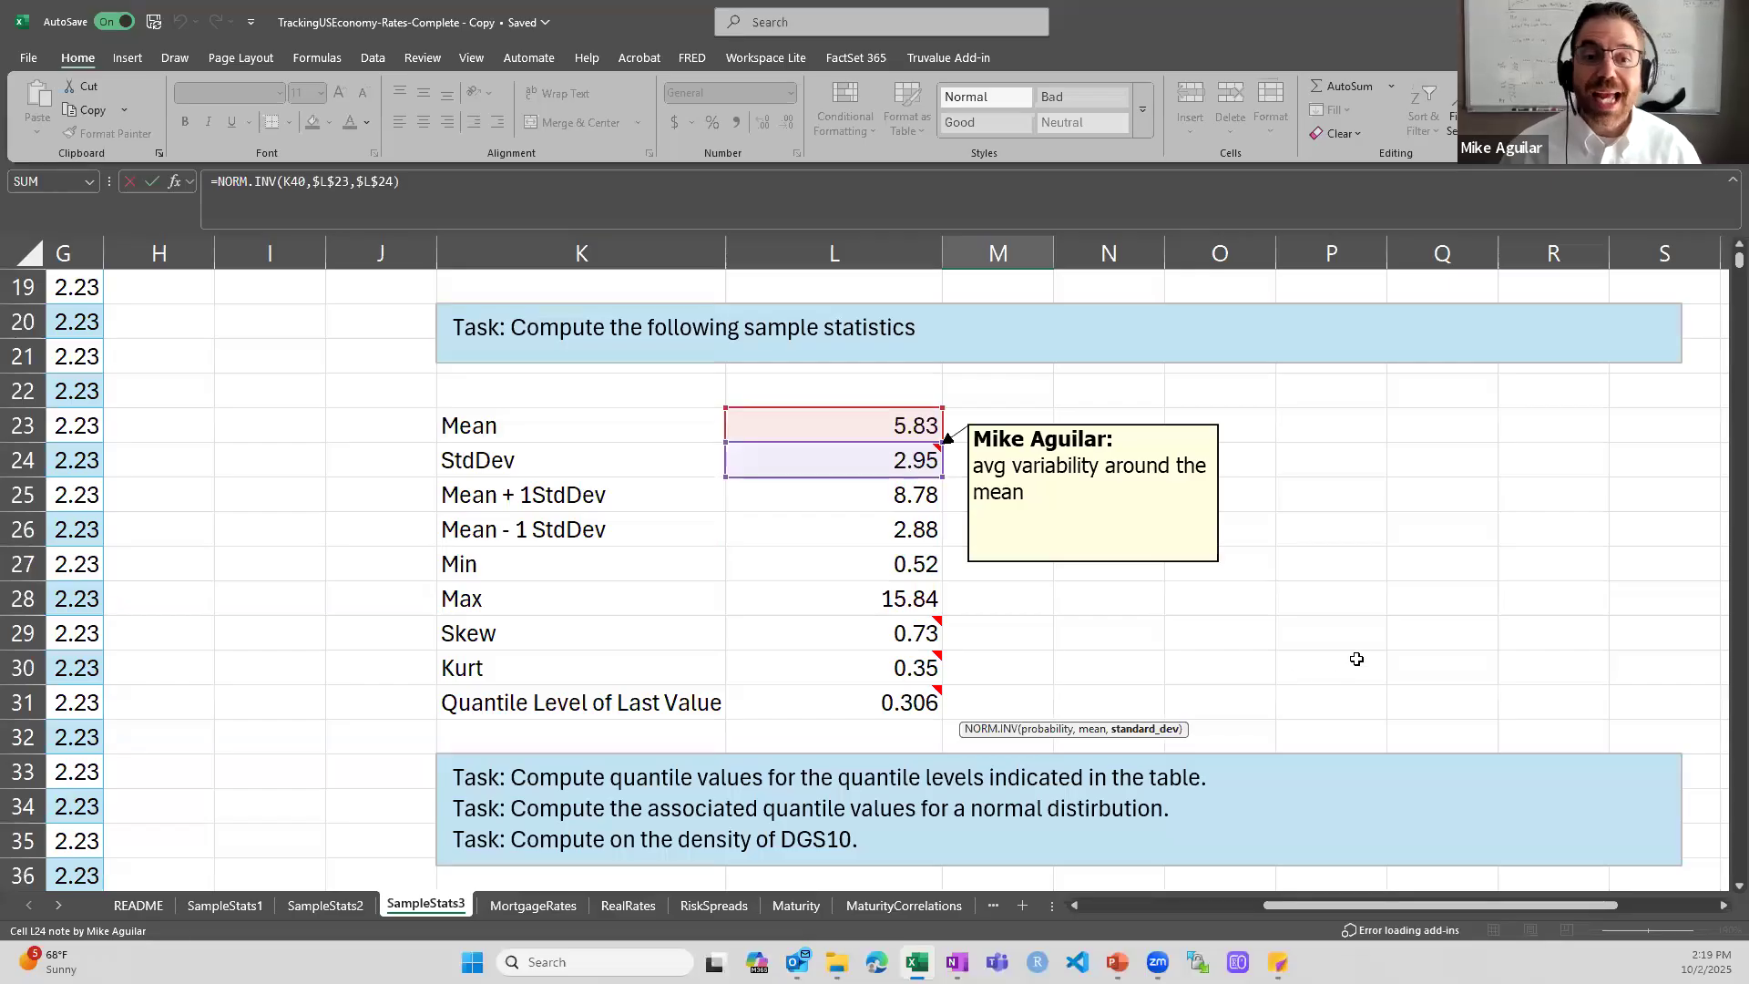
pyautogui.scroll(-1, 1358, 656)
pyautogui.scroll(-3, 1358, 656)
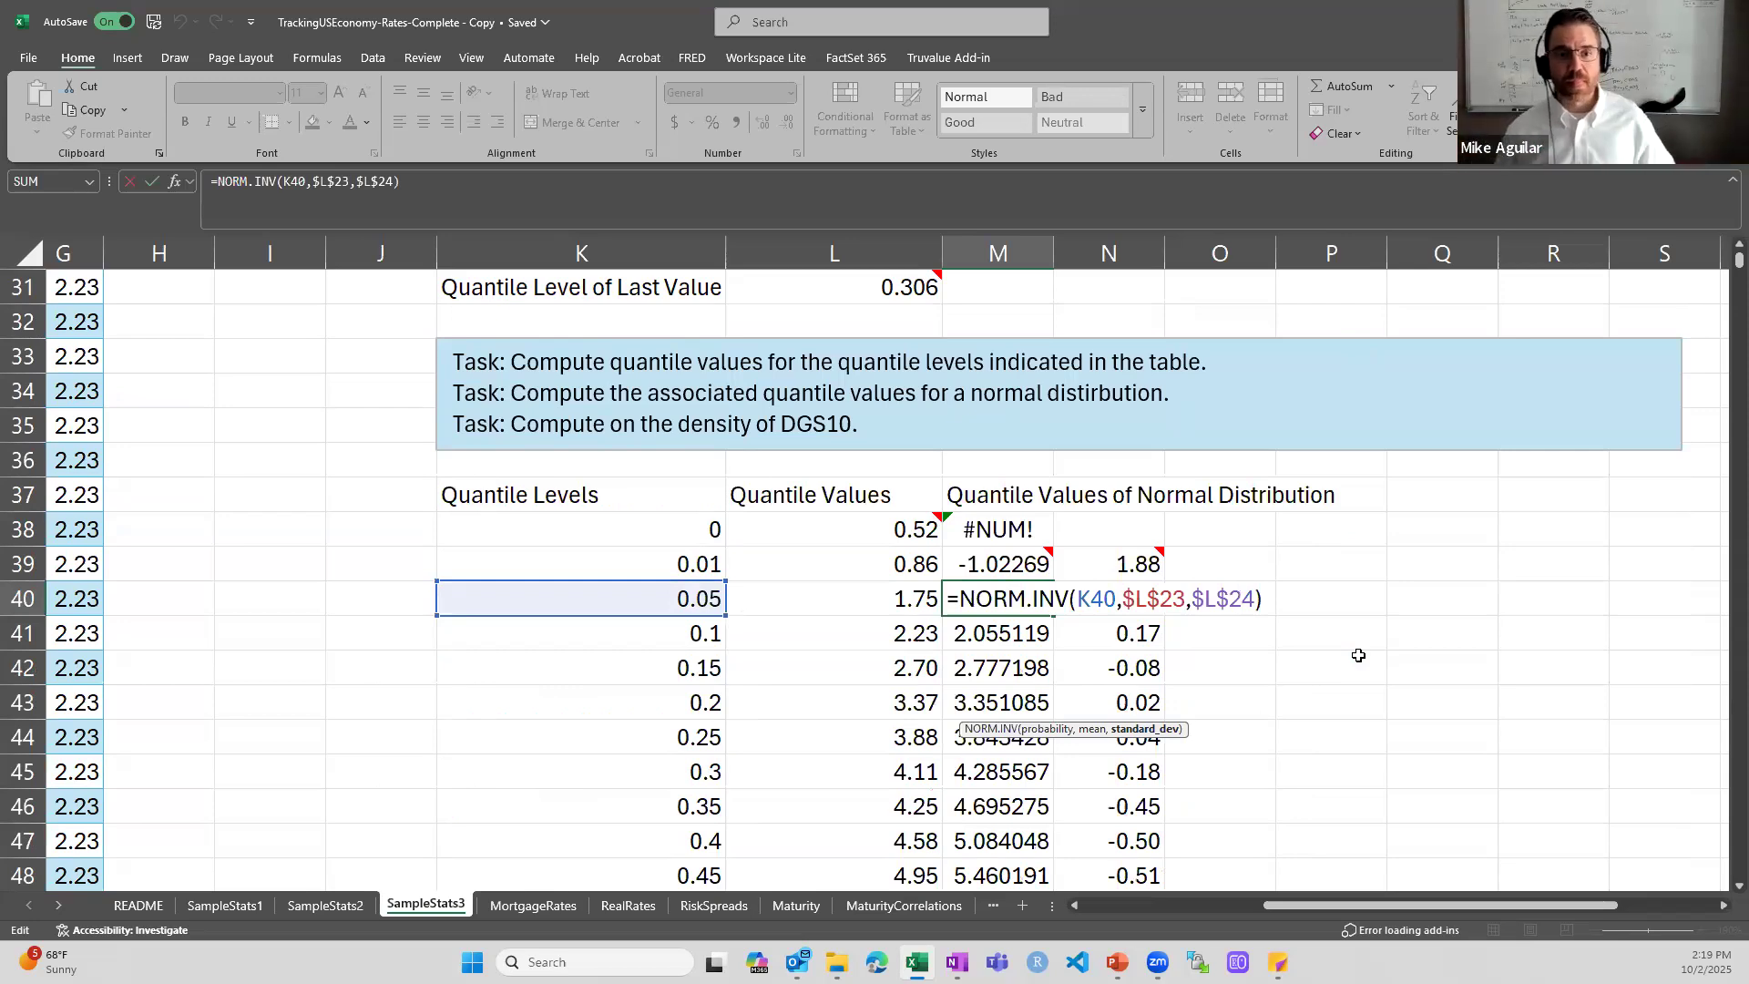
pyautogui.hotkey('ctrl', 'Return')
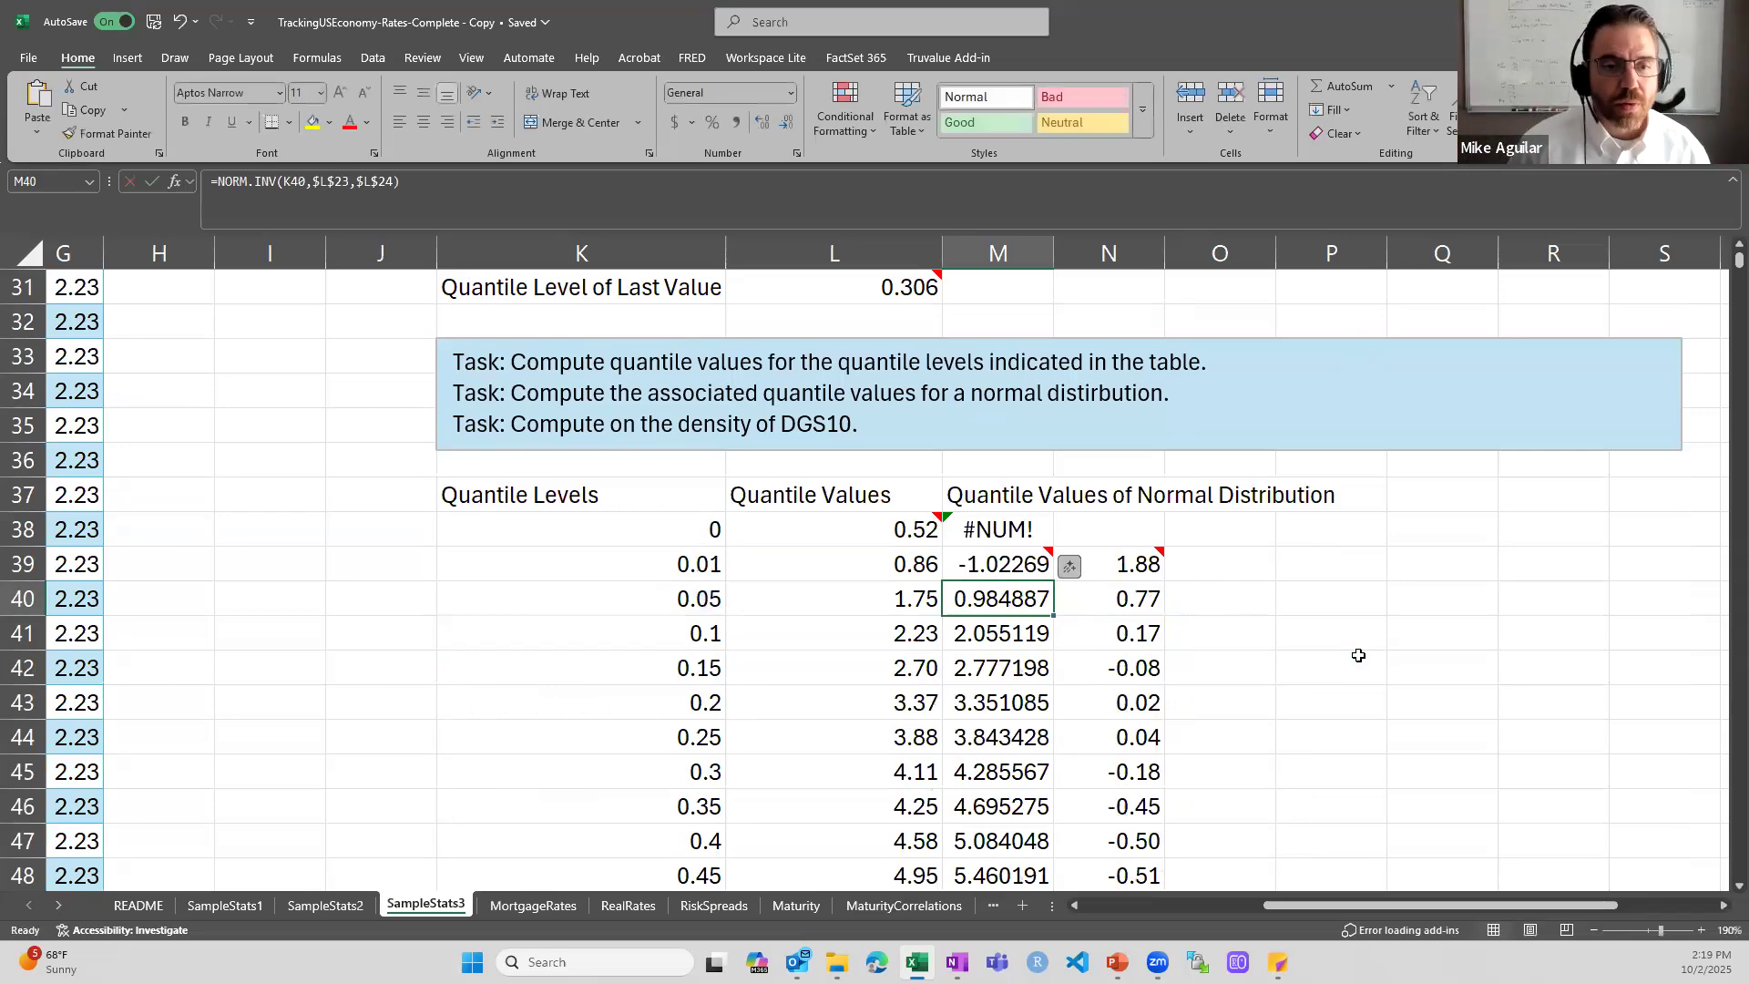
# - Compare the PERCENTILE.INC formula in L40 with the NORM.INV formula in M40 for the 0.05 level
pyautogui.press('Left')
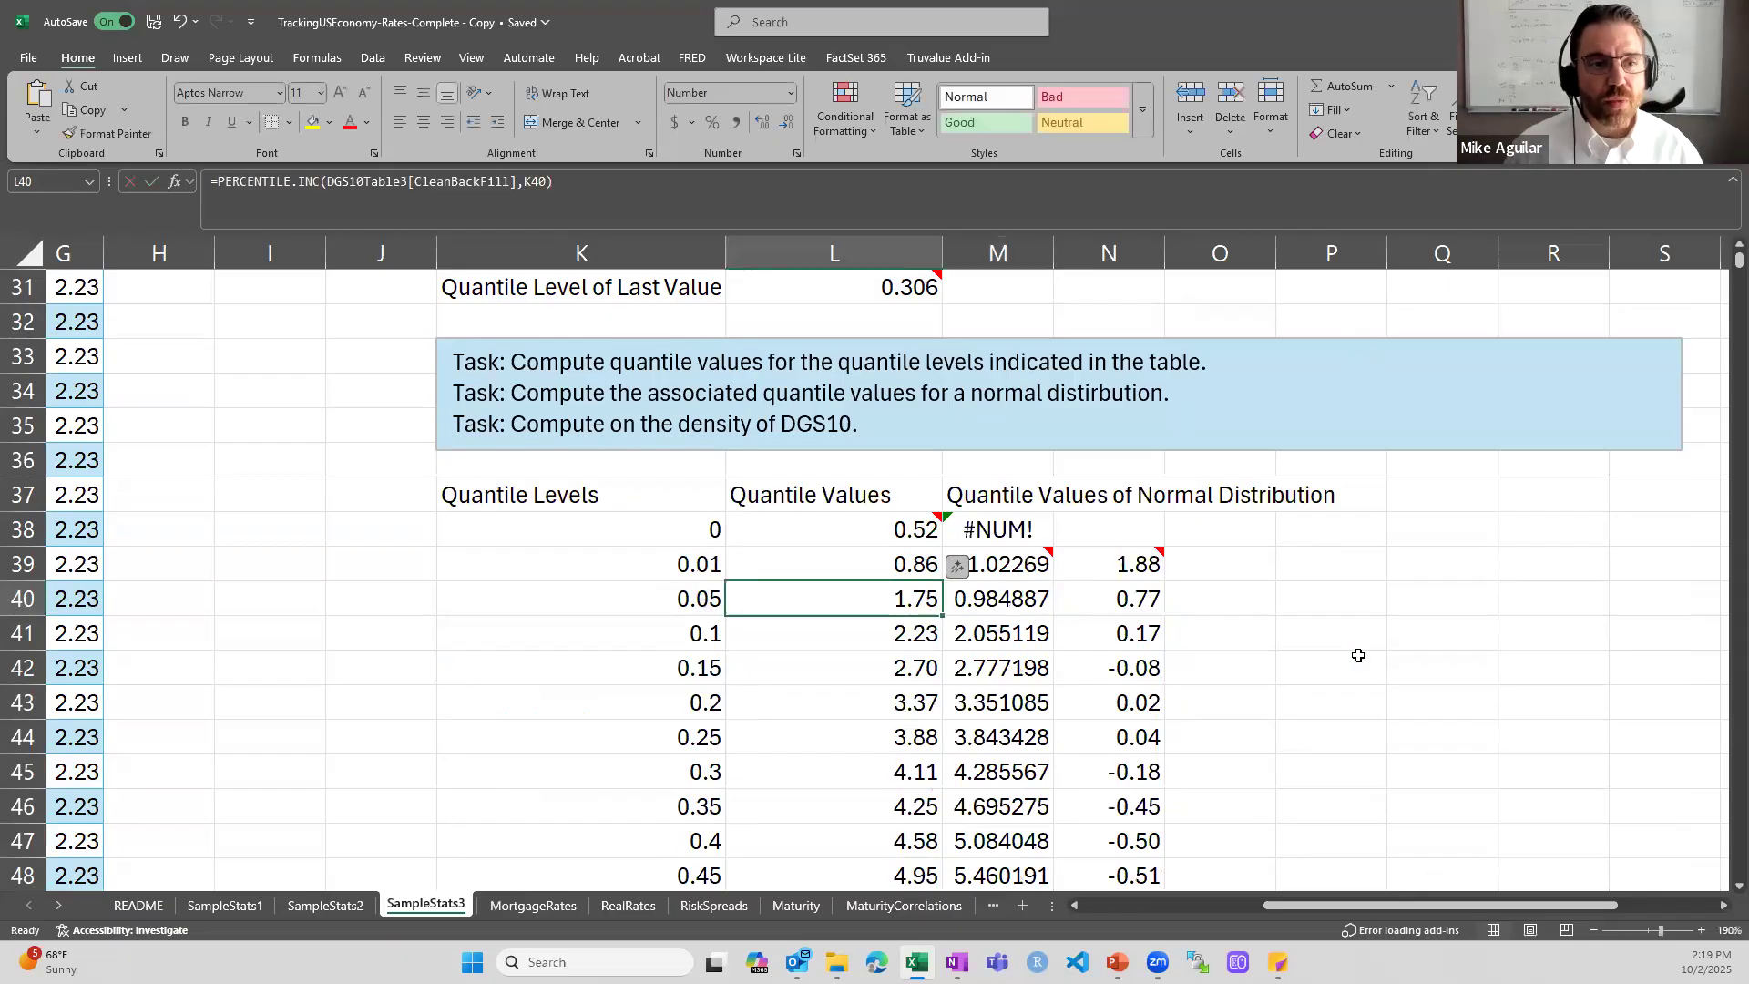
pyautogui.doubleClick(883, 603)
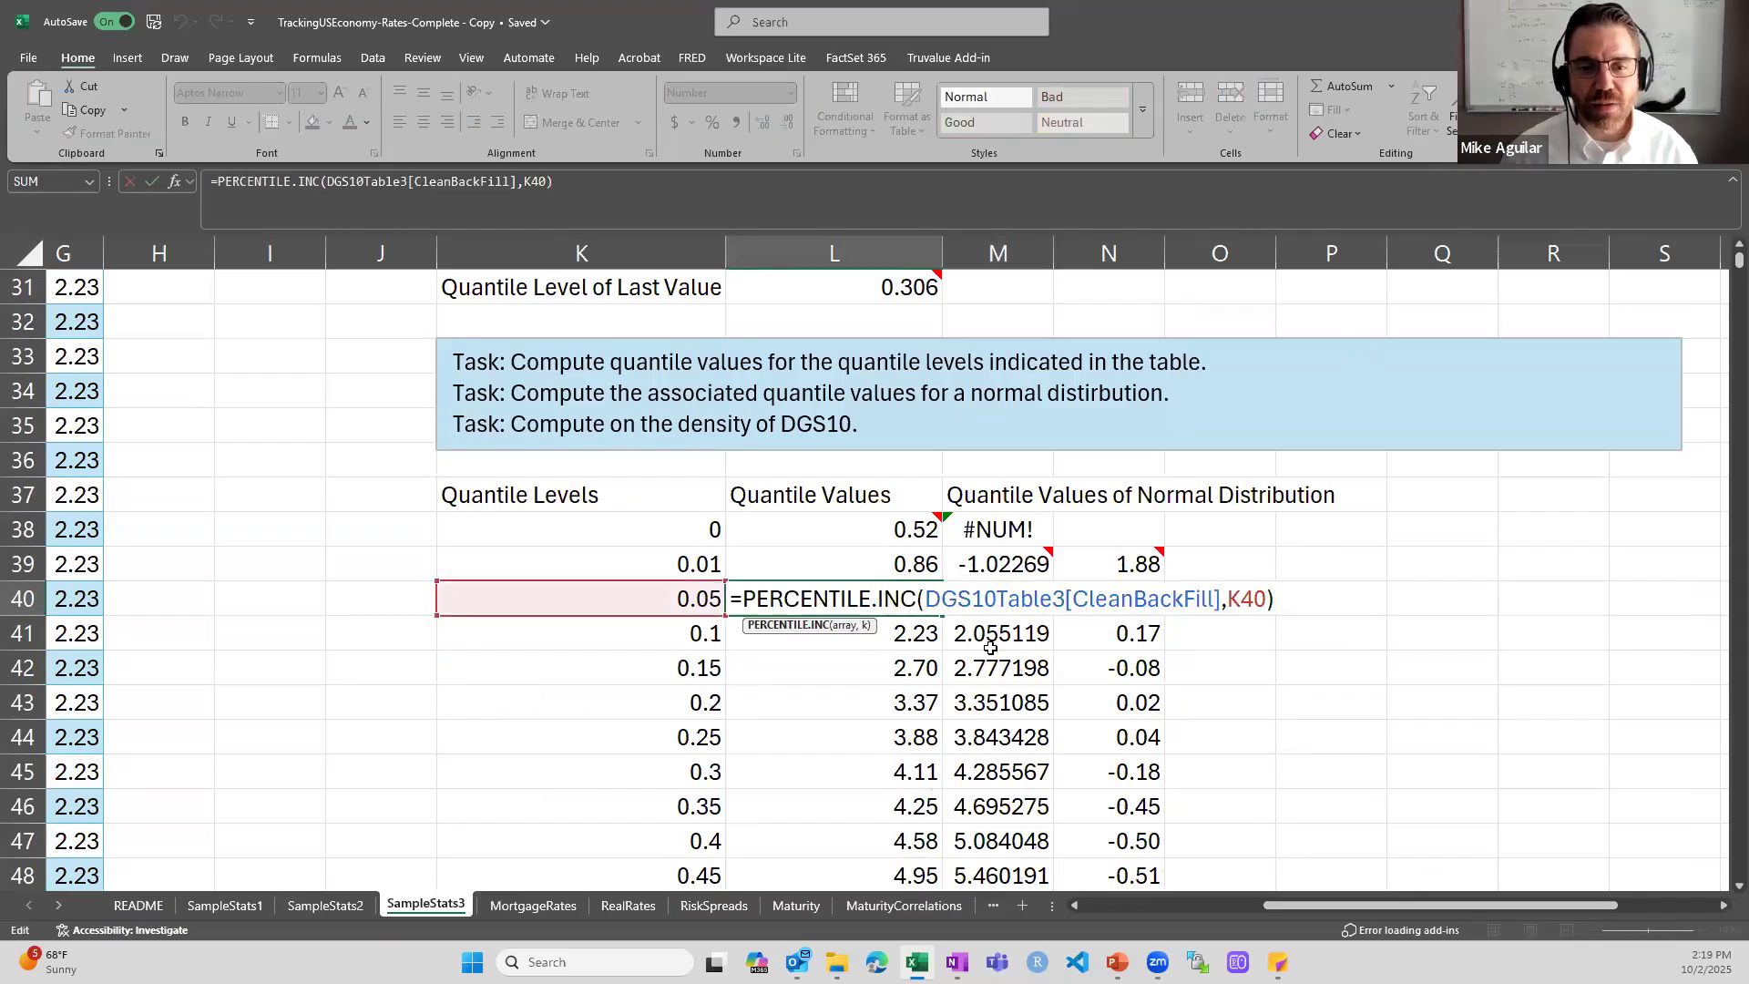
pyautogui.hotkey('ctrl', 'Return')
pyautogui.doubleClick(1002, 601)
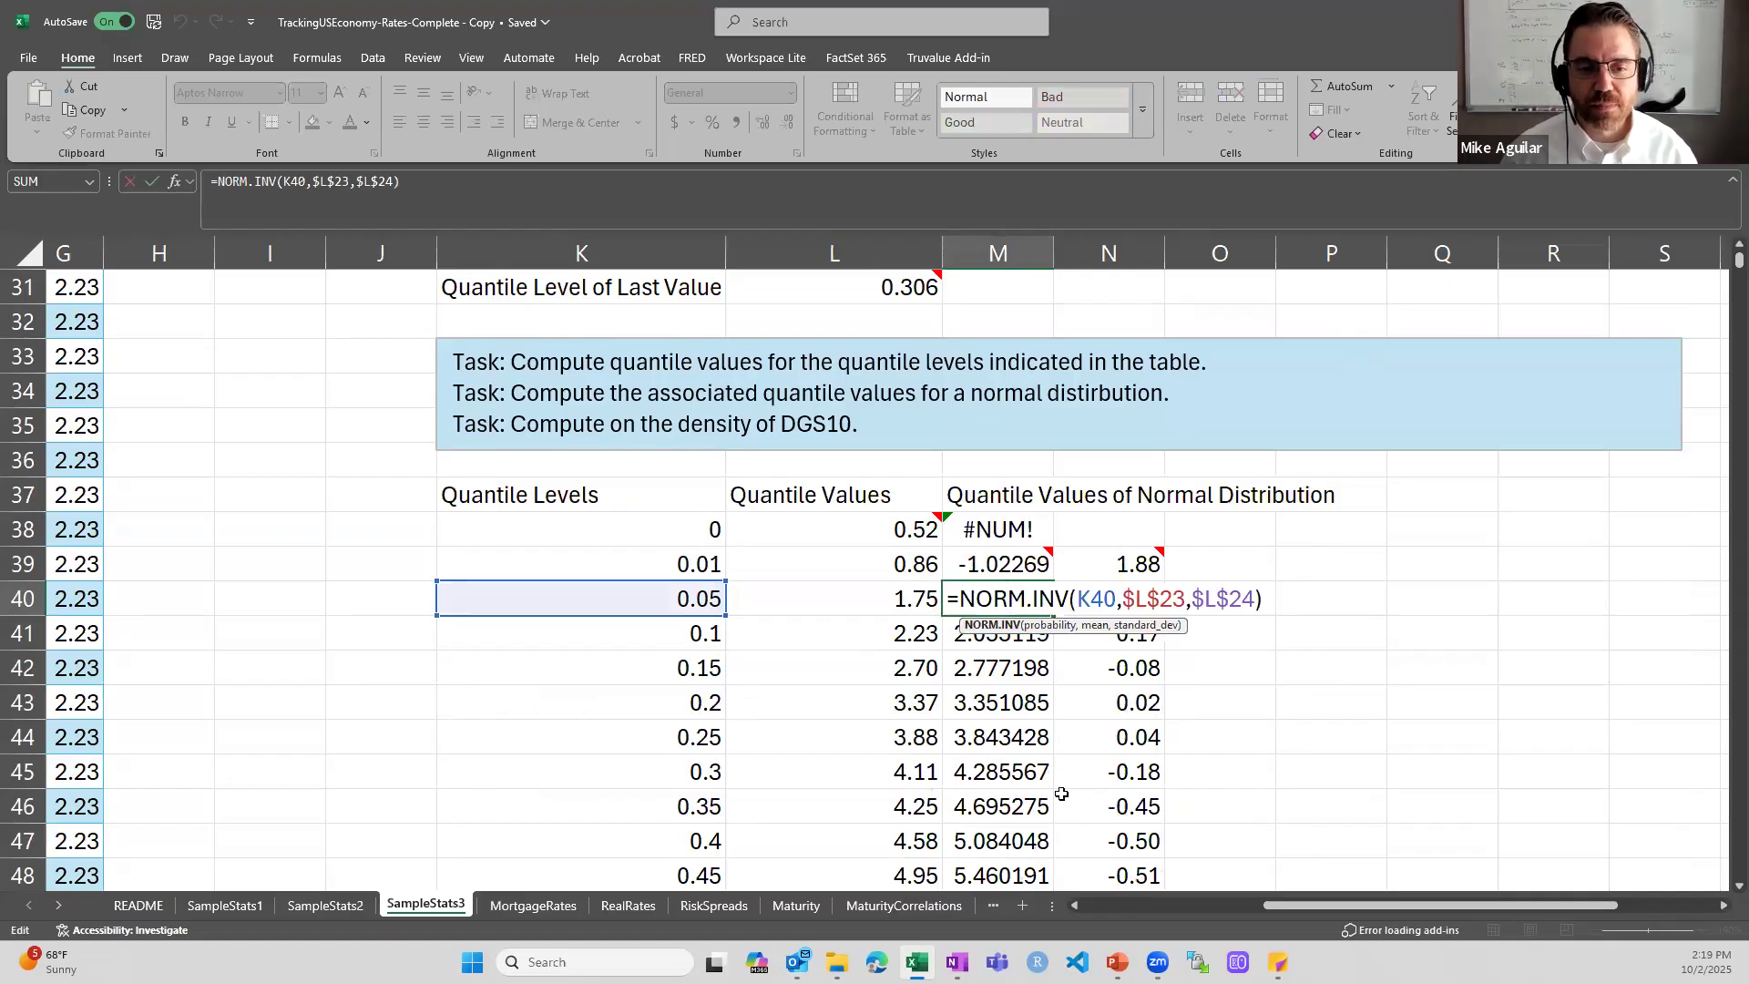
pyautogui.hotkey('ctrl', 'Return')
# - Inspect the NORM.INV formula for the 0.01 level in M39
pyautogui.press('Up')
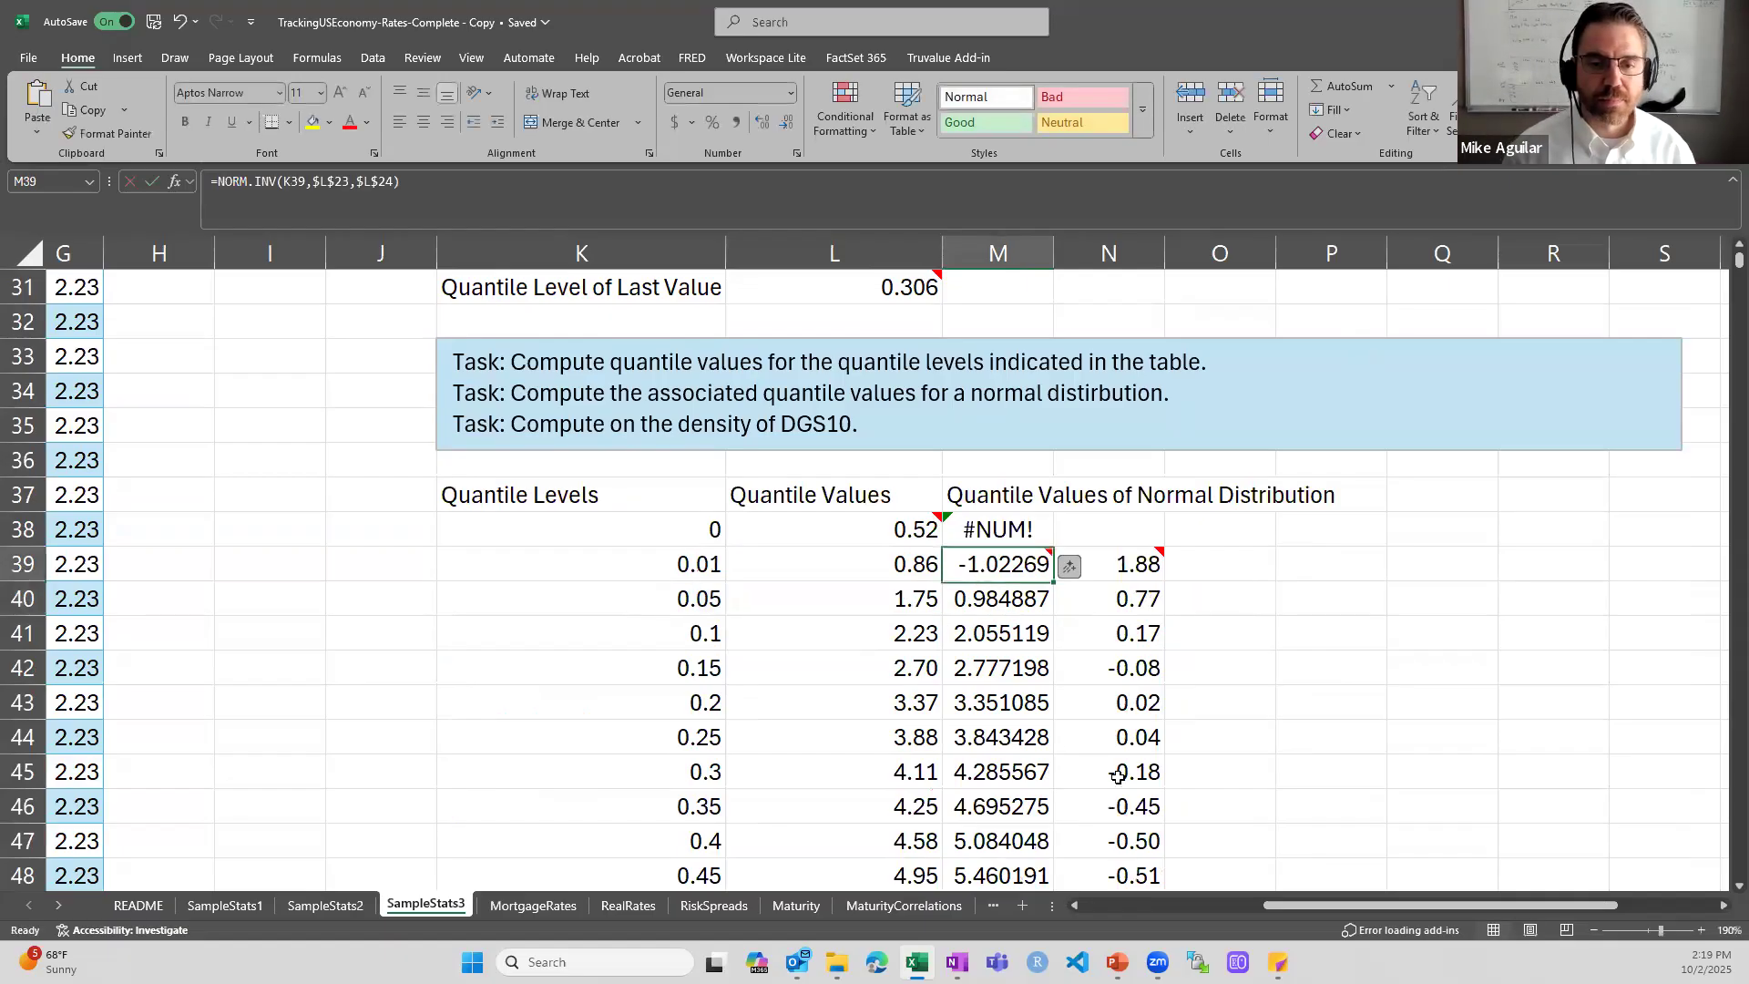
pyautogui.press('F2')
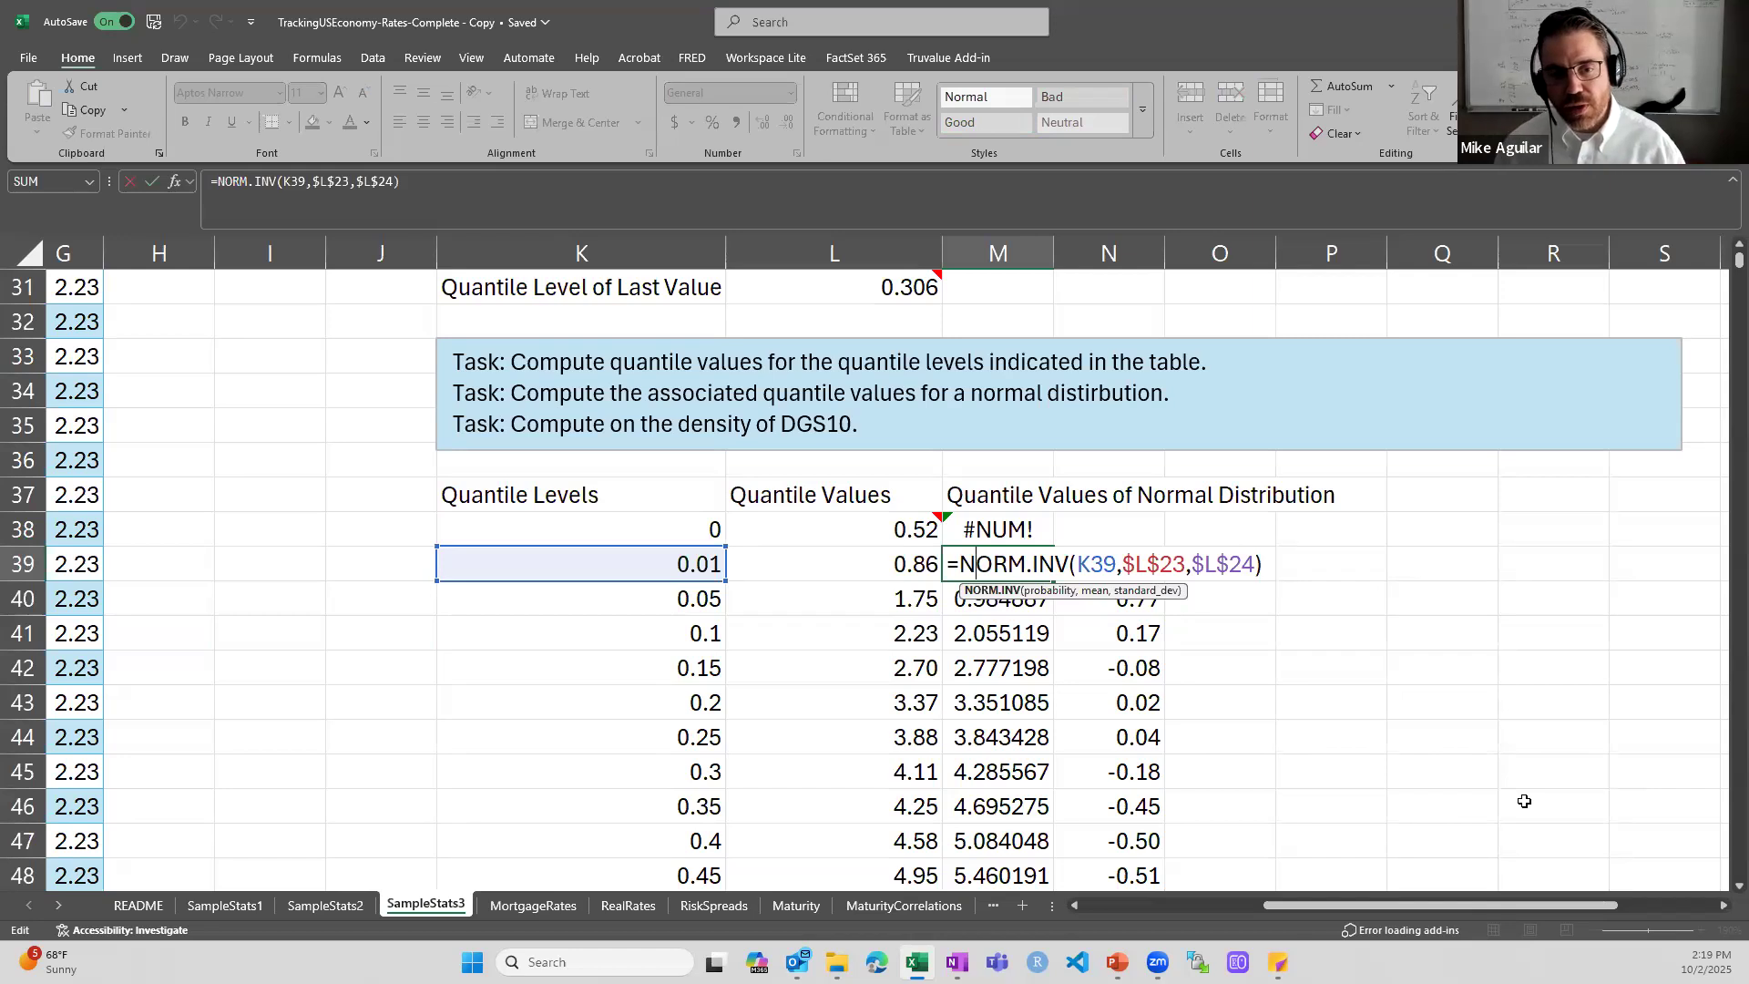
pyautogui.hotkey('ctrl', 'Return')
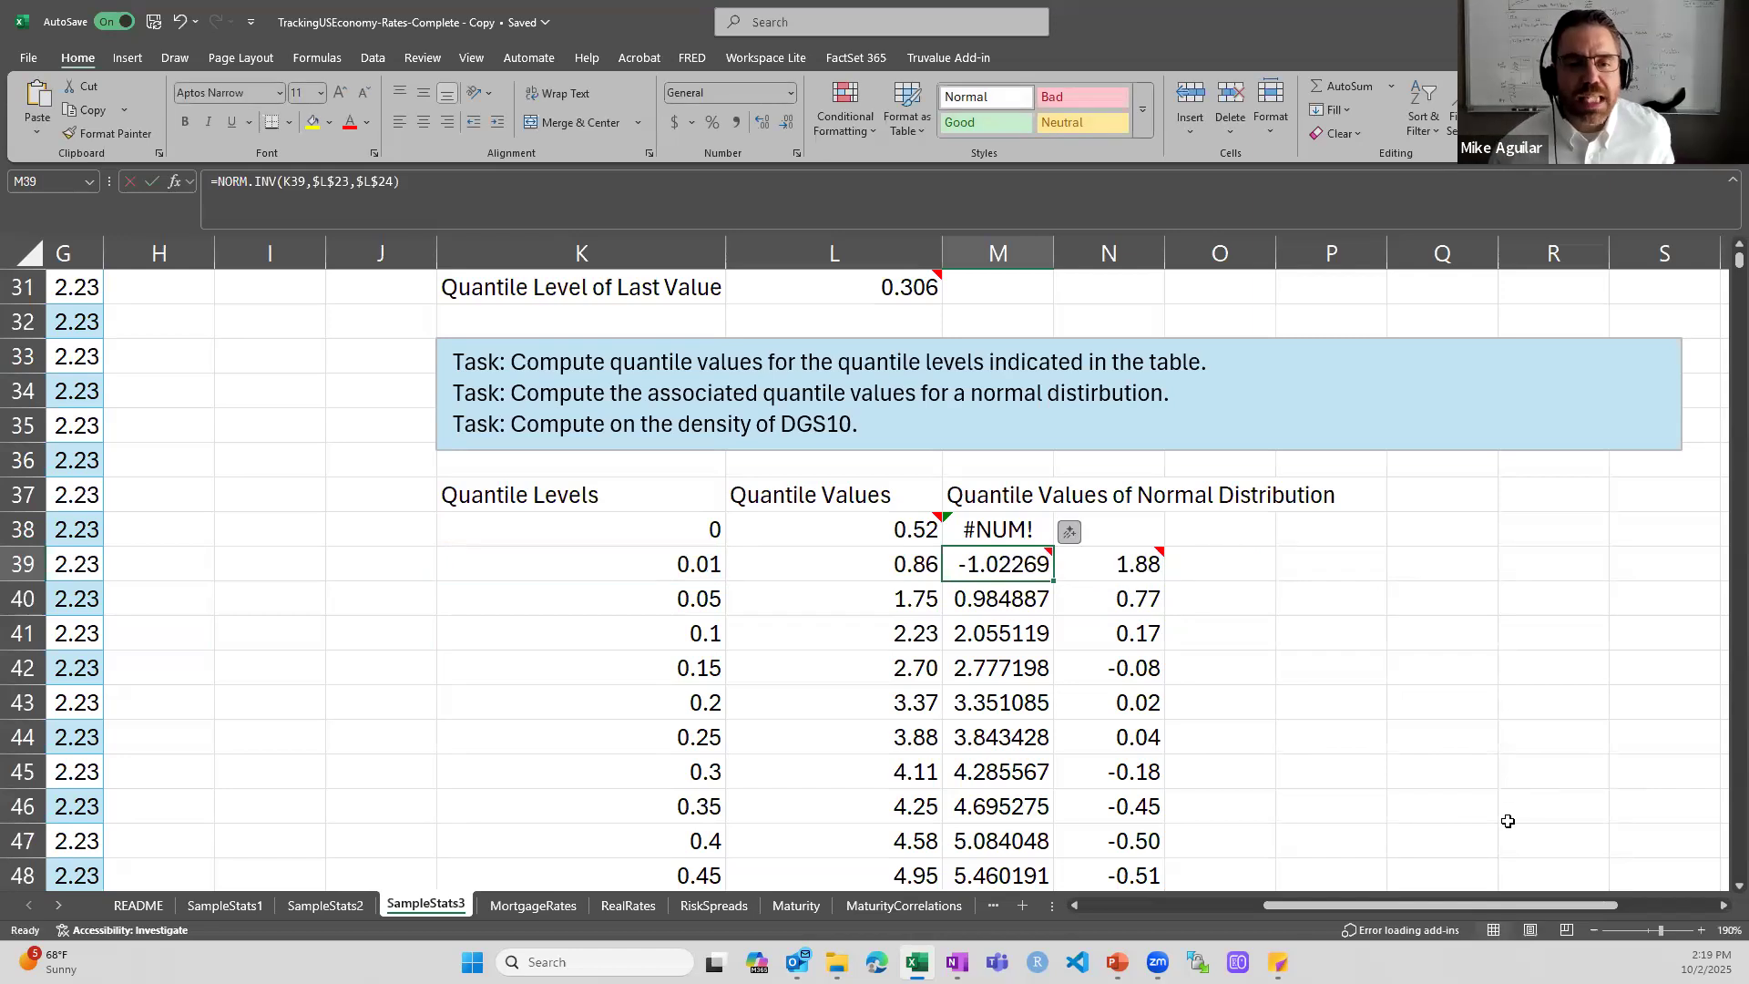
# - Inspect the AVERAGE formula behind the Mean and the STDEV.S formula behind the StdDev in the sample statistics
pyautogui.scroll(3, 1508, 822)
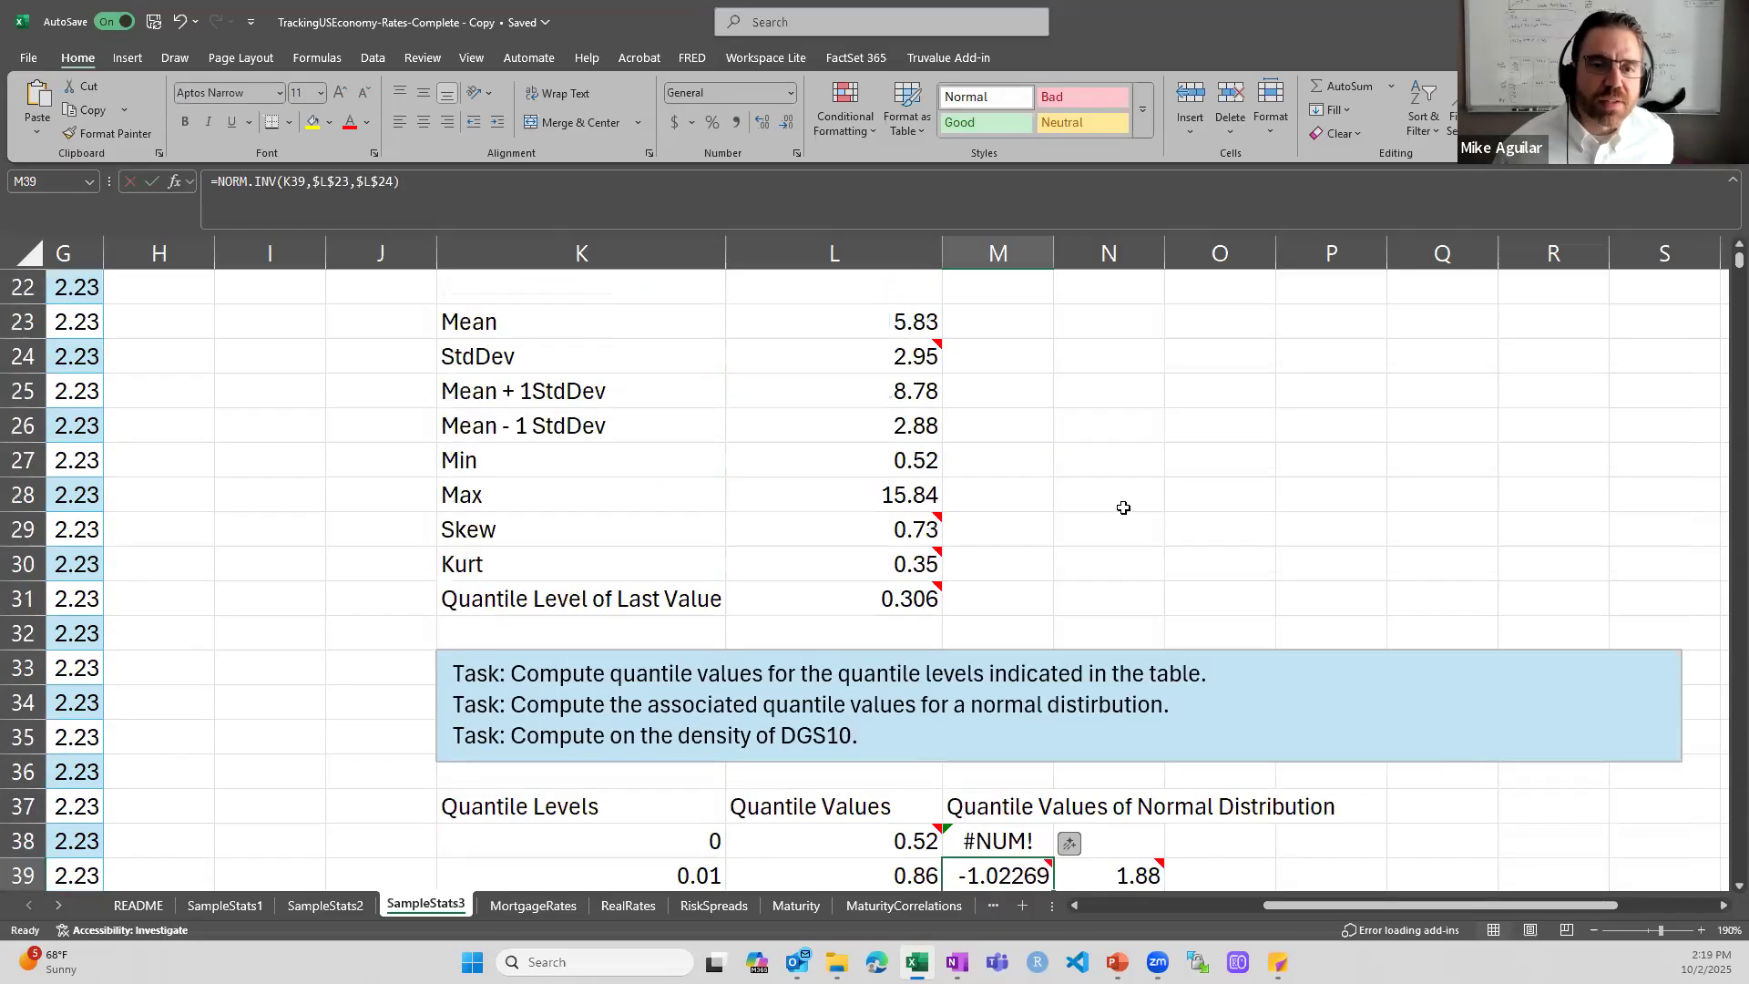
pyautogui.click(891, 320)
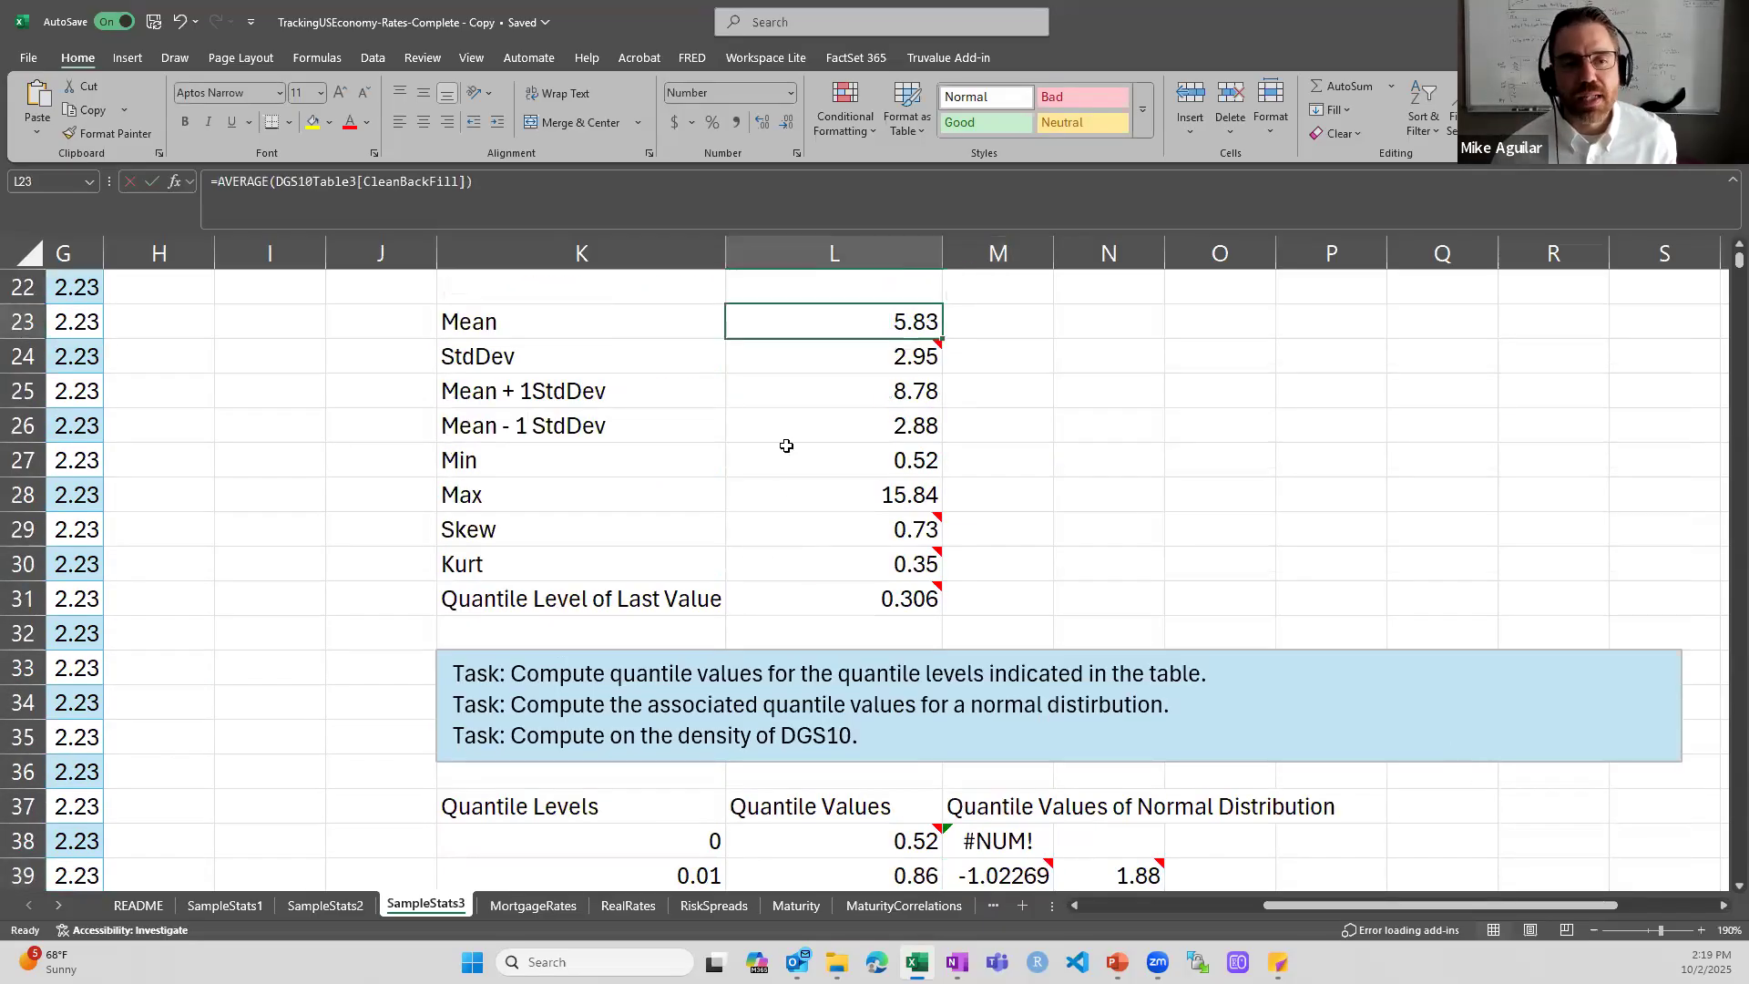
pyautogui.click(808, 353)
# - Compare the empirical and normal quantile values for the 0.01 level, and inspect the difference formula in N39
pyautogui.scroll(-3, 1312, 565)
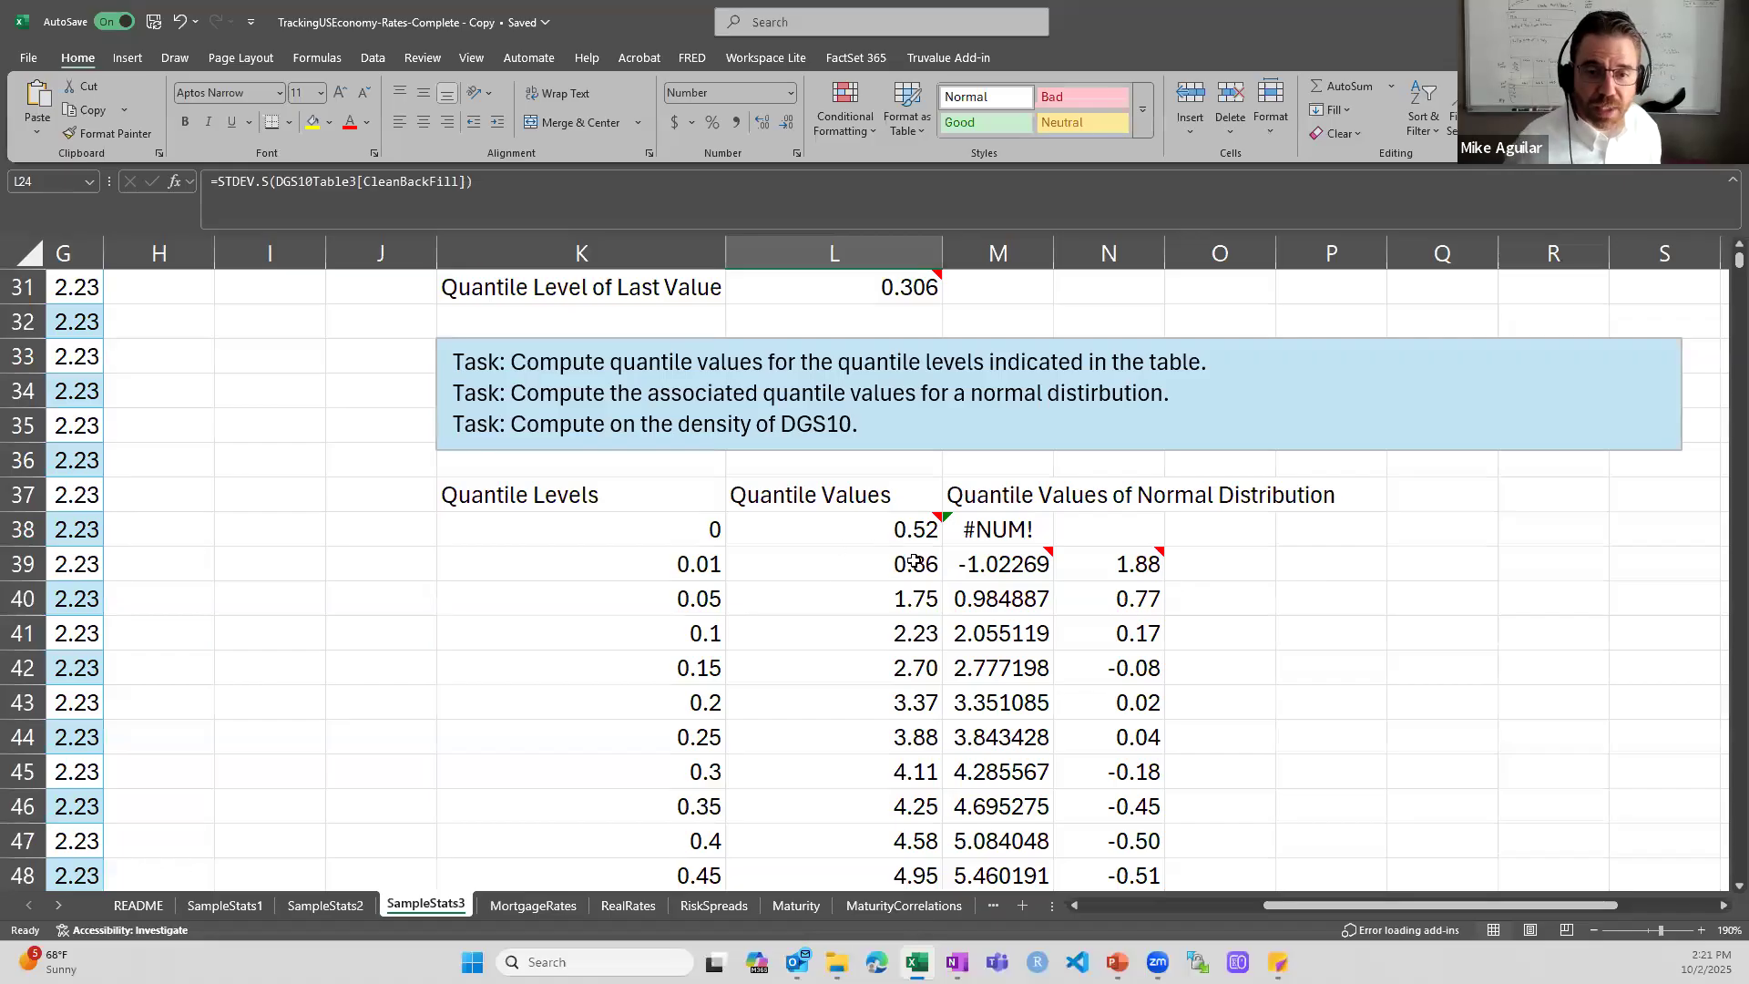
pyautogui.click(956, 567)
pyautogui.click(931, 569)
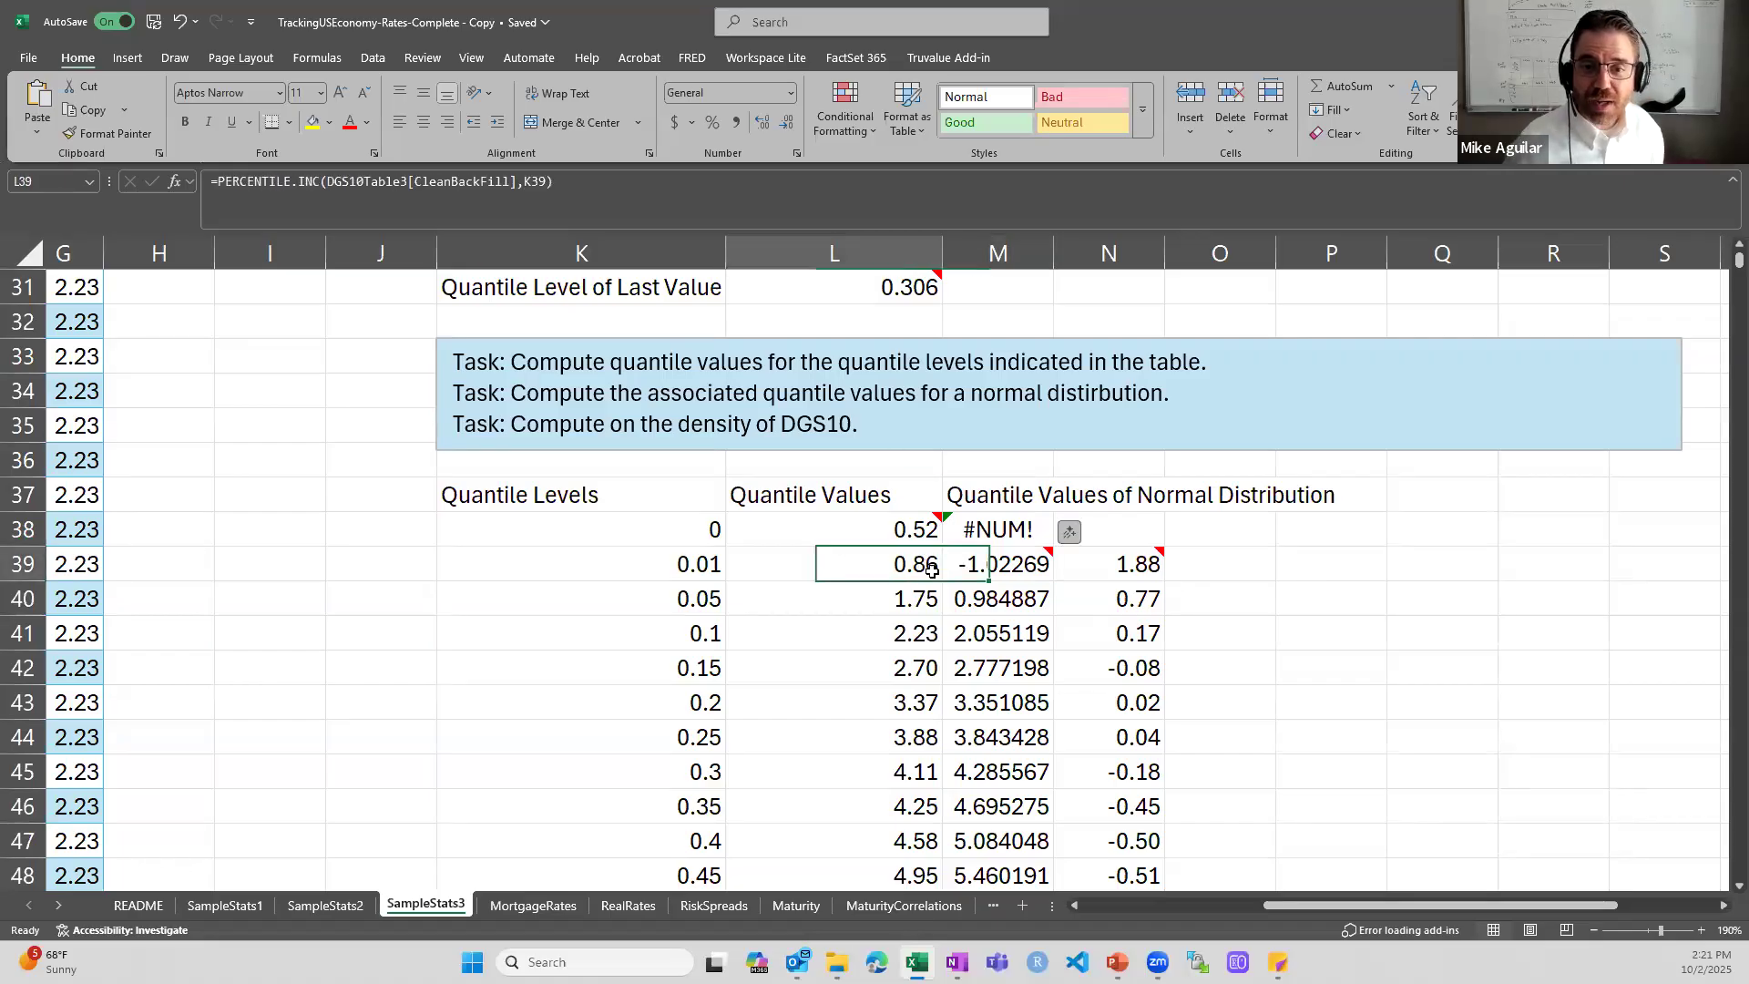
pyautogui.click(1111, 565)
pyautogui.doubleClick(1088, 565)
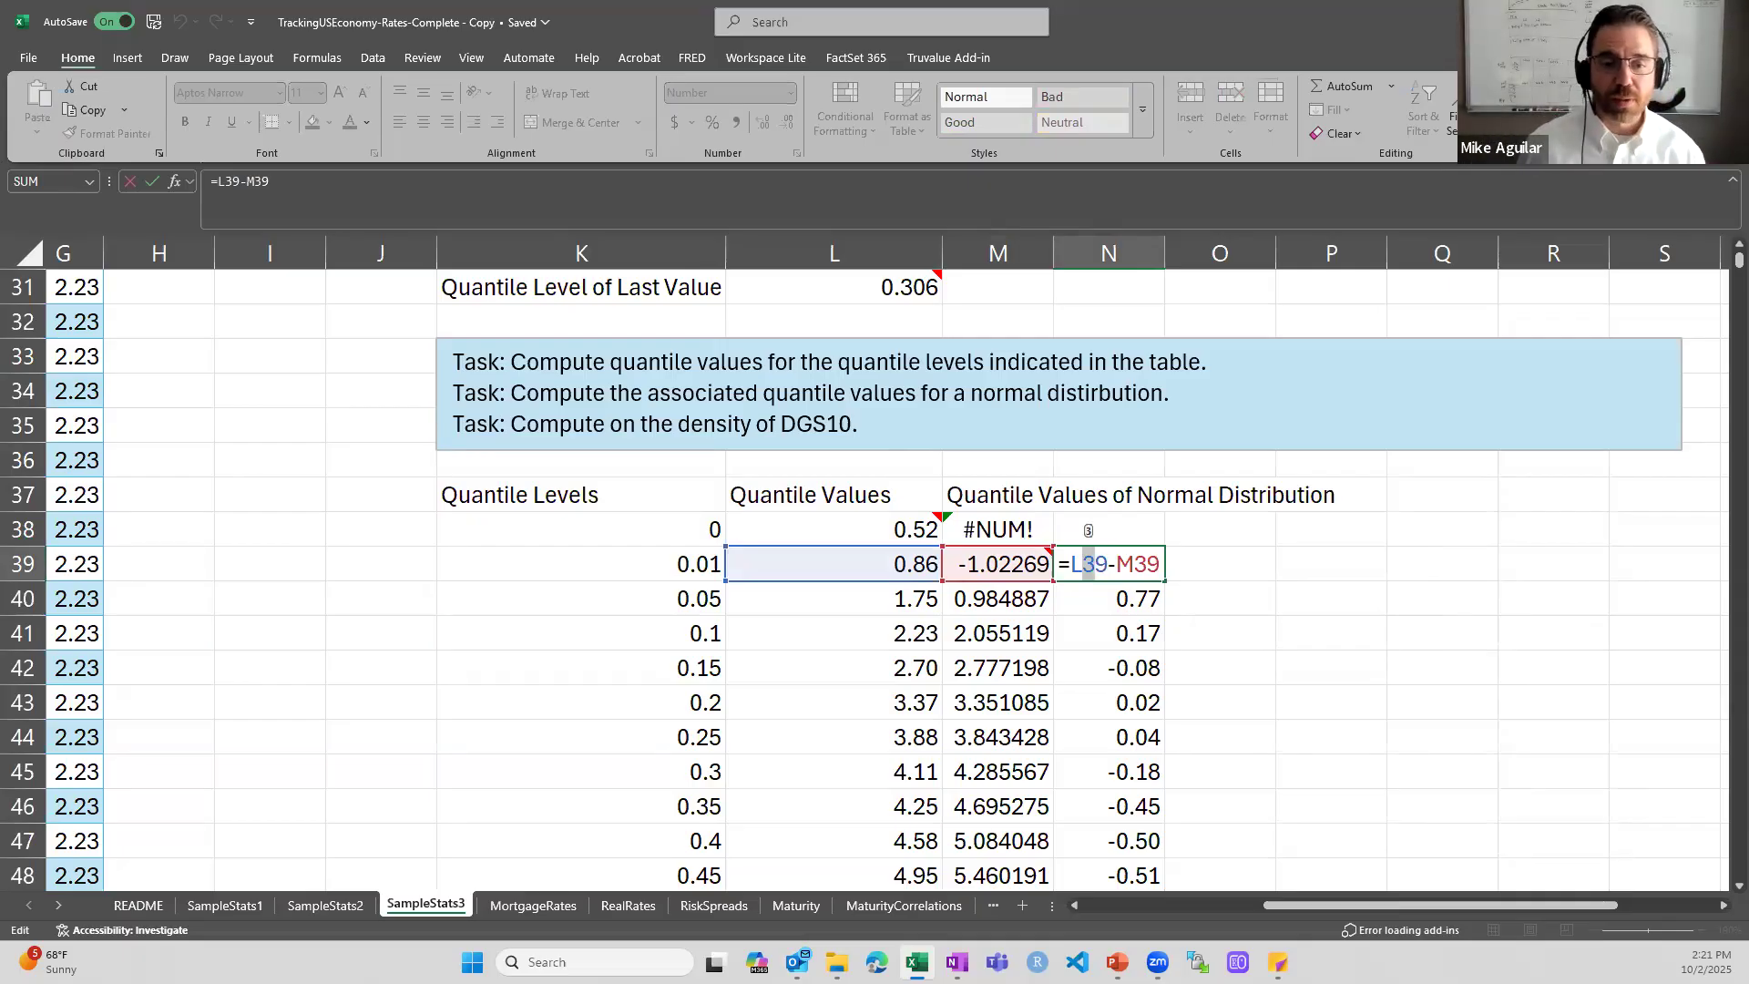
pyautogui.press('Return')
# - Inspect the PERCENTILE.INC formula in L45 for the 0.3 quantile level, and close it unchanged
pyautogui.press('Down')
pyautogui.press('Down')
pyautogui.press('Down')
pyautogui.press('Down')
pyautogui.press('Down')
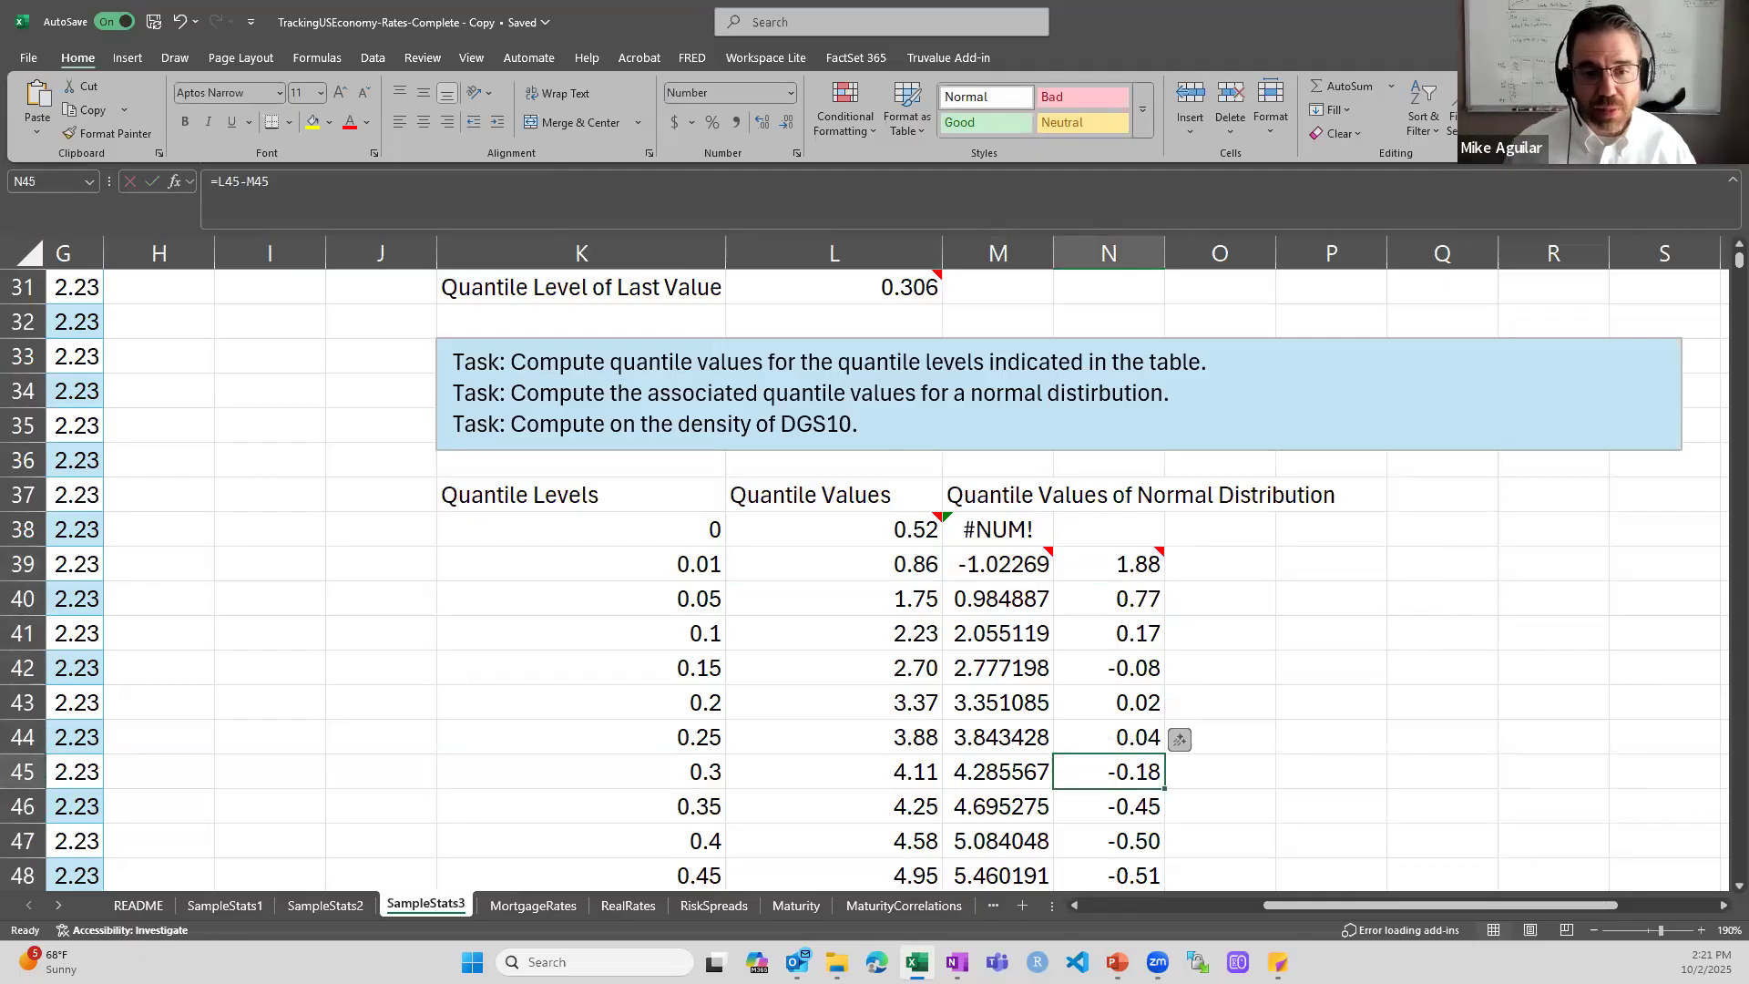
pyautogui.press('Left')
pyautogui.press('Left')
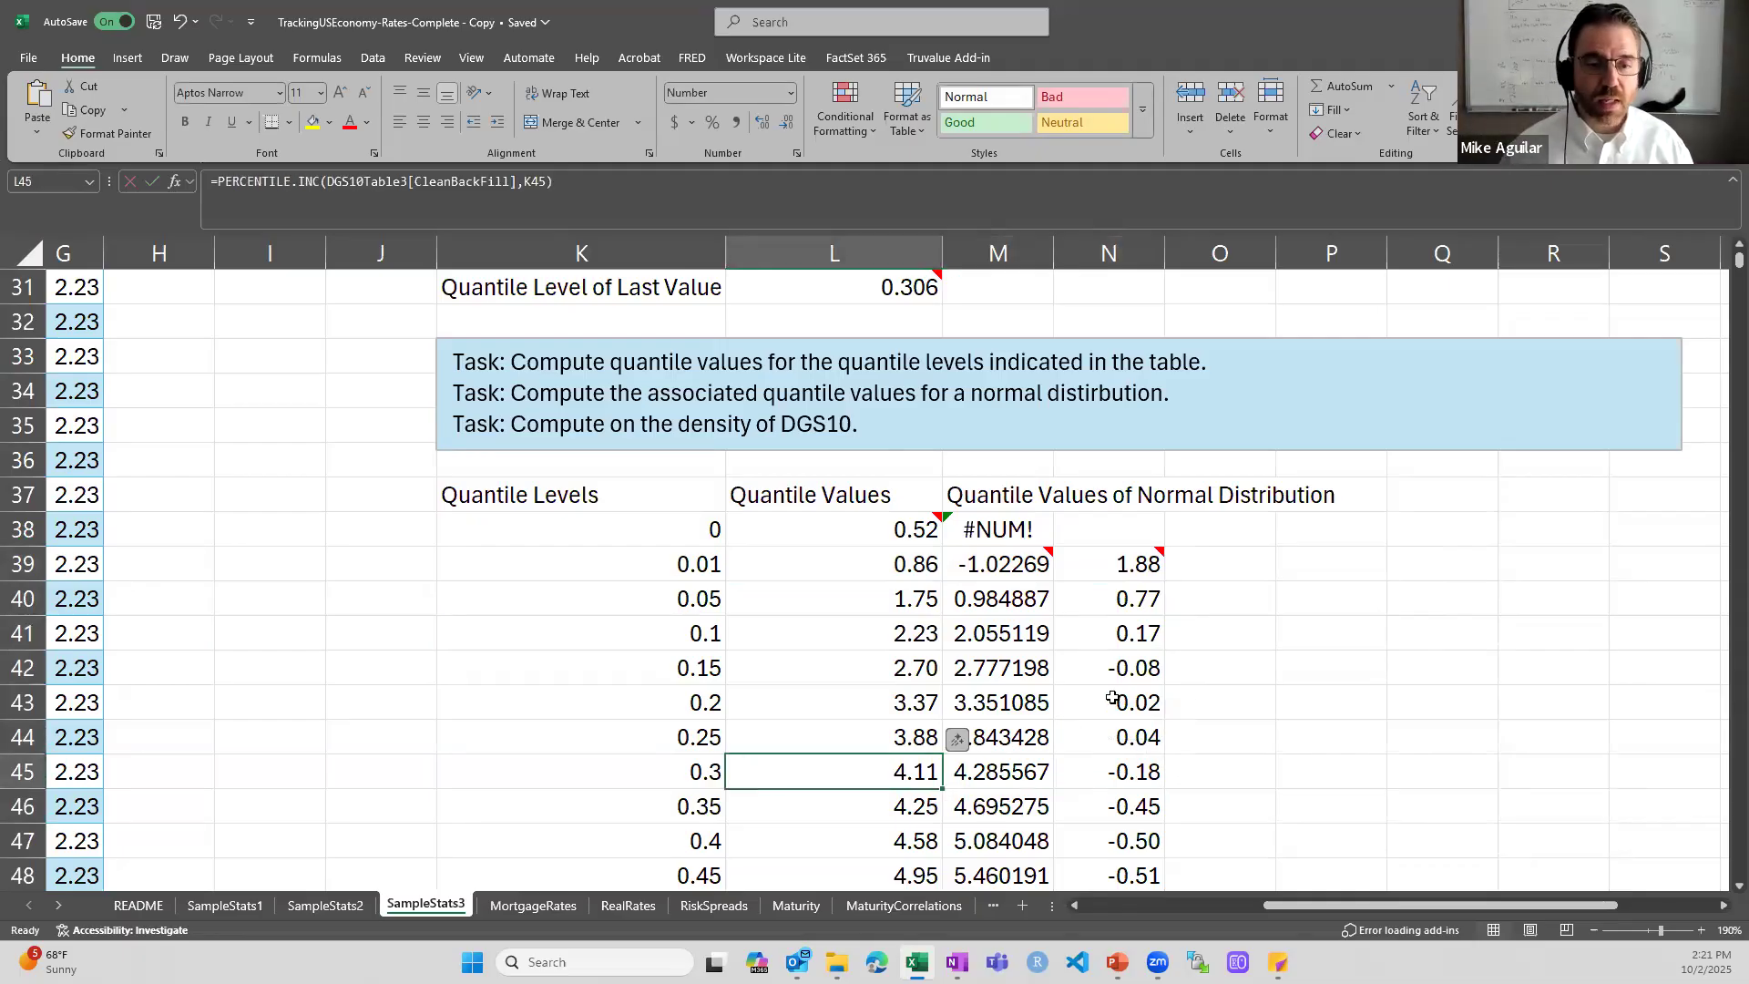
pyautogui.doubleClick(869, 772)
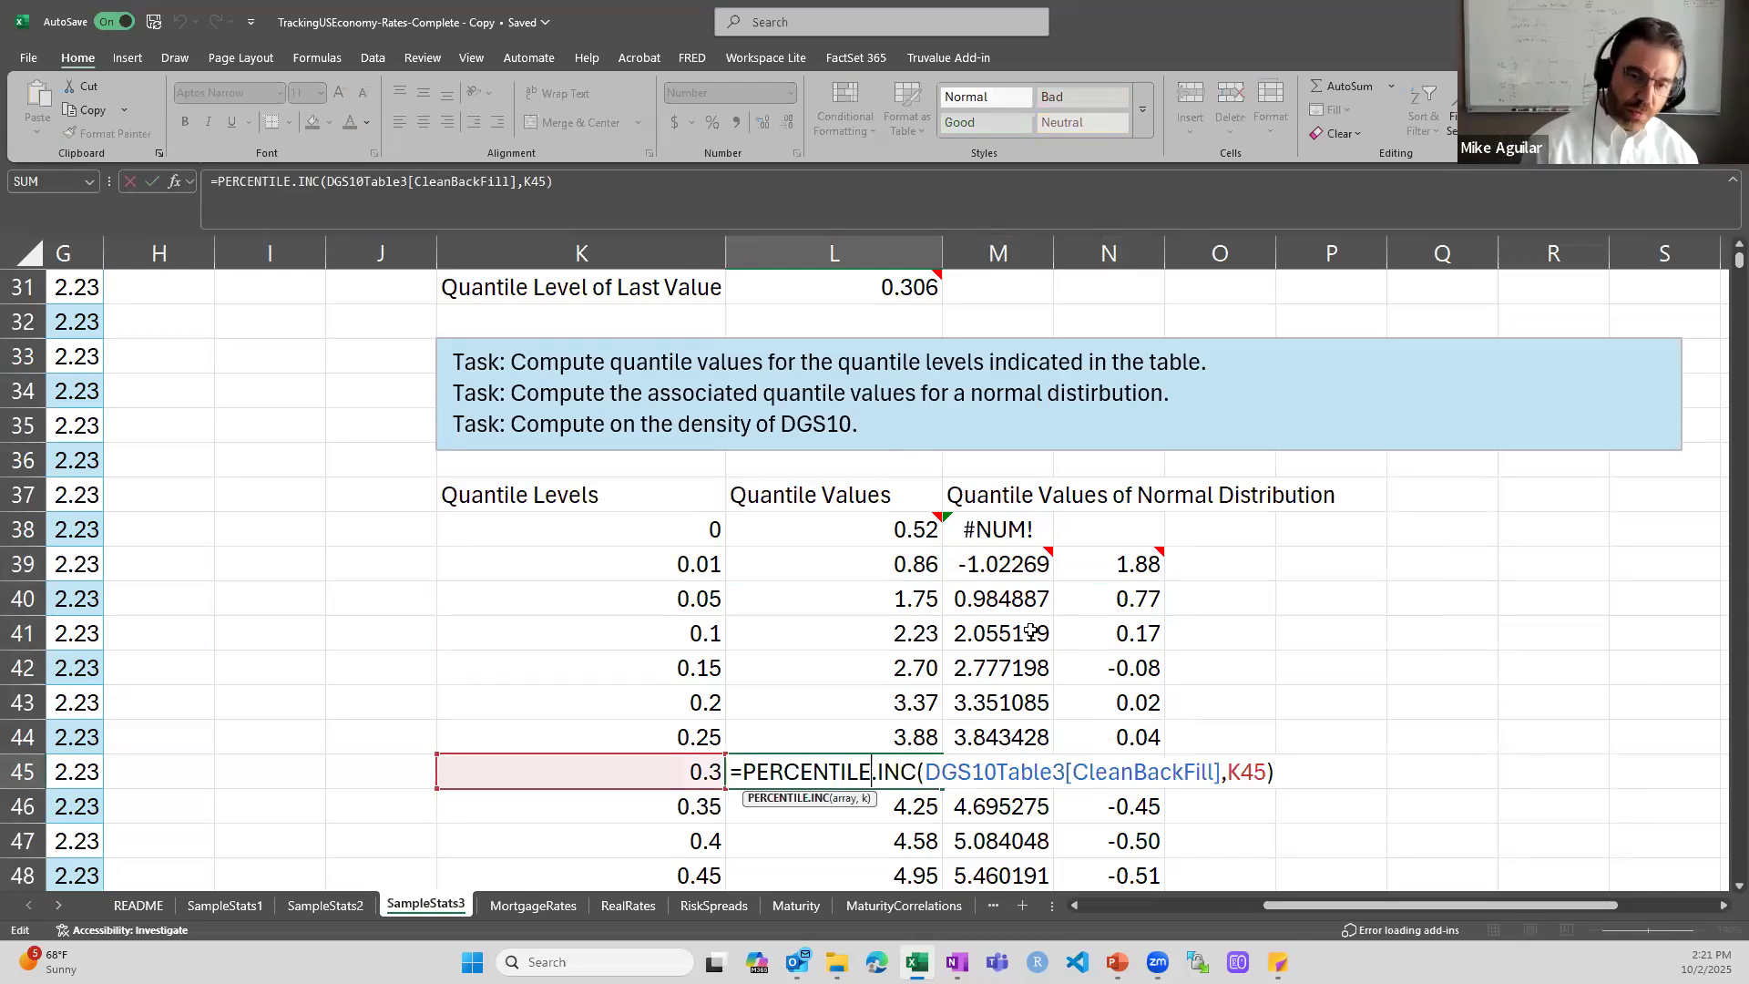
pyautogui.hotkey('ctrl', 'Return')
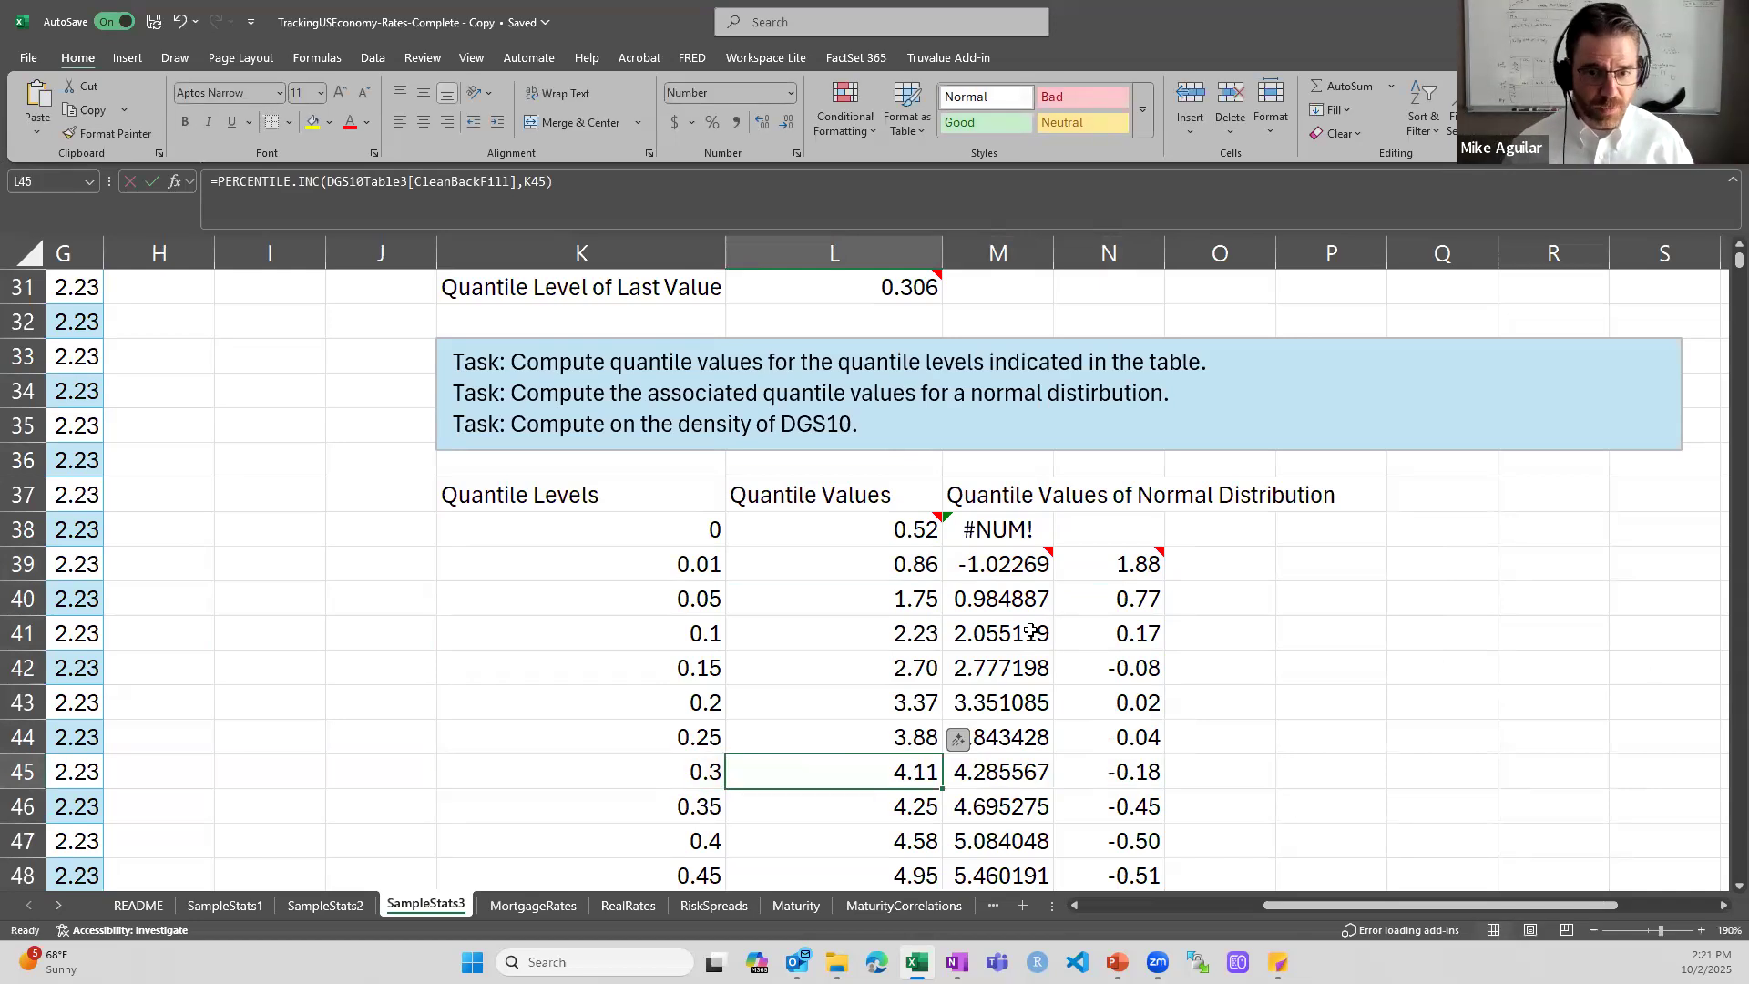
# - Inspect the NORM.INV formula in M45 for the 0.3 quantile level, and close it unchanged
pyautogui.press('Right')
pyautogui.doubleClick(979, 772)
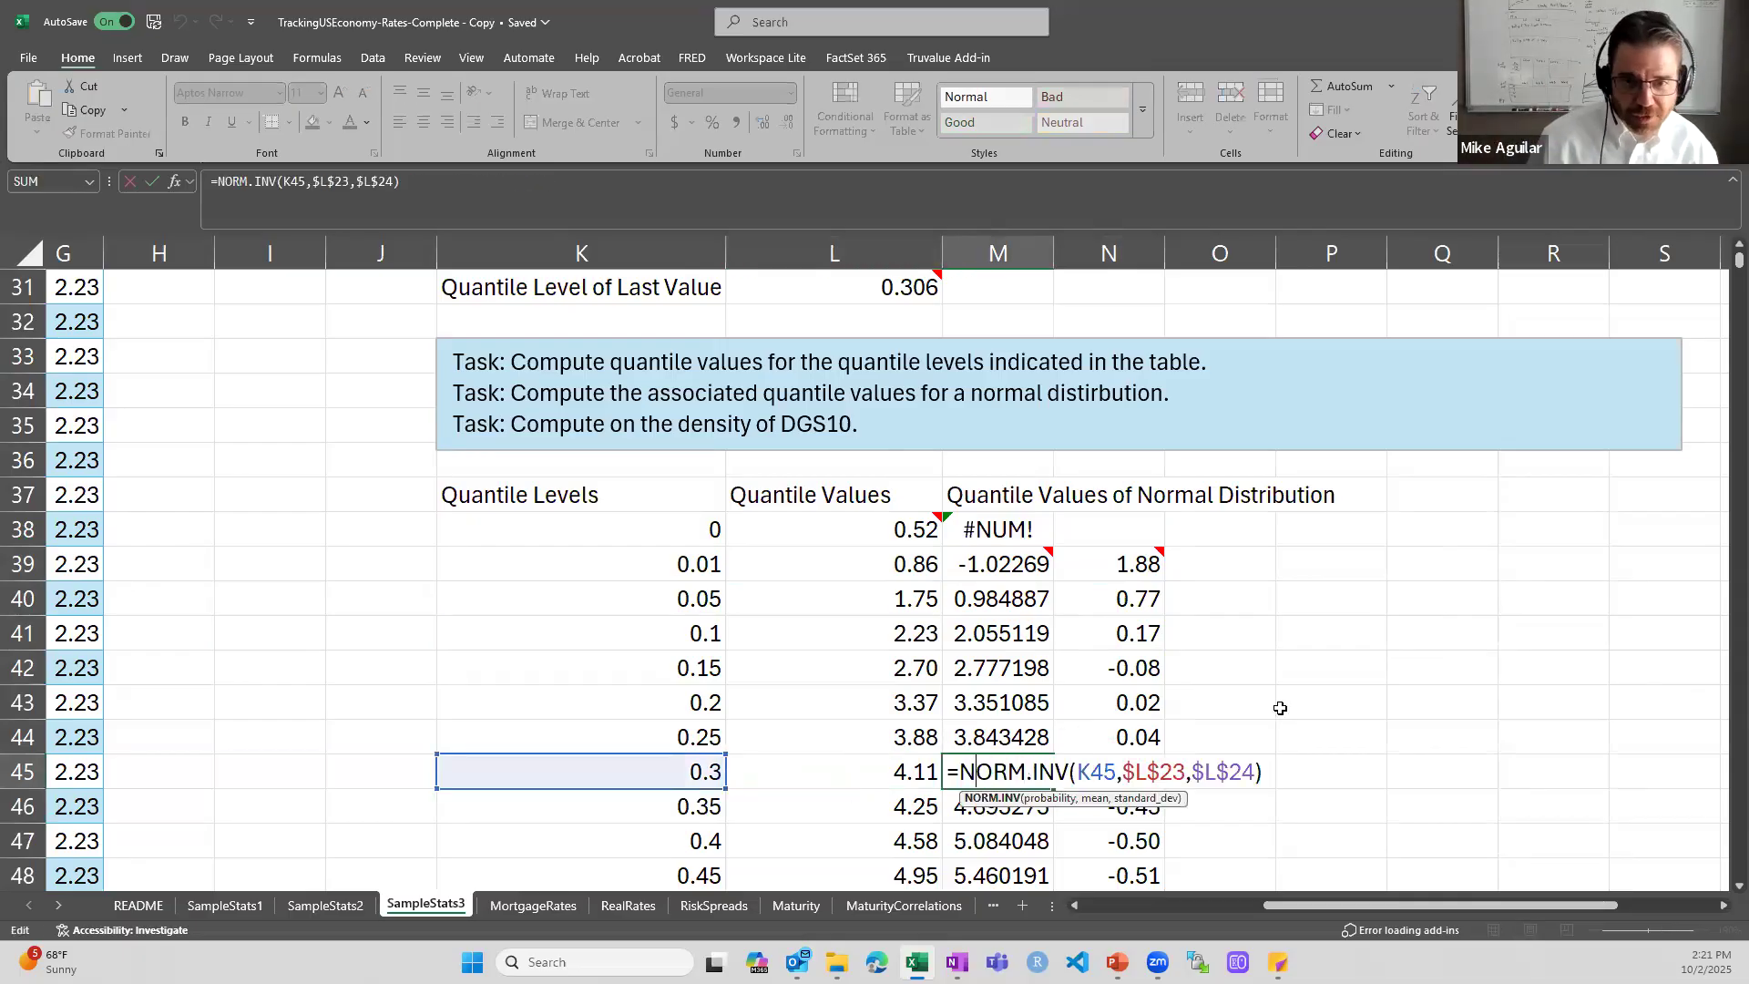
pyautogui.hotkey('ctrl', 'Return')
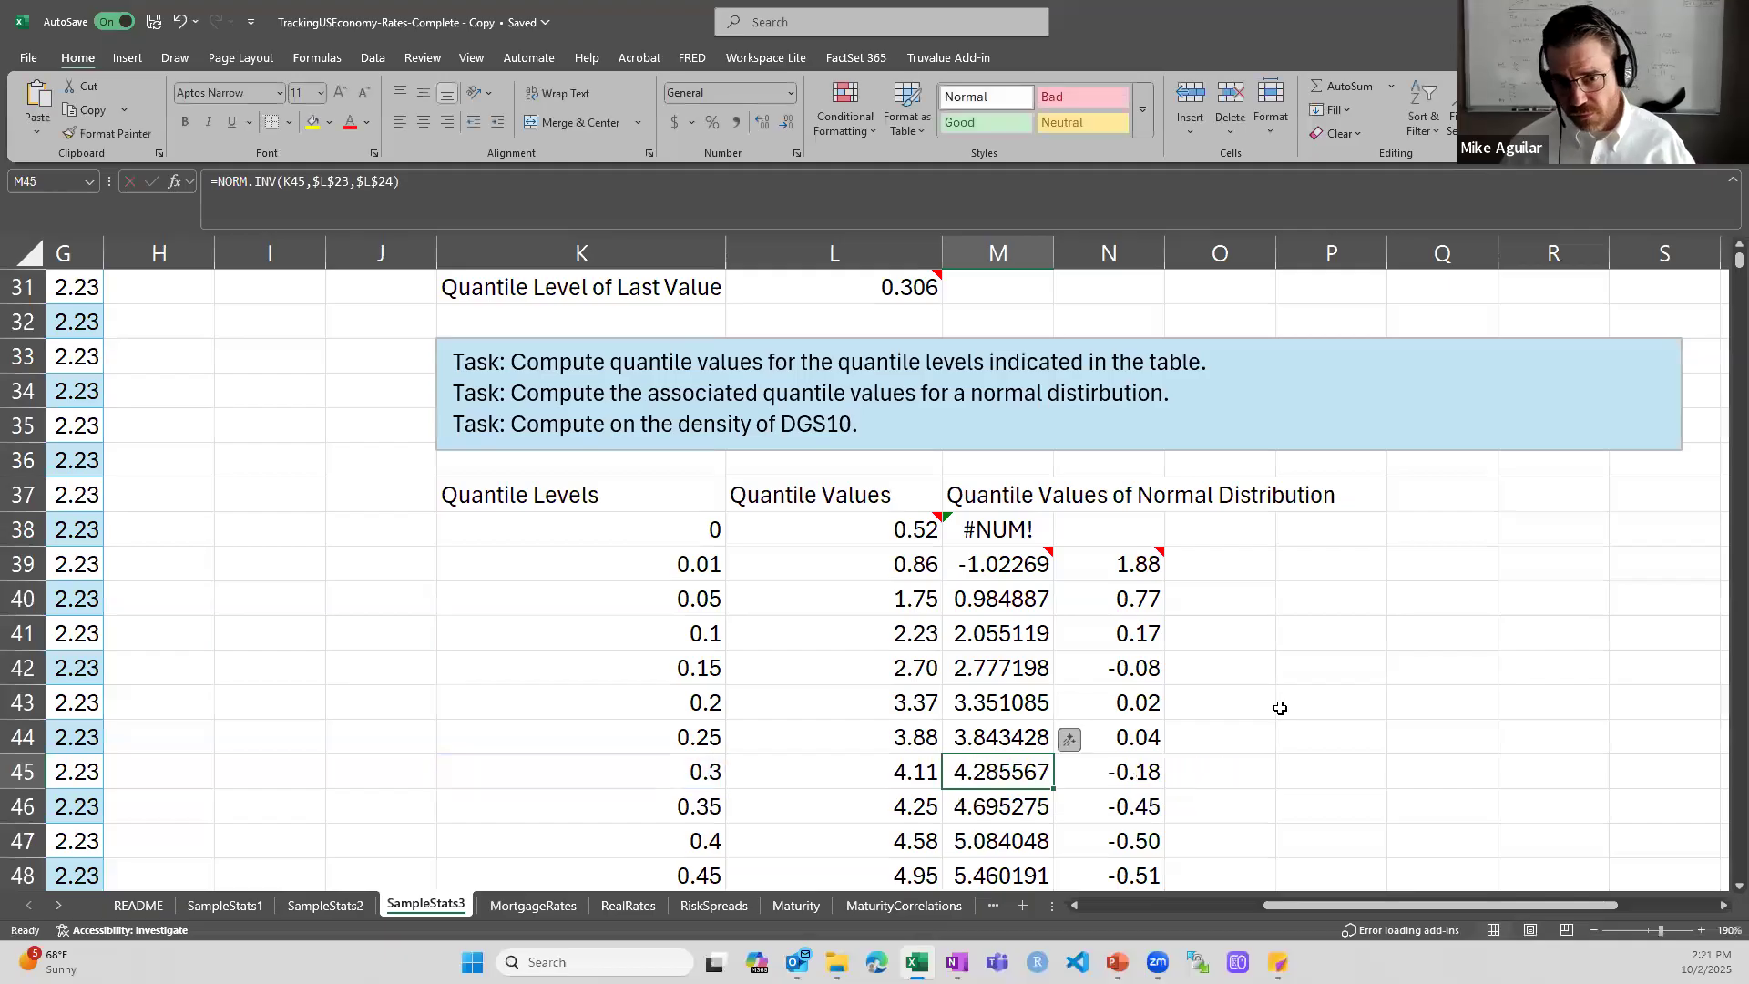
# - Inspect the difference formula in N45 that subtracts the normal quantile from the empirical one, leaving it unchanged
pyautogui.press('Right')
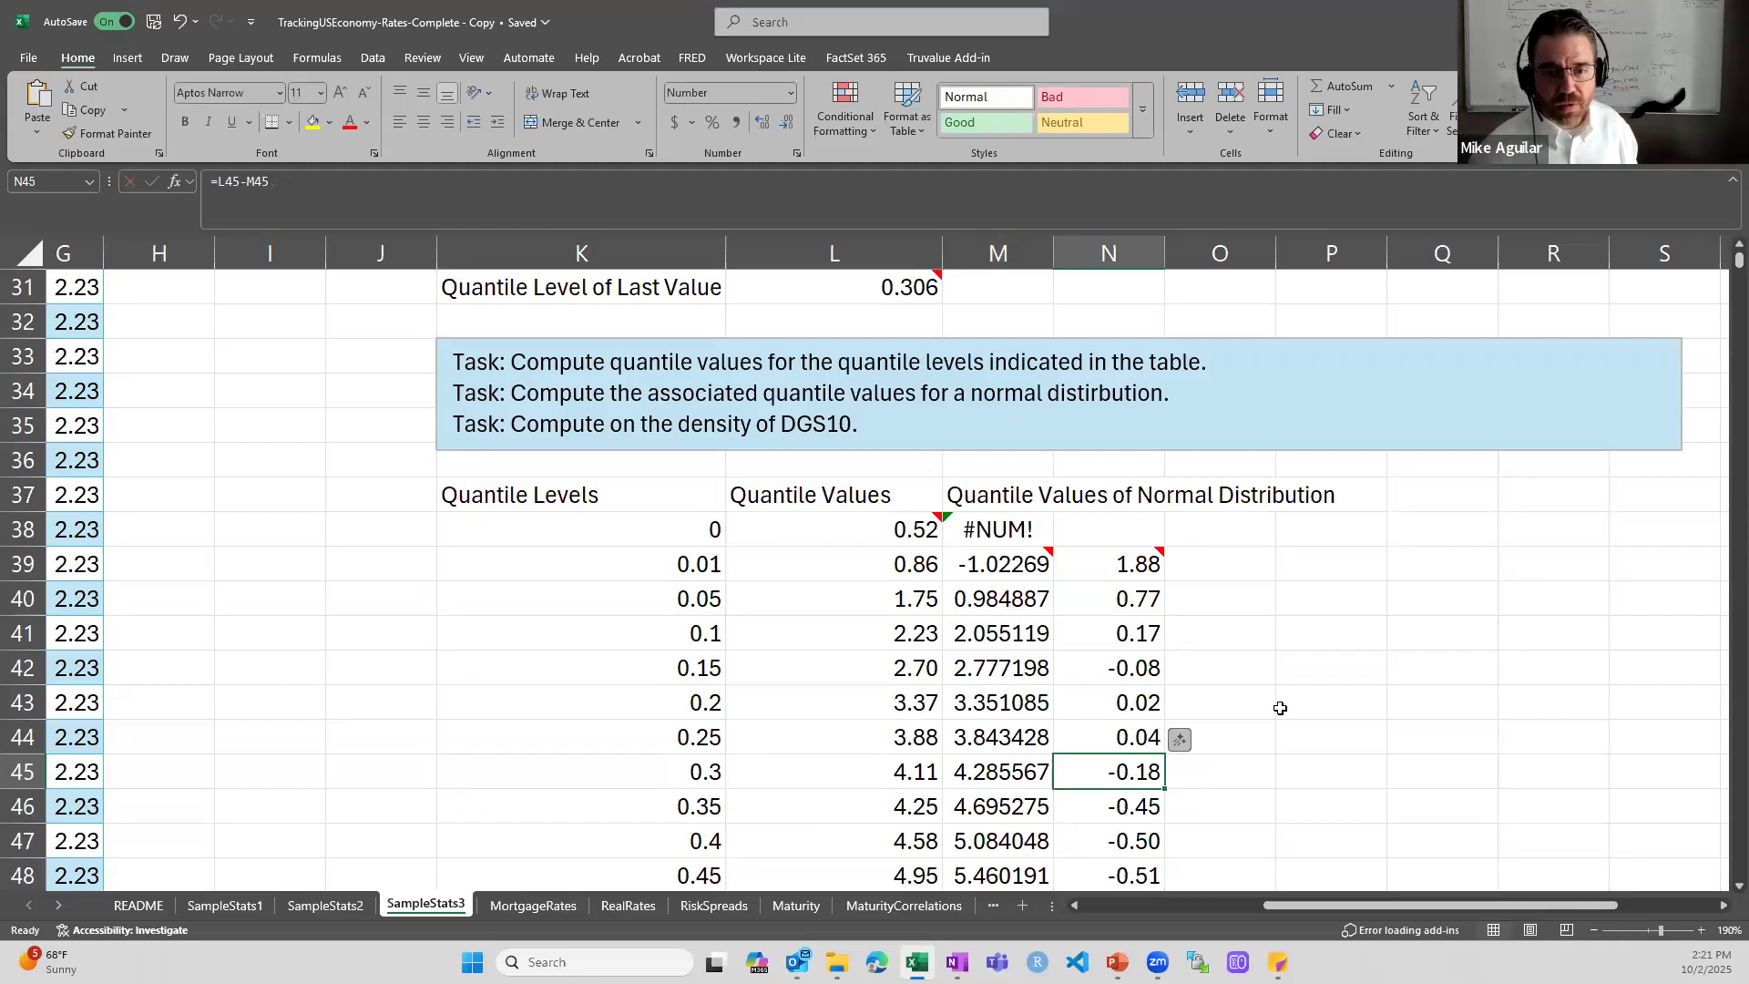
pyautogui.doubleClick(1146, 770)
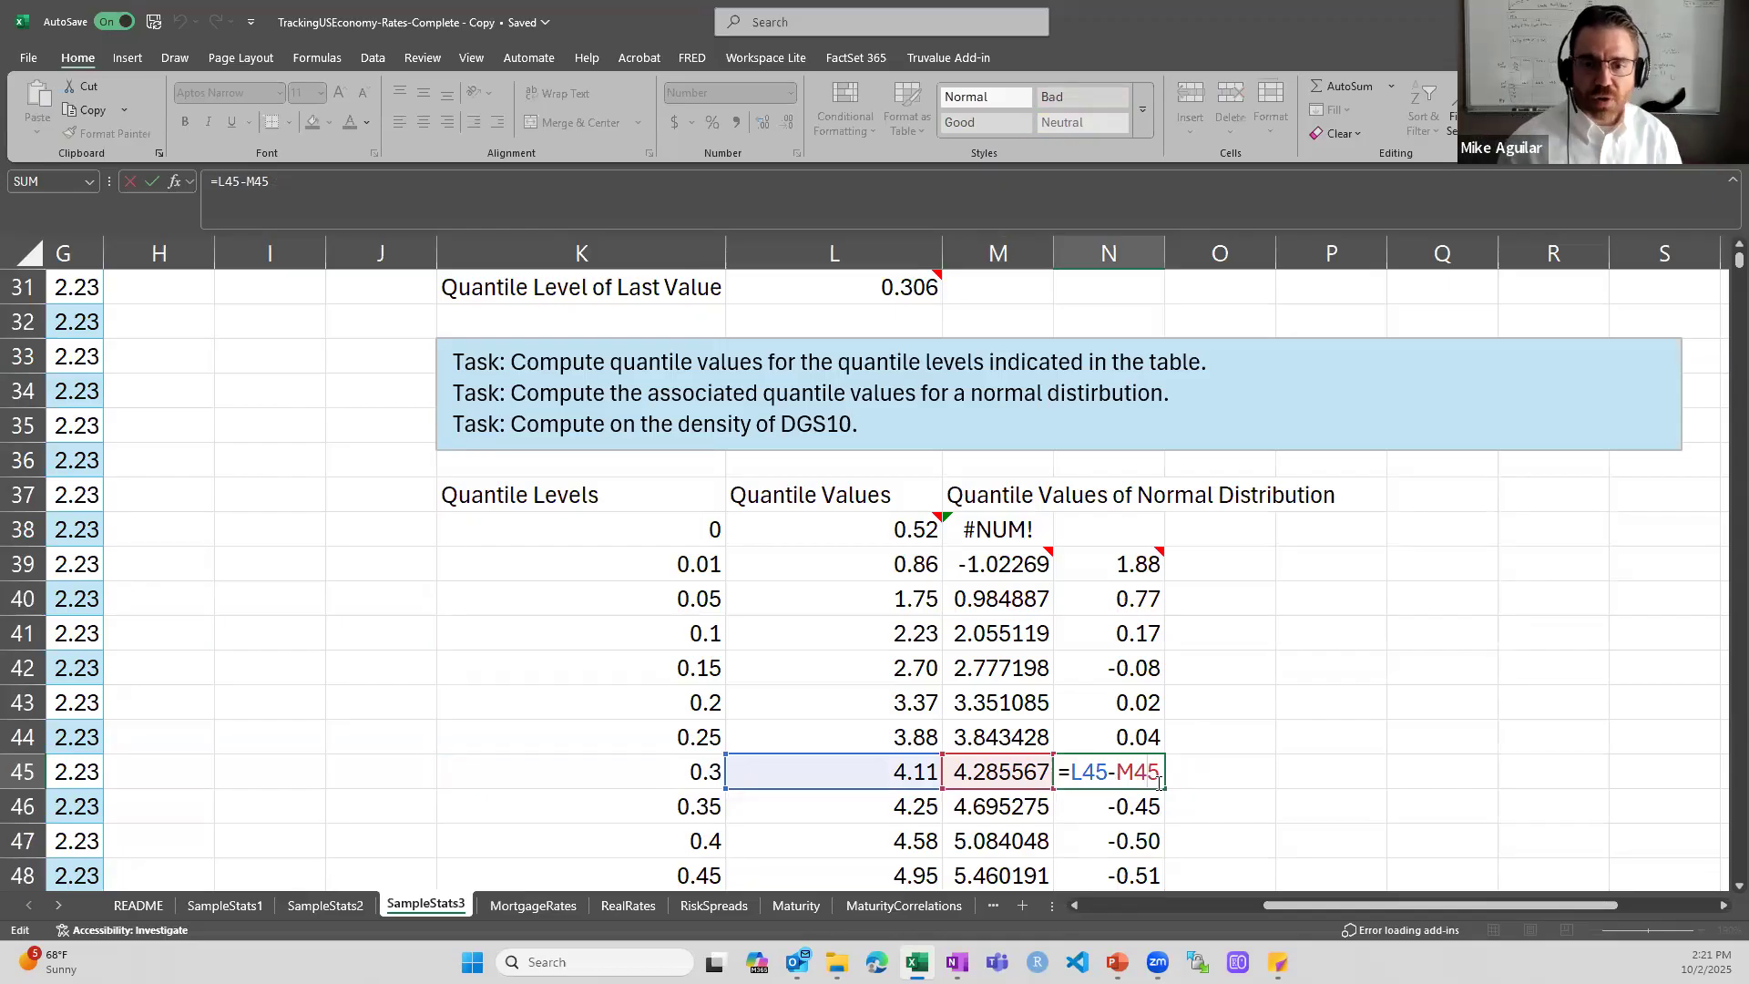
pyautogui.hotkey('ctrl', 'Return')
# - Review the differences down column N and inspect the formula in N59 for the 0.99 level
pyautogui.scroll(-1, 1156, 774)
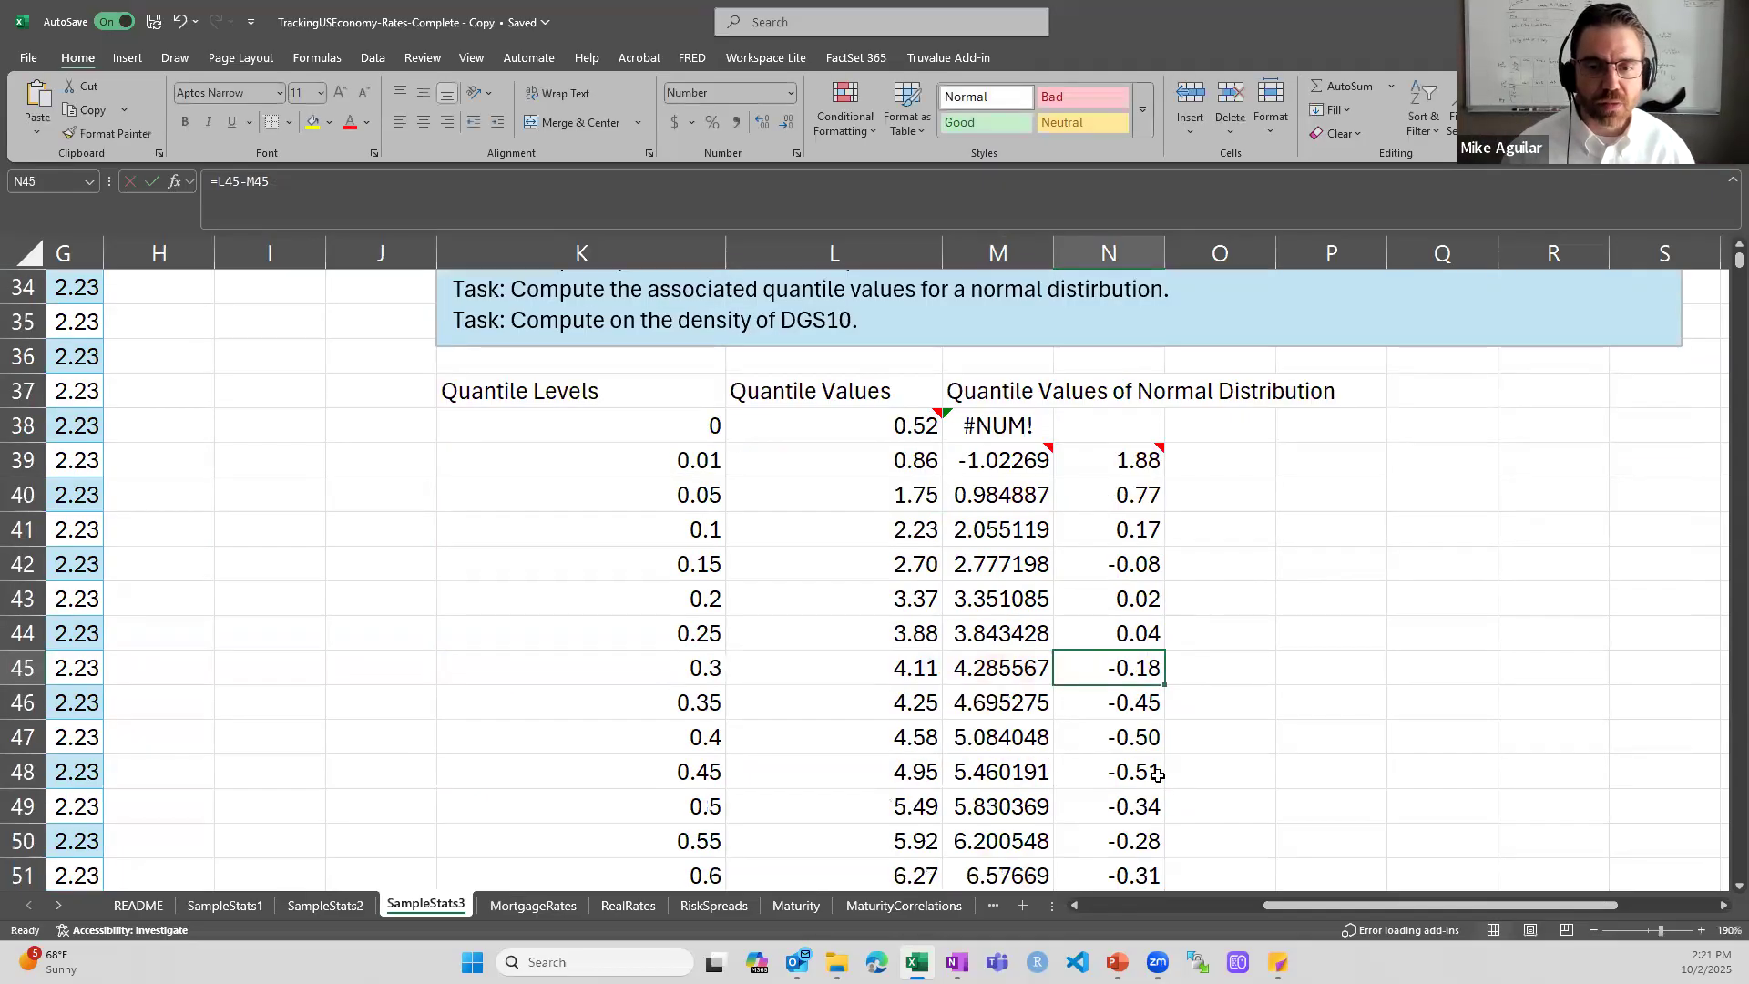
pyautogui.scroll(-3, 1157, 774)
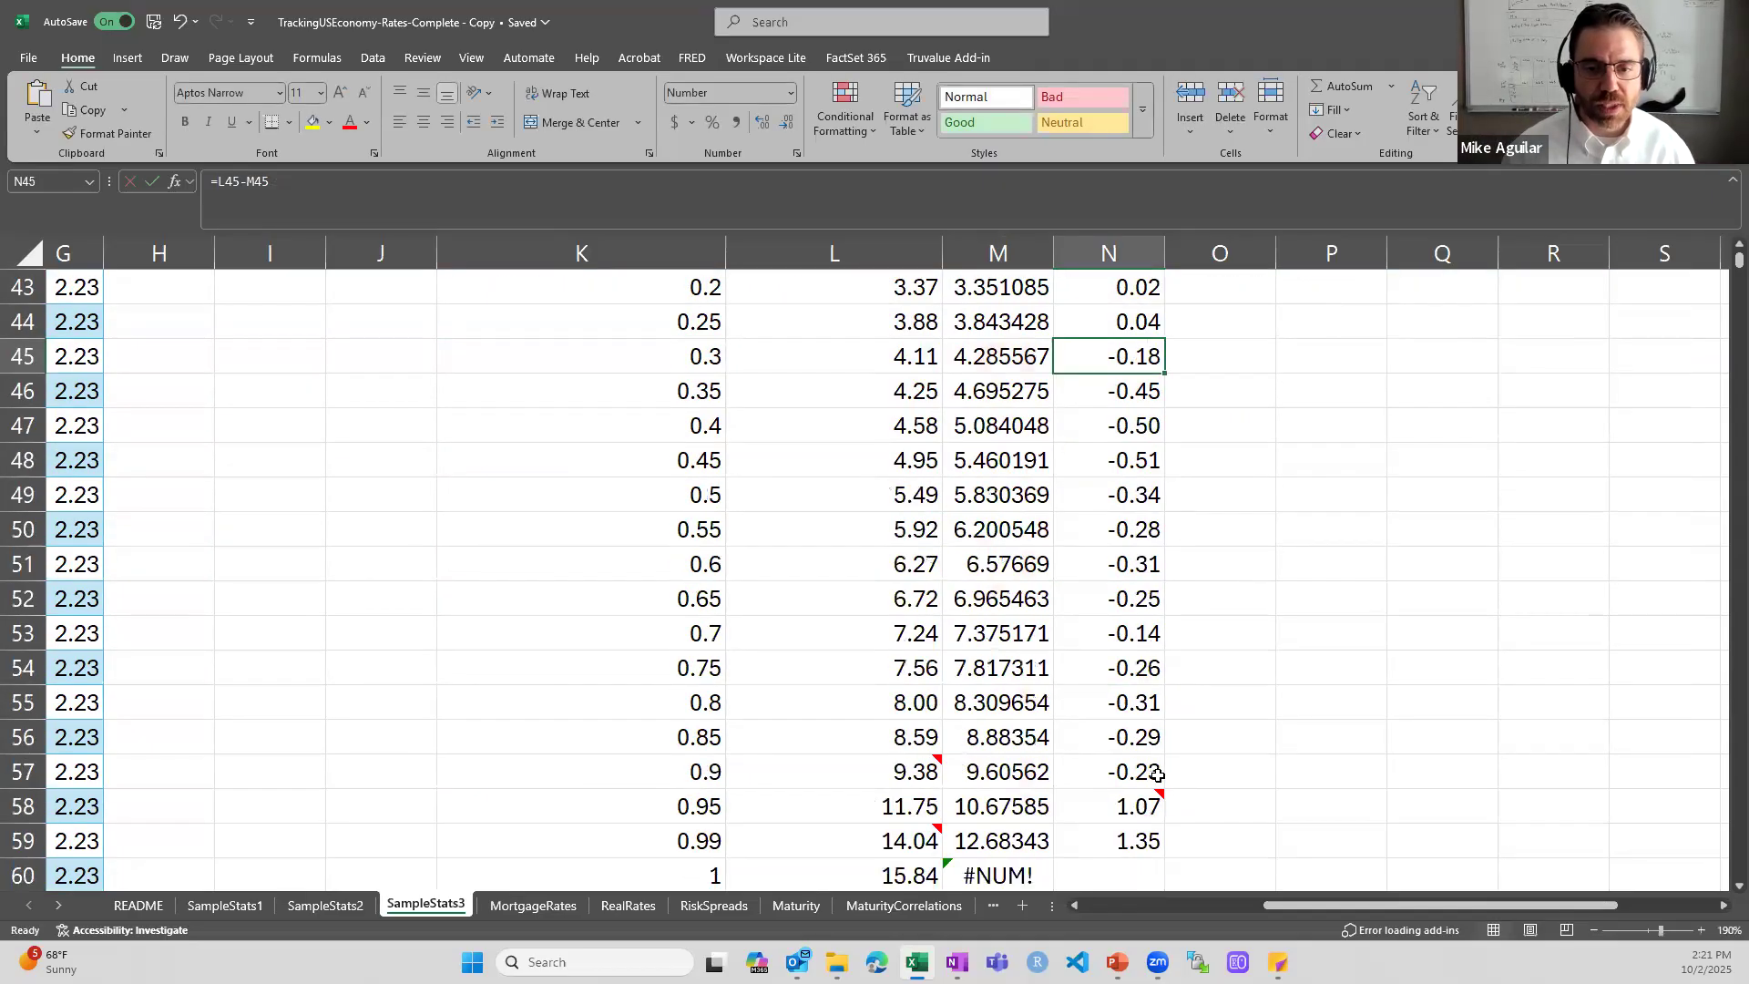
pyautogui.doubleClick(1129, 840)
pyautogui.scroll(-1, 1515, 652)
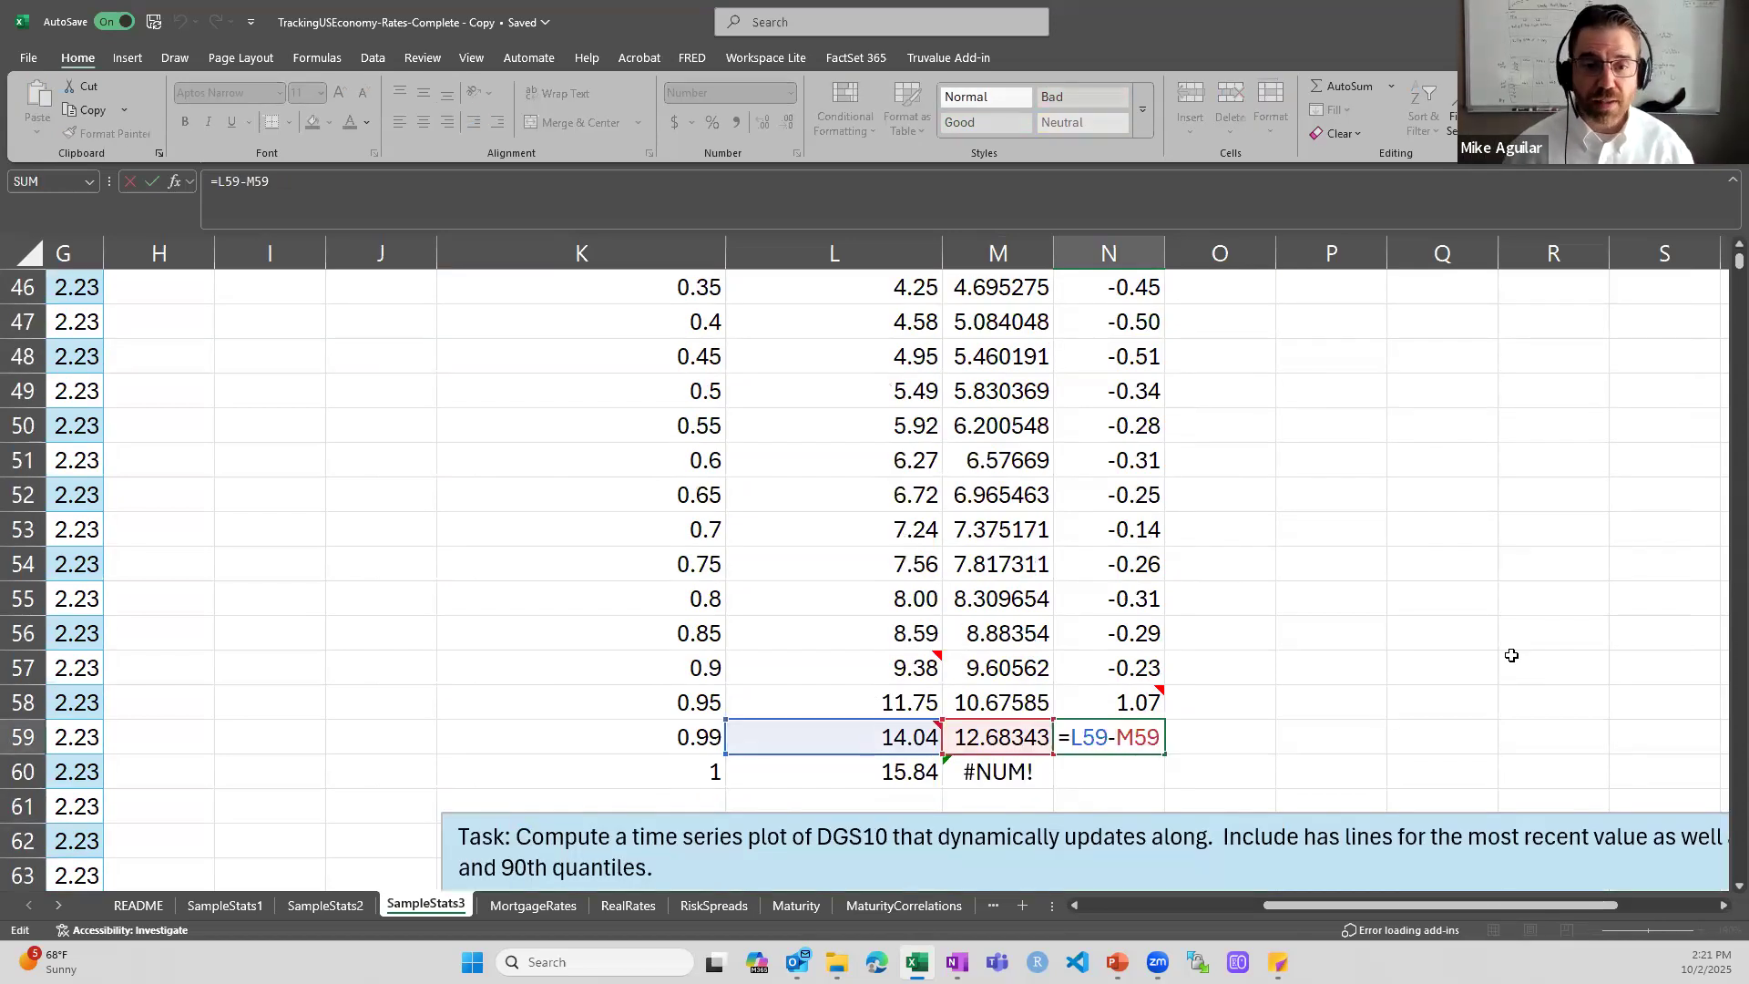
pyautogui.scroll(4, 919, 417)
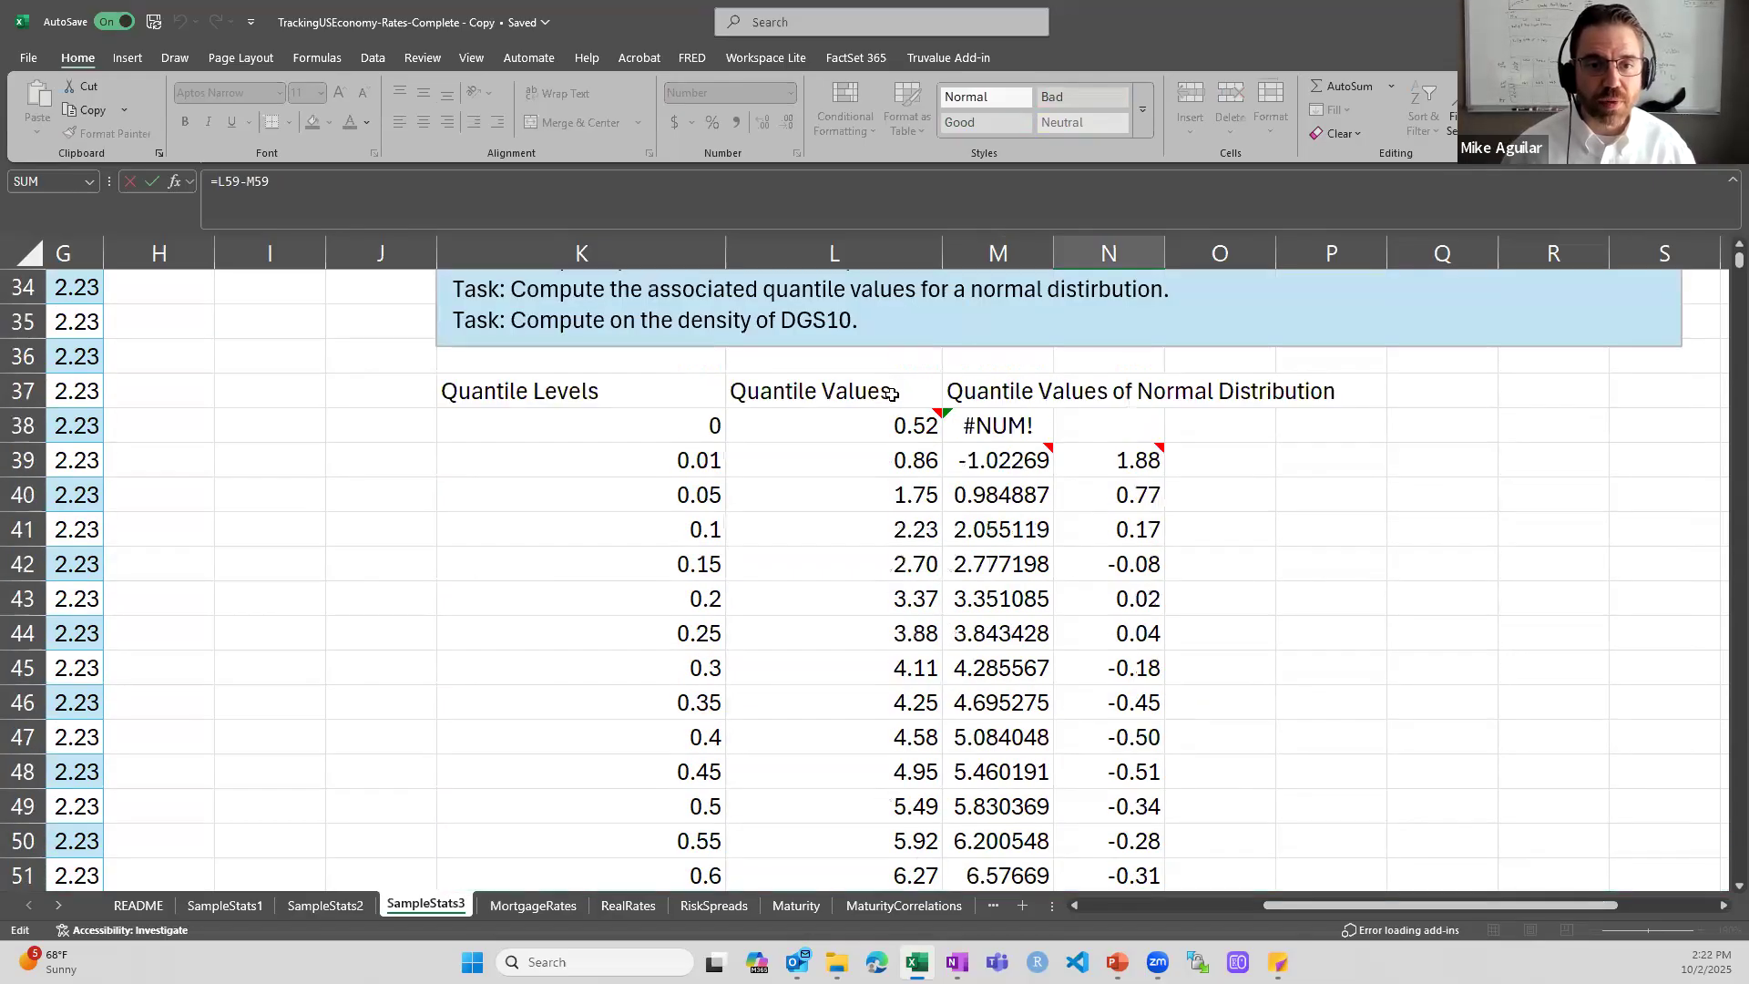
# - Compare the empirical quantile value in L59 with the normal distribution value in M59 for the 0.99 level
pyautogui.click(888, 397)
pyautogui.scroll(-1, 886, 437)
pyautogui.scroll(-4, 884, 480)
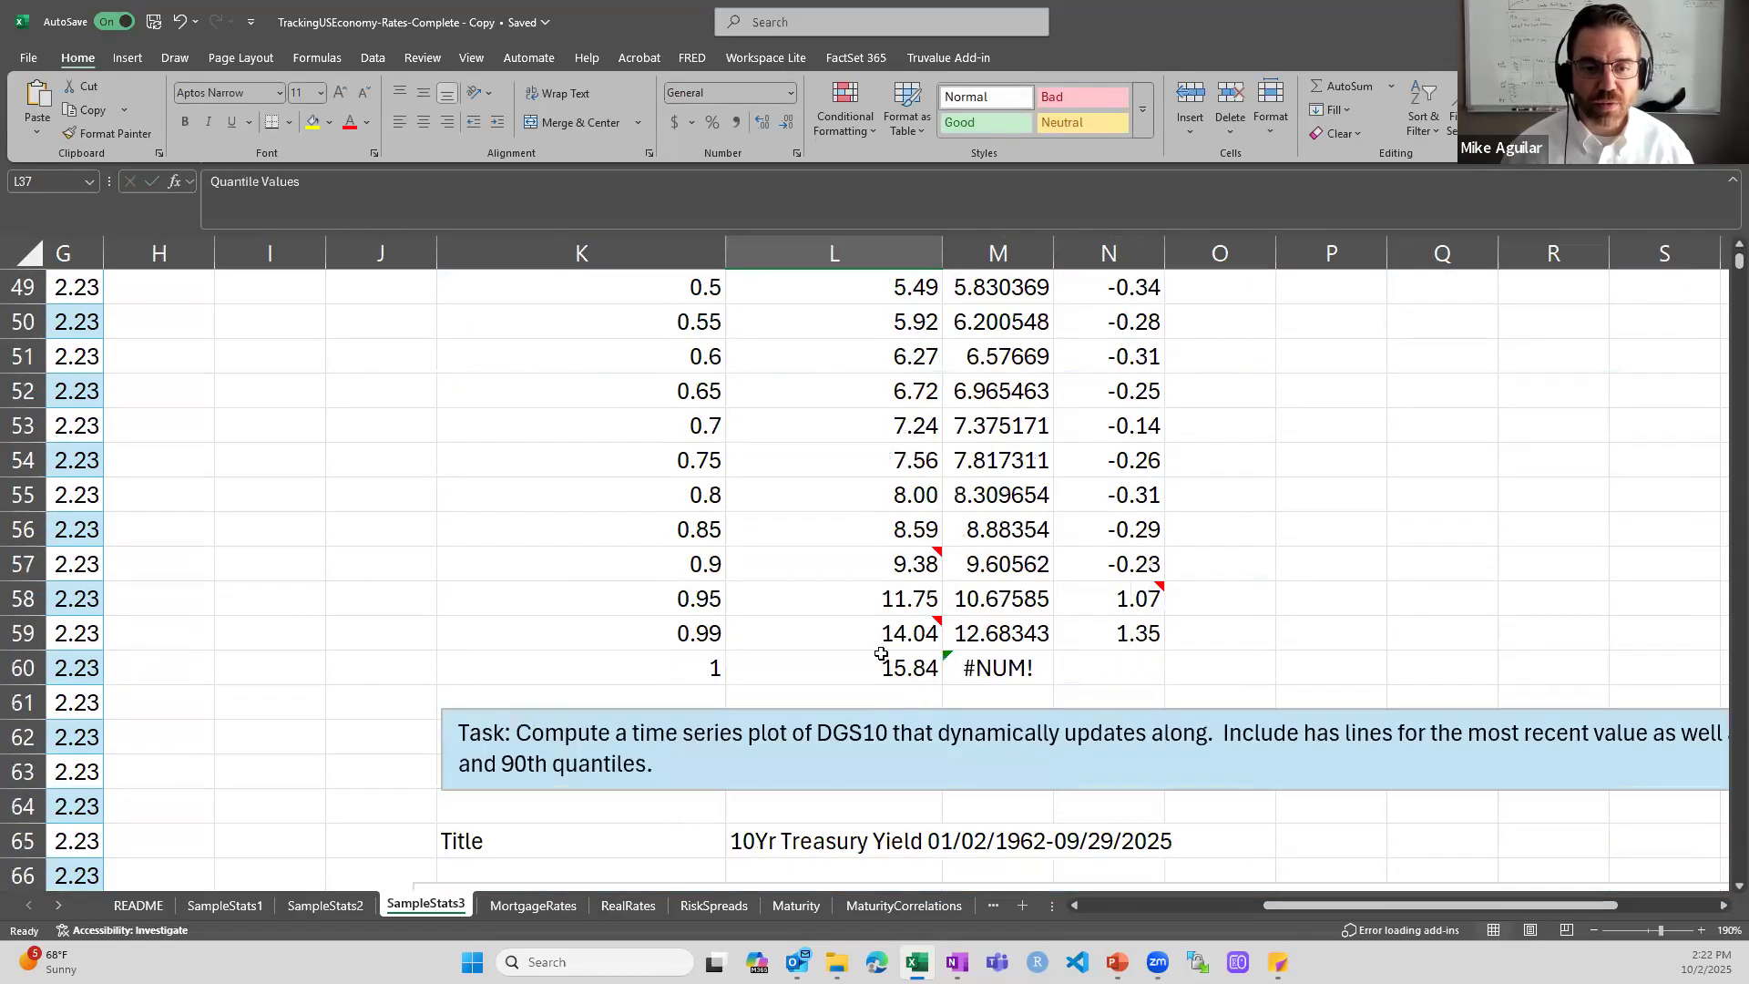
pyautogui.click(879, 635)
pyautogui.click(1022, 637)
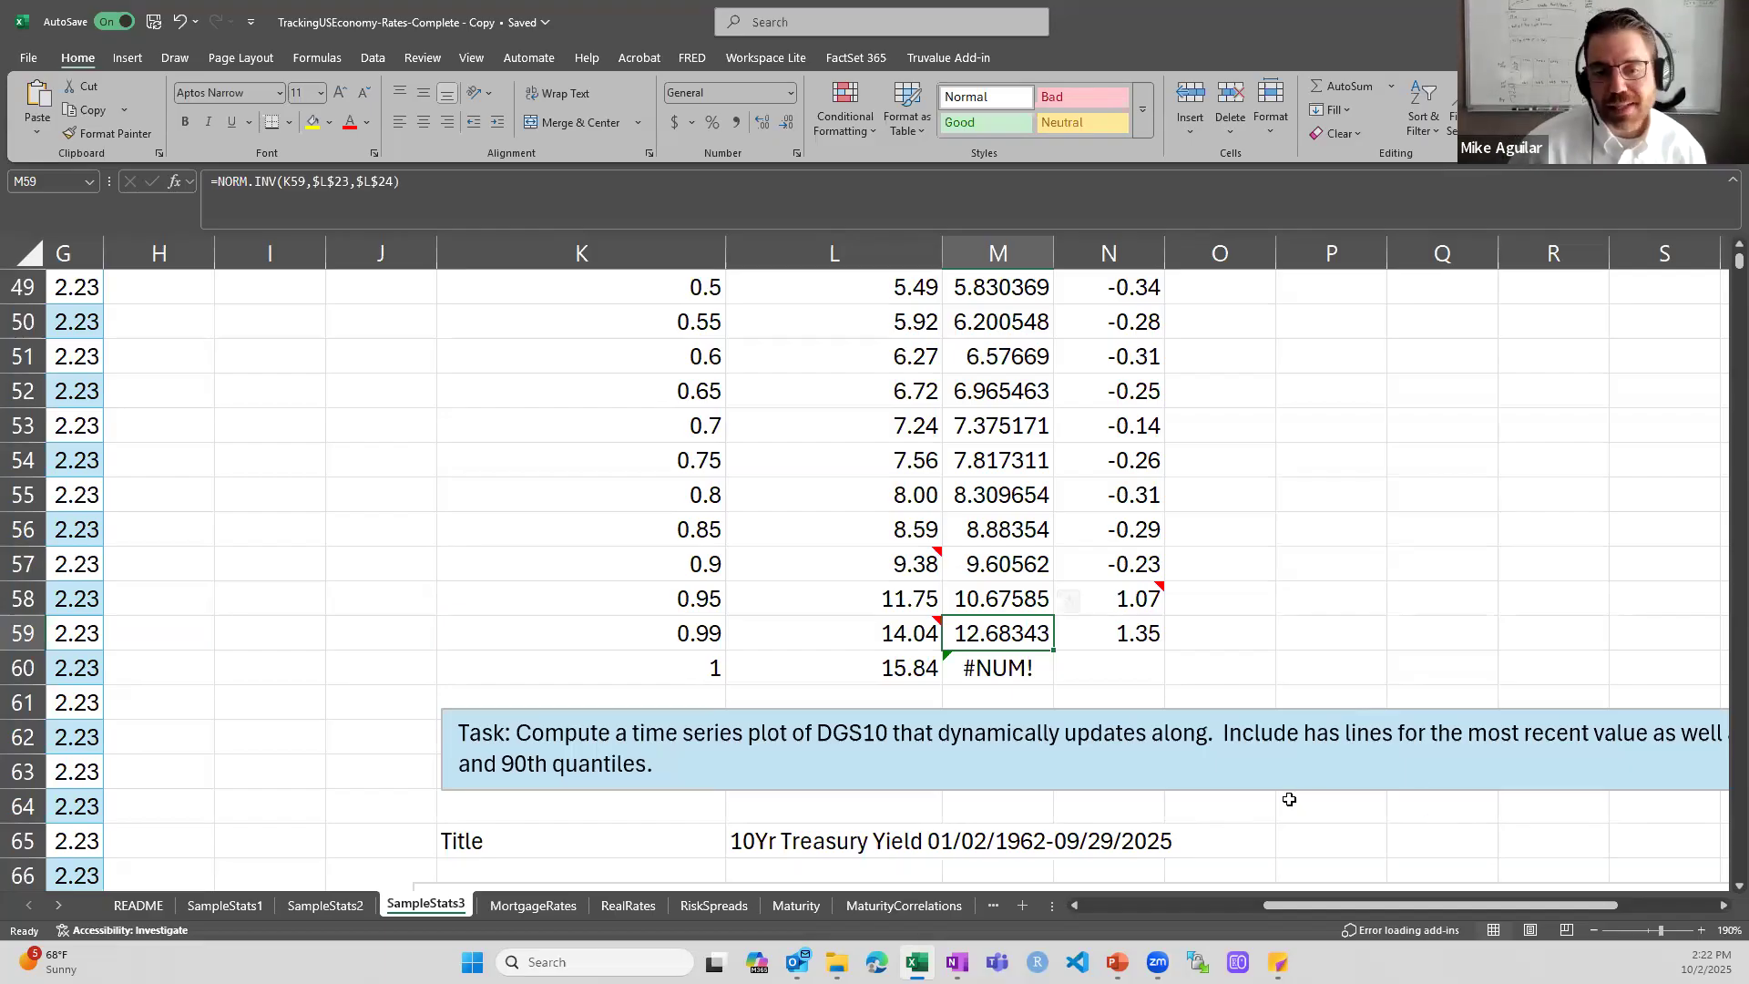
# - Show the full 10-year Treasury yield chart and open the CONCAT formula for its title in L65
pyautogui.scroll(-2, 1288, 806)
pyautogui.scroll(-3, 1289, 805)
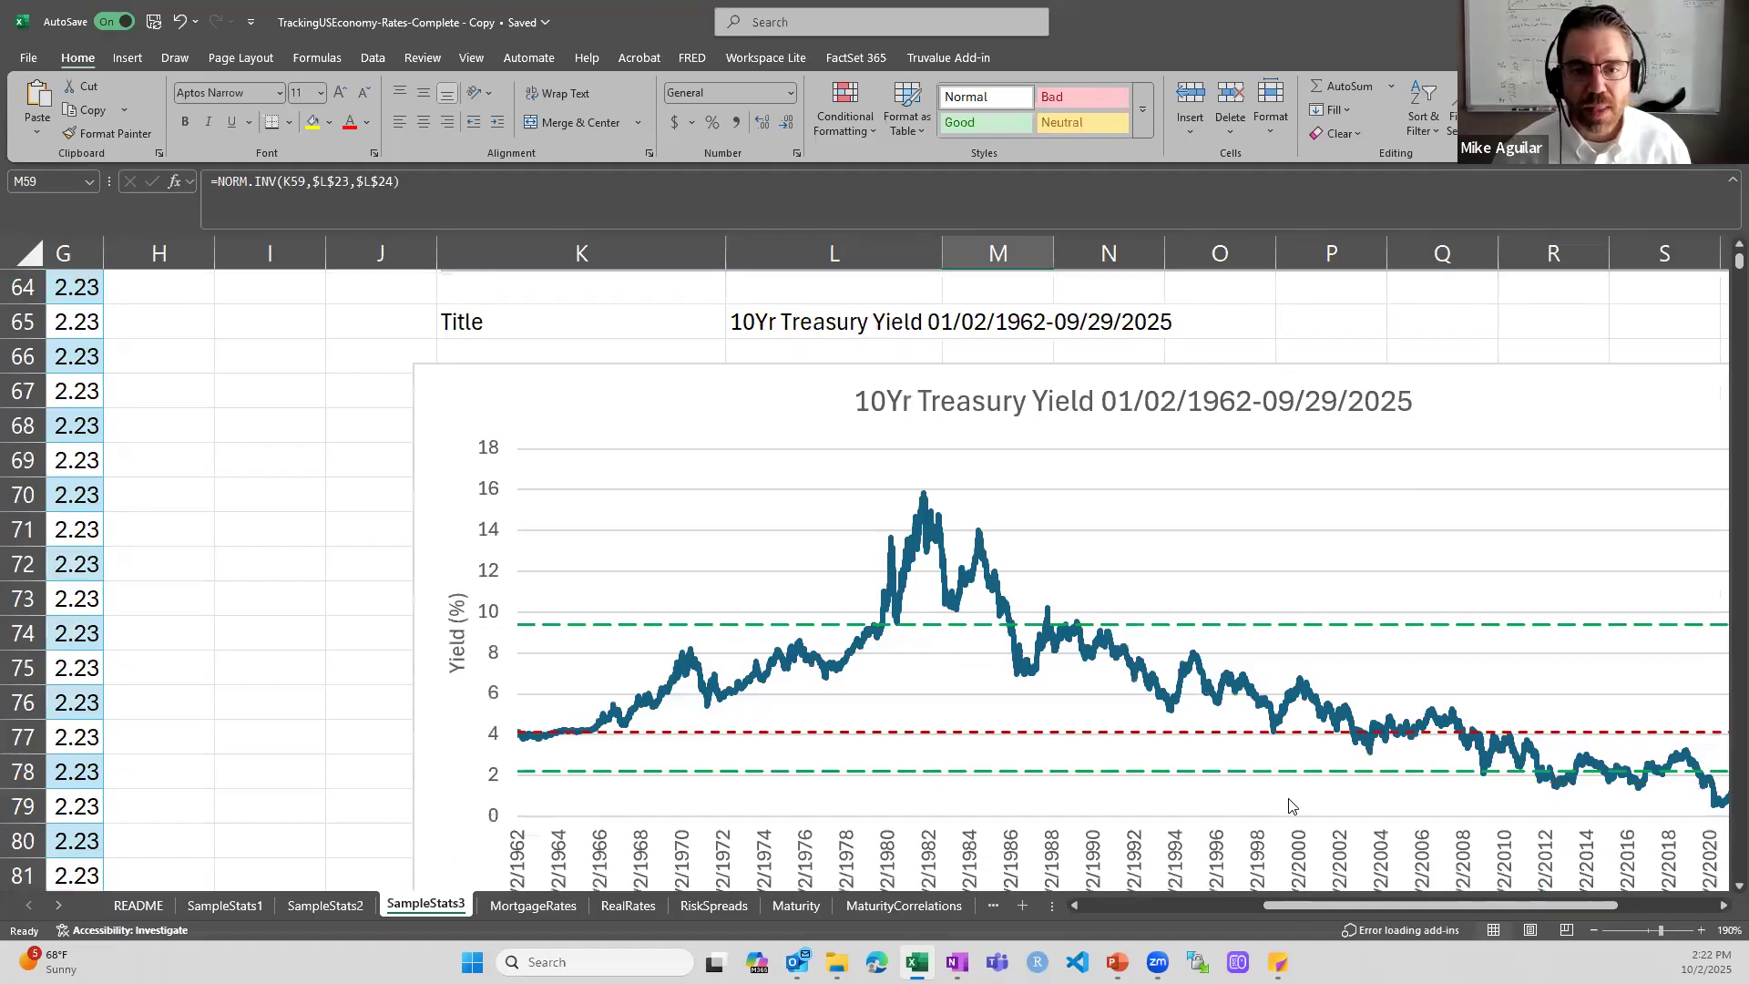
pyautogui.keyDown('ctrl'); pyautogui.scroll(-2, 1288, 806); pyautogui.keyUp('ctrl')
pyautogui.keyDown('ctrl'); pyautogui.scroll(-1, 1288, 806); pyautogui.keyUp('ctrl')
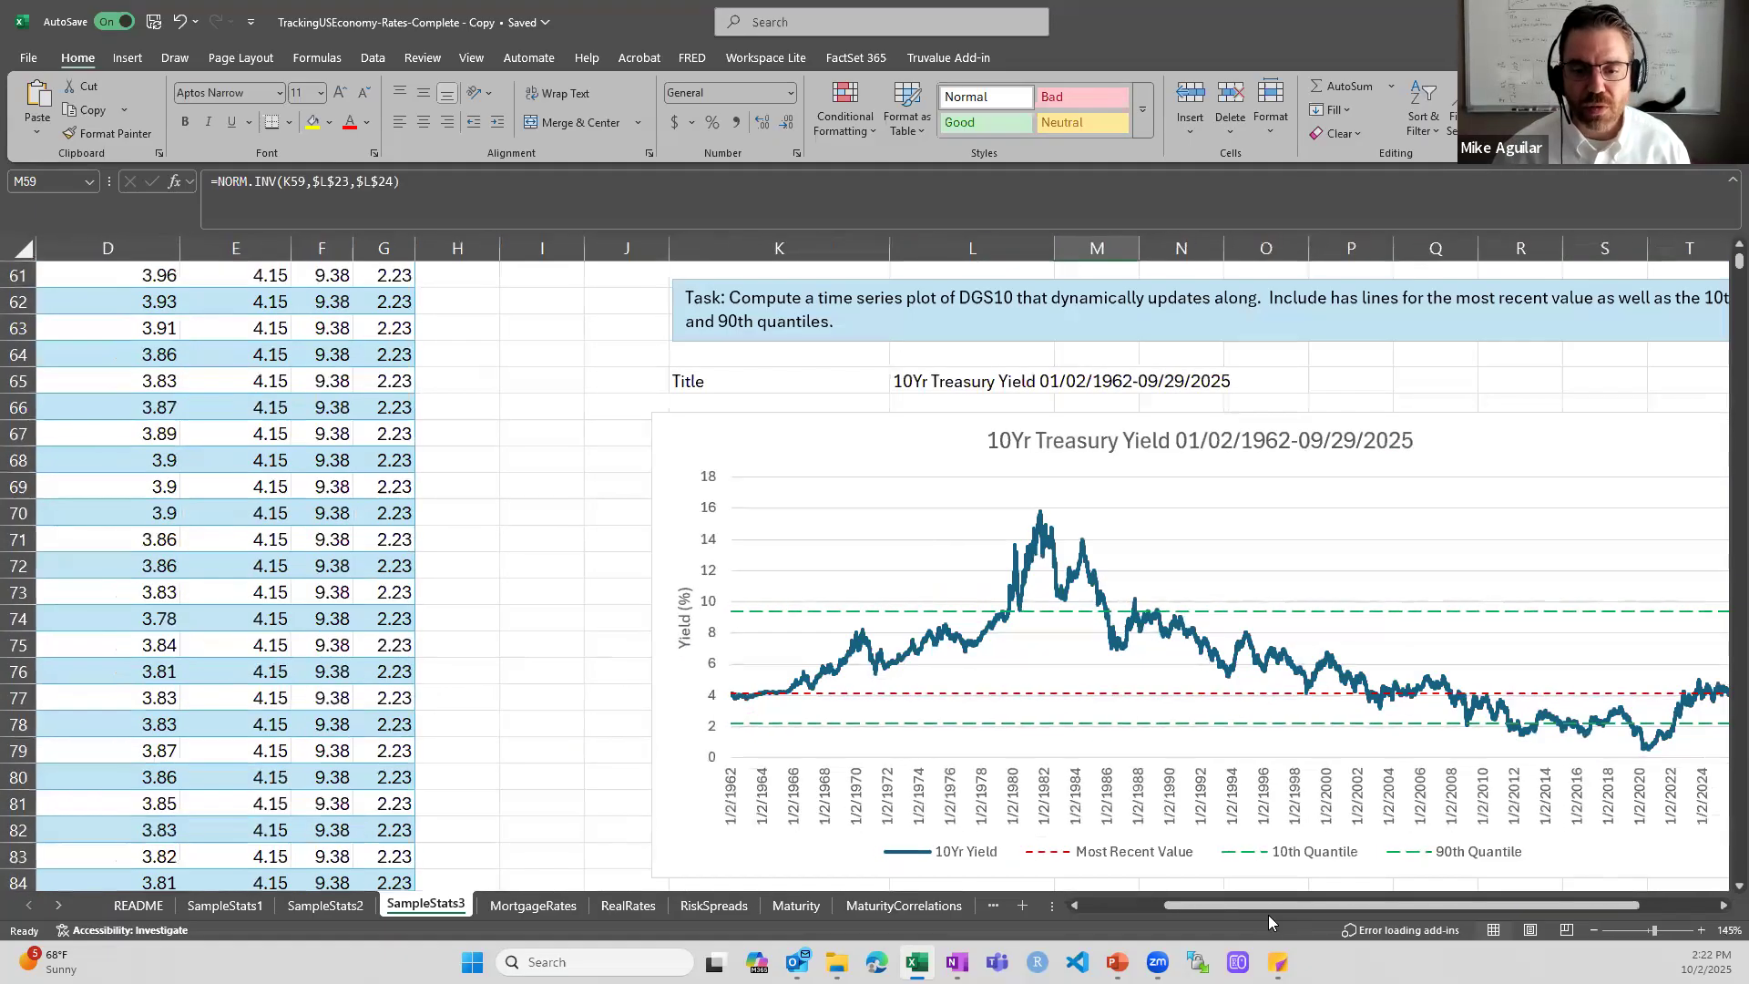
pyautogui.moveTo(1261, 906); pyautogui.dragTo(1428, 914)
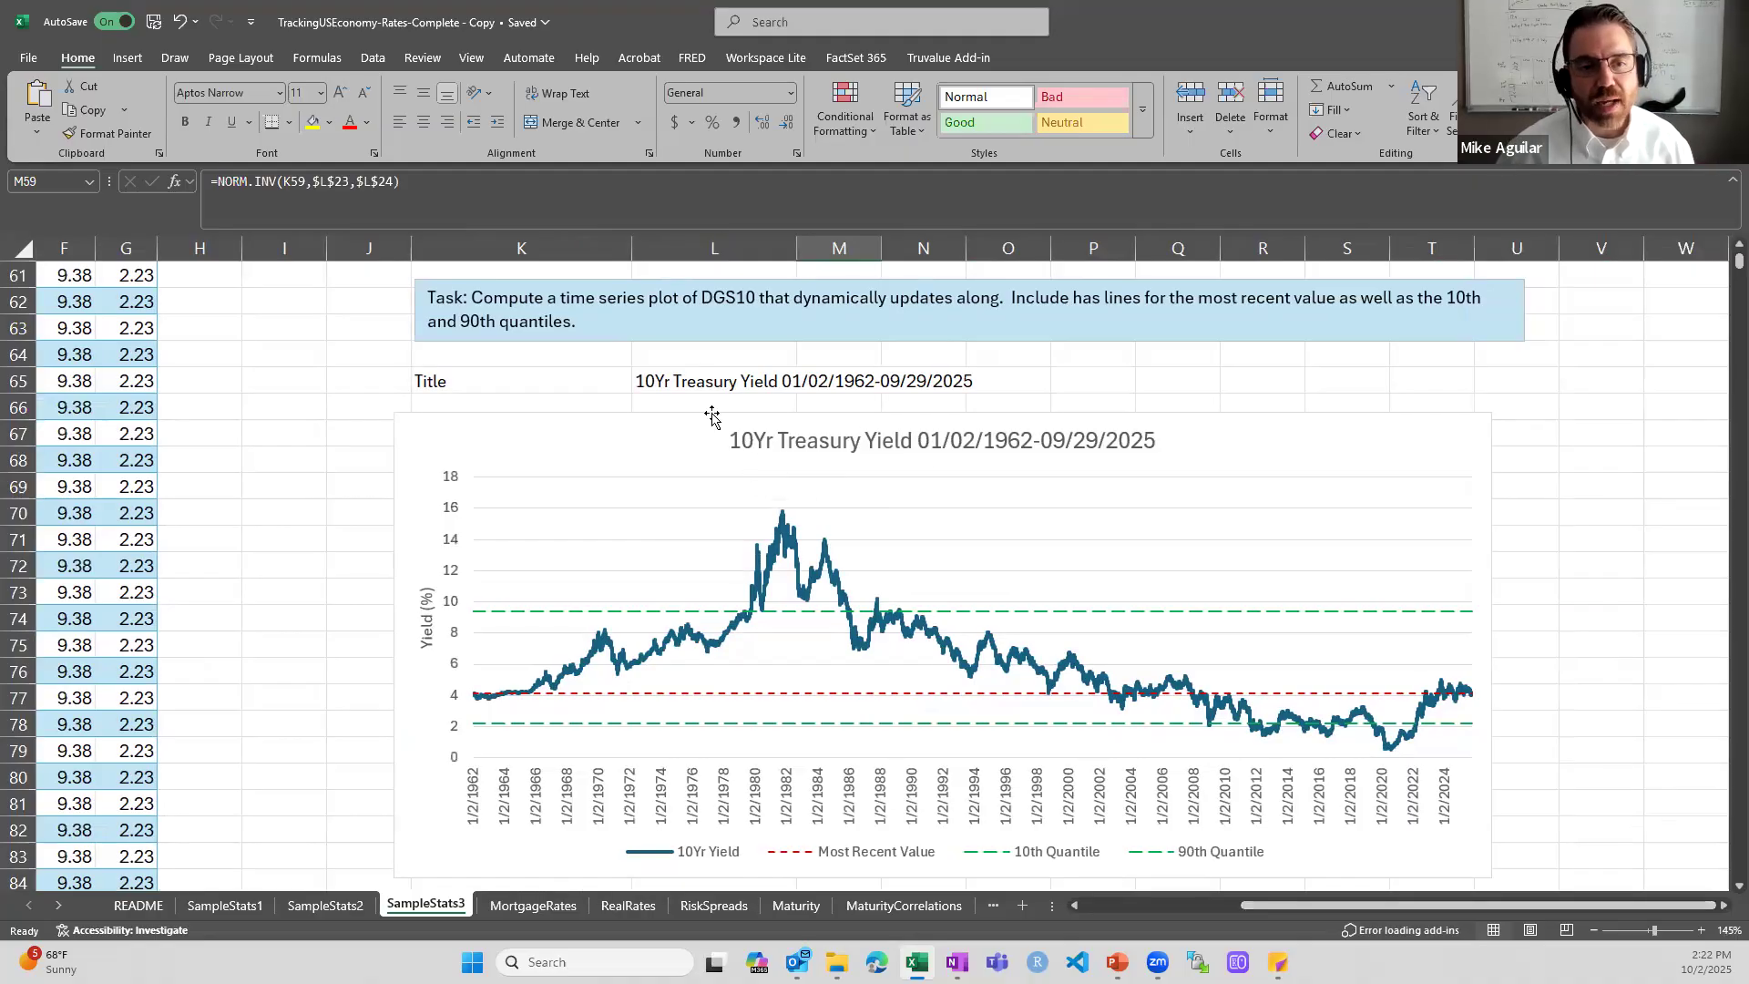
pyautogui.click(709, 381)
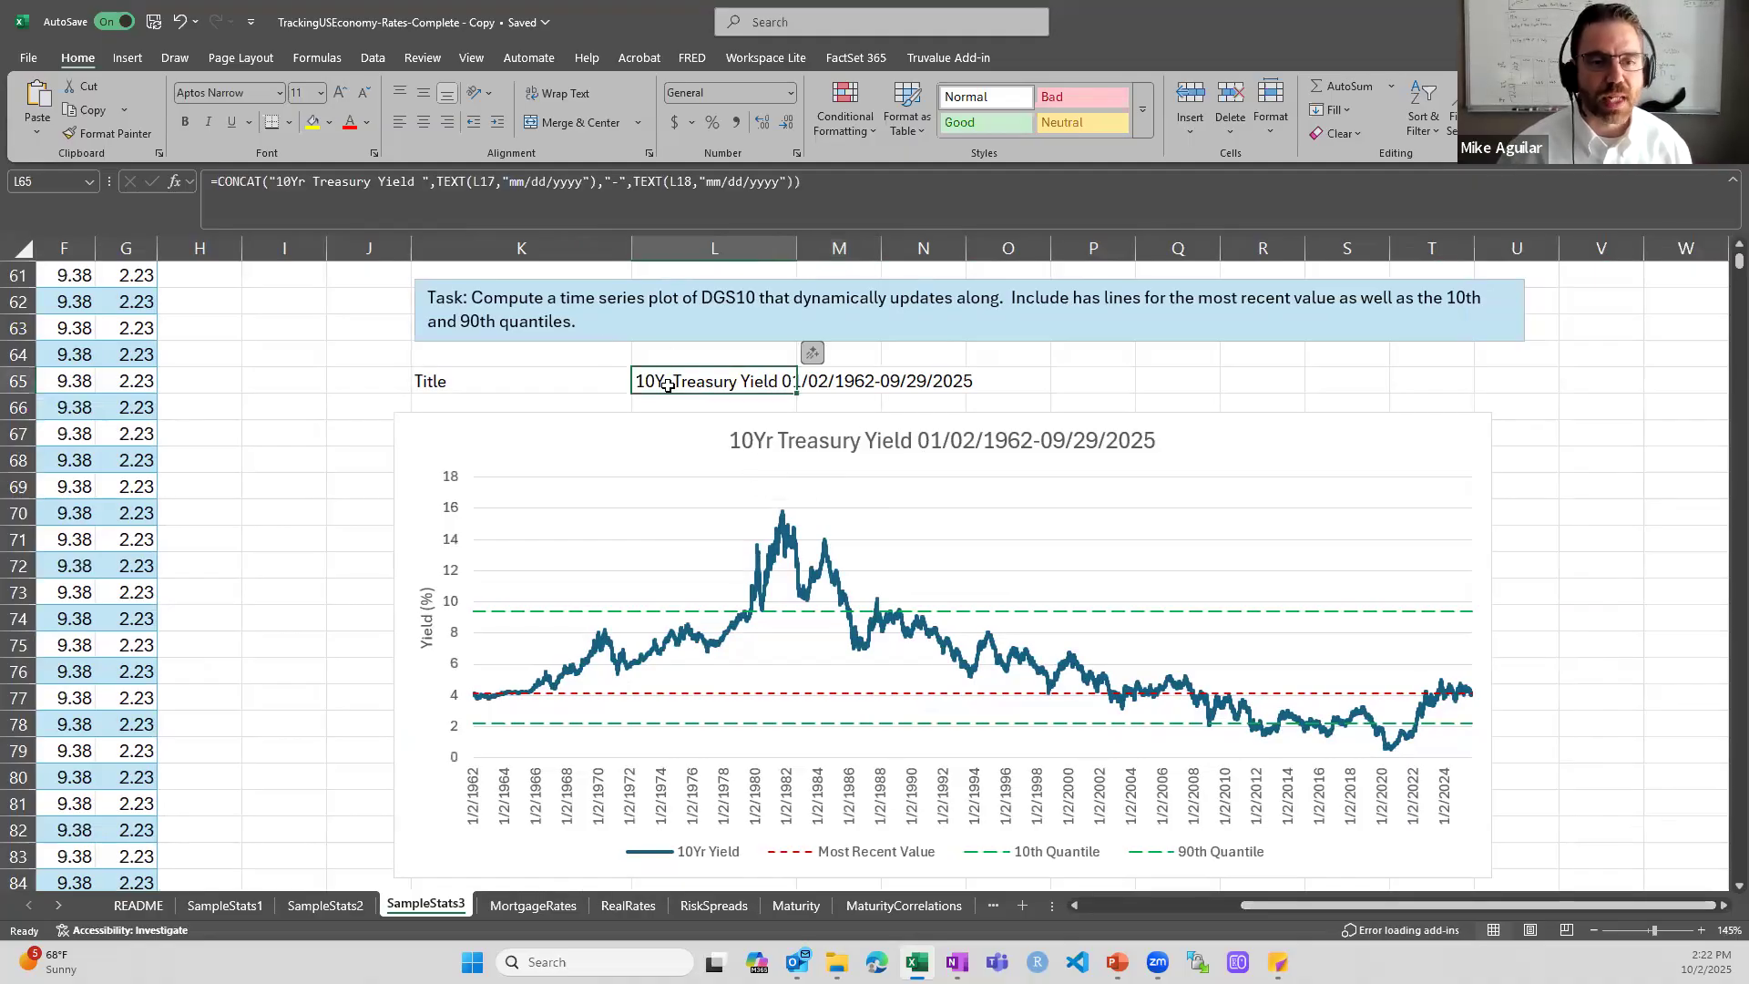
pyautogui.doubleClick(668, 383)
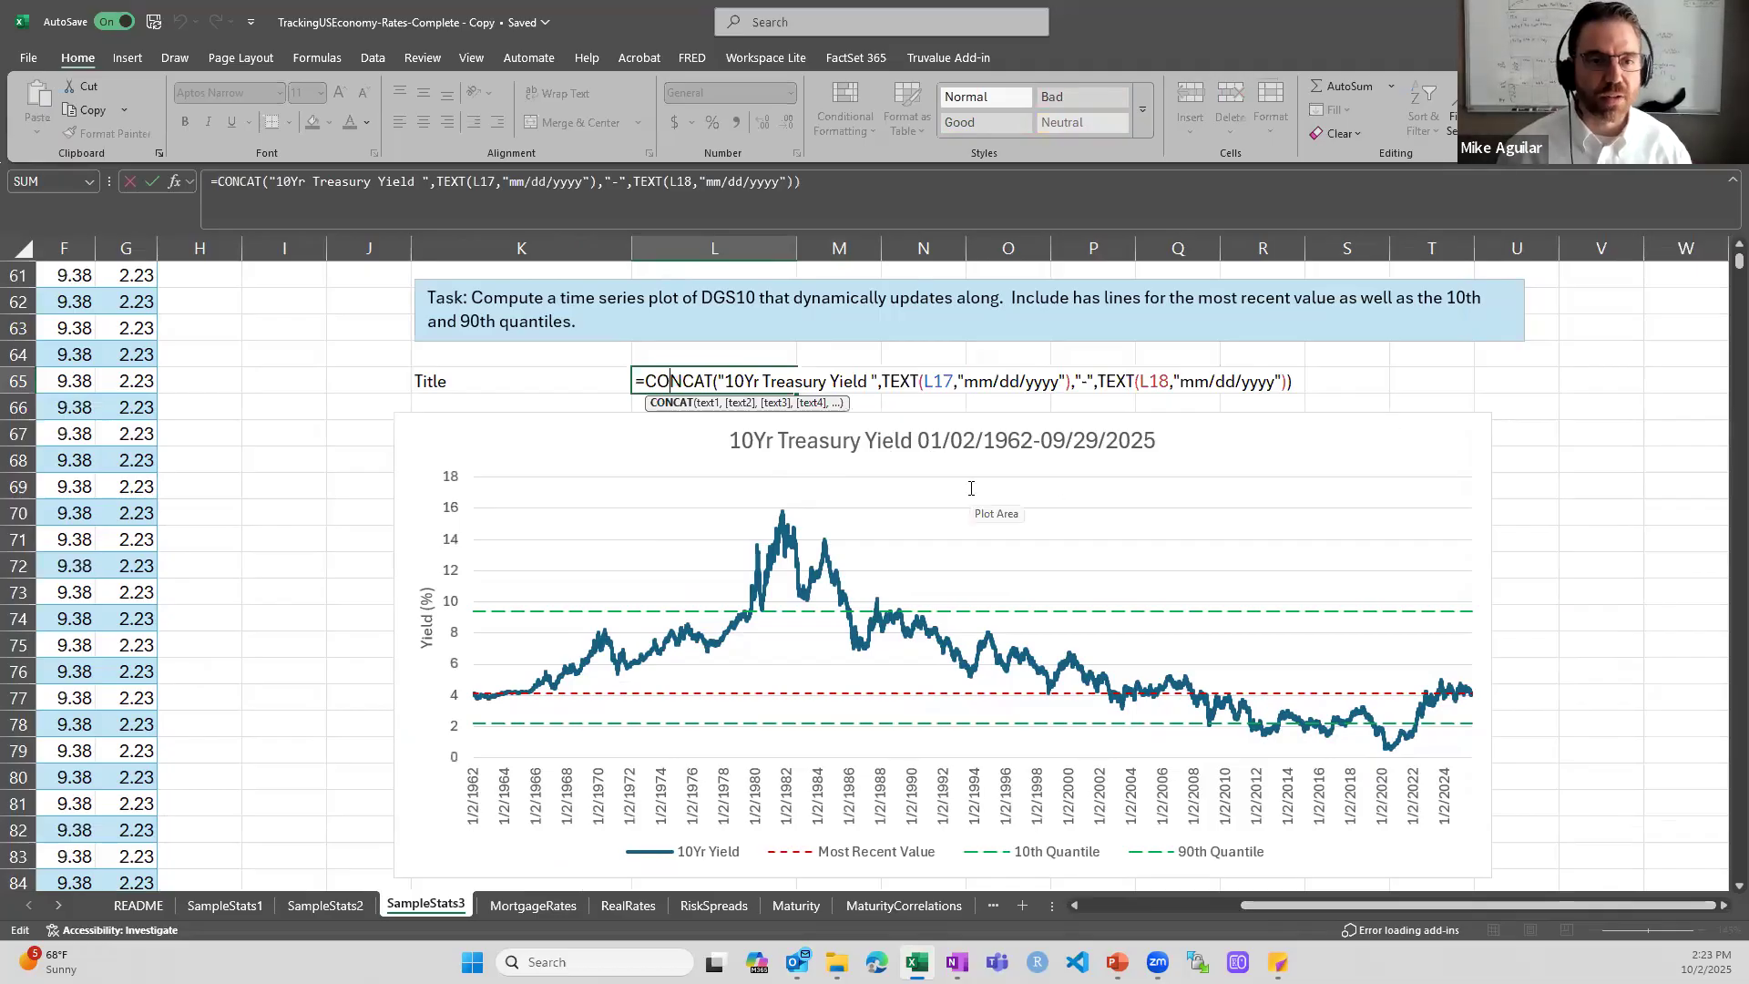
# - Trace the title formula's date references to the first and last dates in L17 and L18, and close it unchanged
pyautogui.scroll(10, 969, 489)
pyautogui.scroll(4, 970, 488)
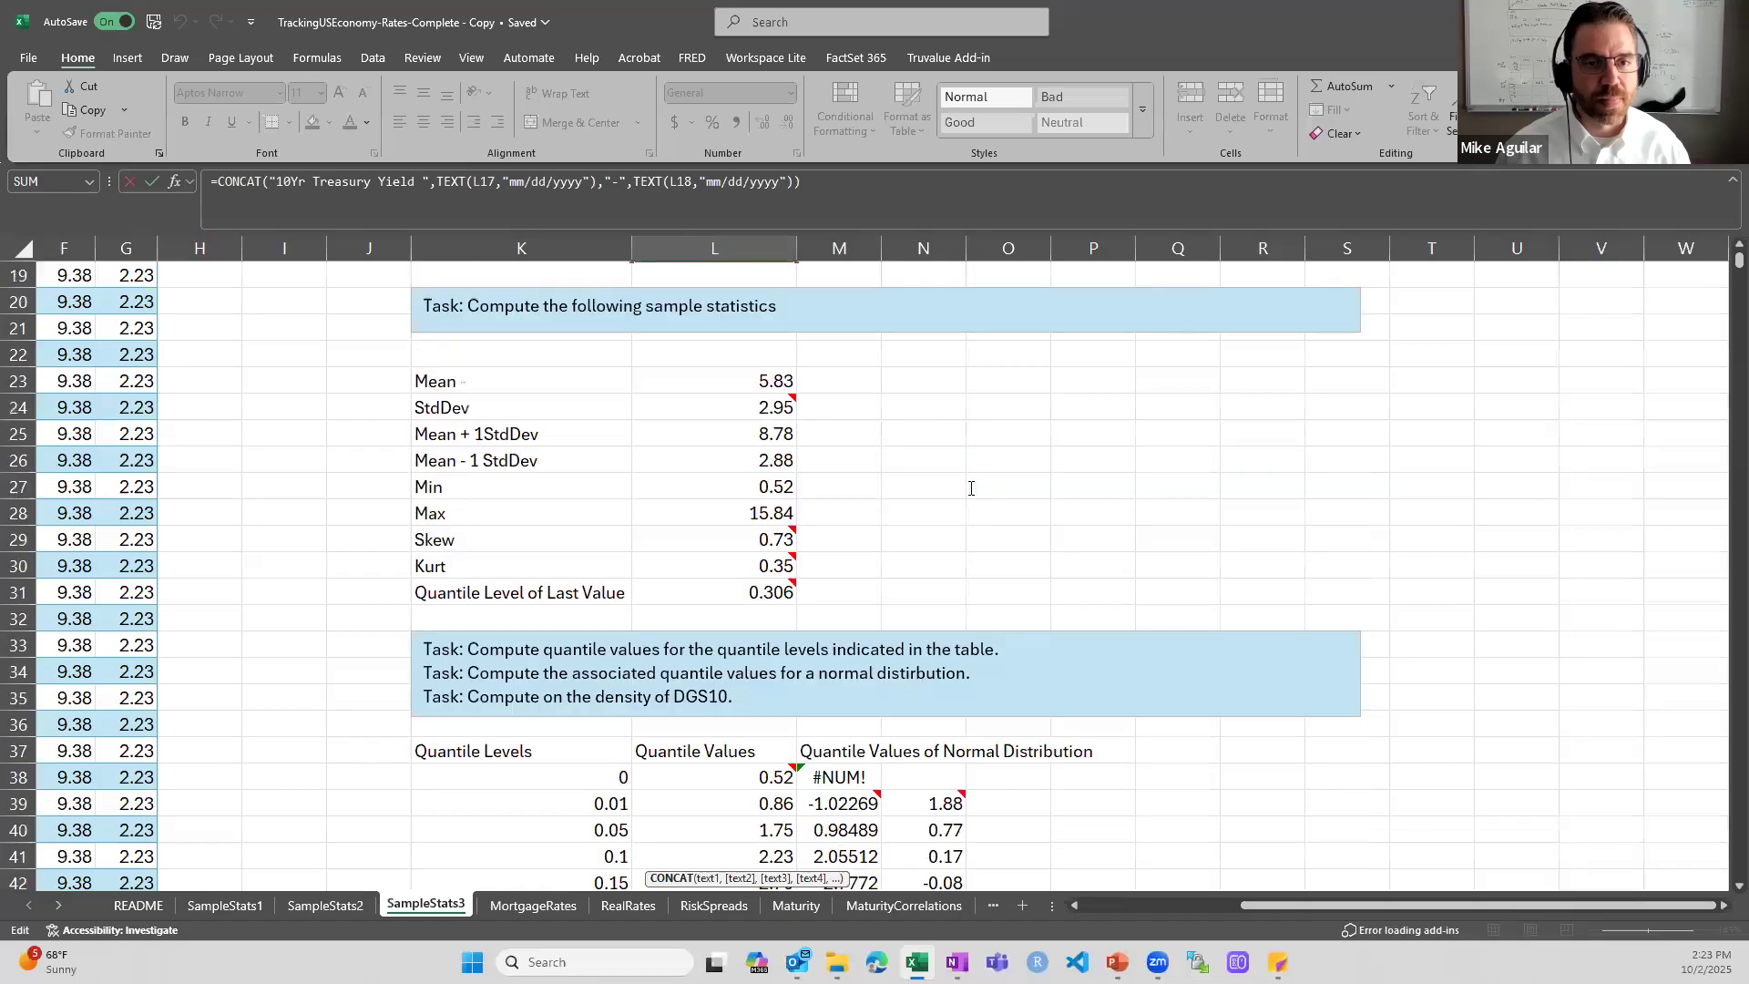
pyautogui.scroll(2, 709, 420)
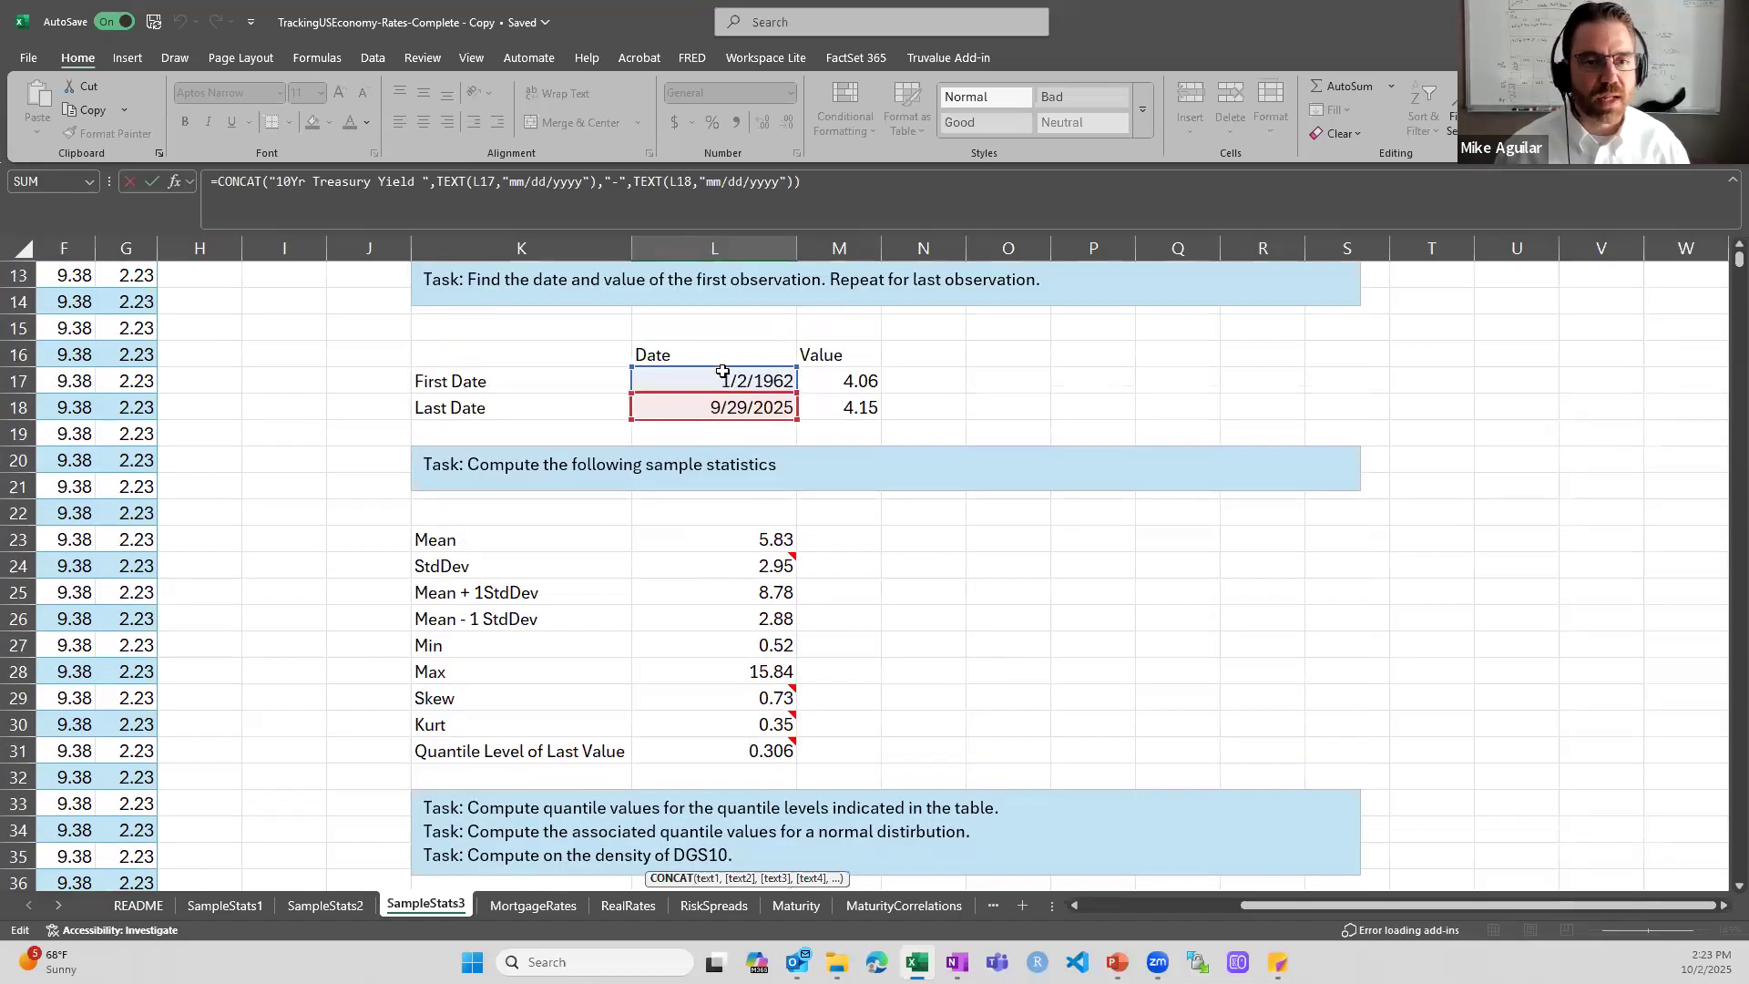
pyautogui.scroll(-1, 714, 412)
pyautogui.scroll(-15, 714, 412)
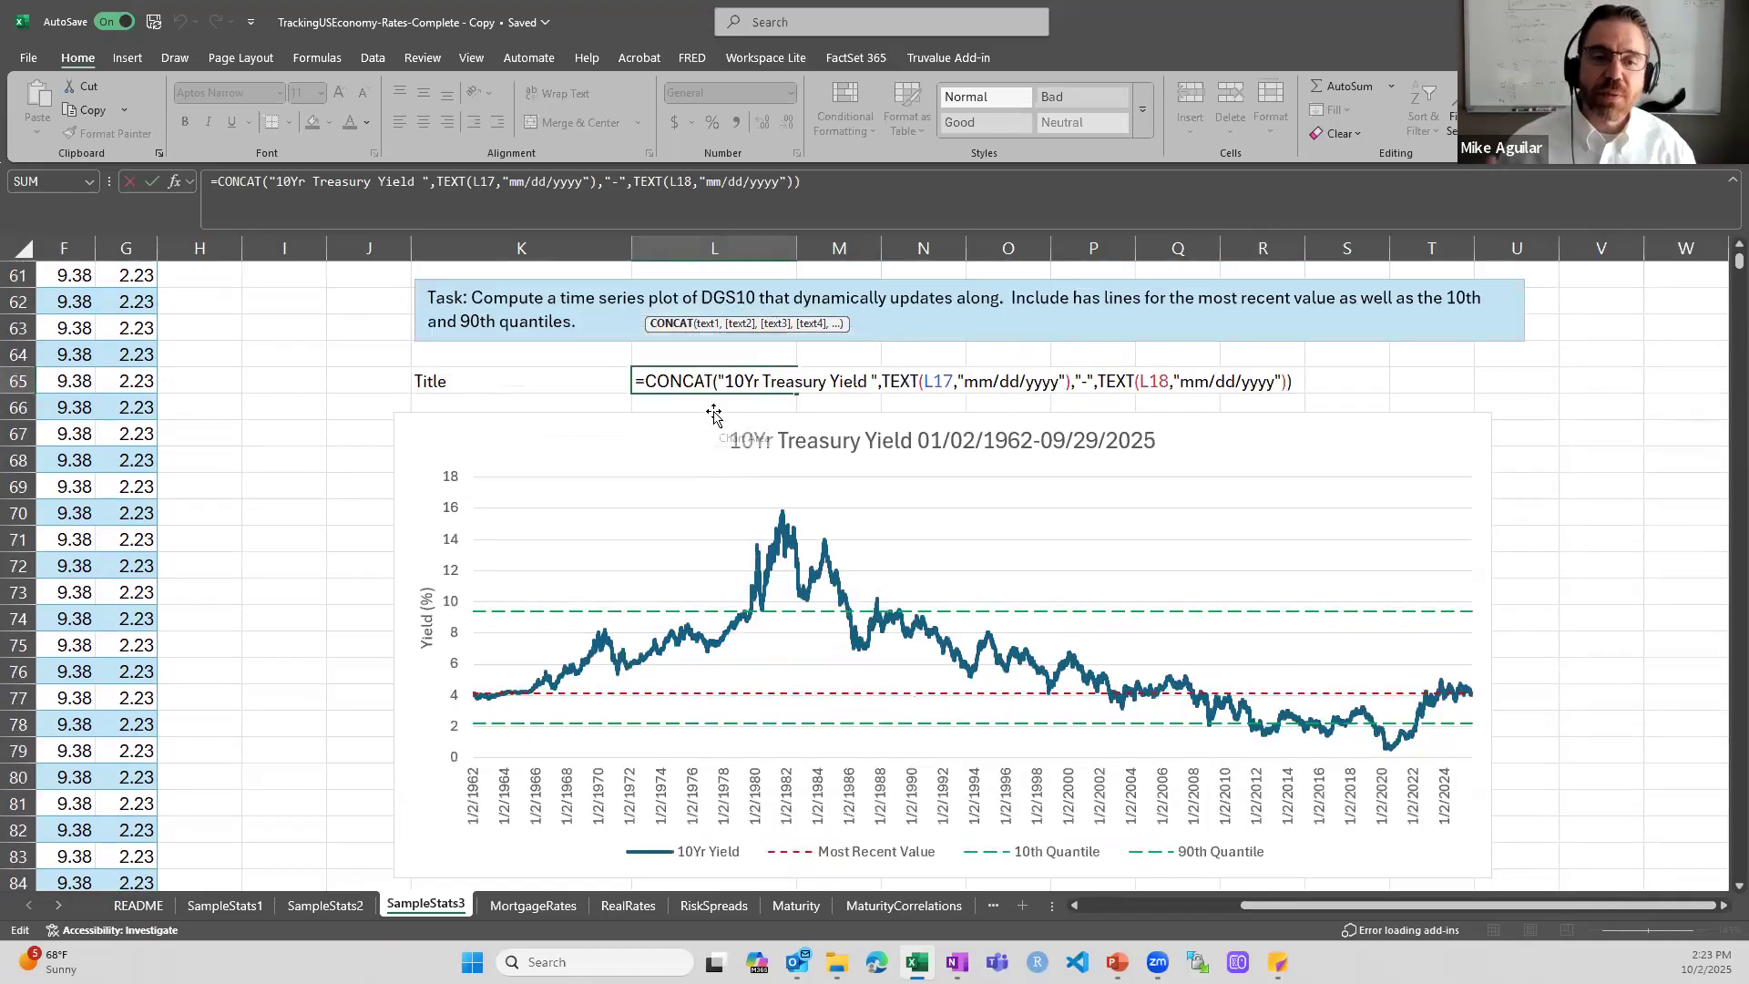
pyautogui.press('Escape')
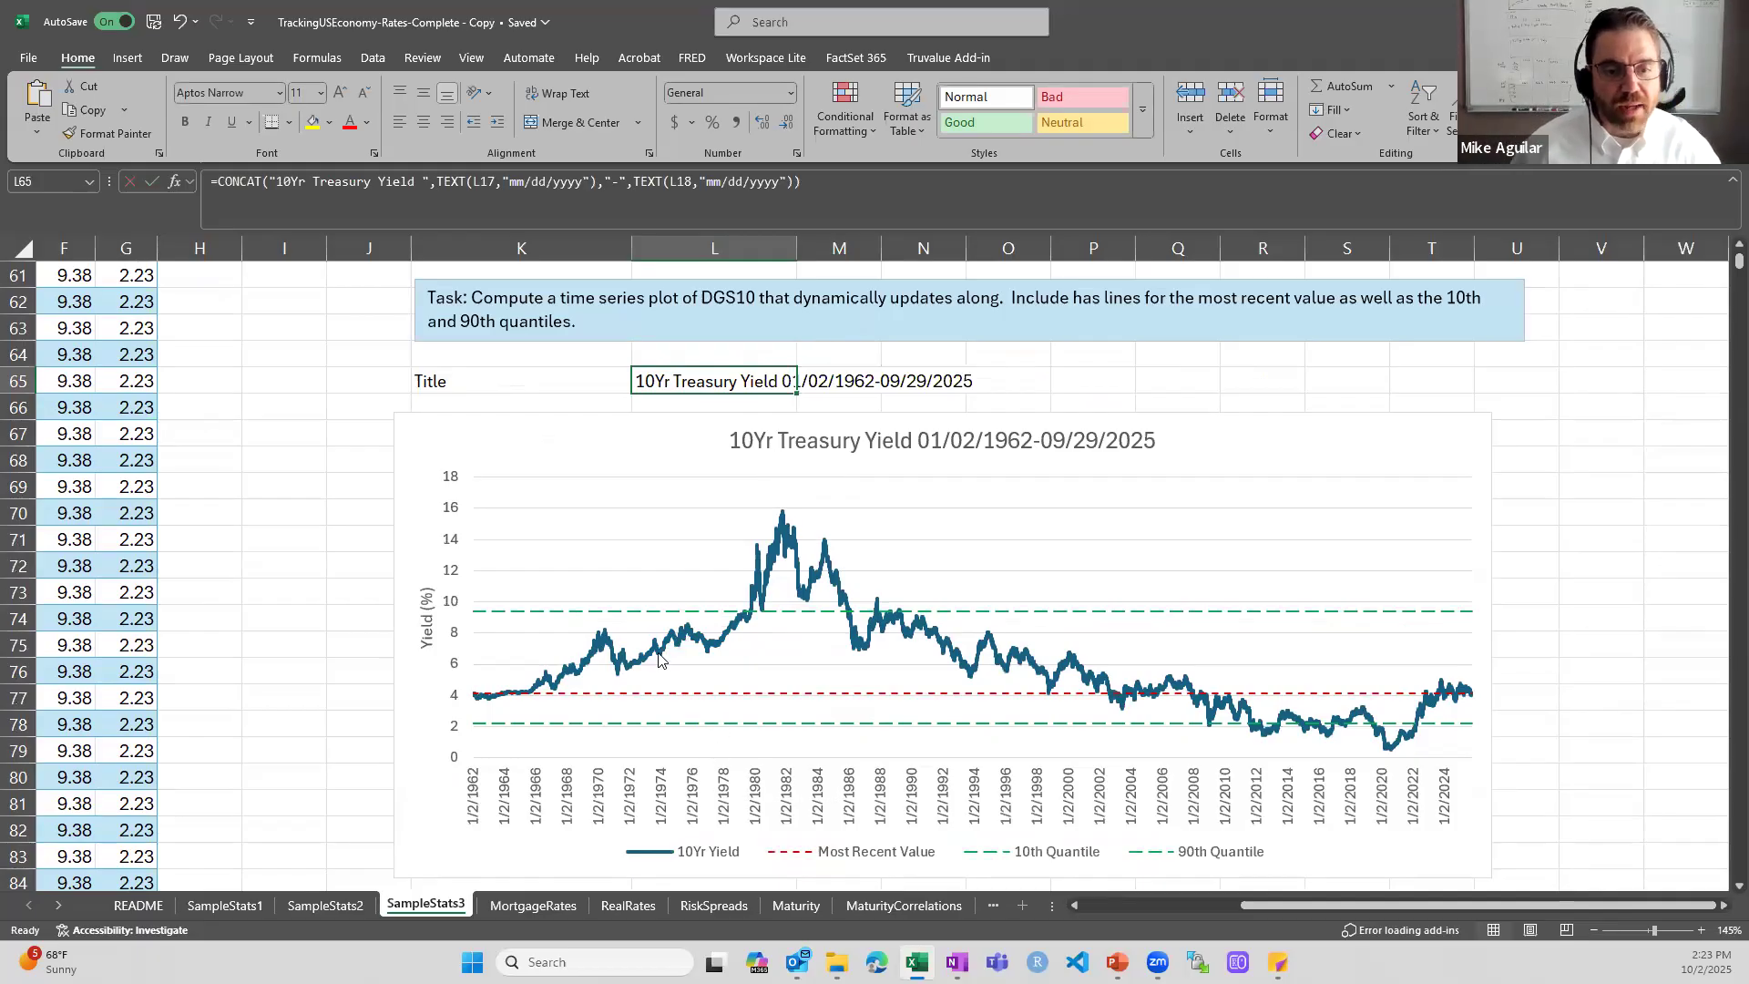
# - Inspect the LastValue formula in E8 of the data table, tracing it to M18, and close it unchanged
pyautogui.moveTo(656, 665)
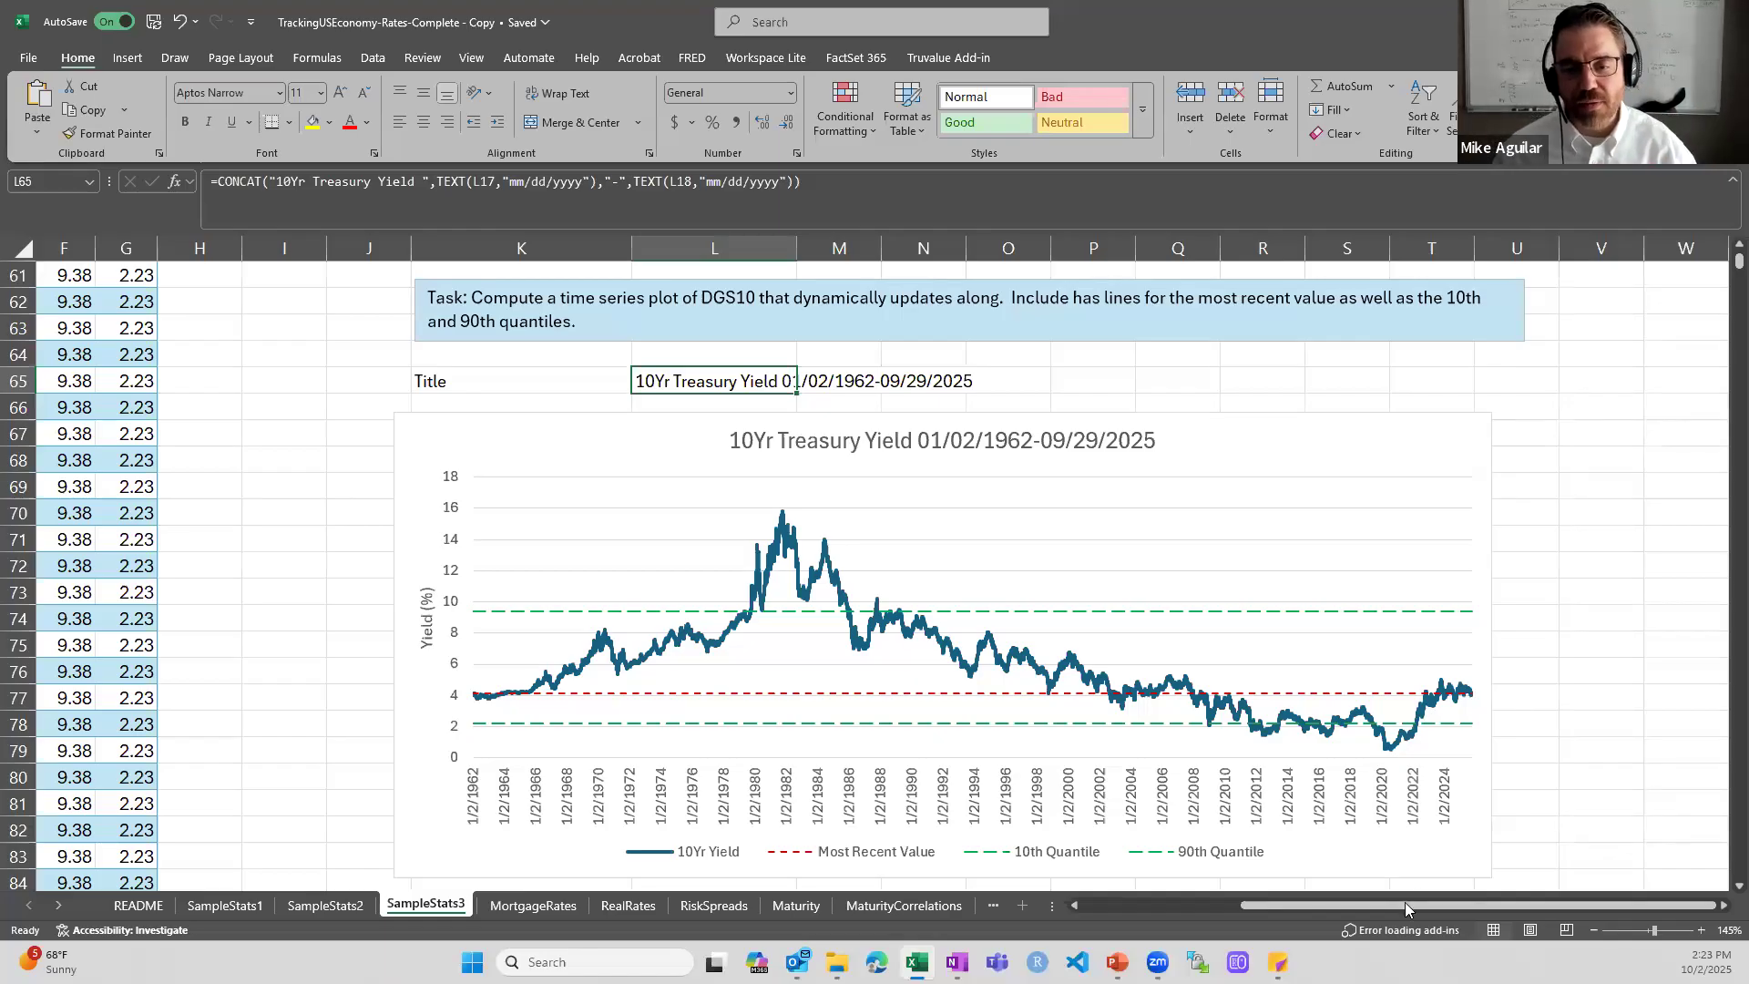
pyautogui.hscroll(-3, 1403, 906)
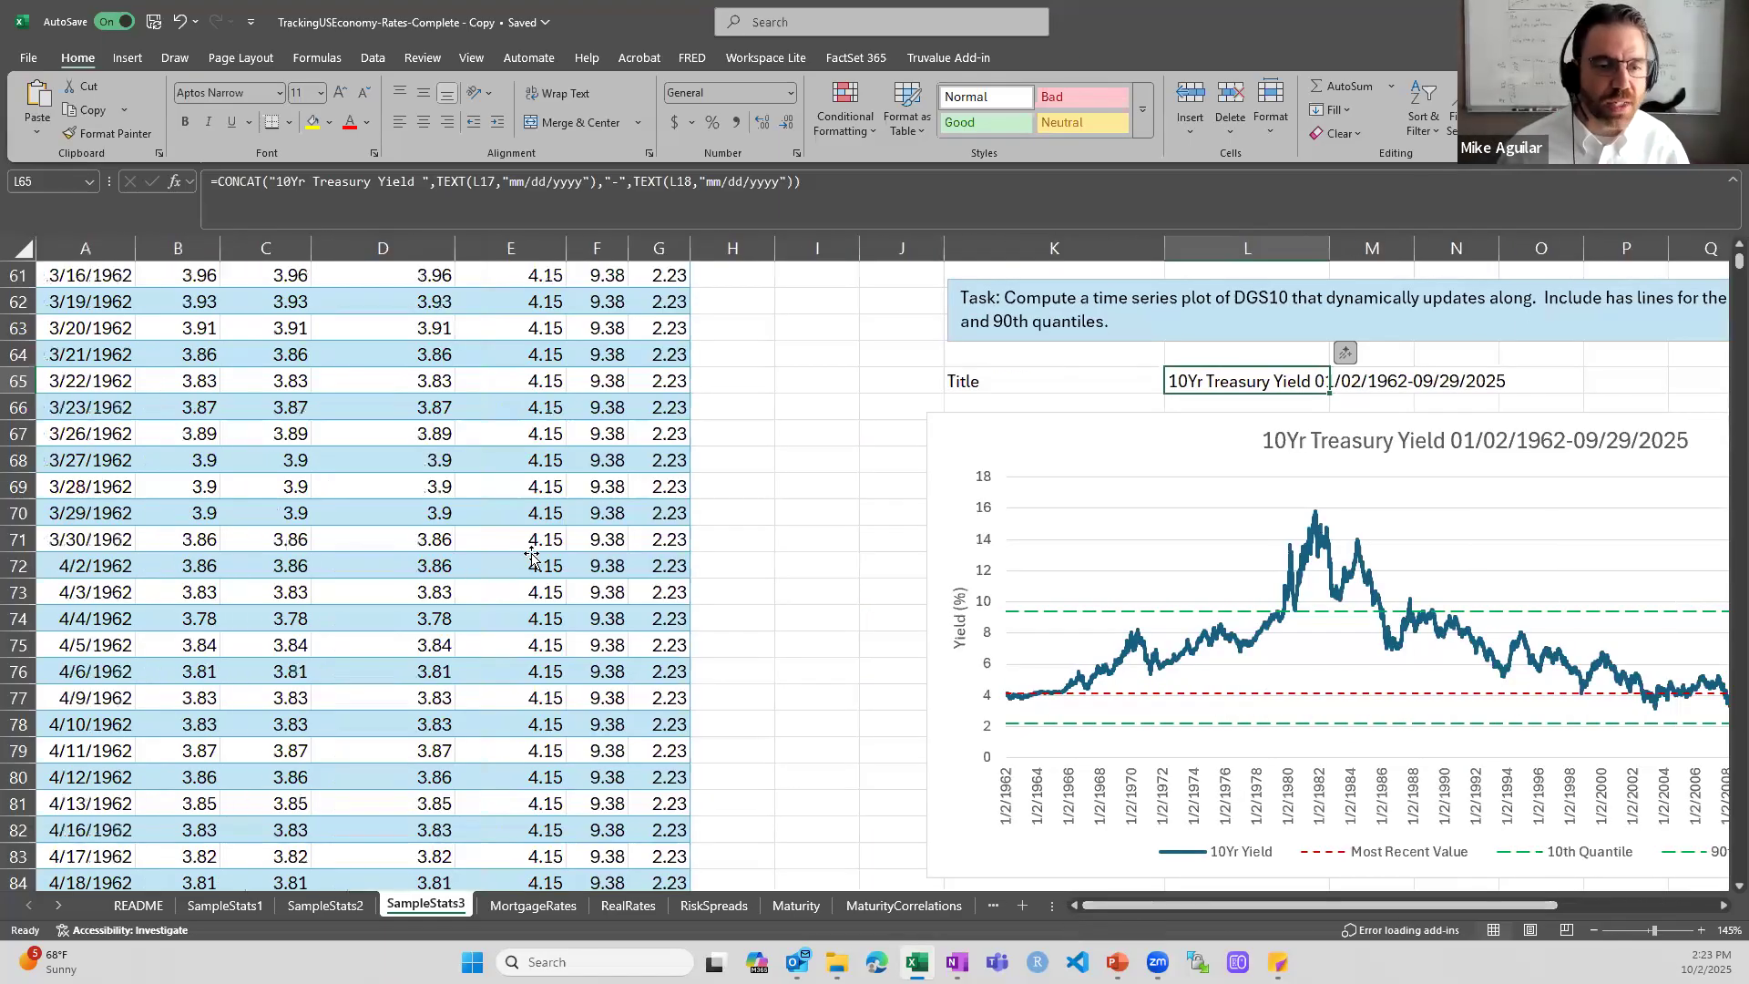
pyautogui.click(535, 544)
pyautogui.hotkey('ctrl', 'Up')
pyautogui.scroll(2, 535, 543)
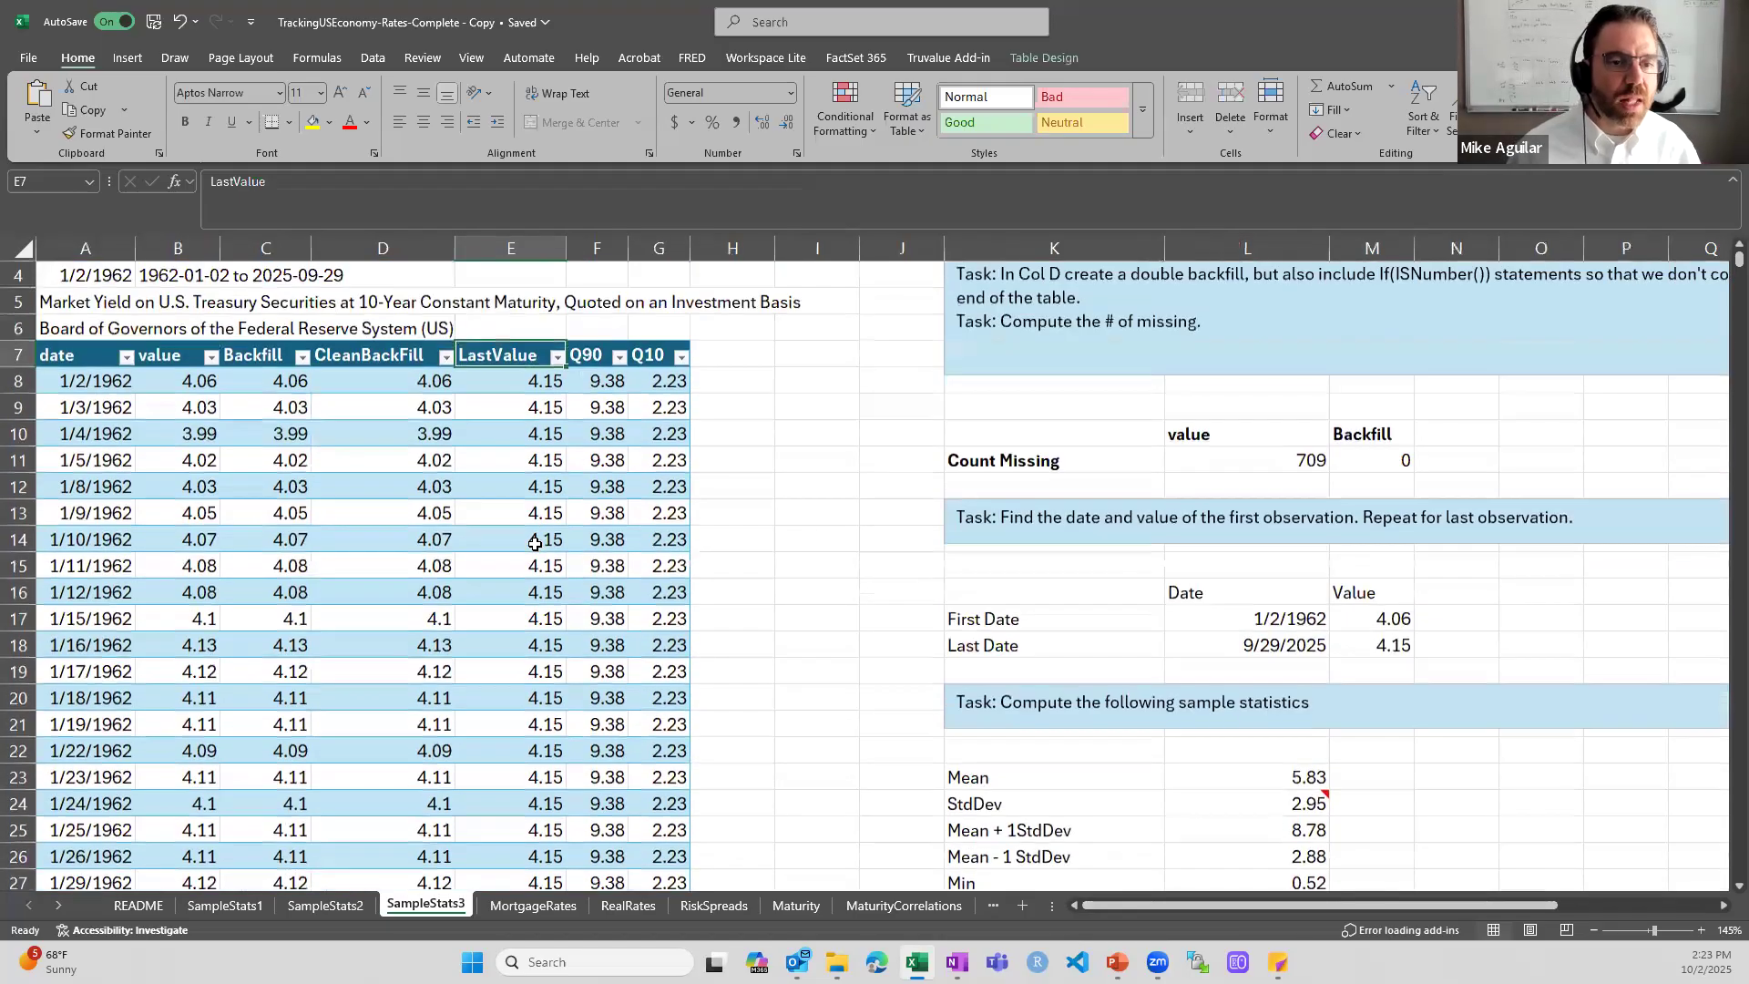
pyautogui.doubleClick(554, 460)
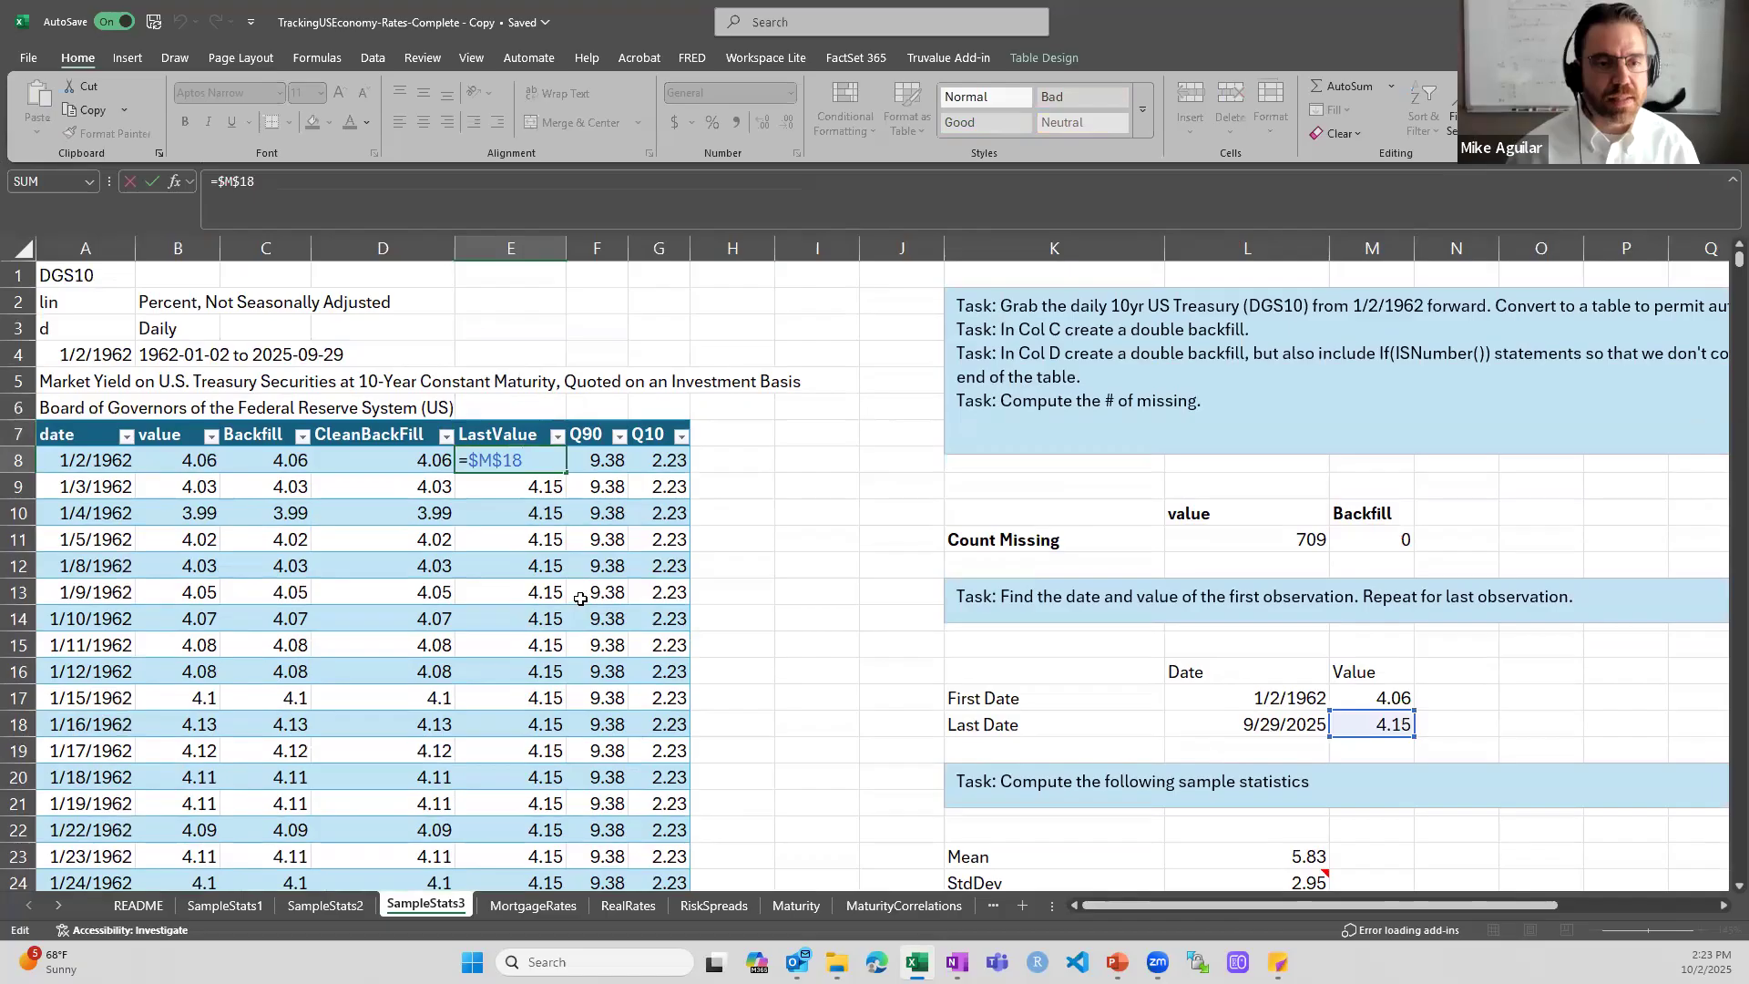
pyautogui.hotkey('ctrl', 'Return')
# - Inspect the Q90 formula in F8, check its L57 reference against the quantile table, and close it unchanged
pyautogui.doubleClick(604, 460)
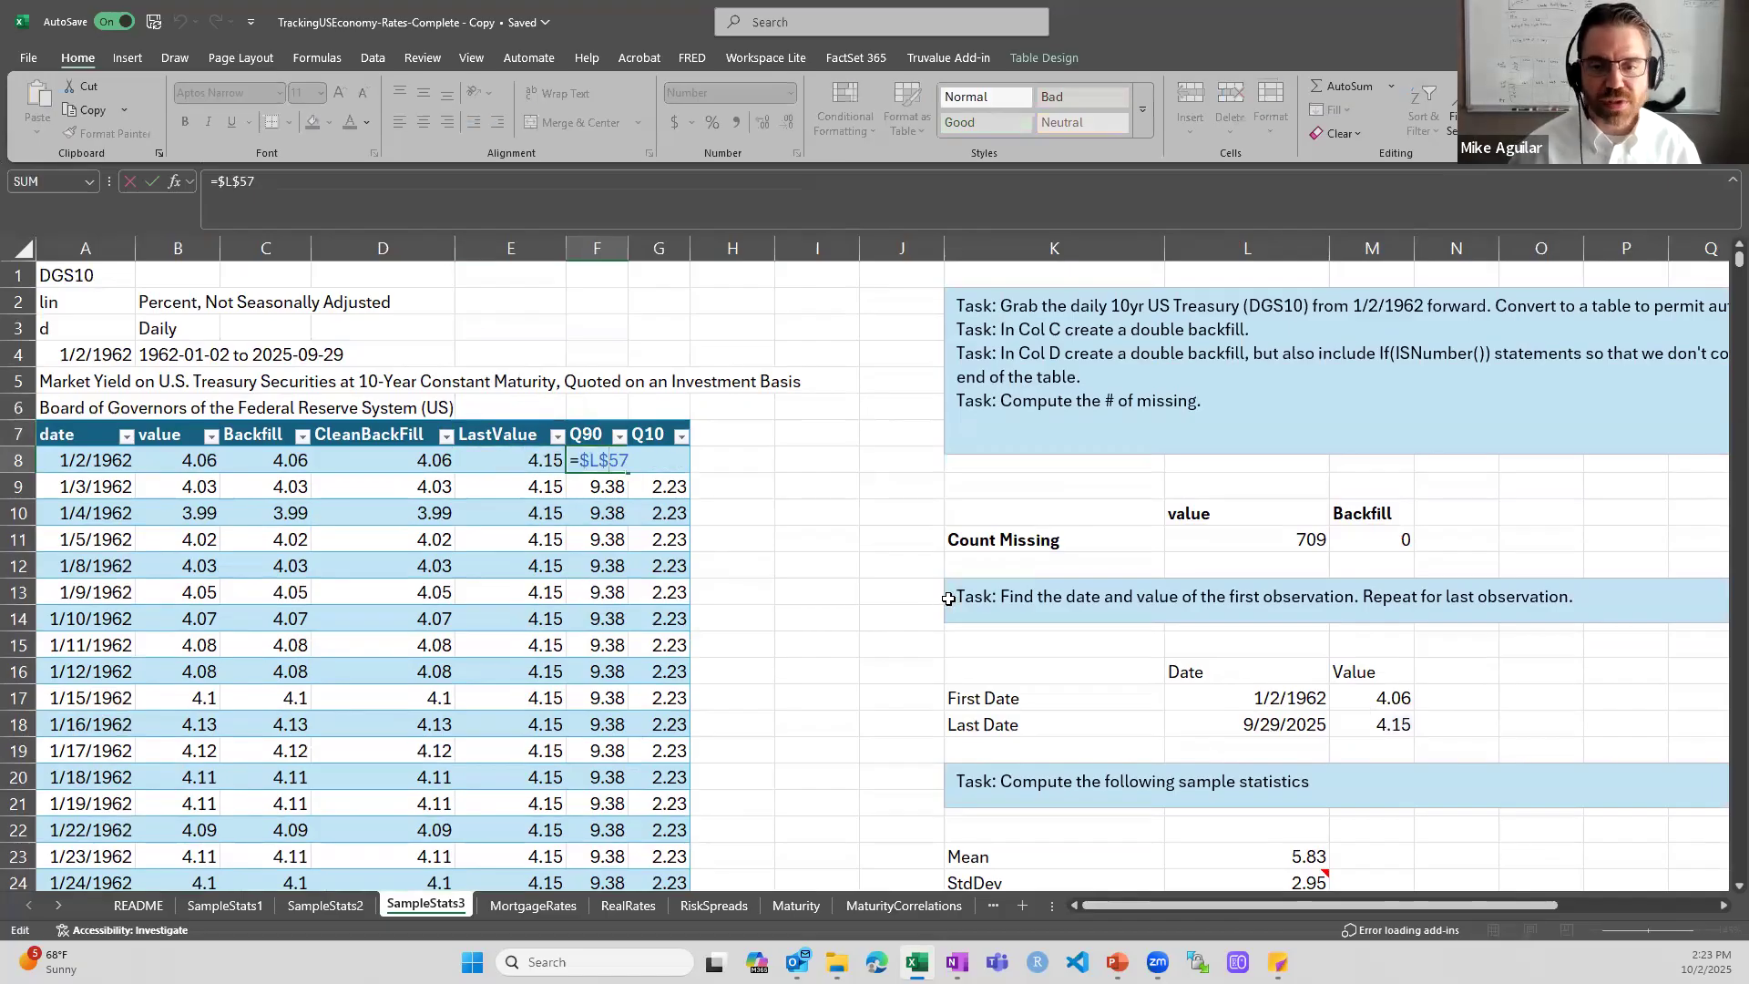
pyautogui.scroll(-4, 1042, 619)
pyautogui.scroll(-9, 1042, 620)
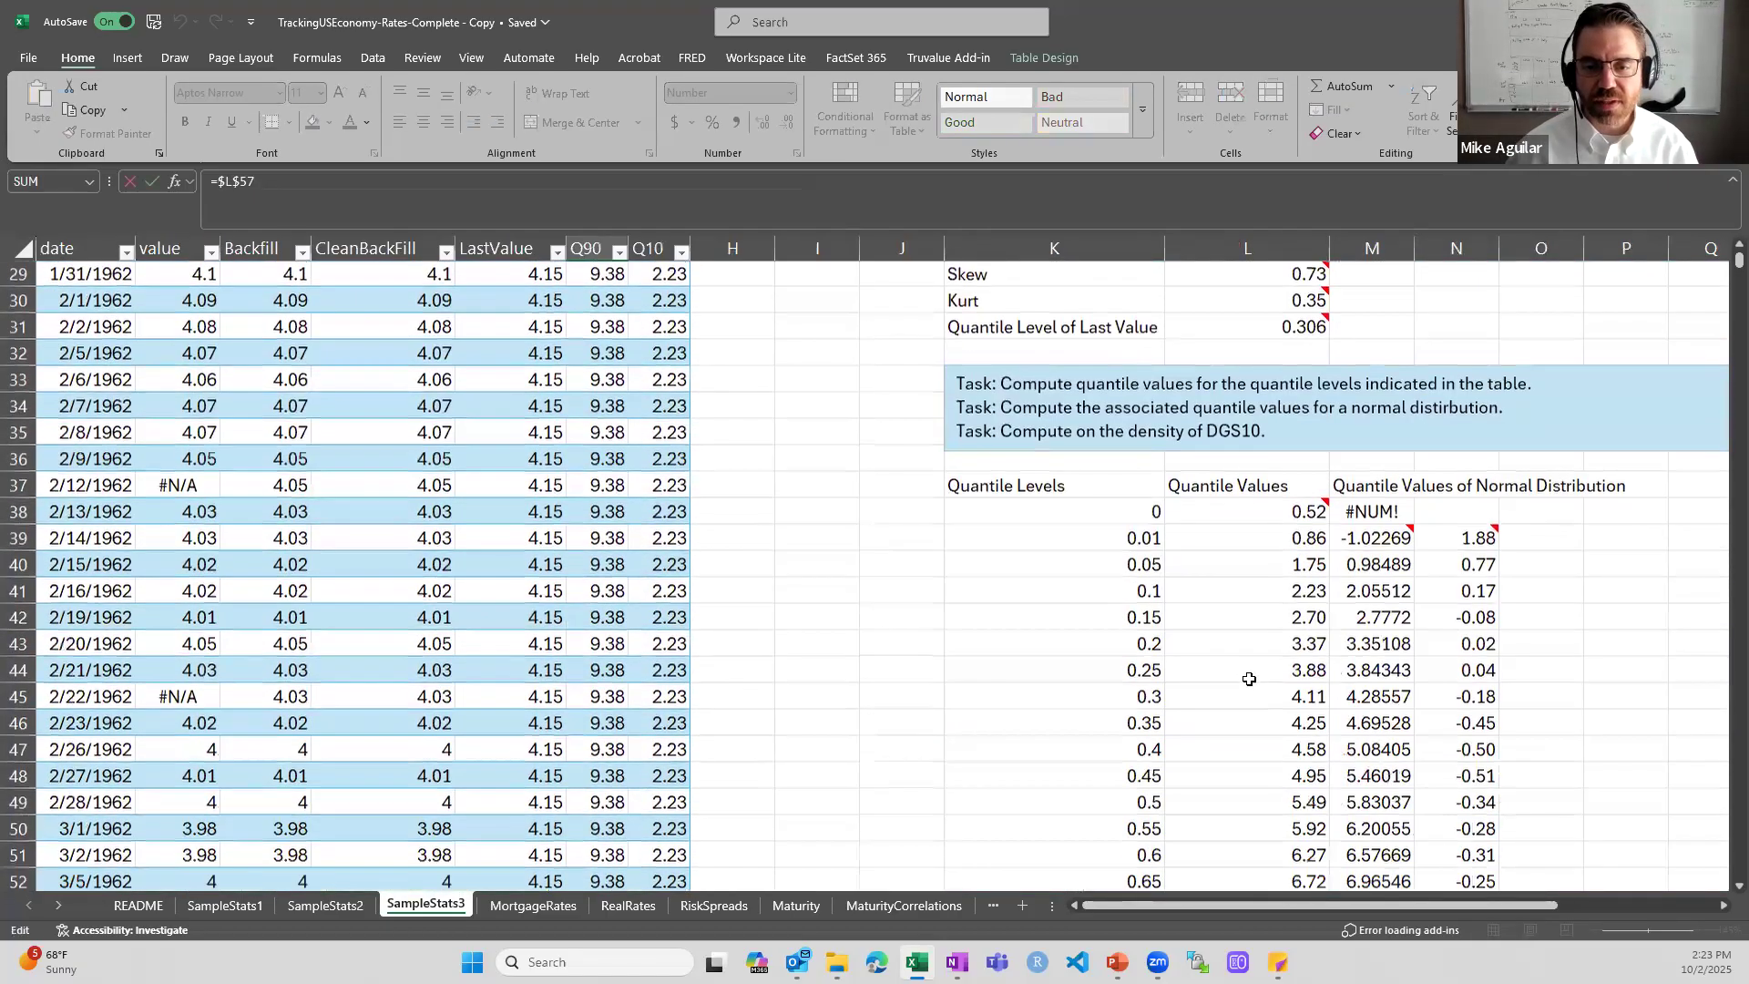
pyautogui.scroll(13, 1264, 724)
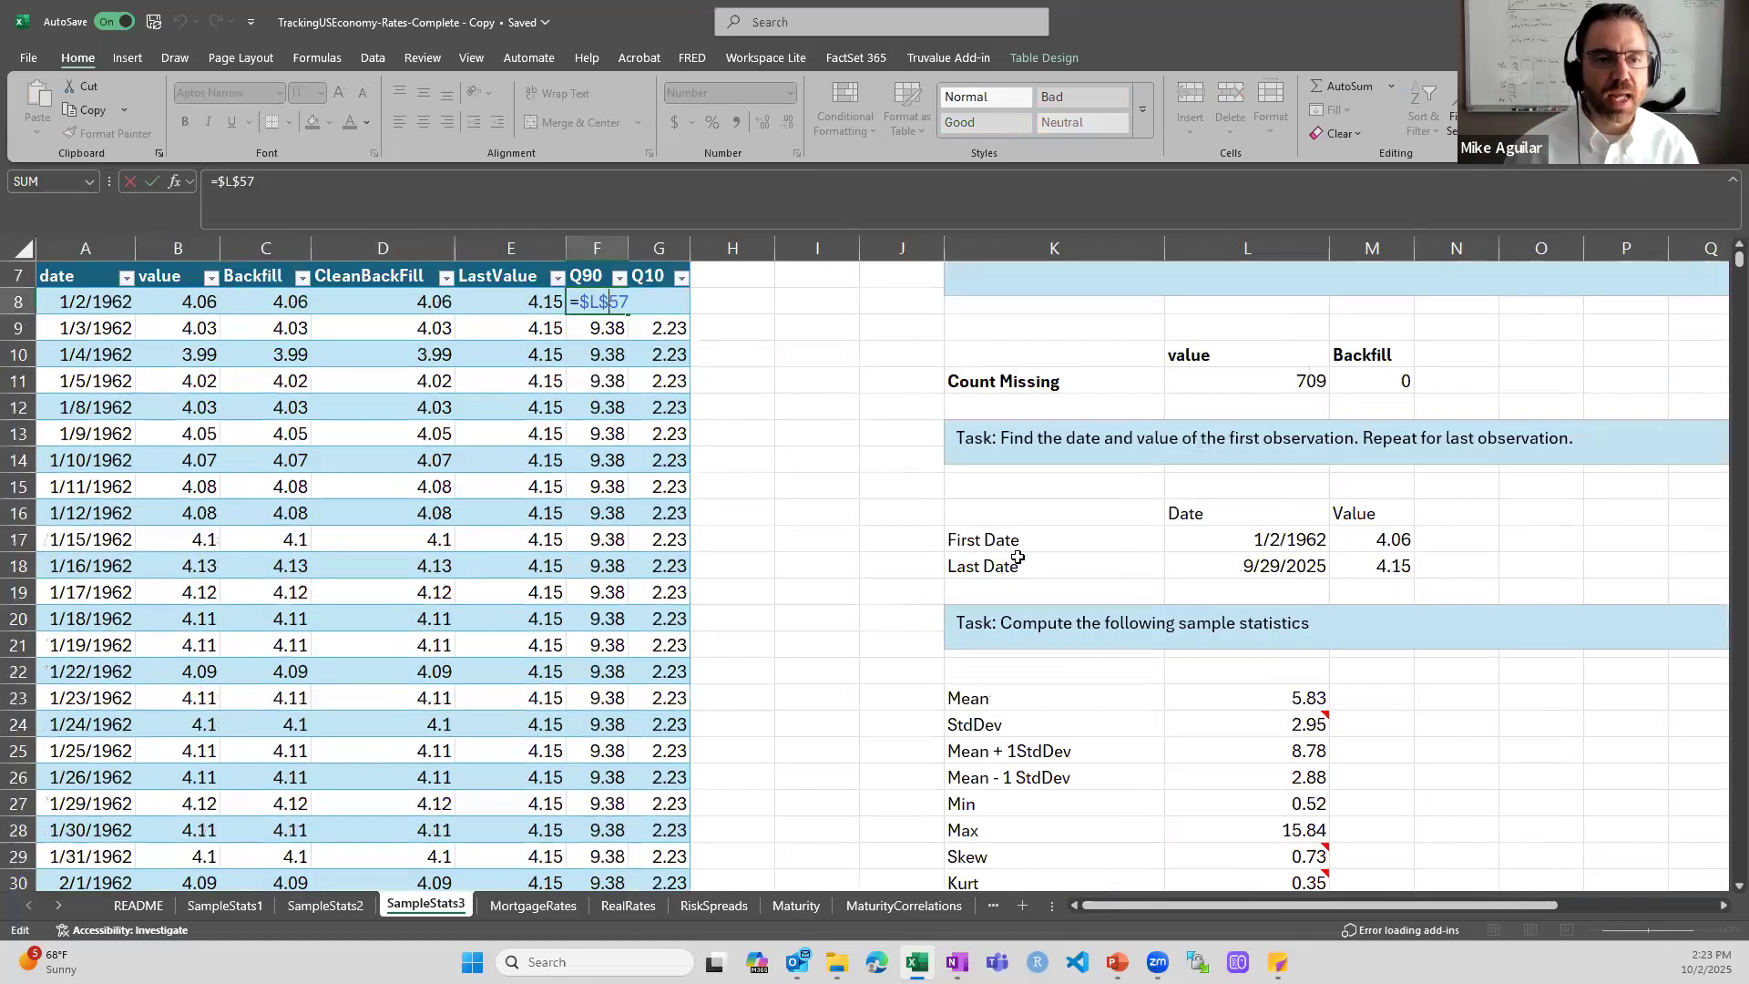
pyautogui.hotkey('ctrl', 'Return')
# - Inspect the Q10 formula in G8, which references L41, and close it unchanged
pyautogui.click(663, 462)
pyautogui.doubleClick(663, 462)
pyautogui.scroll(-12, 1060, 581)
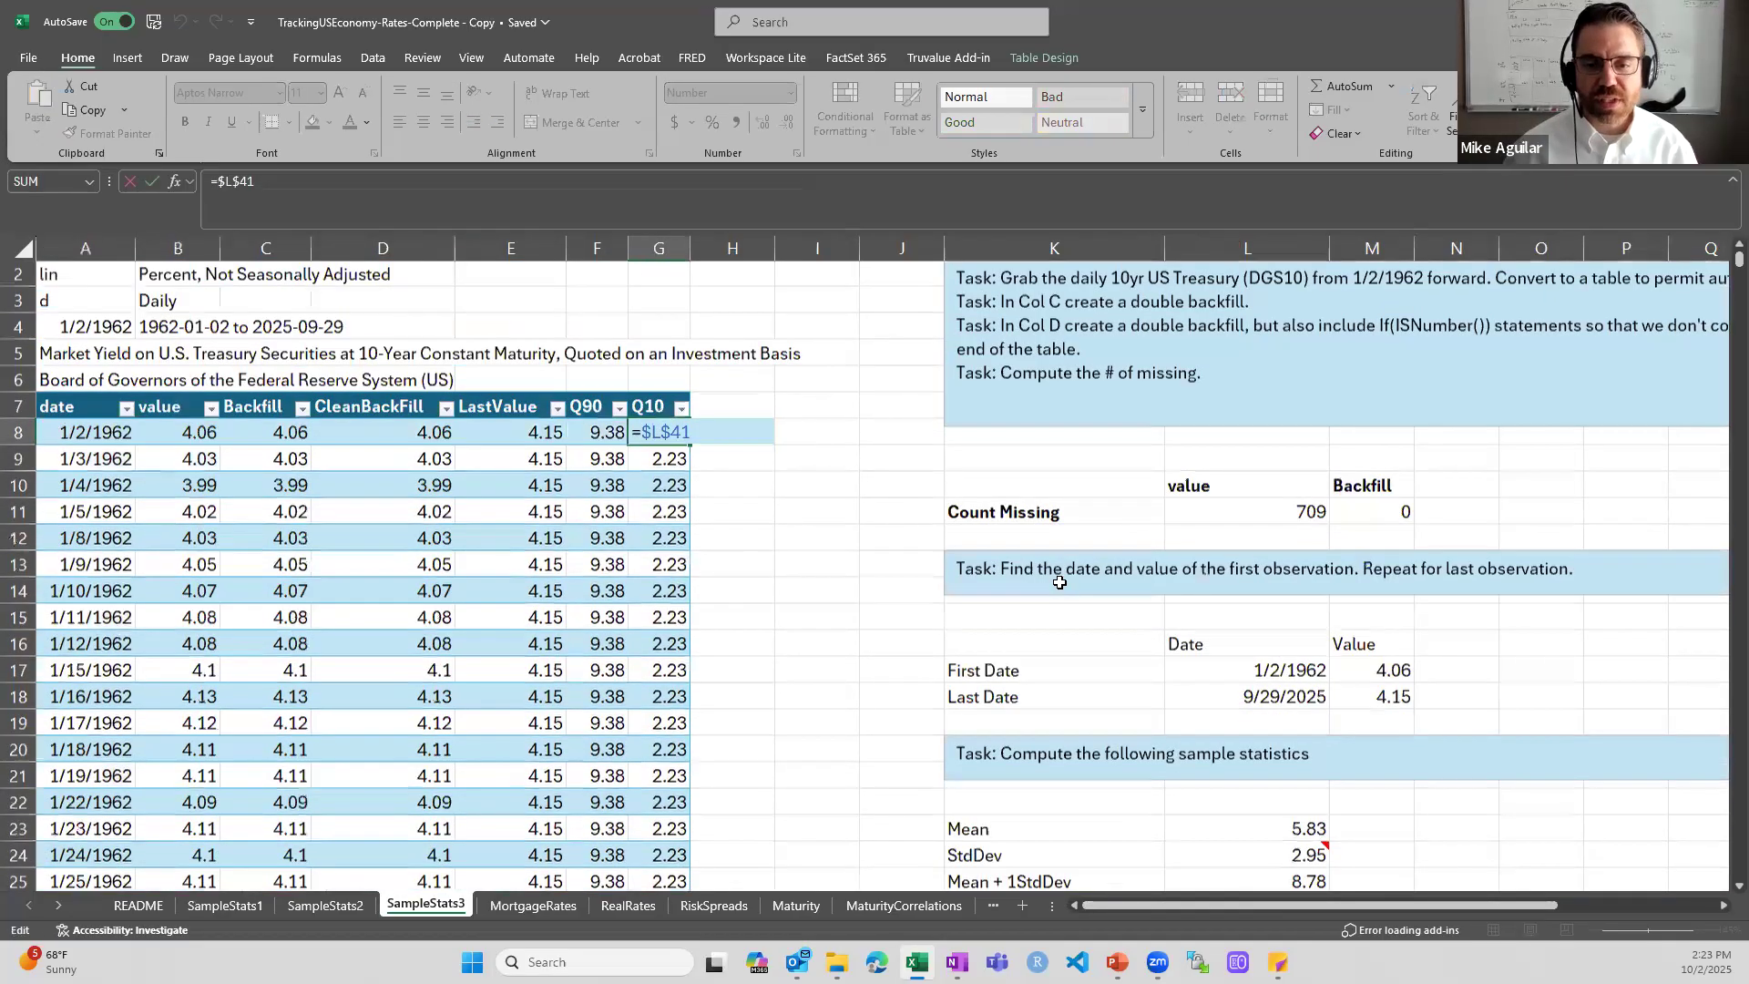
pyautogui.press('Escape')
# - Examine the 10-year yield chart's most recent value line and its 10th and 90th quantile lines
pyautogui.scroll(12, 1059, 582)
pyautogui.scroll(-2, 1059, 584)
pyautogui.scroll(-20, 1059, 584)
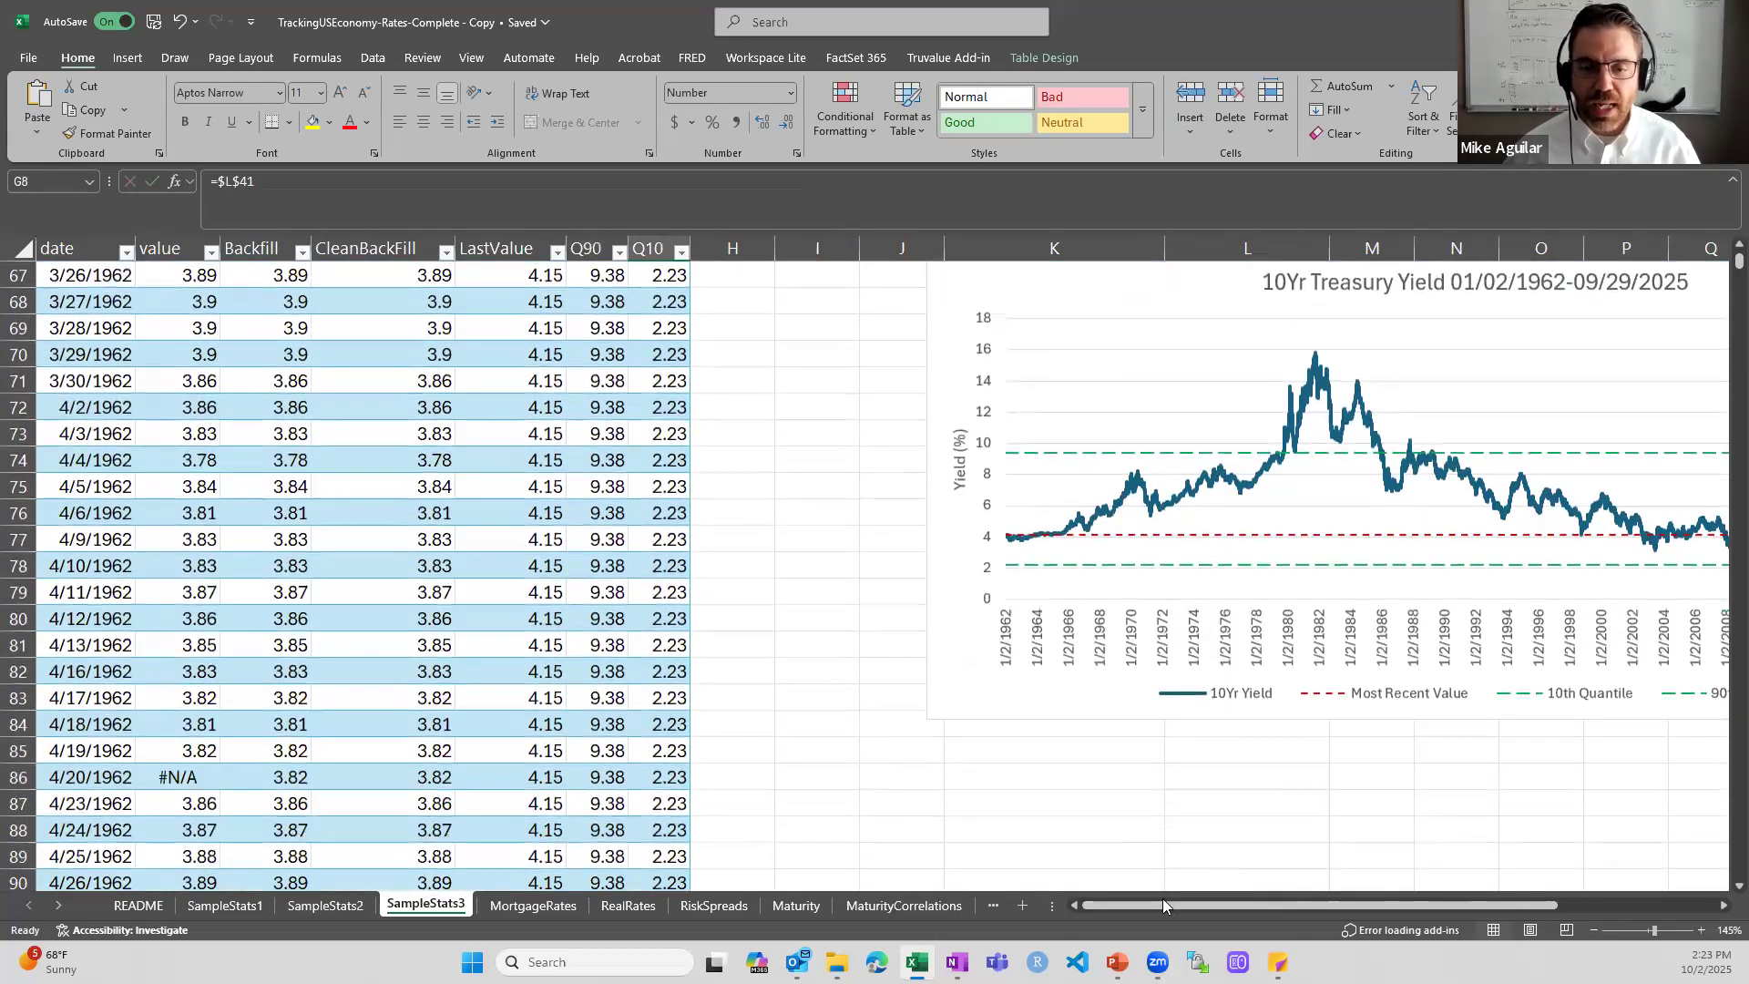
pyautogui.moveTo(1162, 902); pyautogui.dragTo(1352, 904)
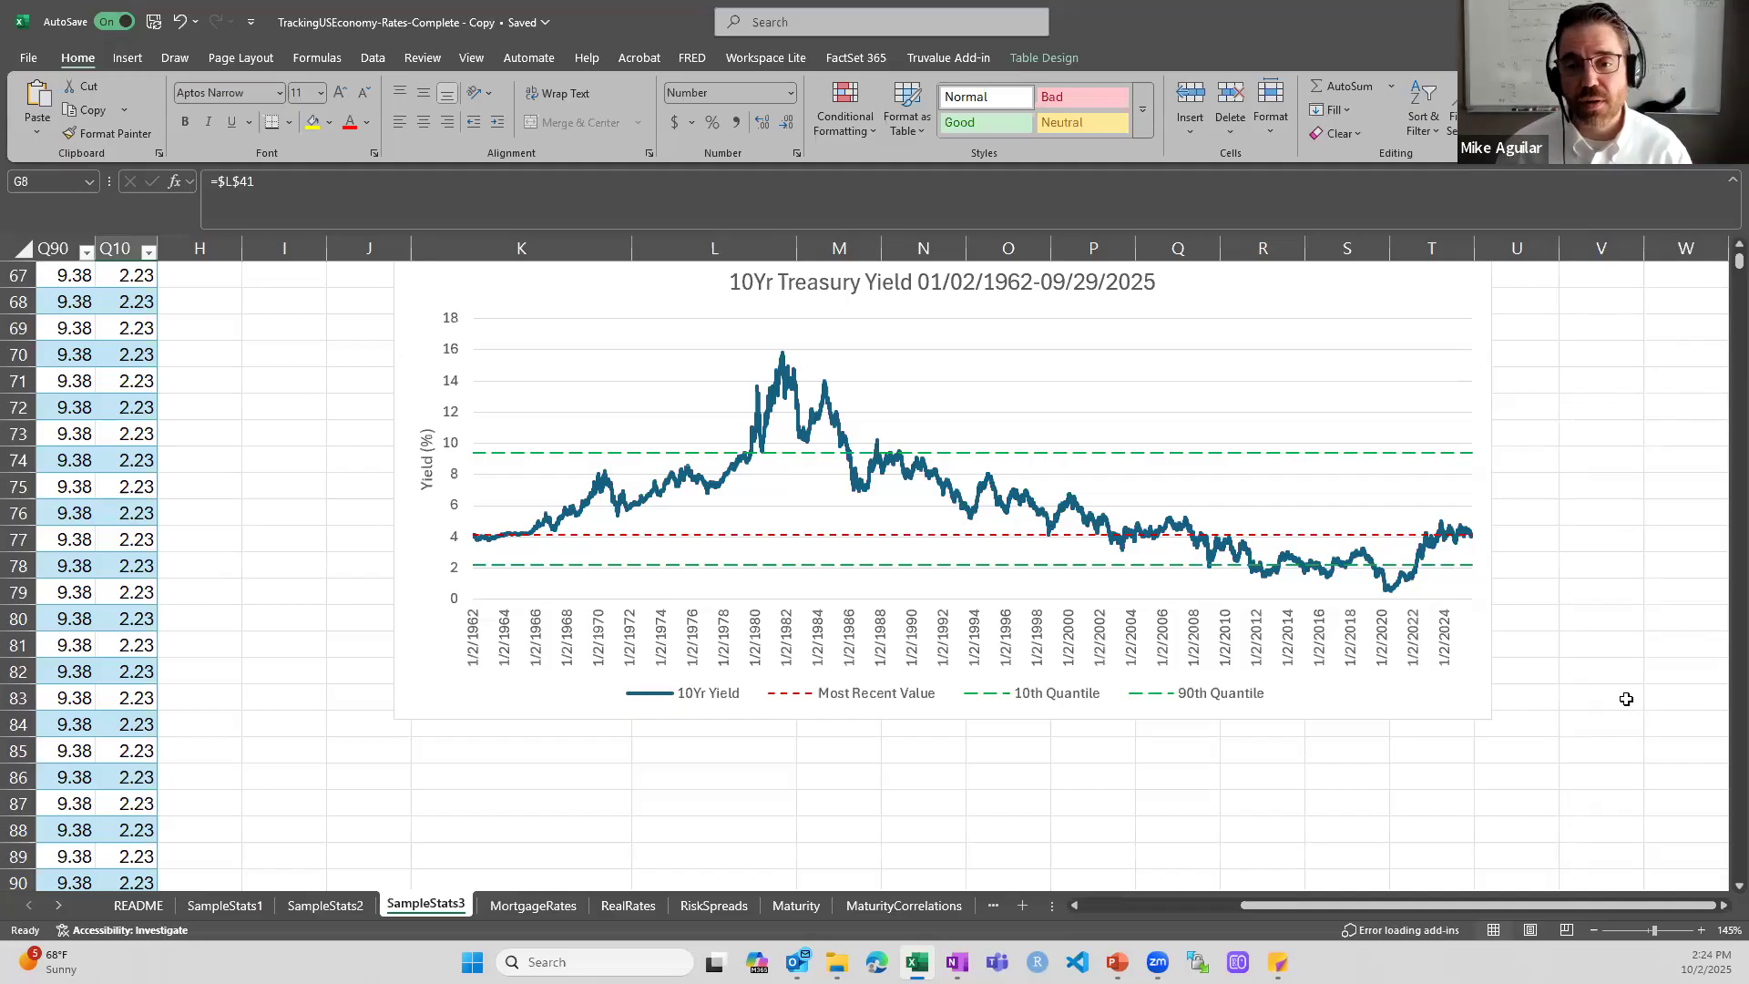
pyautogui.scroll(1, 1625, 698)
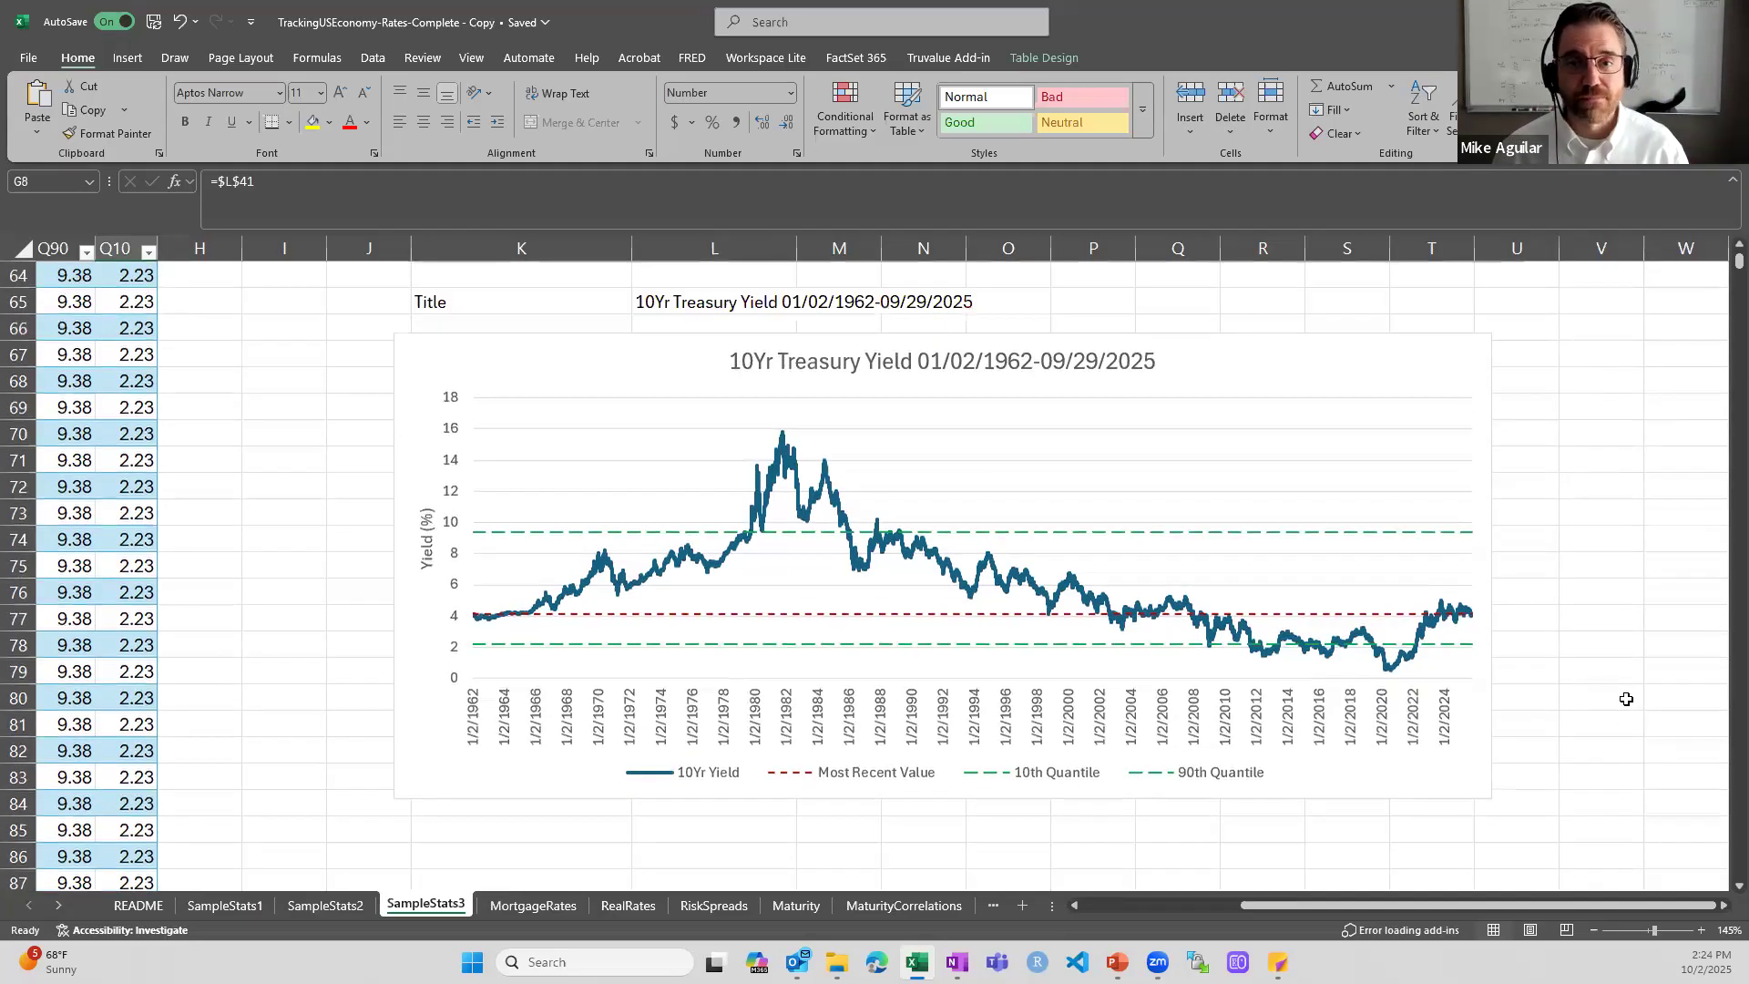